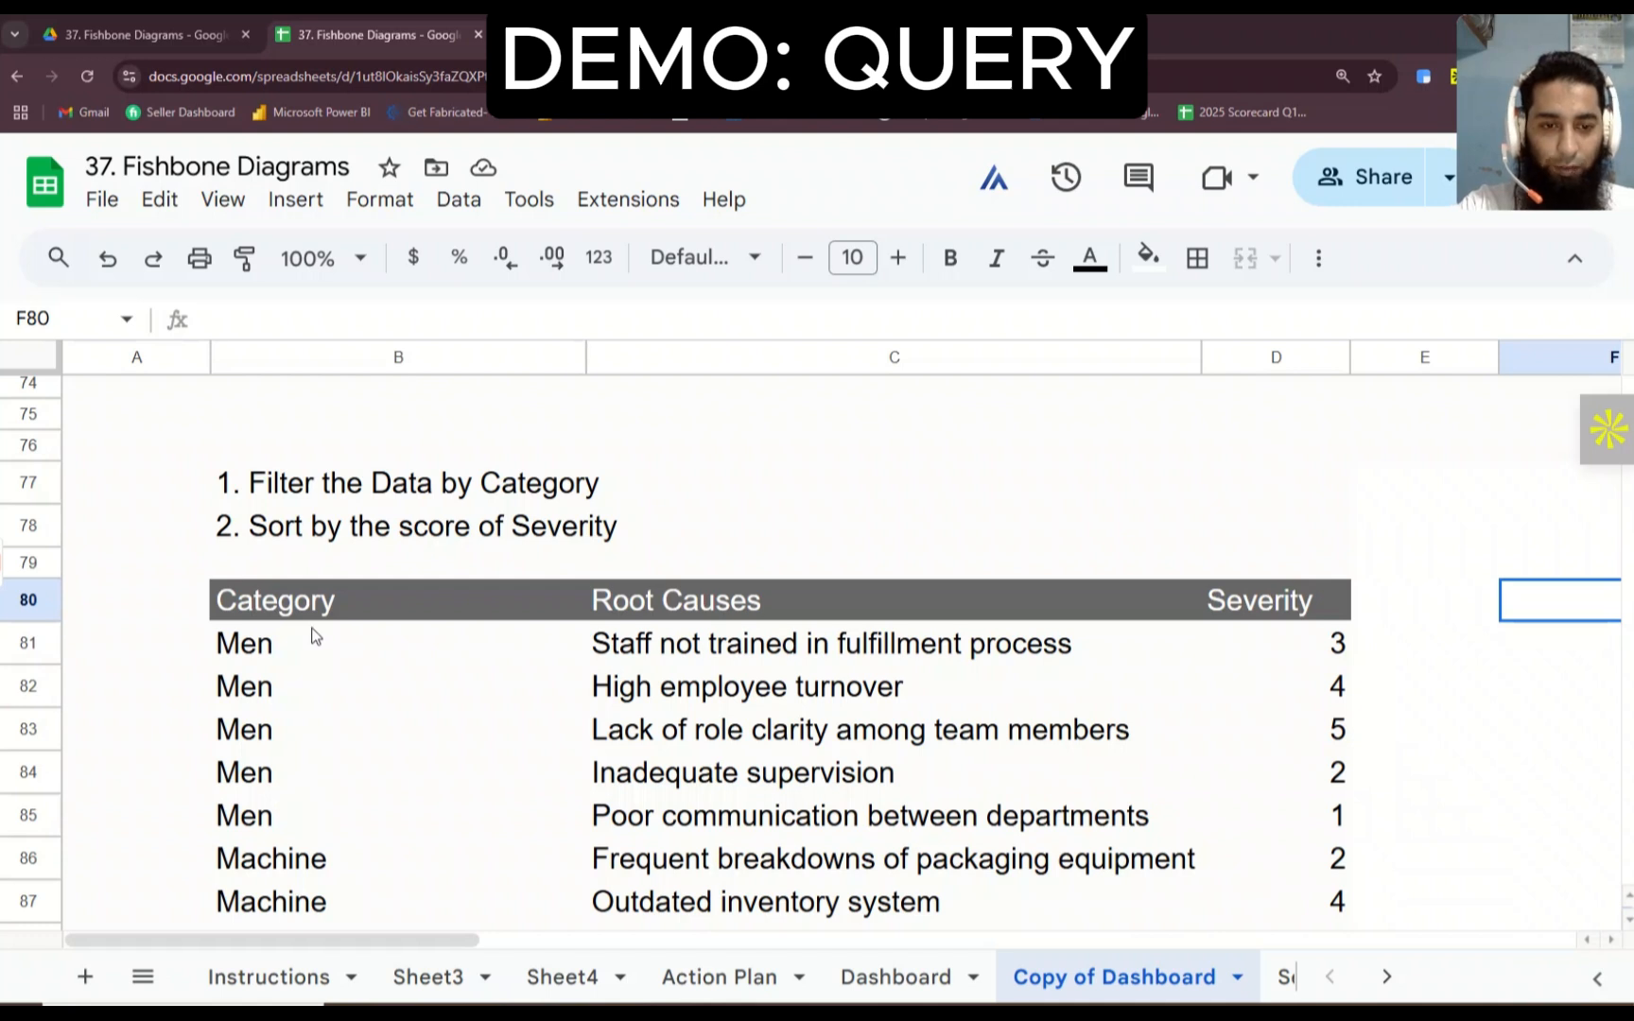
# Step: Examine the Category, Root Causes and Severity data in rows 80 to 110 and the two task lines above it
pyautogui.click(315, 612)
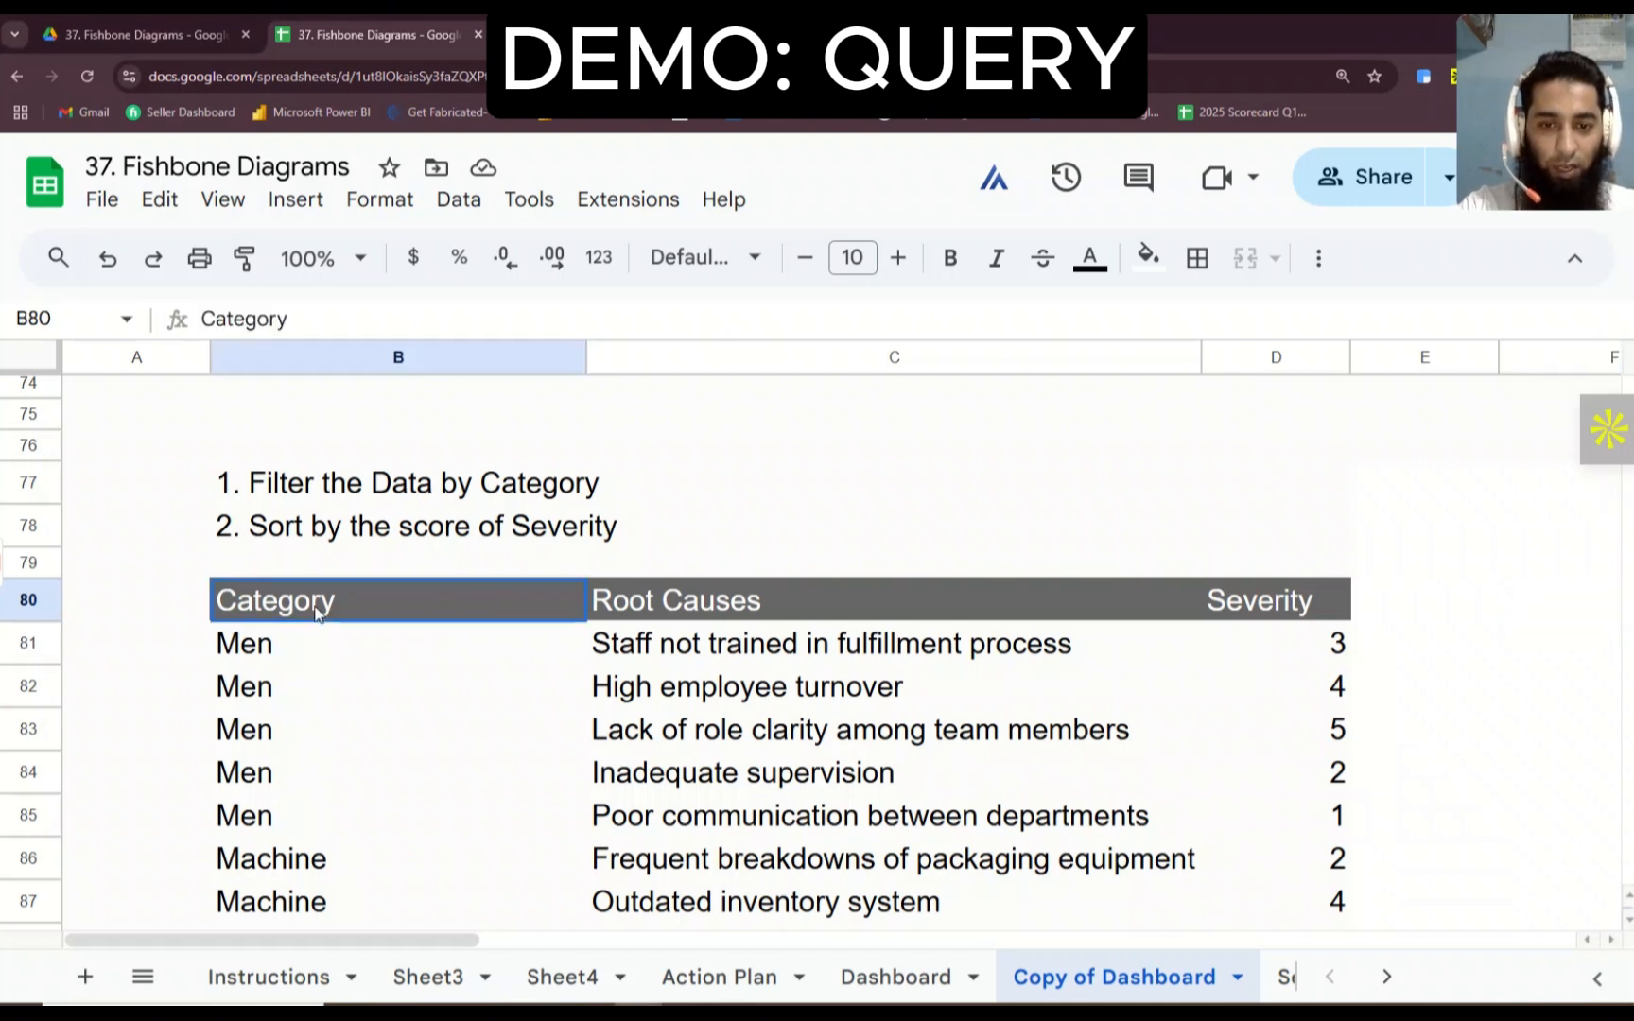
pyautogui.click(743, 617)
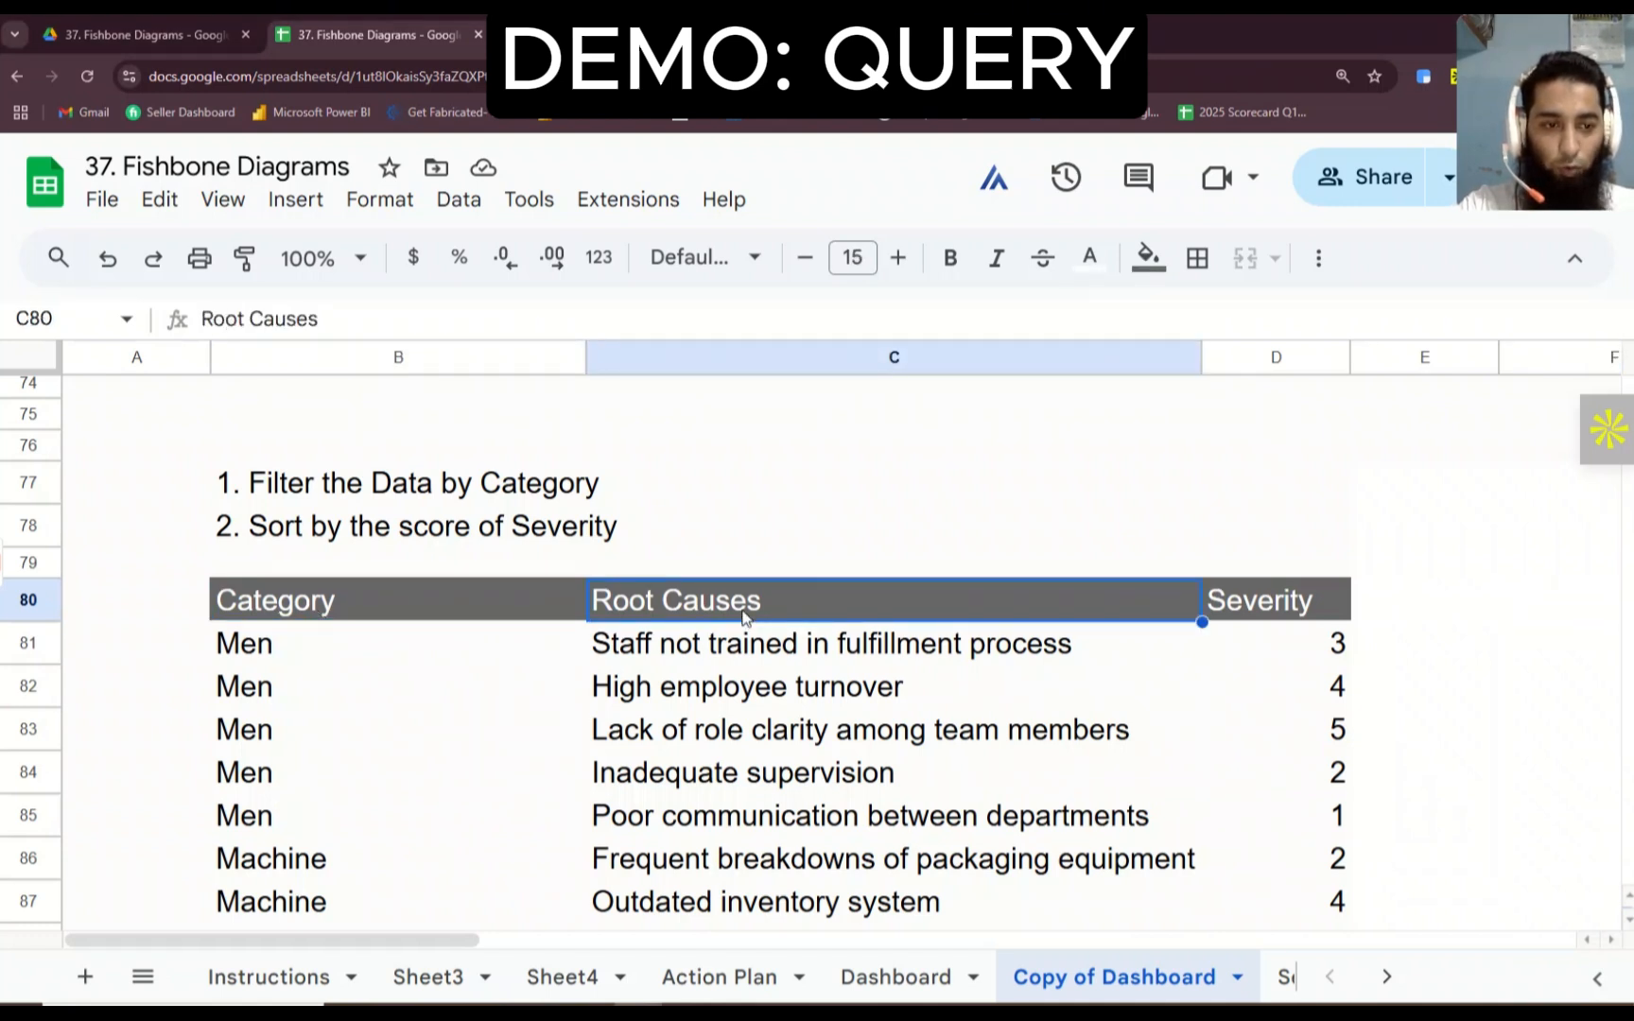
pyautogui.click(1243, 615)
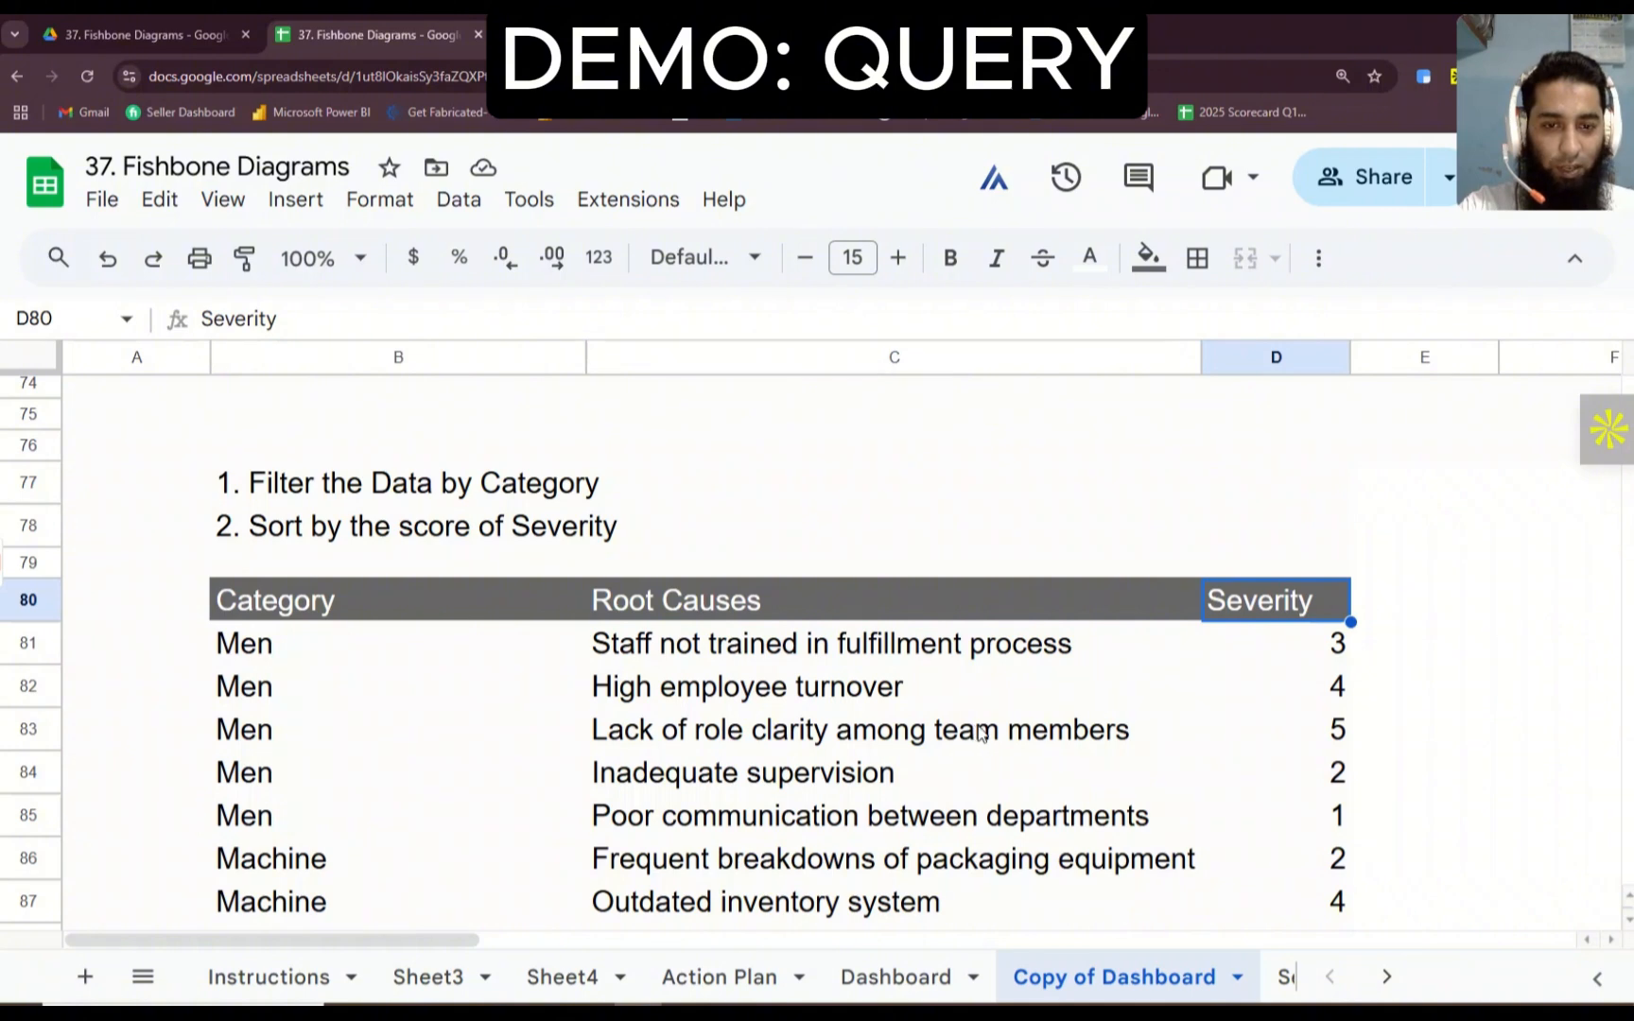
pyautogui.scroll(-3, 983, 729)
pyautogui.scroll(1, 995, 728)
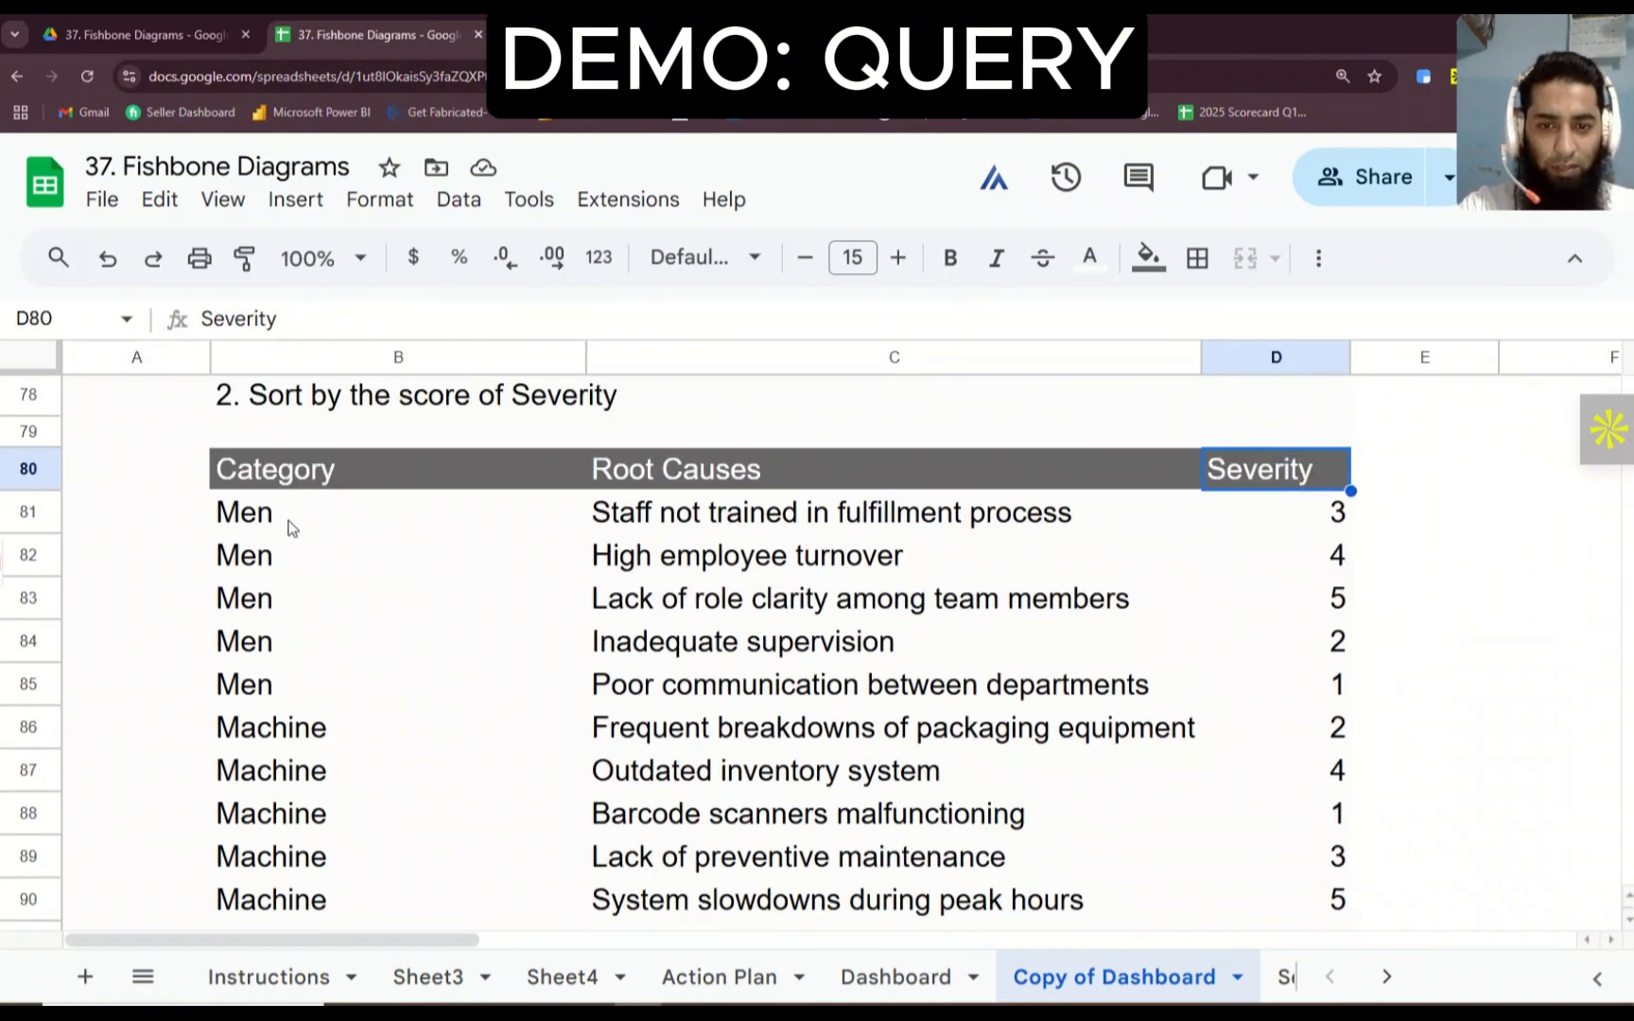
pyautogui.moveTo(288, 535); pyautogui.dragTo(288, 693)
pyautogui.scroll(-6, 315, 724)
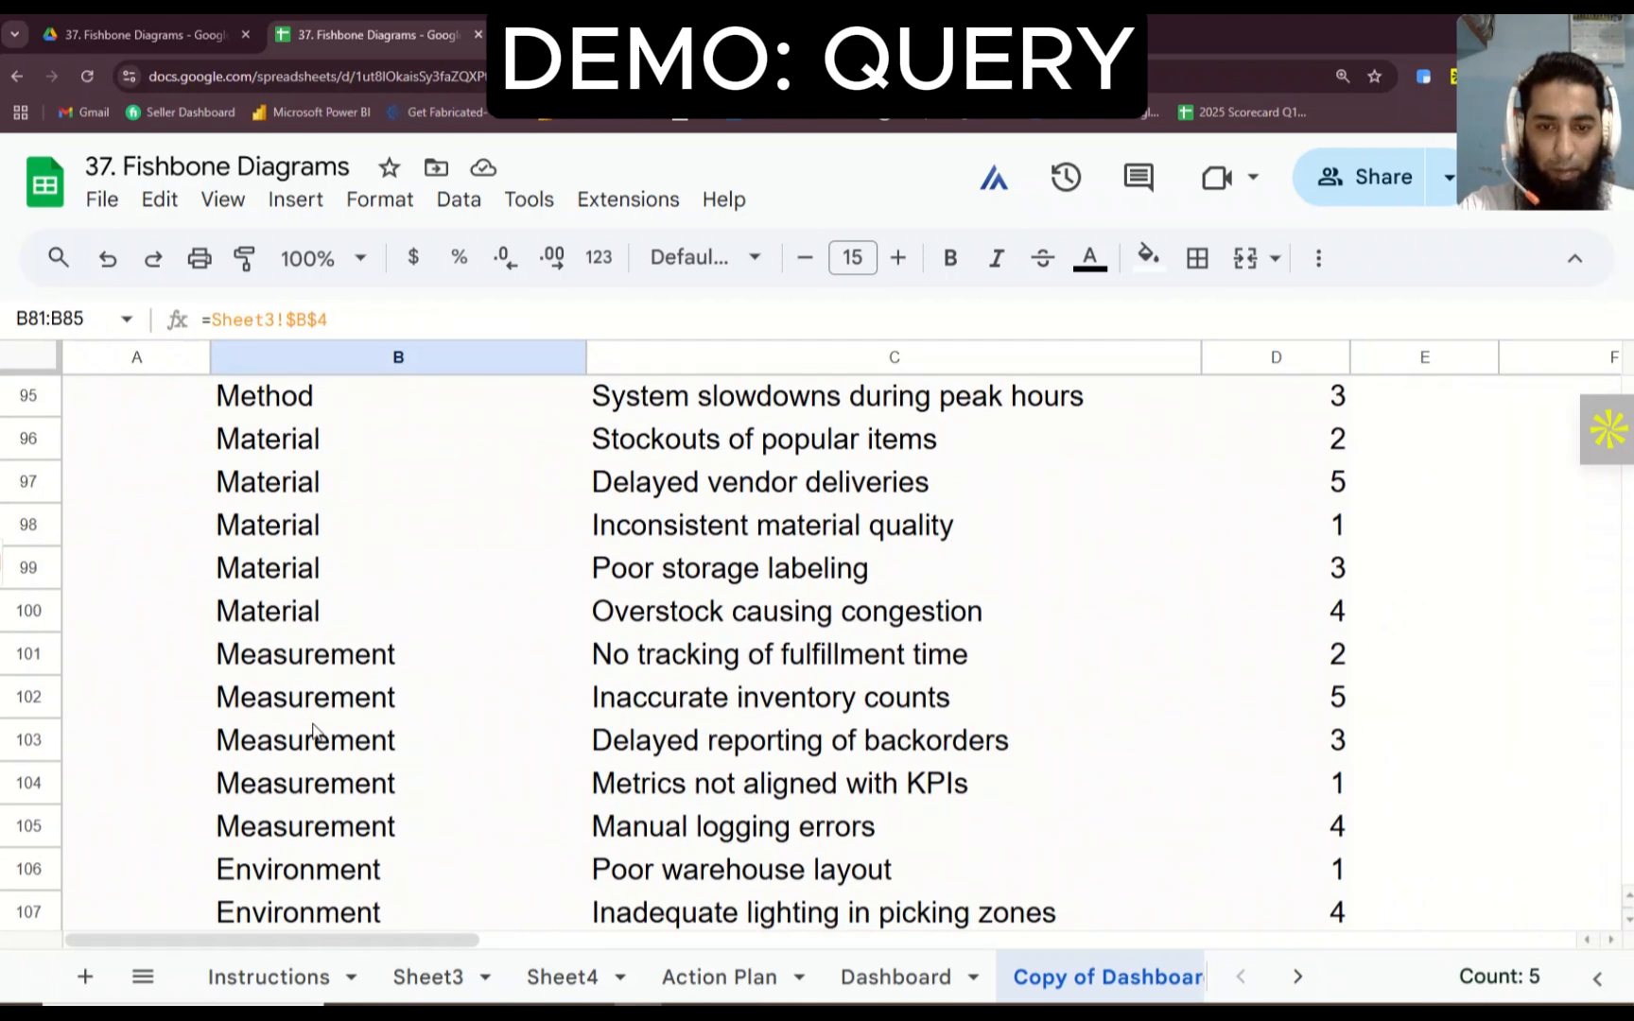
pyautogui.scroll(-2, 389, 711)
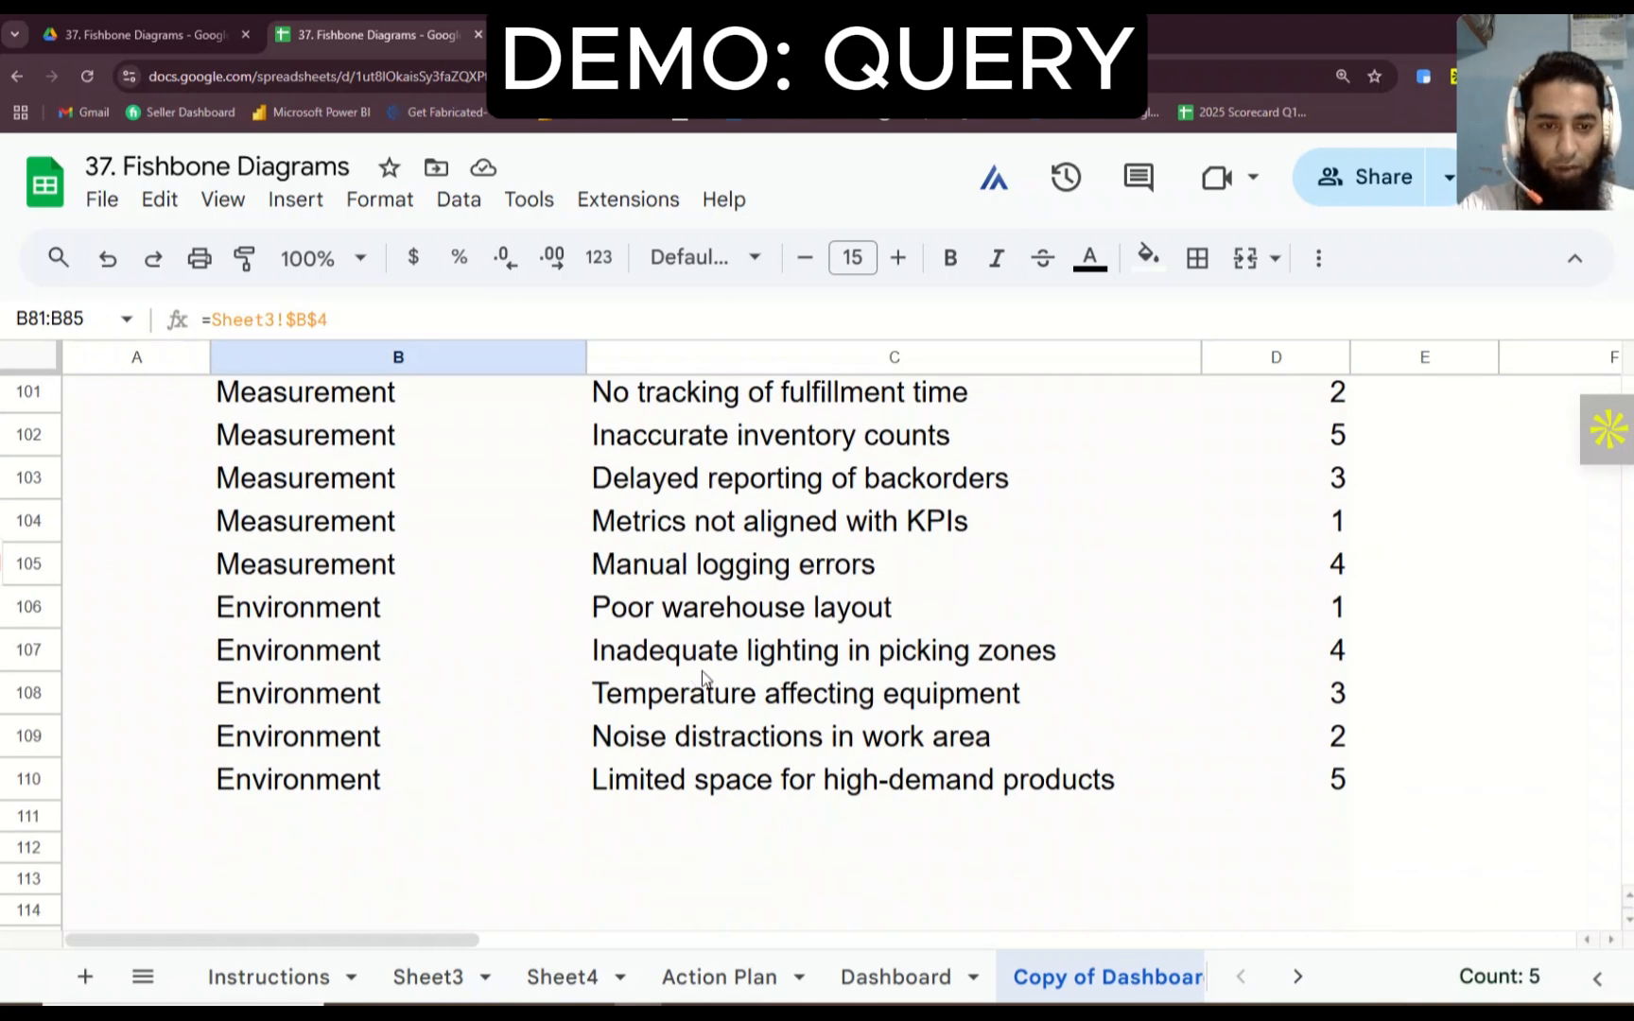
pyautogui.scroll(5, 701, 669)
pyautogui.scroll(4, 702, 668)
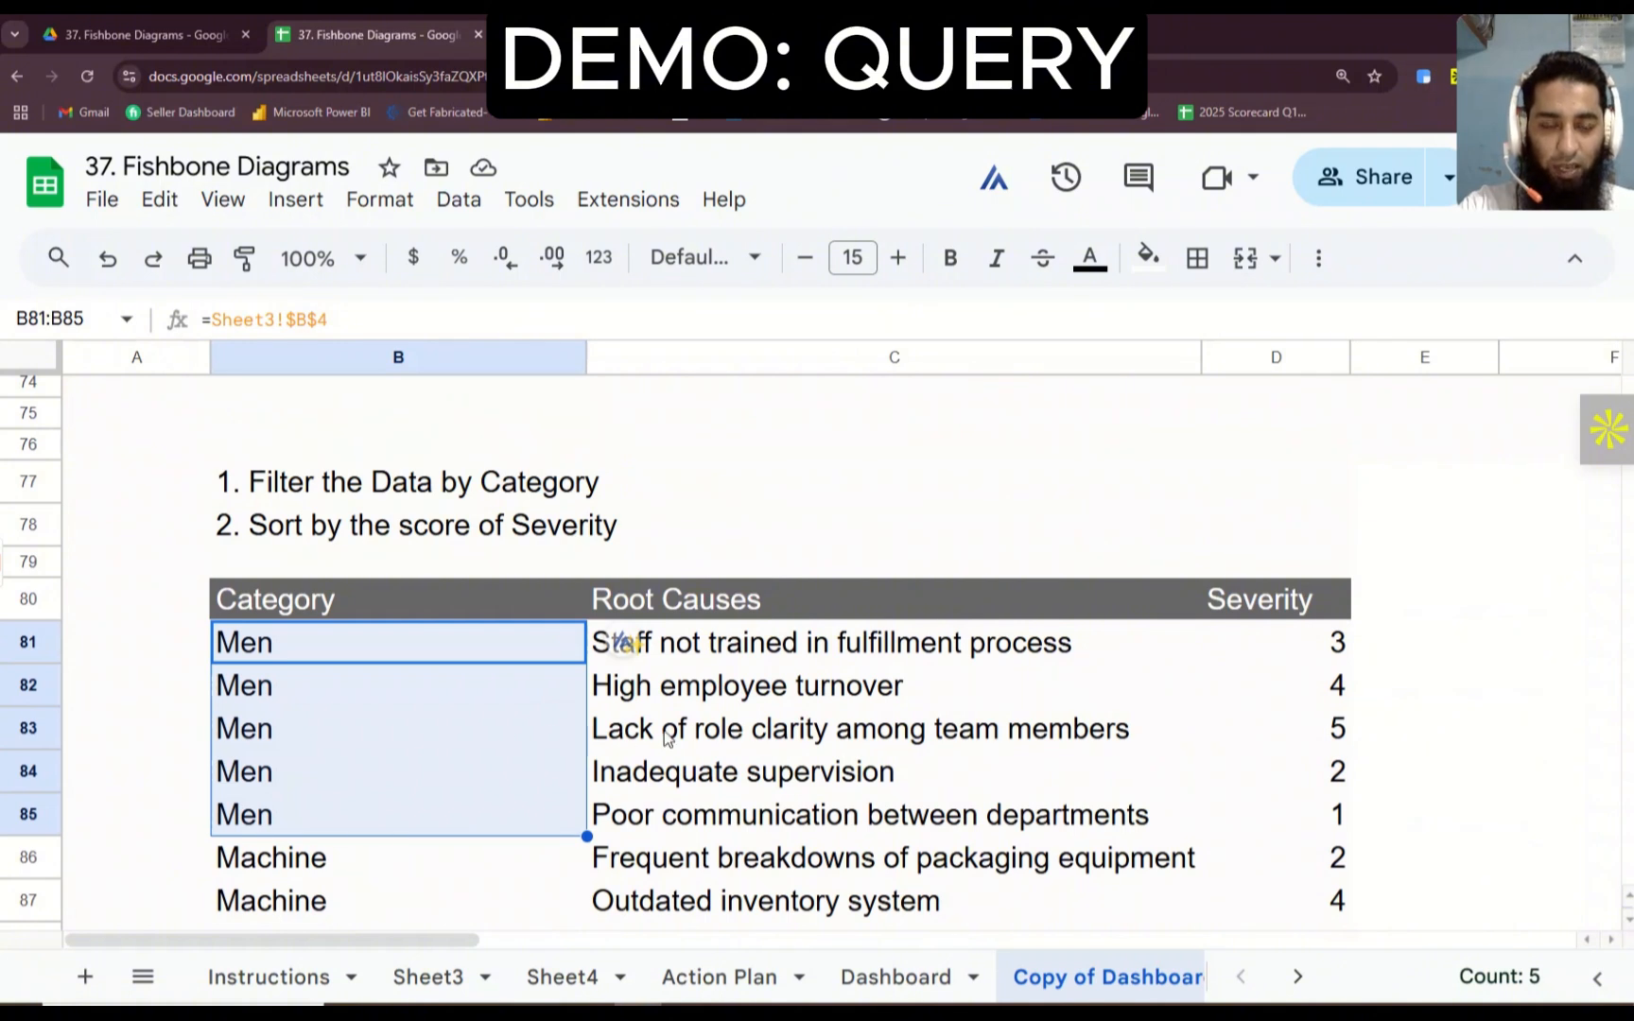
pyautogui.click(772, 669)
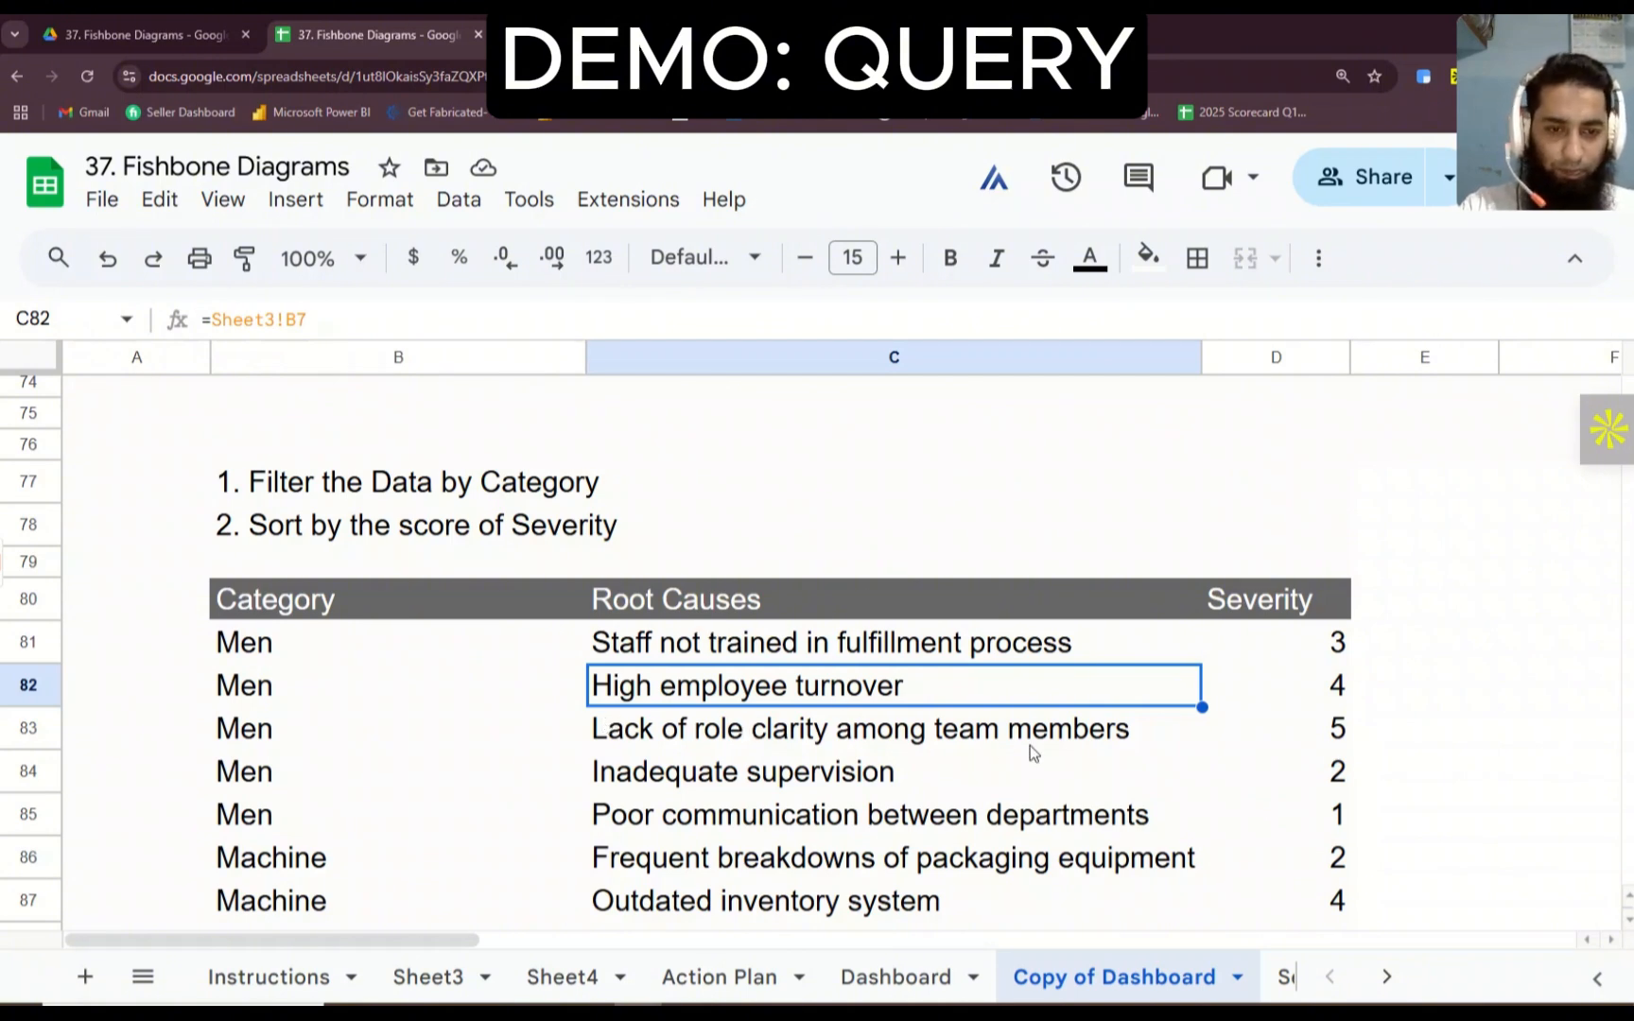
pyautogui.scroll(-2, 383, 654)
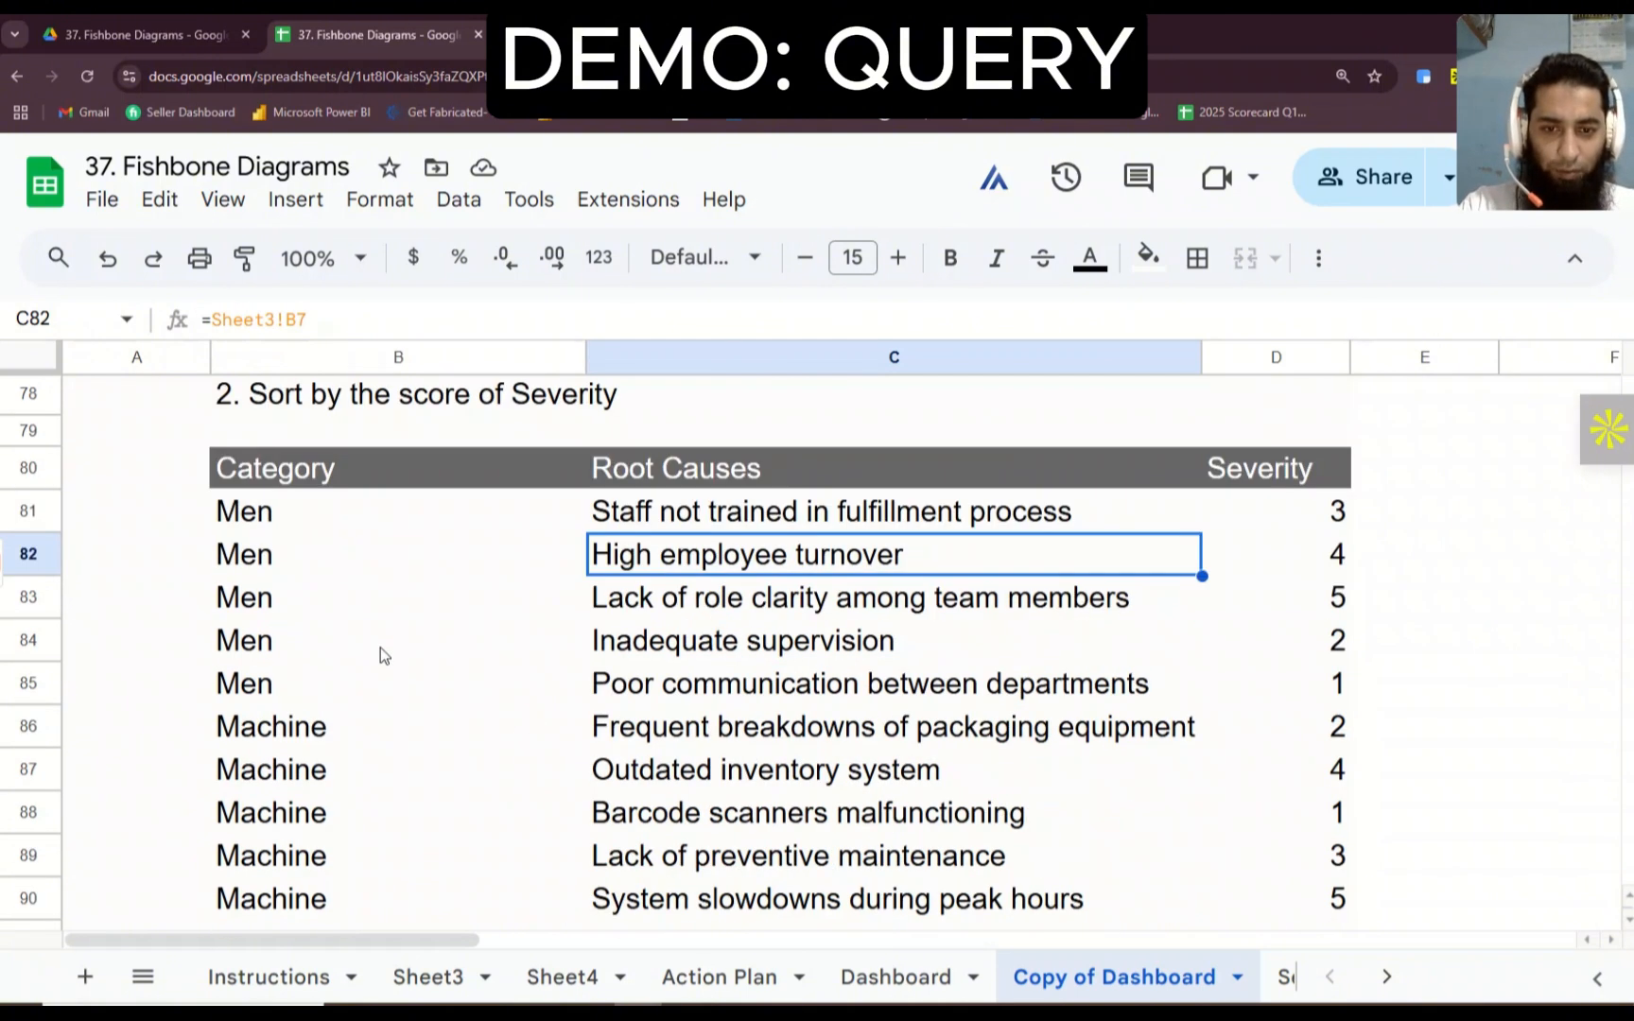
pyautogui.scroll(3, 528, 647)
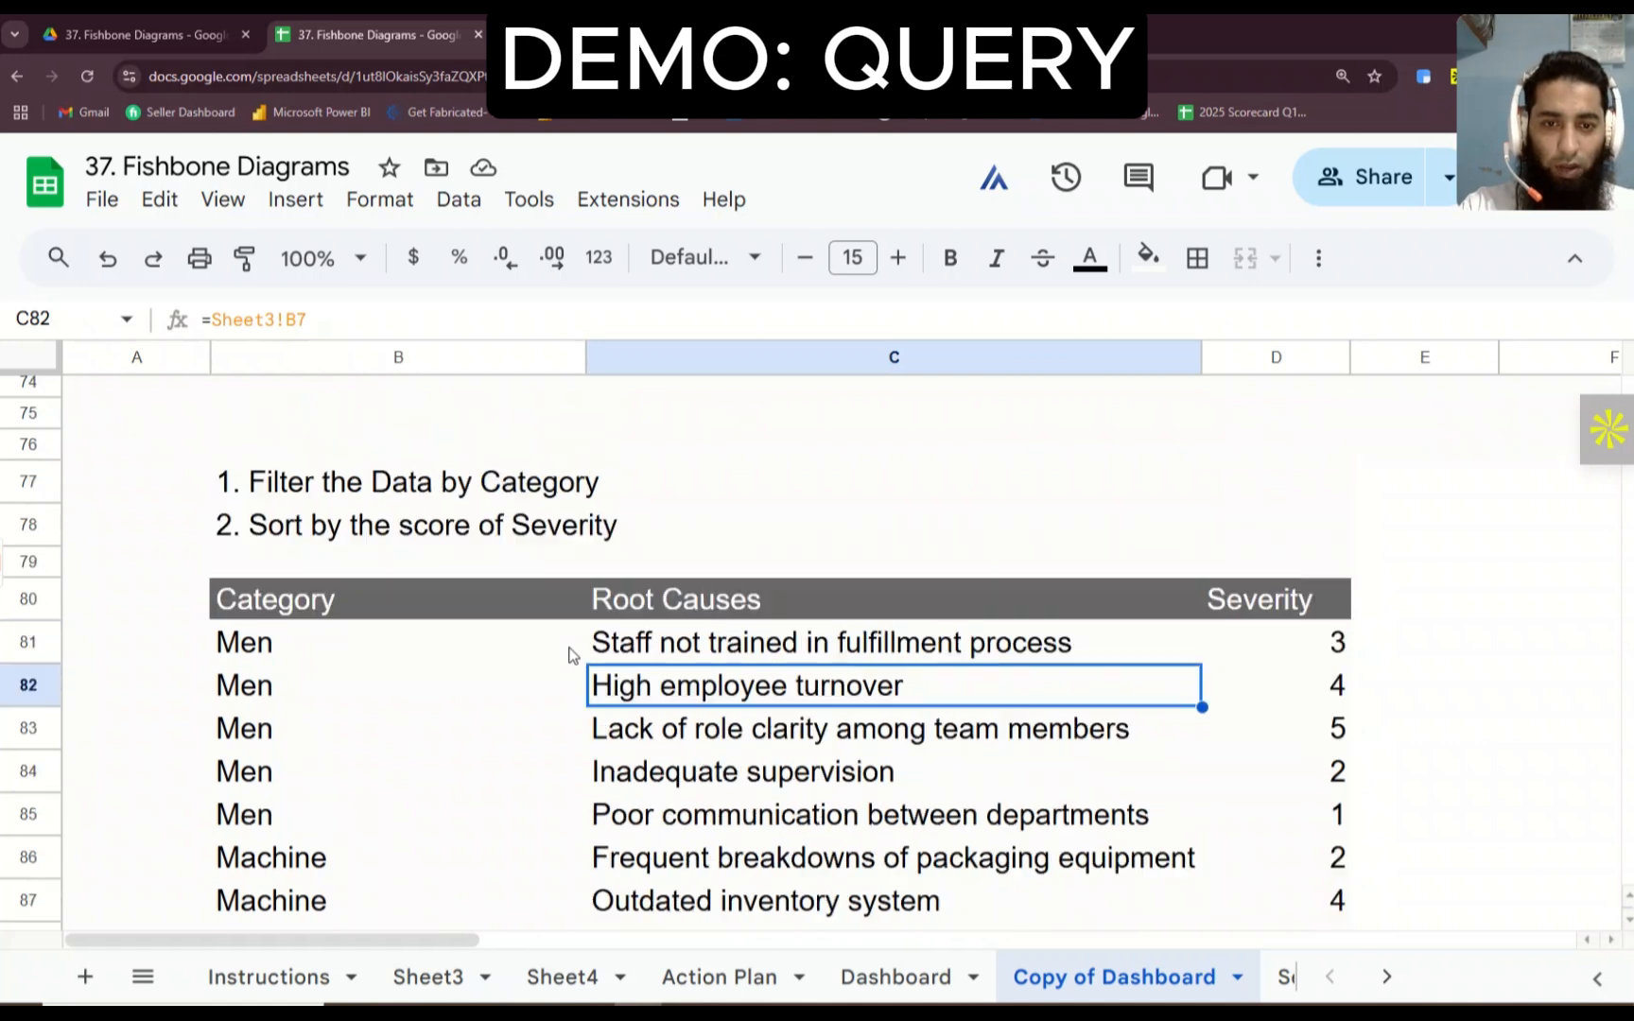
pyautogui.click(267, 486)
pyautogui.click(267, 531)
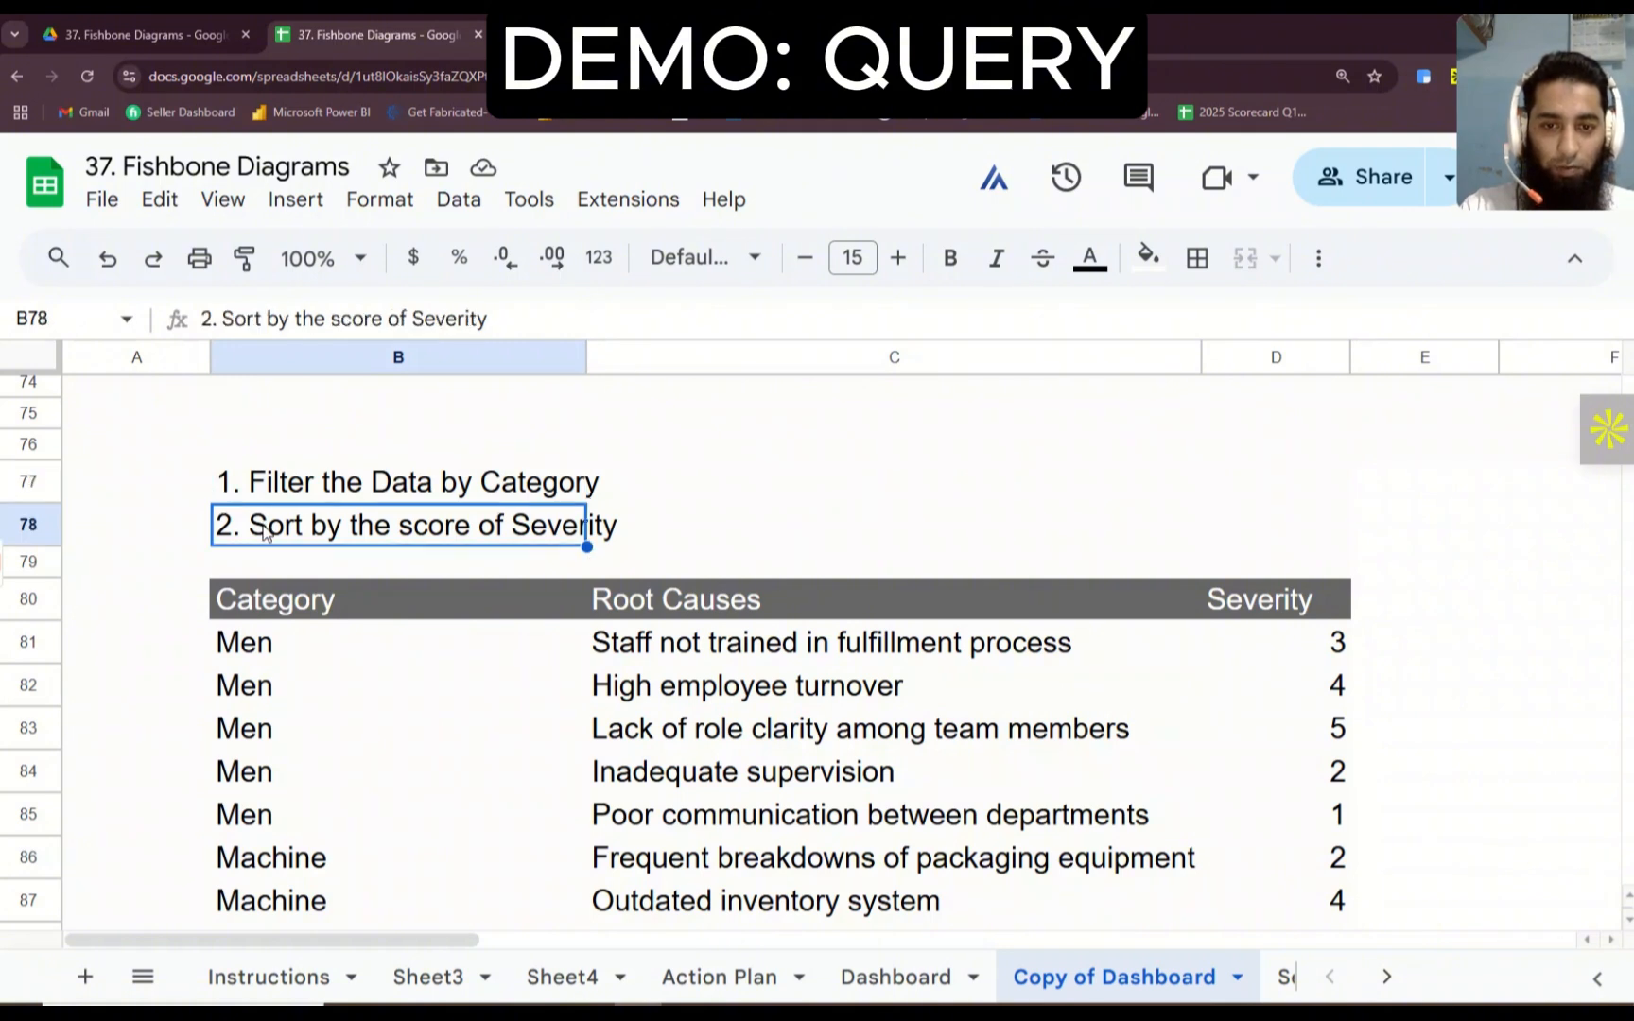
pyautogui.click(299, 491)
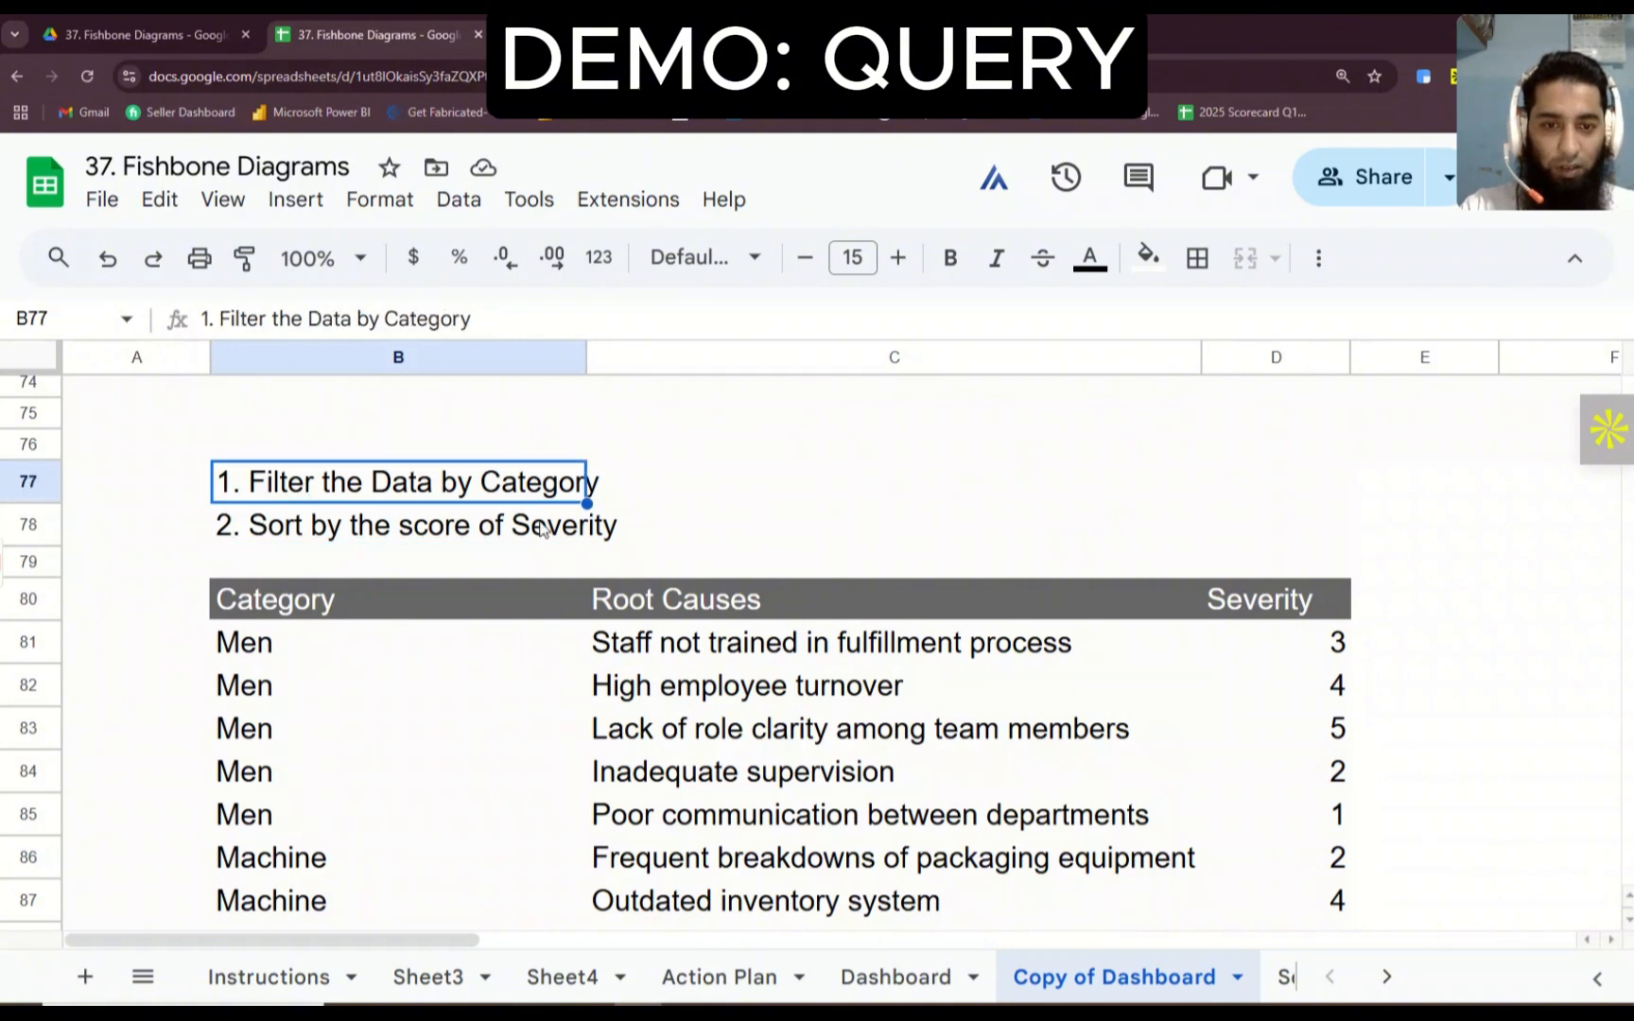
pyautogui.click(516, 558)
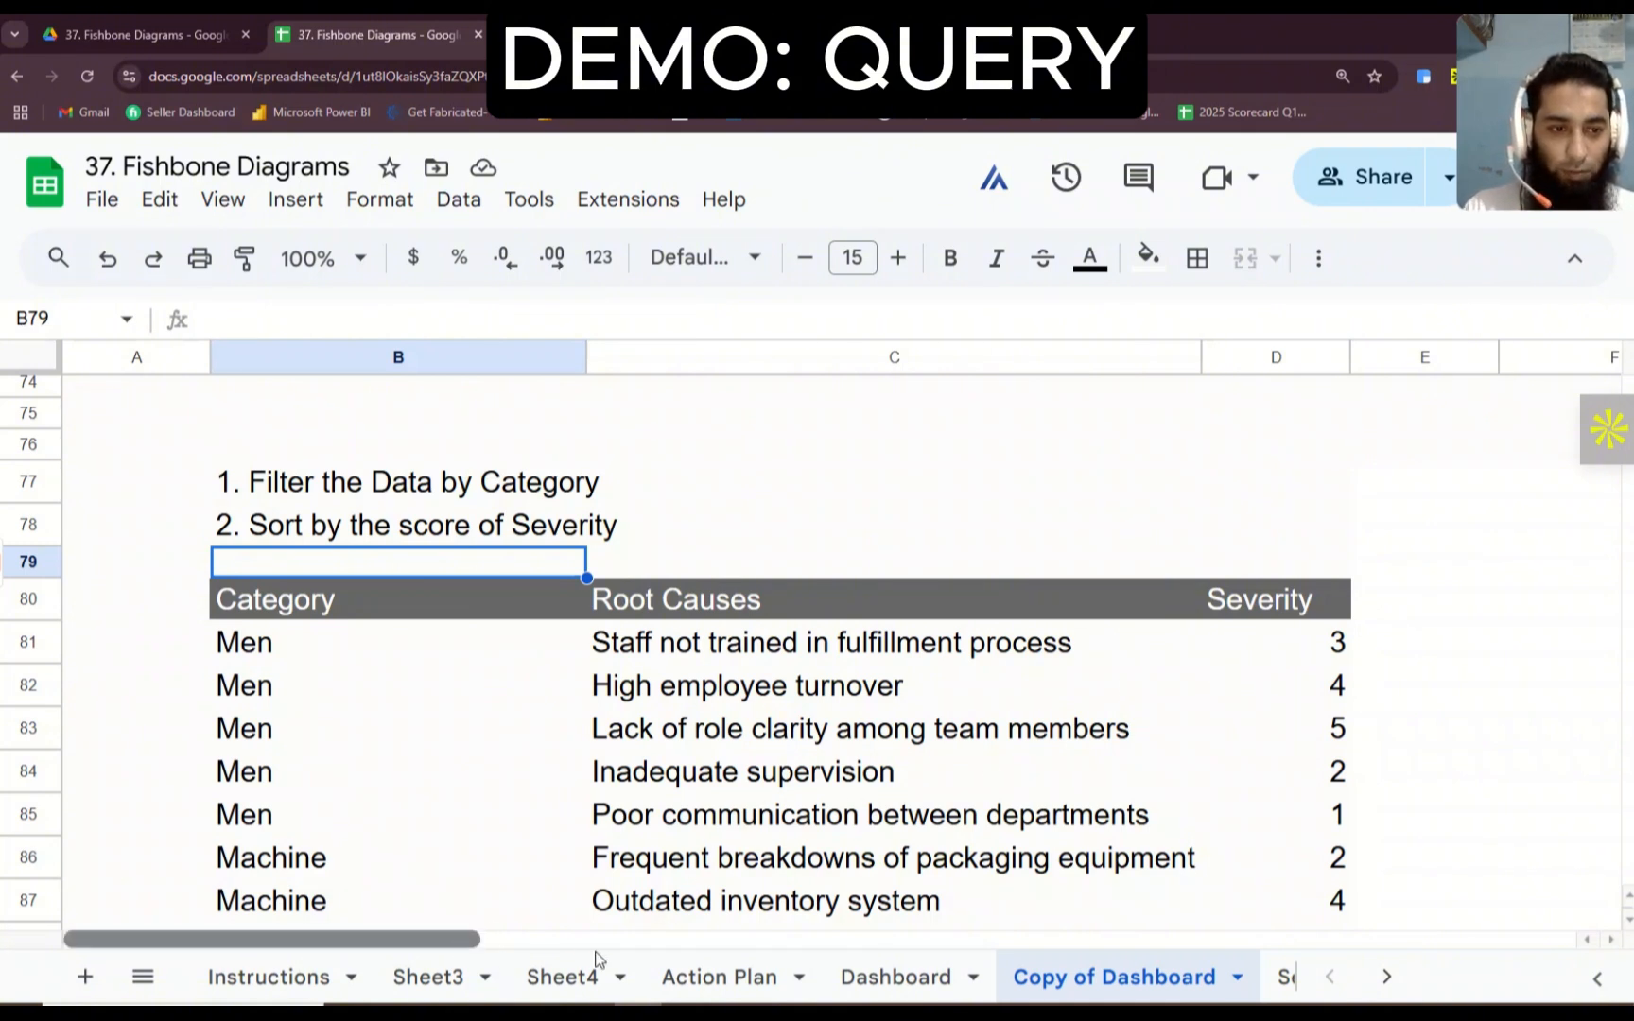
# Step: Enter the label "Step" in cell F79, beside the root cause table
pyautogui.hscroll(1, 648, 956)
pyautogui.hscroll(10, 764, 951)
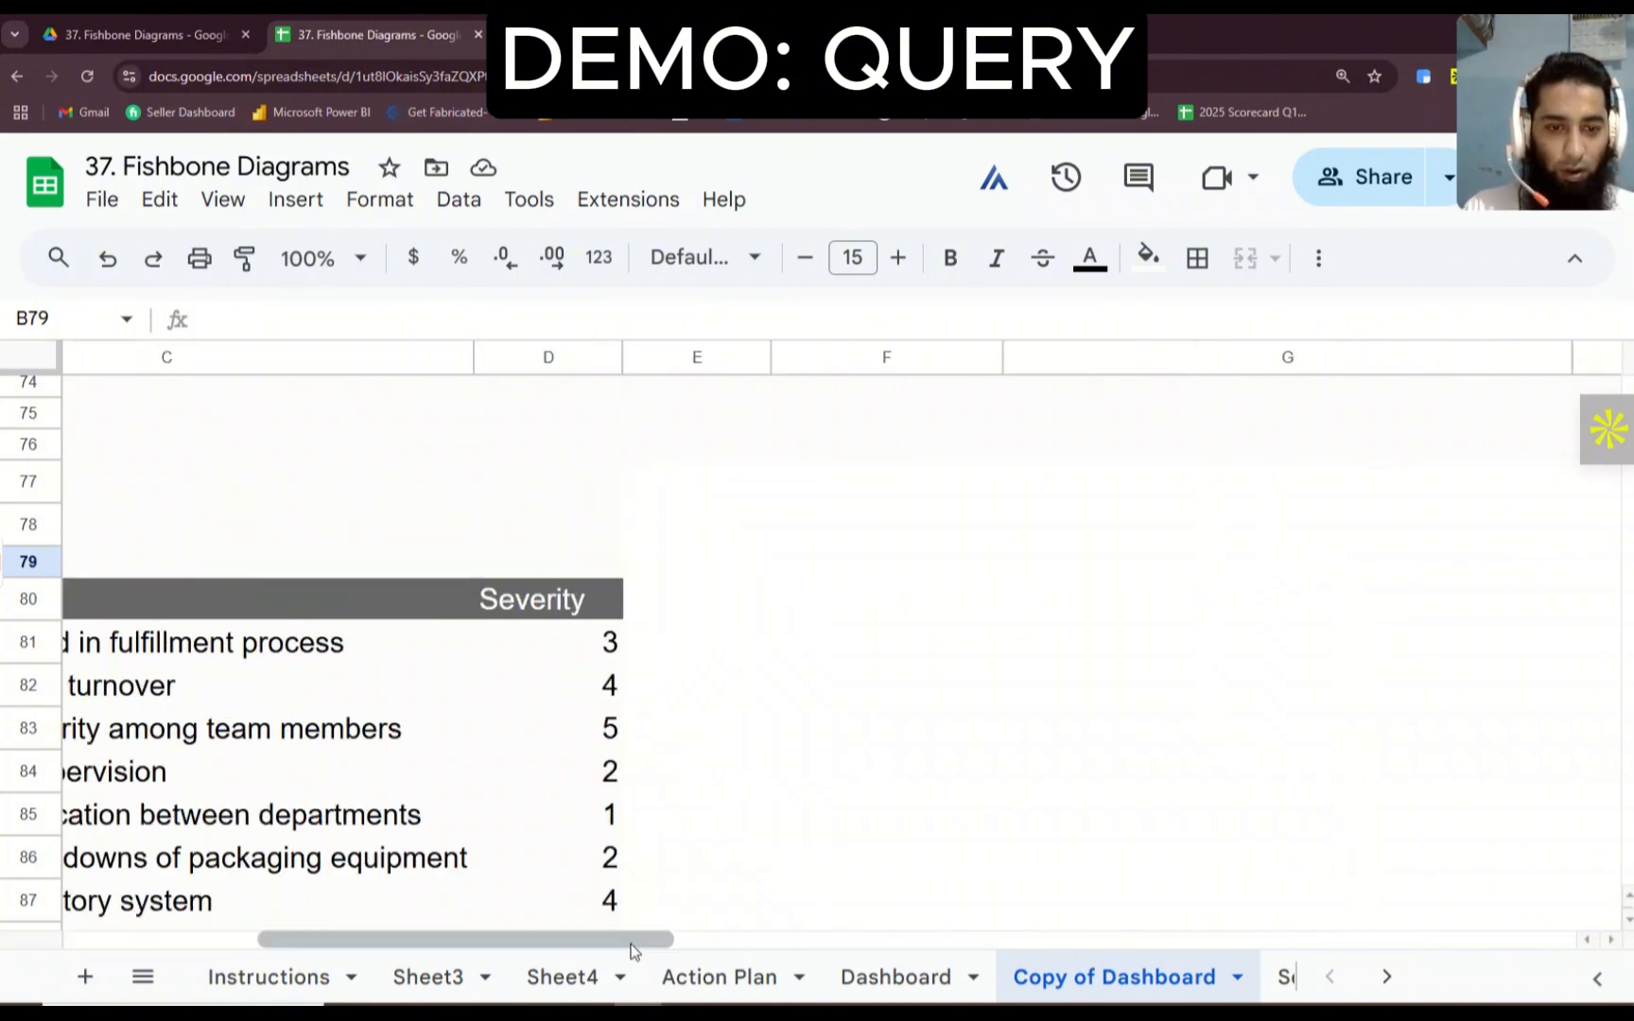
pyautogui.click(487, 567)
pyautogui.click(490, 592)
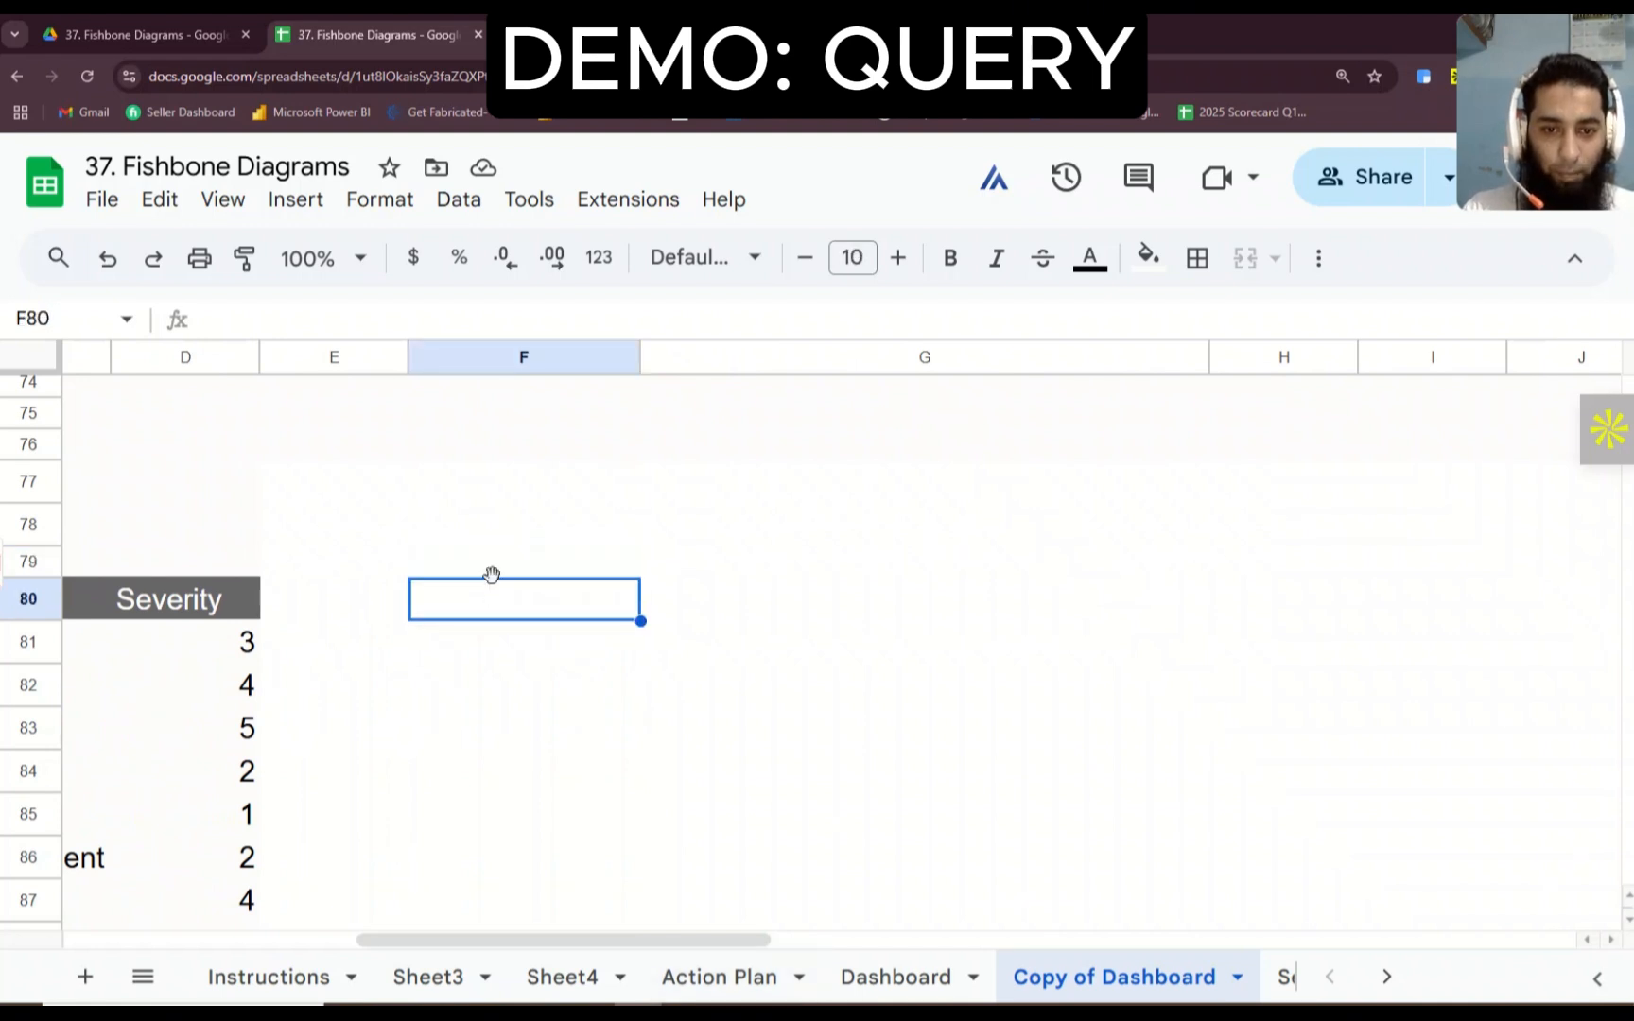
pyautogui.click(502, 564)
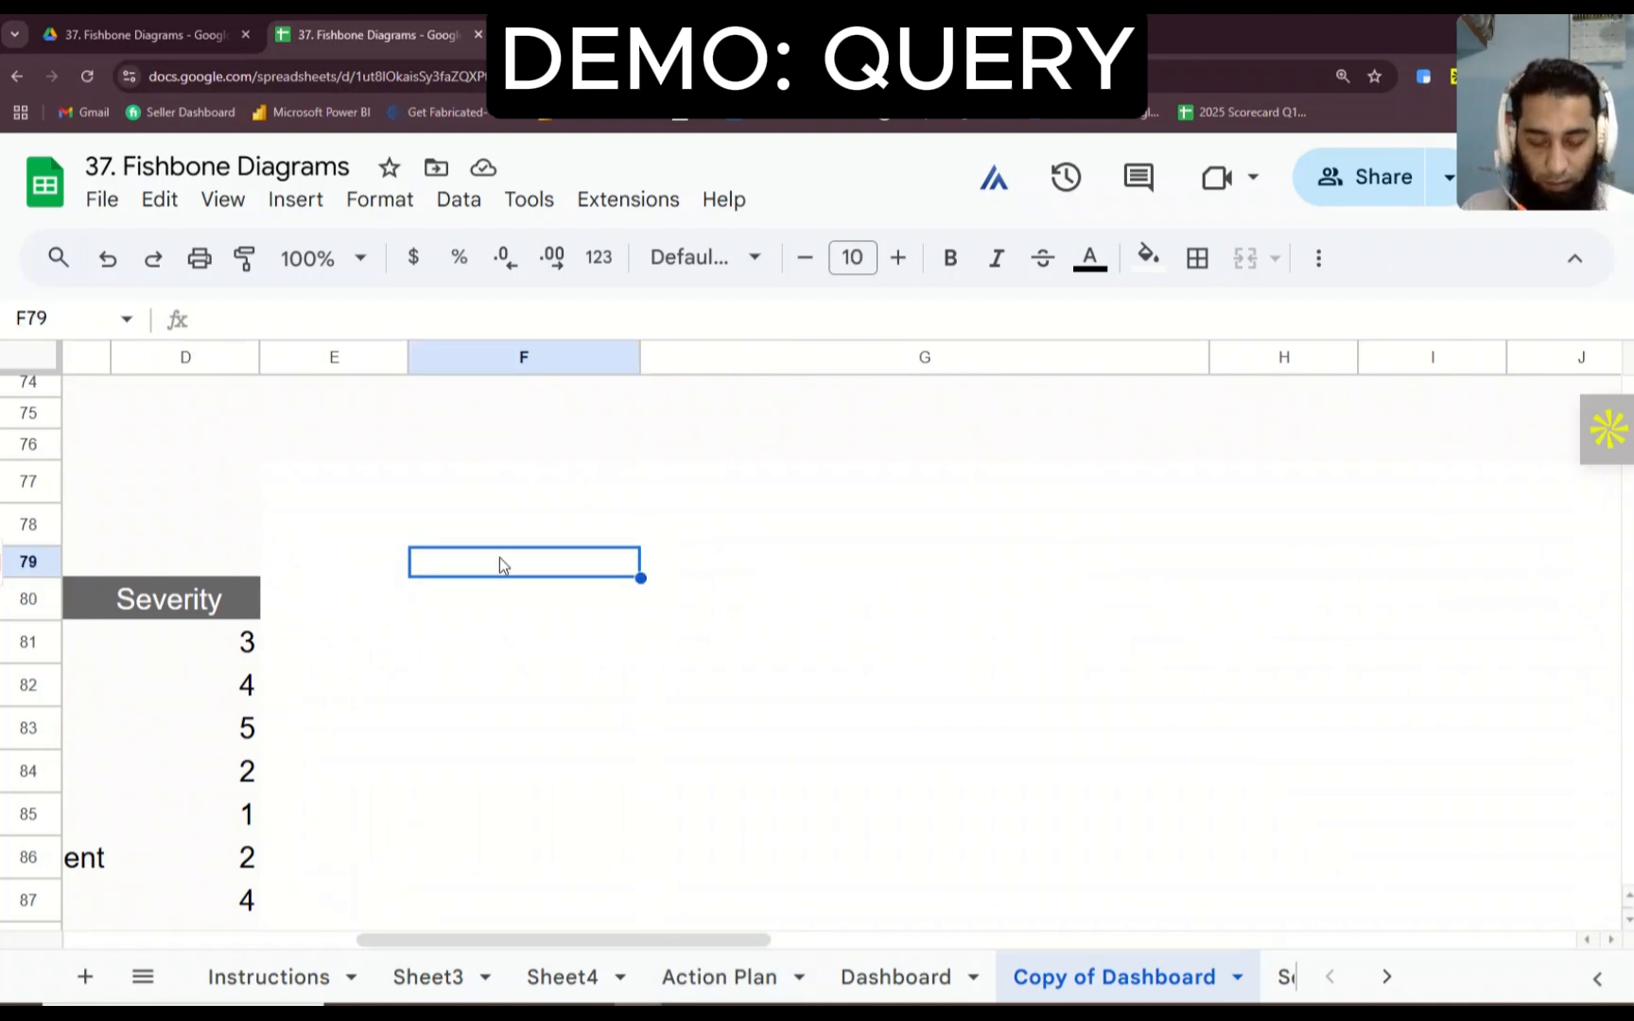
pyautogui.write('Step')
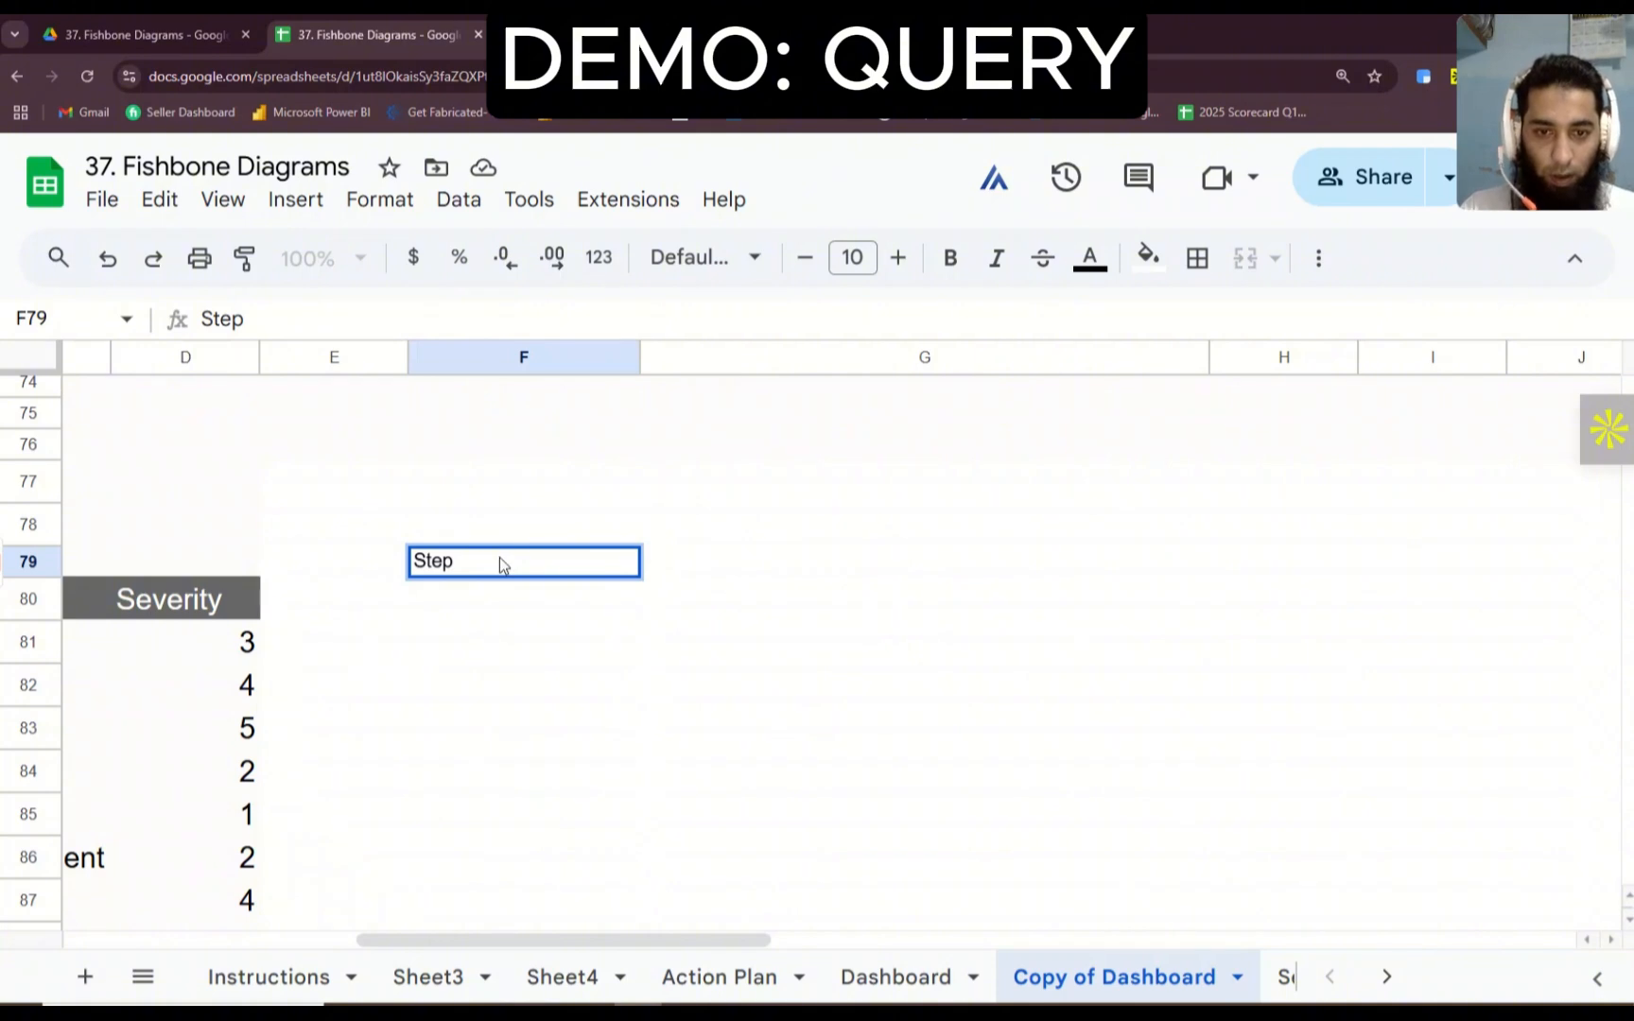
pyautogui.press('Return')
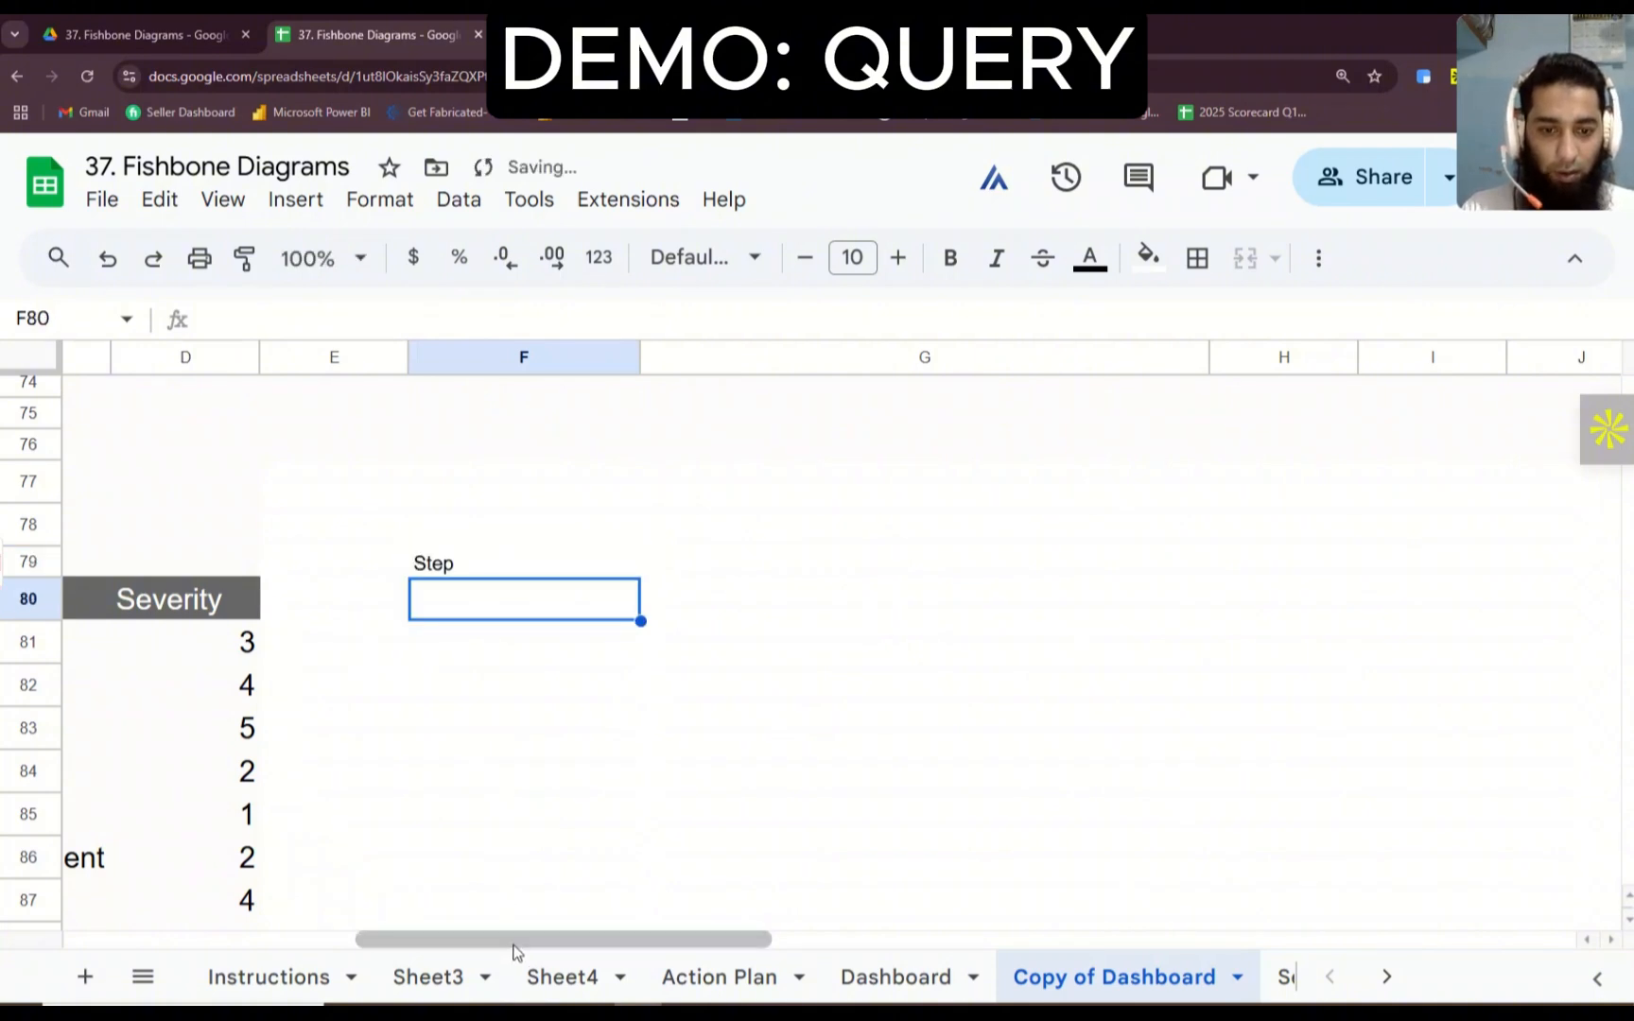
# Step: Copy the Category, Root Causes and Severity headers from B80:D80 to the cells starting at F80
pyautogui.moveTo(510, 940); pyautogui.dragTo(191, 928)
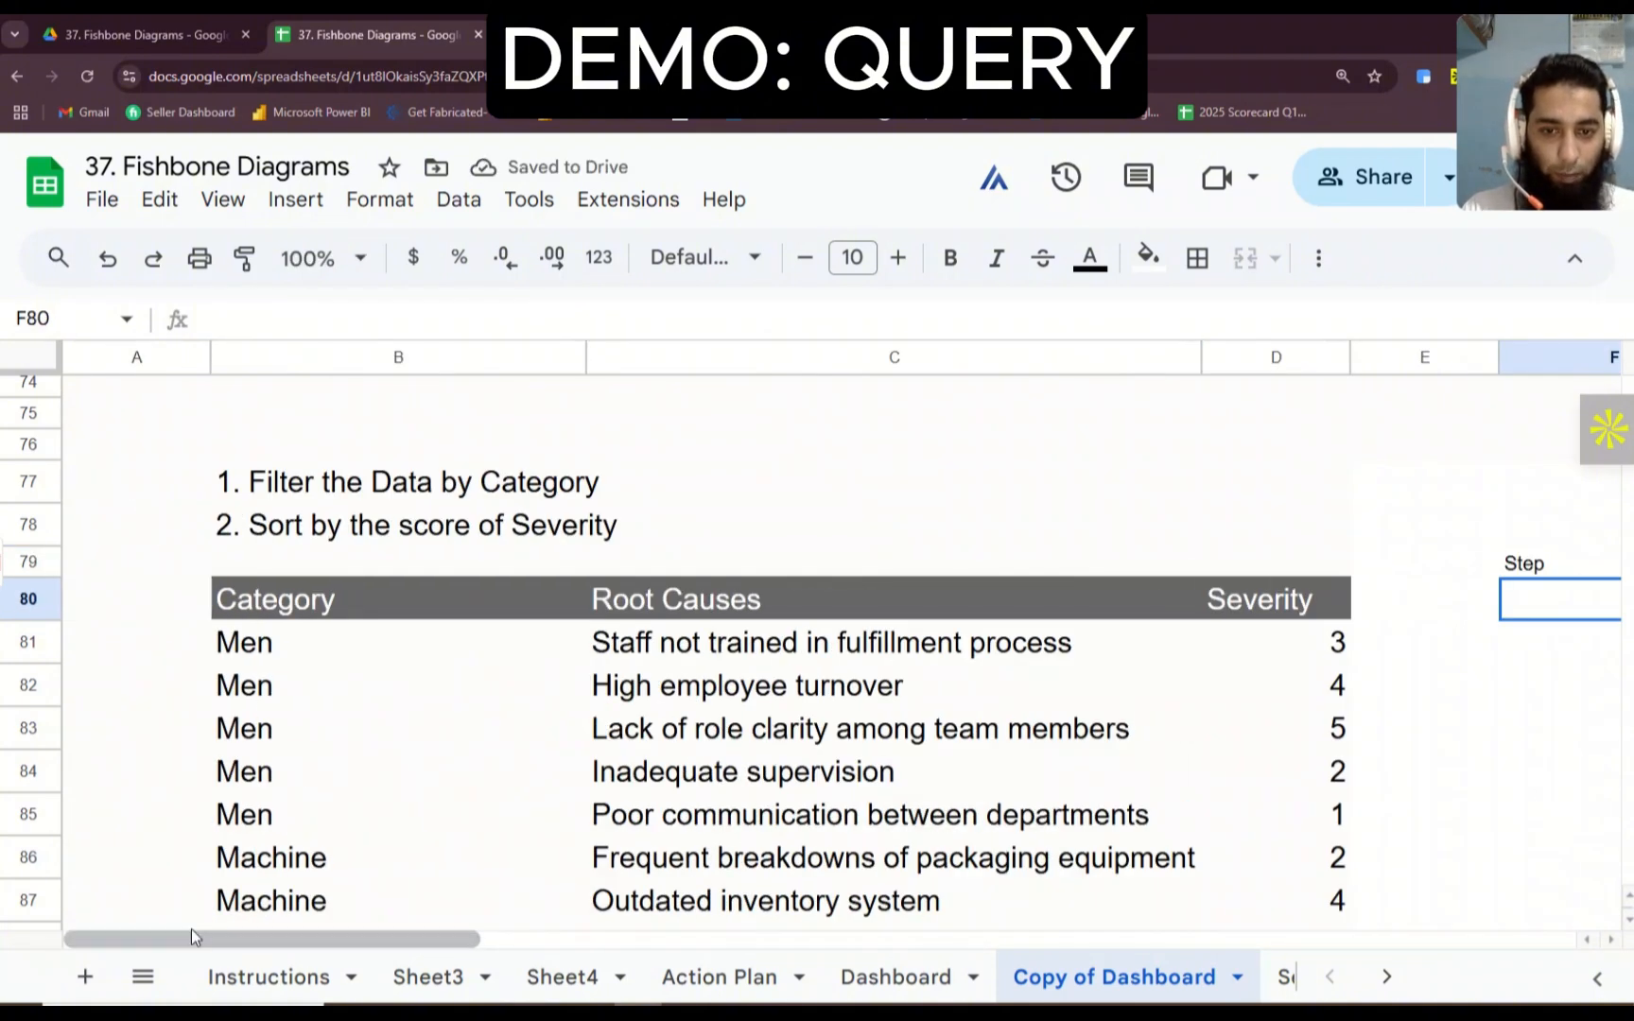
pyautogui.click(370, 605)
pyautogui.keyDown('shift'); pyautogui.click(1293, 615); pyautogui.keyUp('shift')
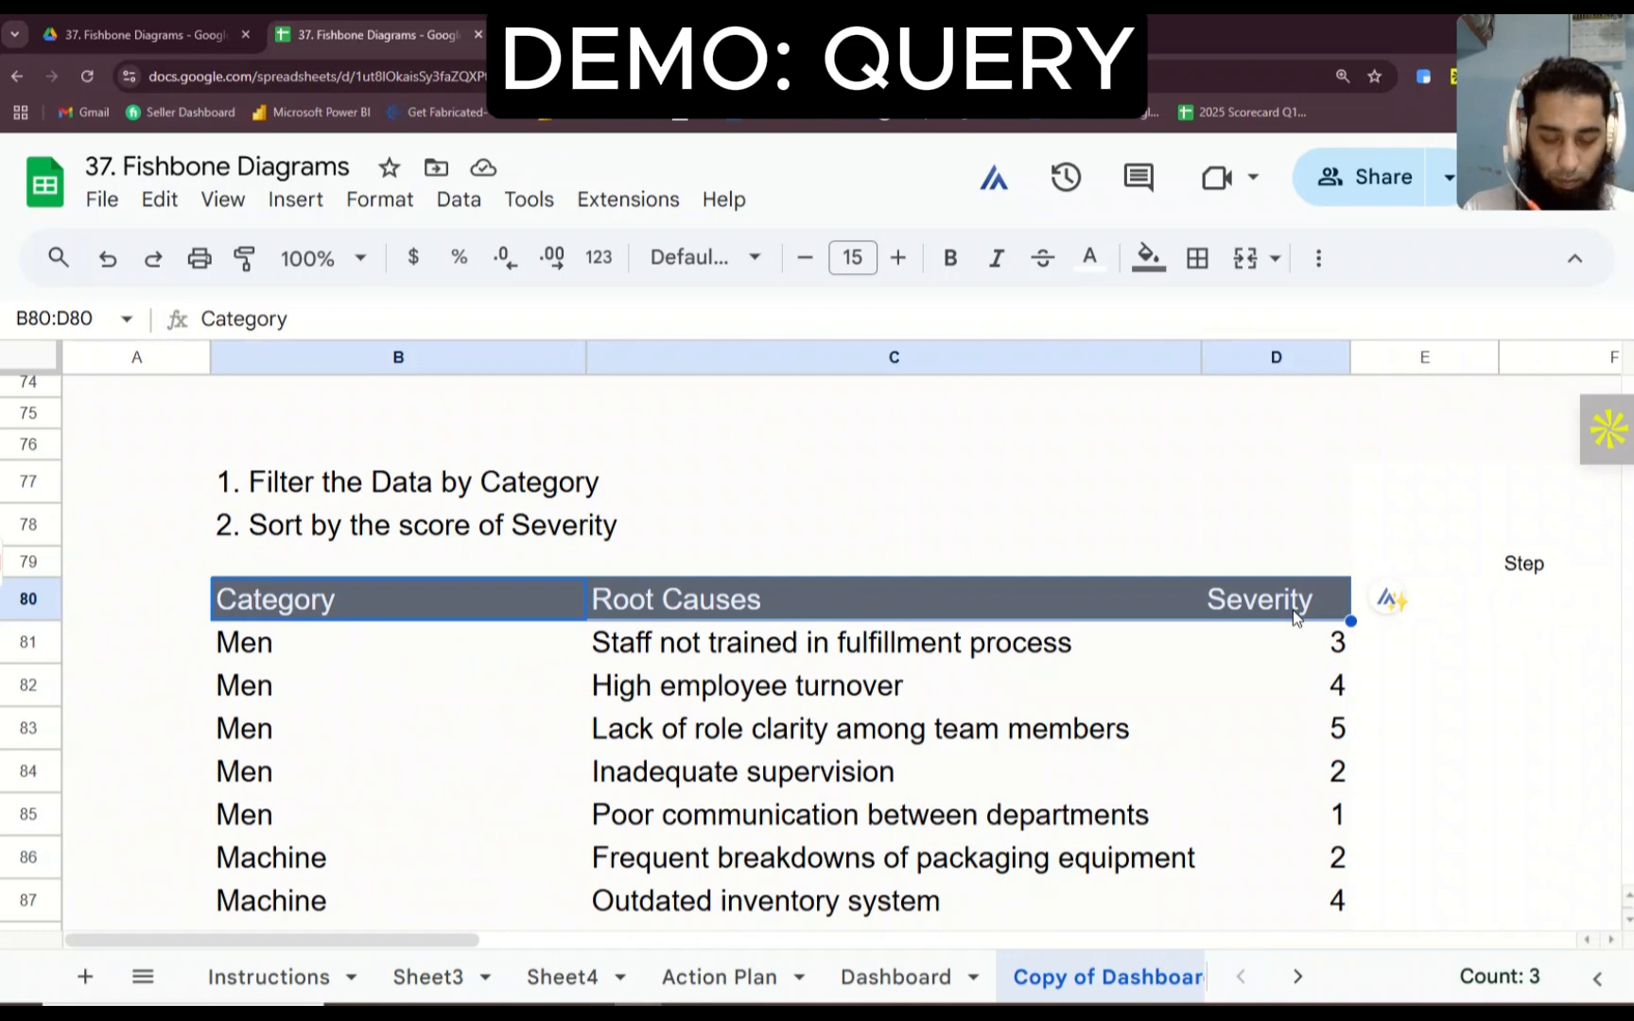
pyautogui.hotkey('ctrl', 'c')
pyautogui.moveTo(463, 940); pyautogui.dragTo(745, 941)
pyautogui.click(516, 595)
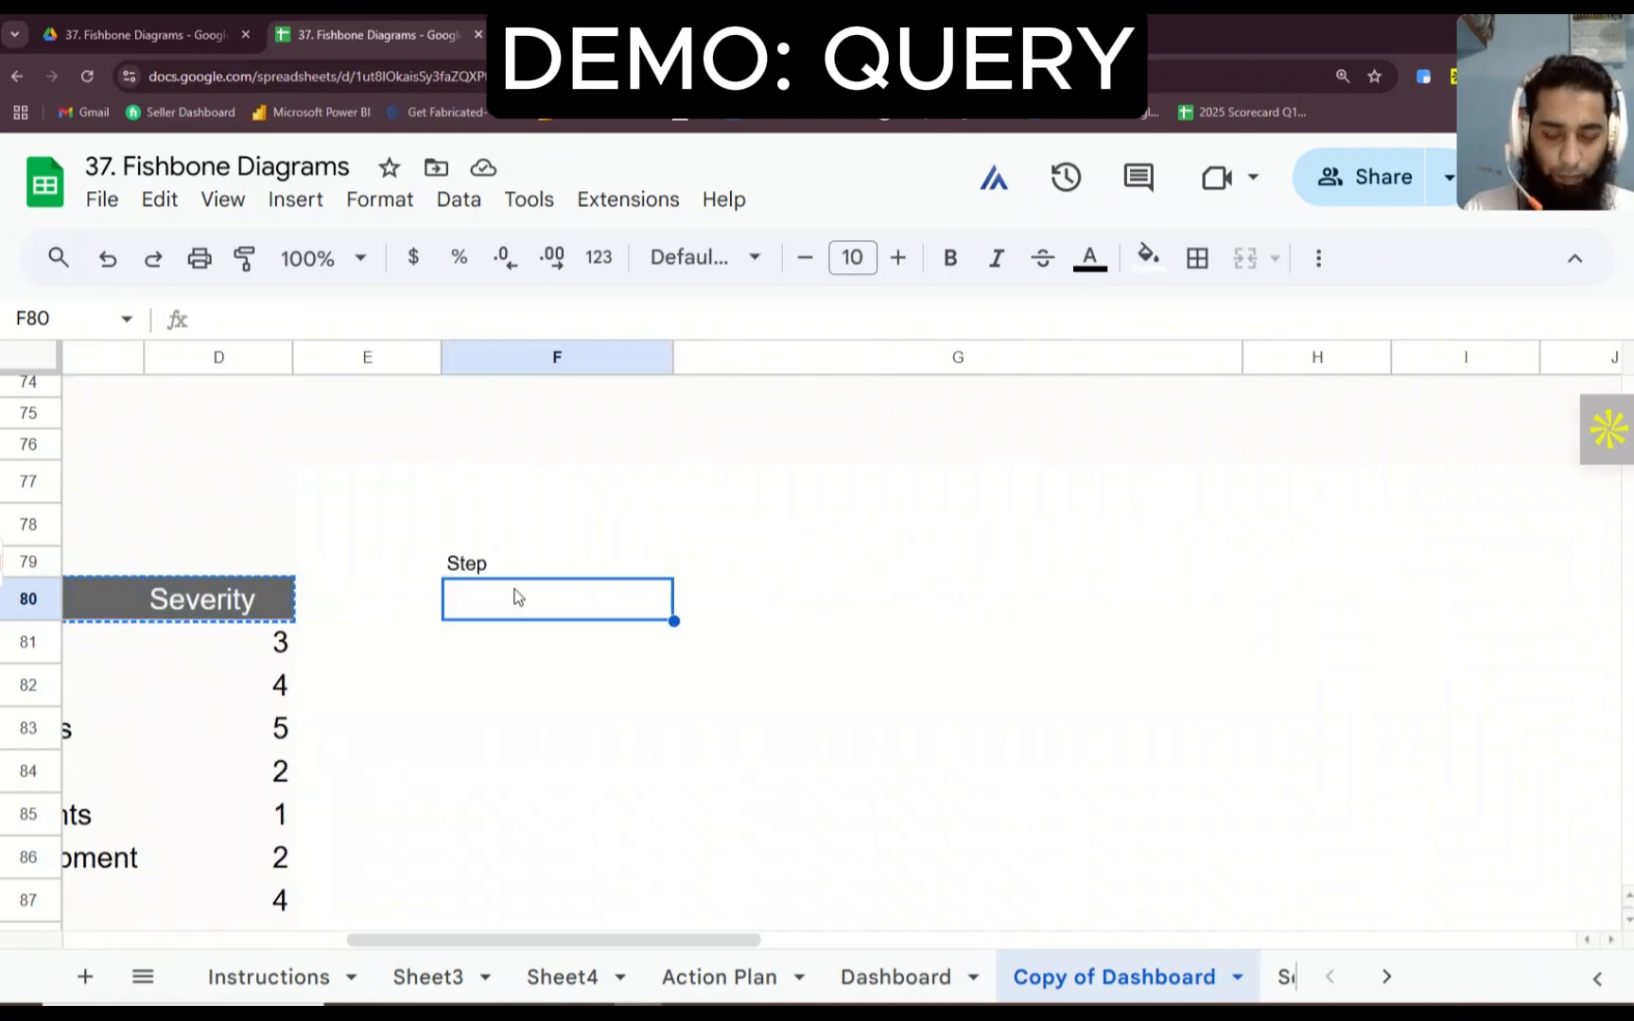
pyautogui.hotkey('ctrl', 'v')
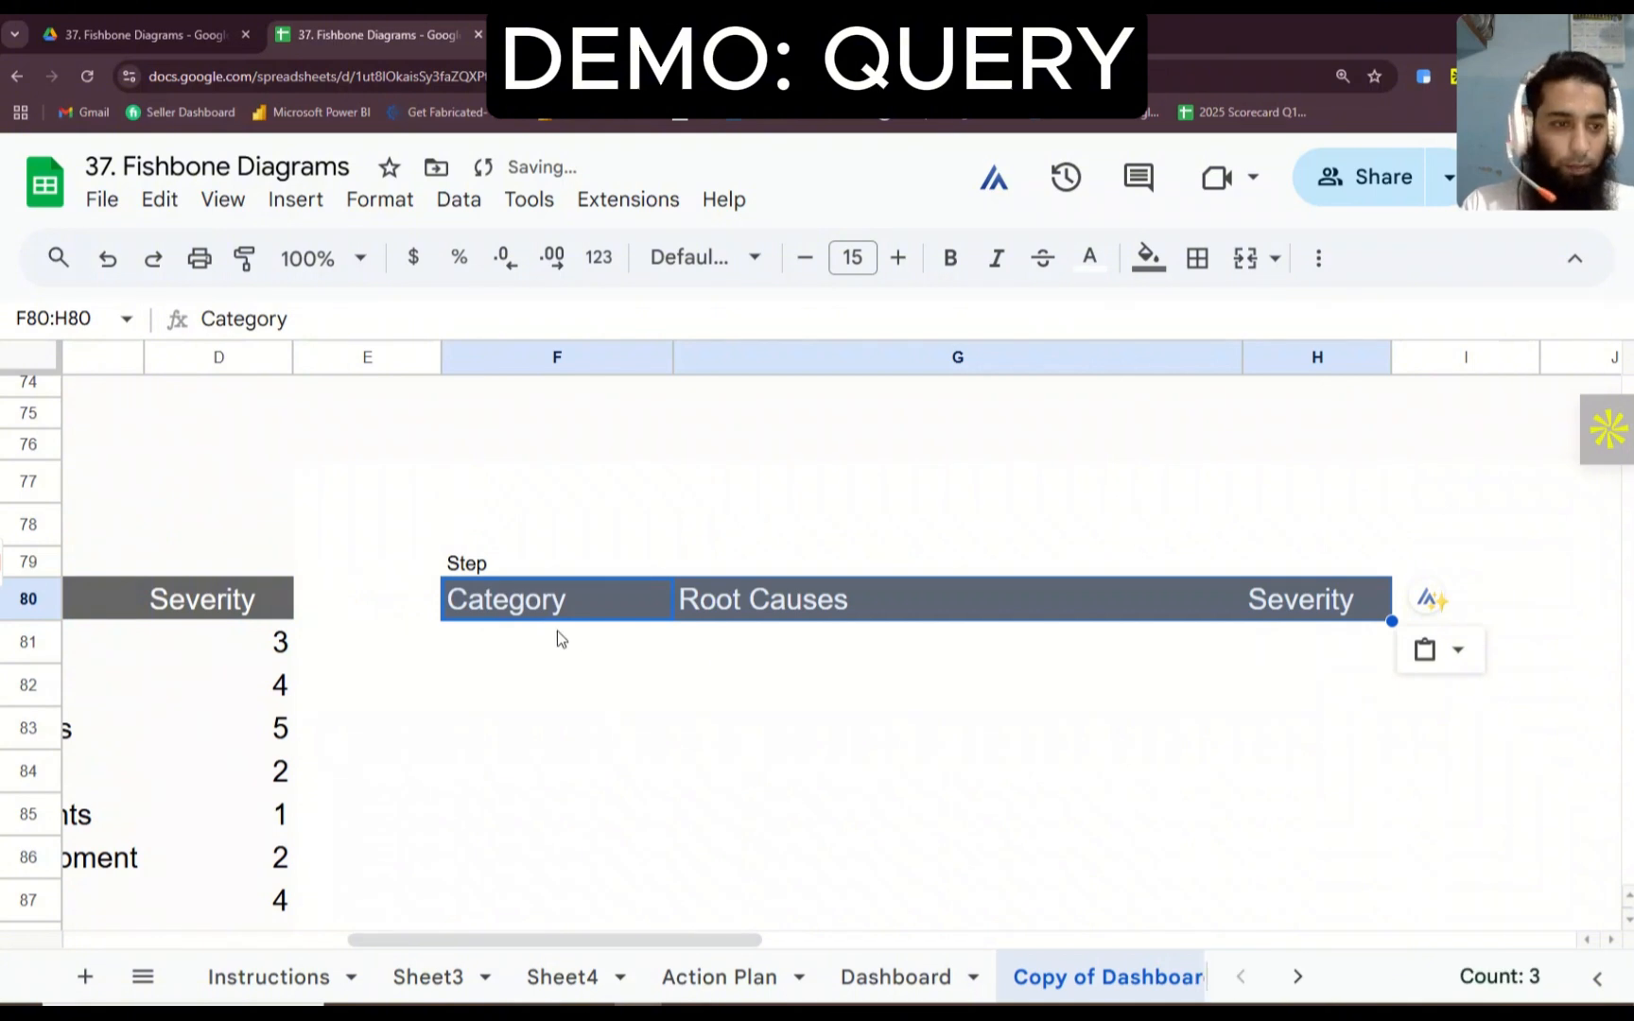
# Step: Start a FILTER formula in F81 under the copied headers, with B81:D110 as the range to filter
pyautogui.click(531, 633)
pyautogui.write('=filter')
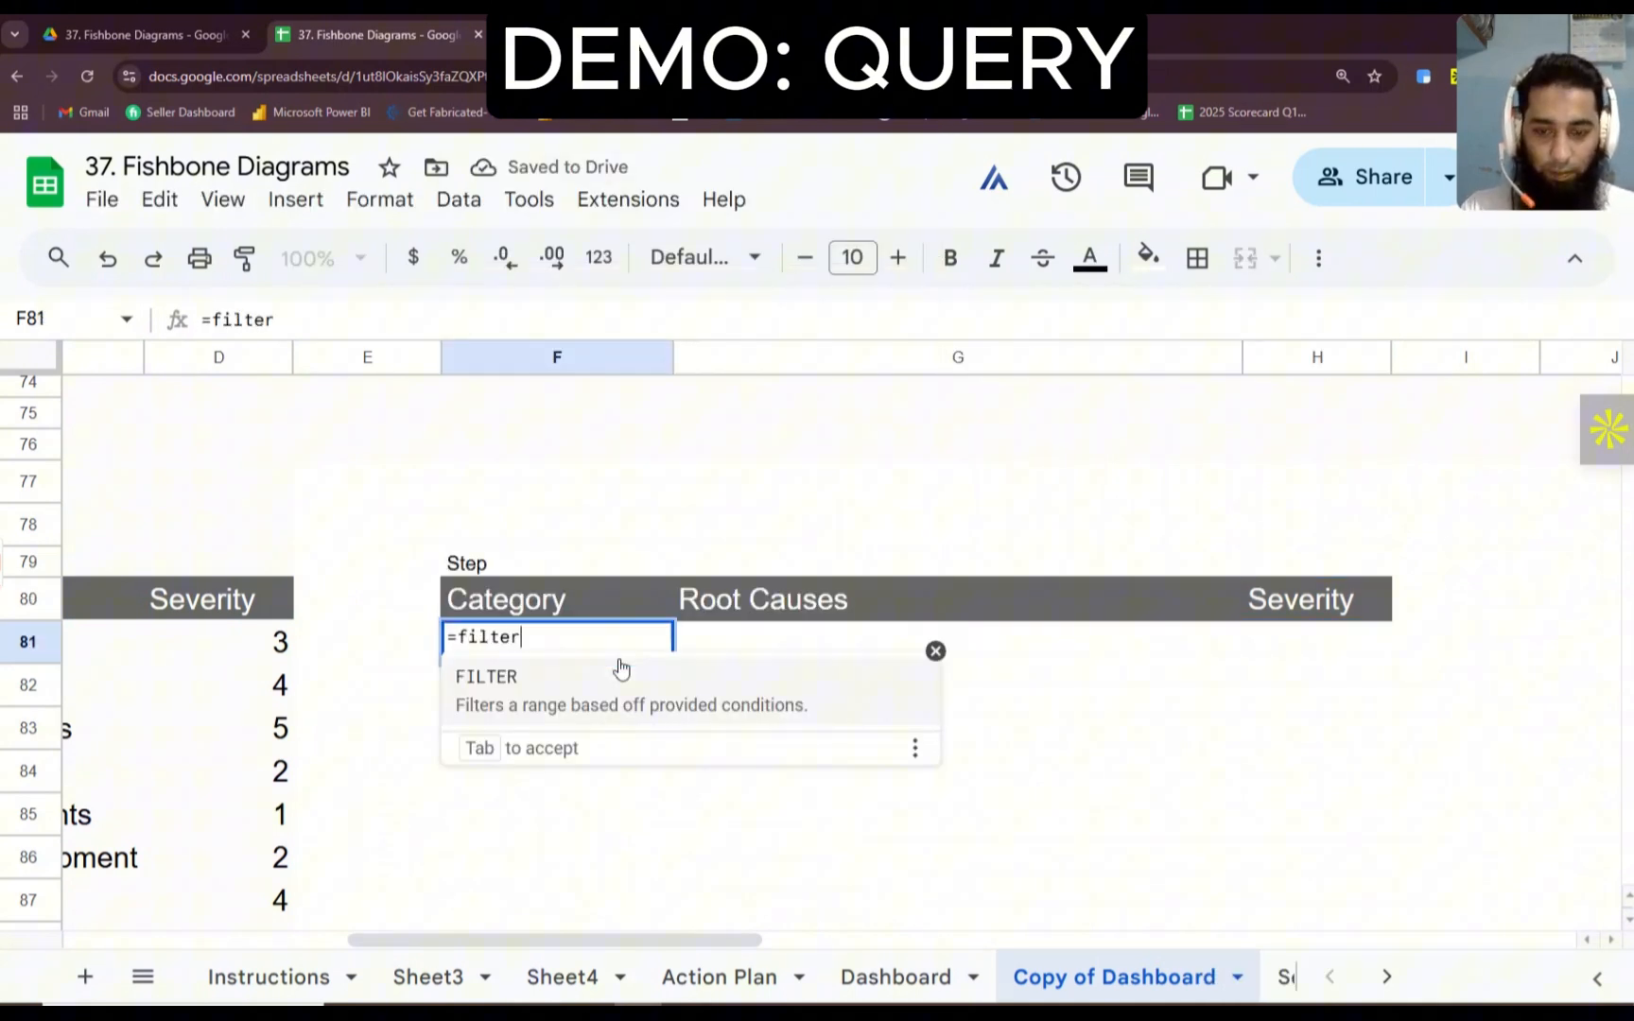
pyautogui.press('Tab')
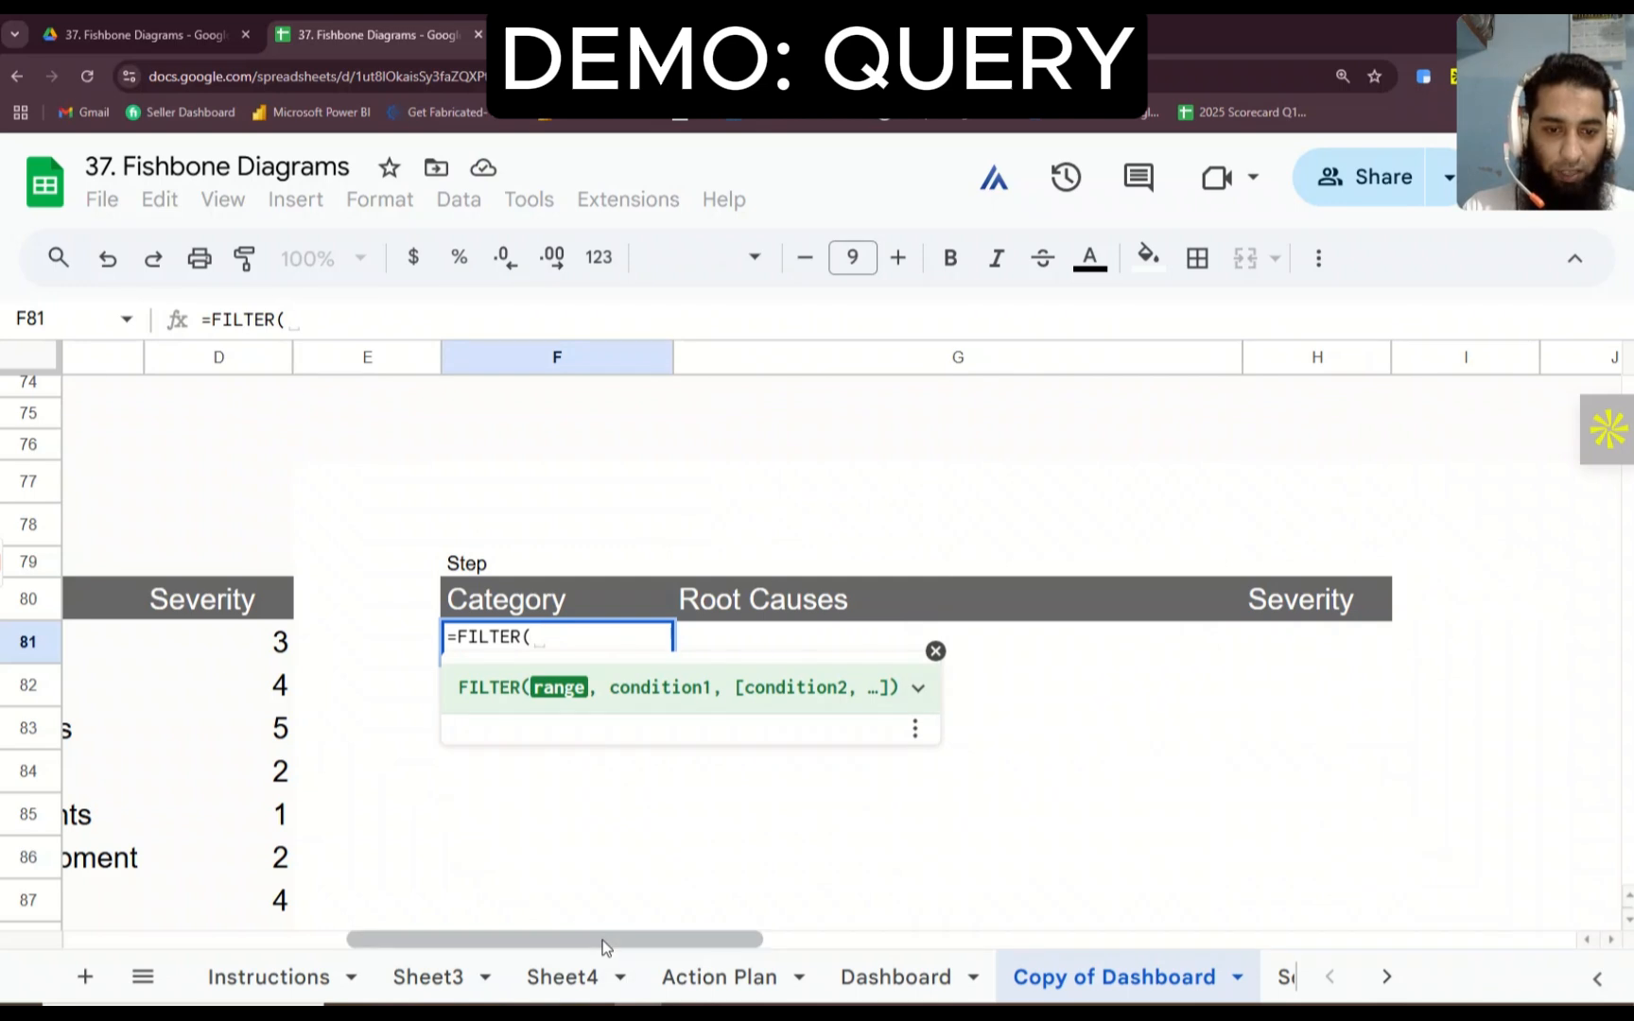
pyautogui.hscroll(-10, 408, 945)
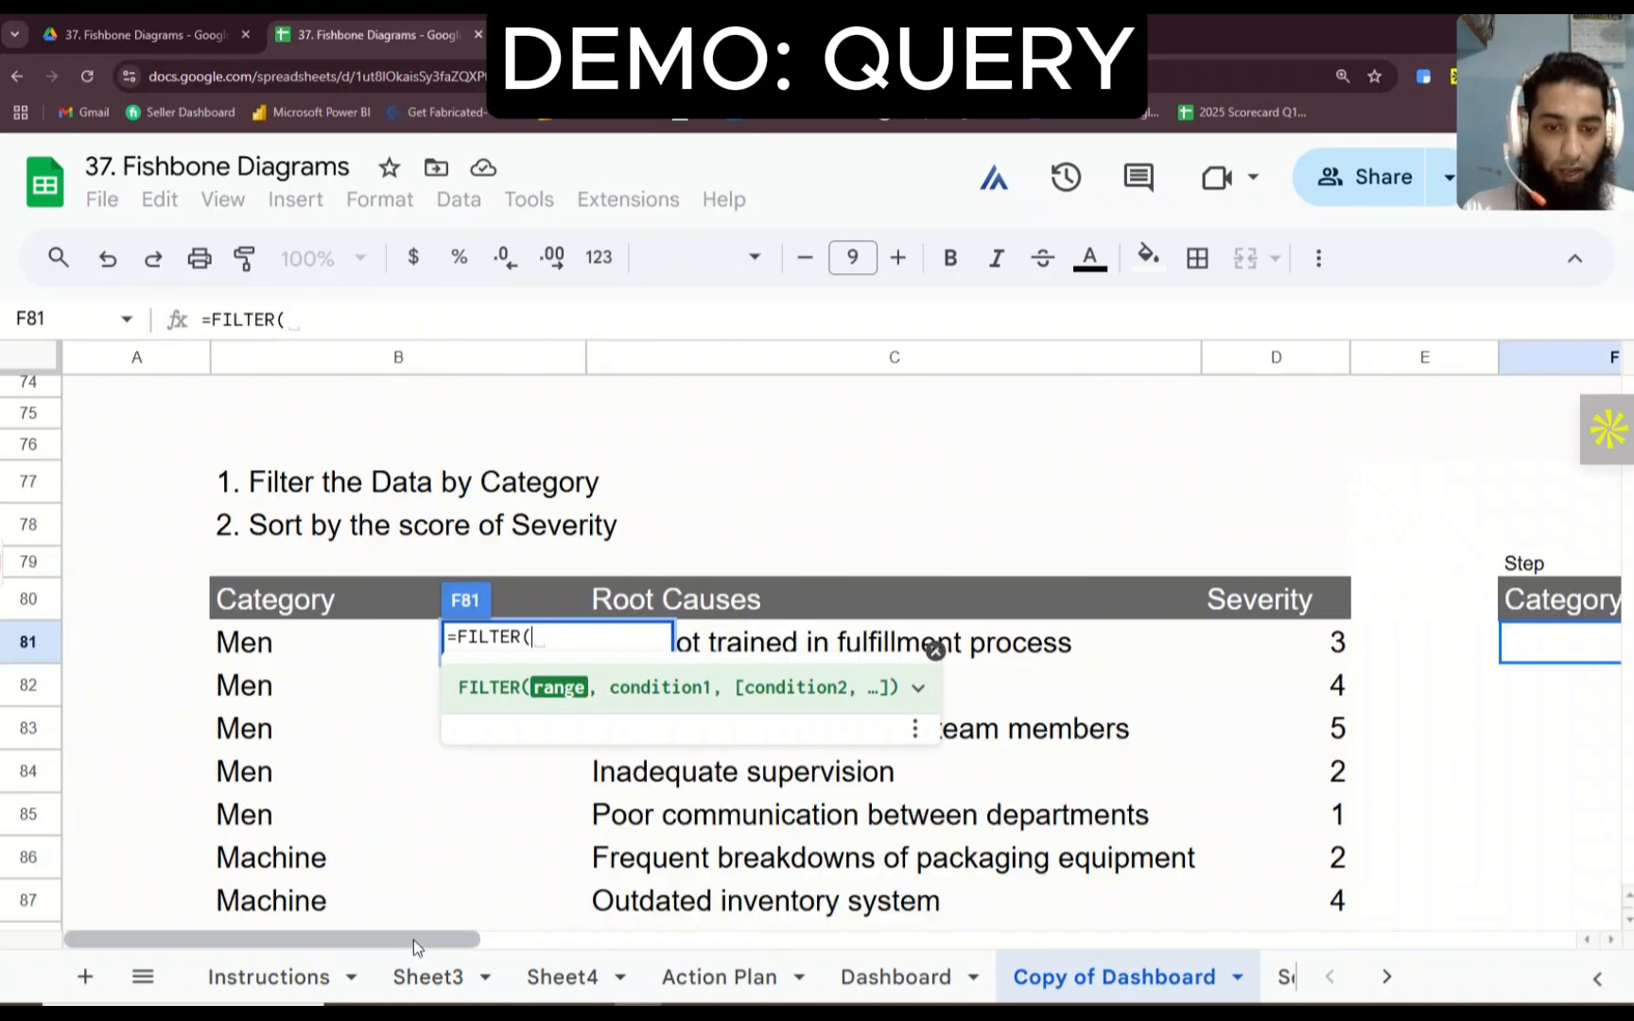
pyautogui.click(273, 655)
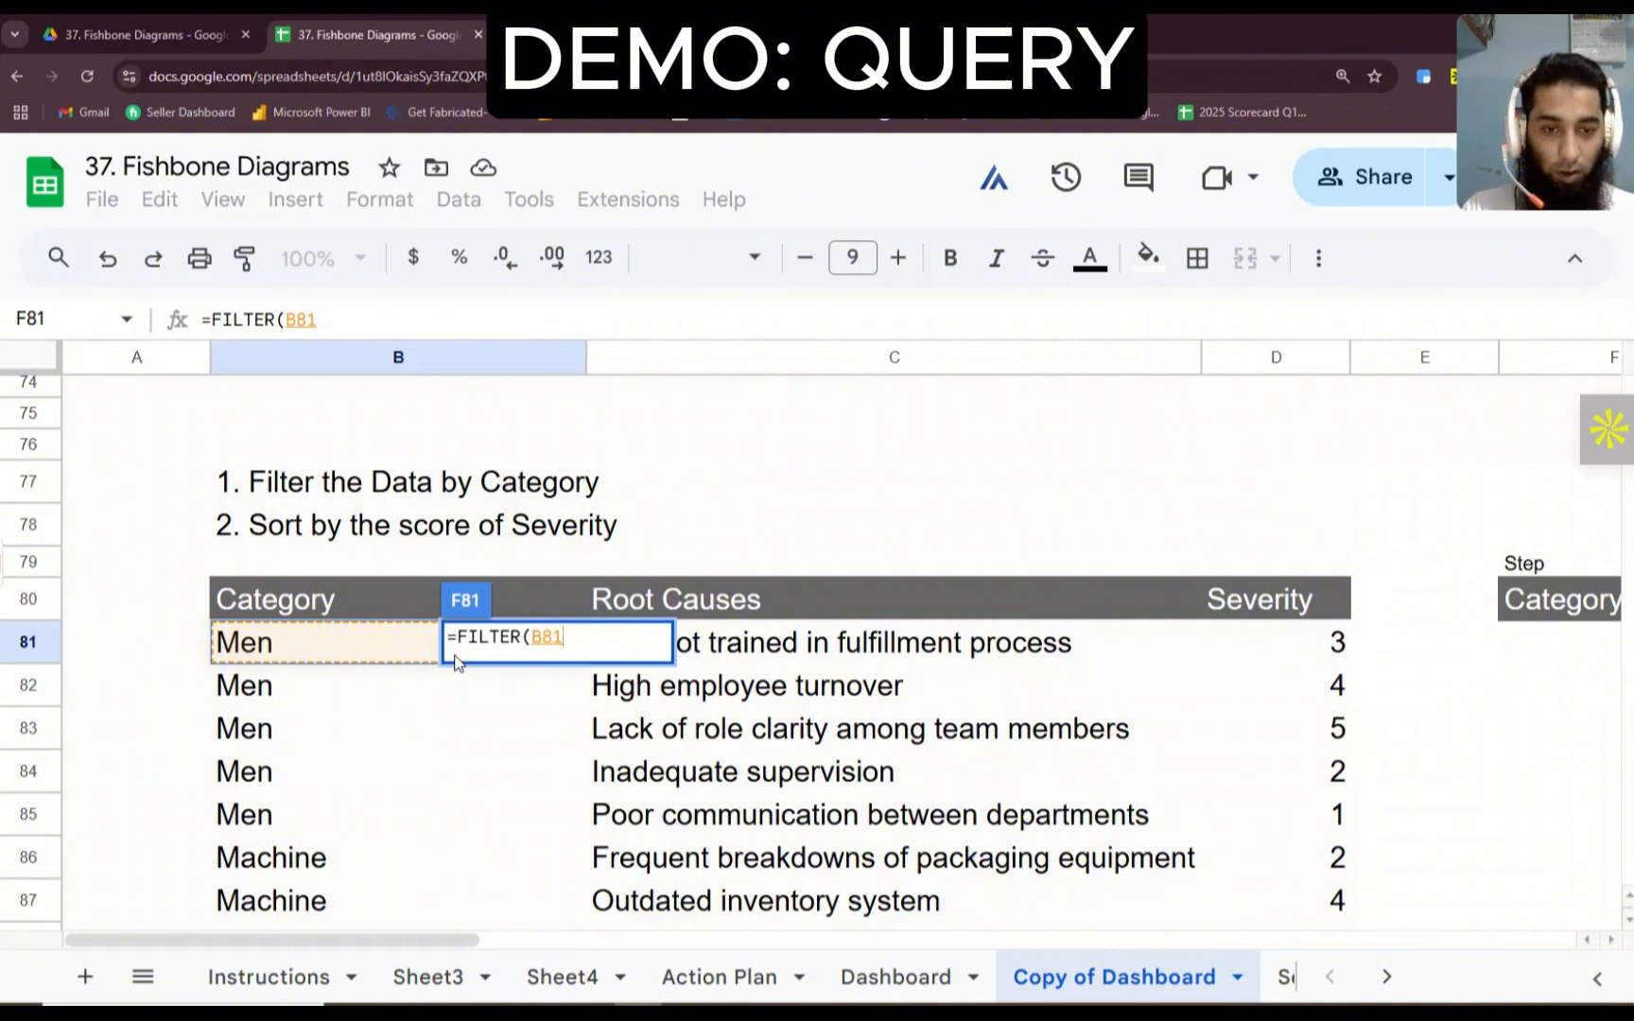
pyautogui.hotkey('shift', 'Right')
pyautogui.hotkey('shift', 'Right')
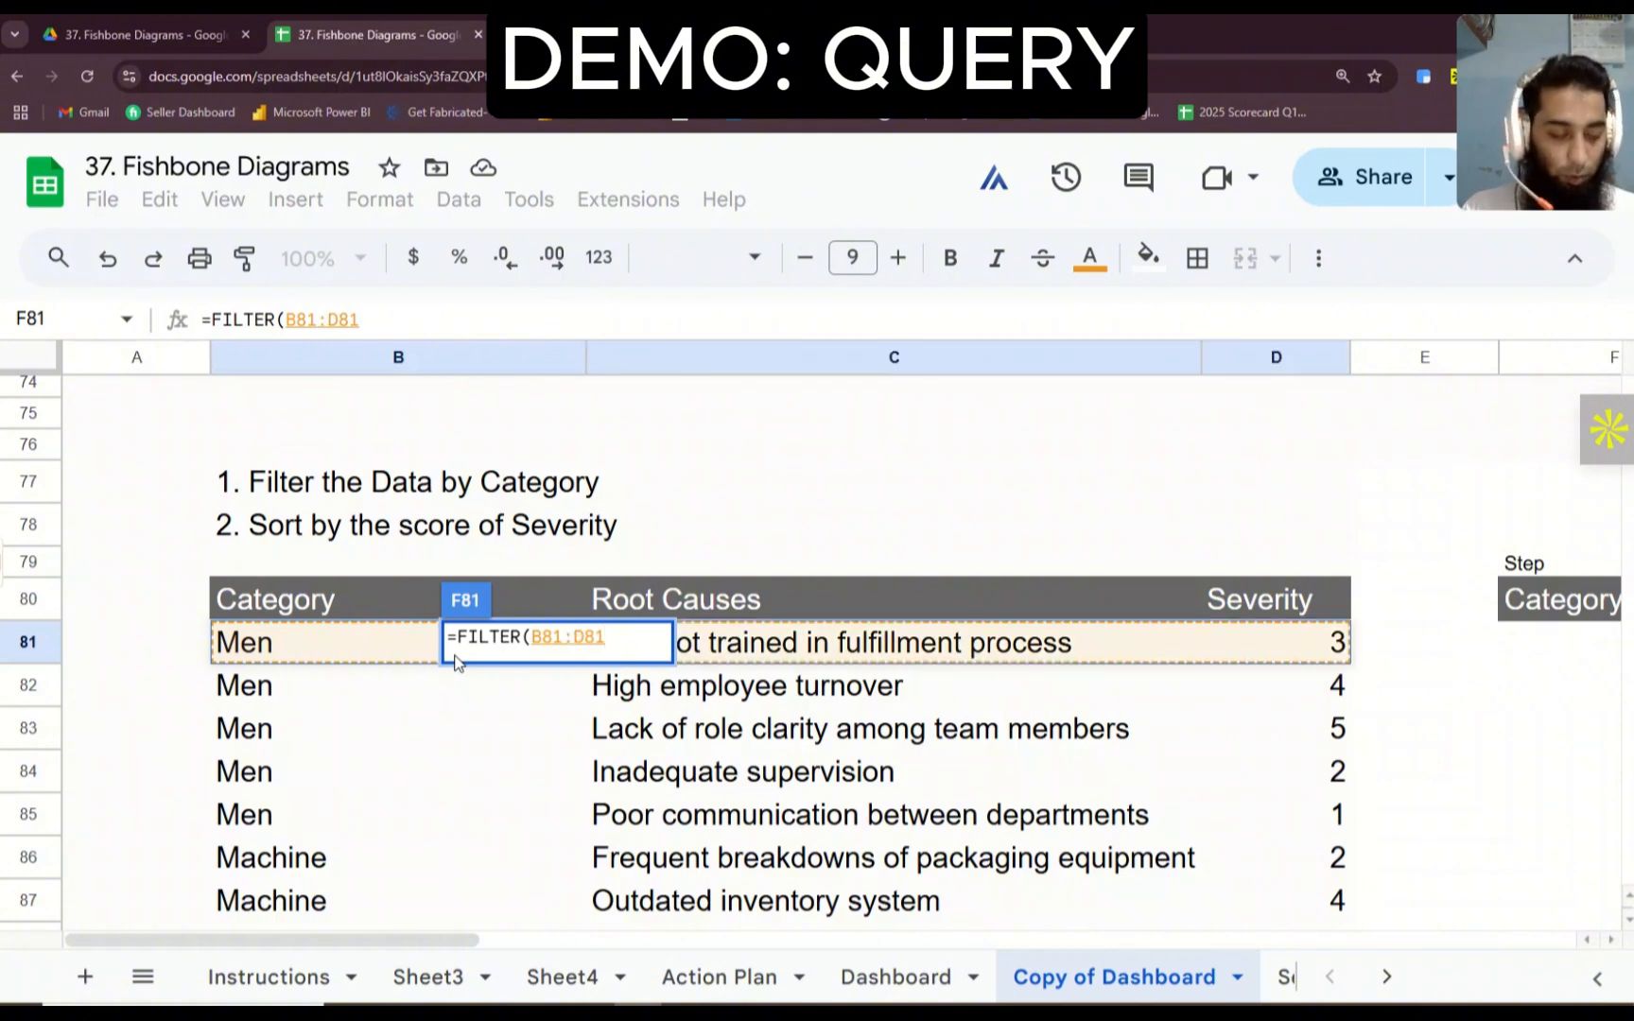
pyautogui.hotkey('ctrl', 'shift', 'Down')
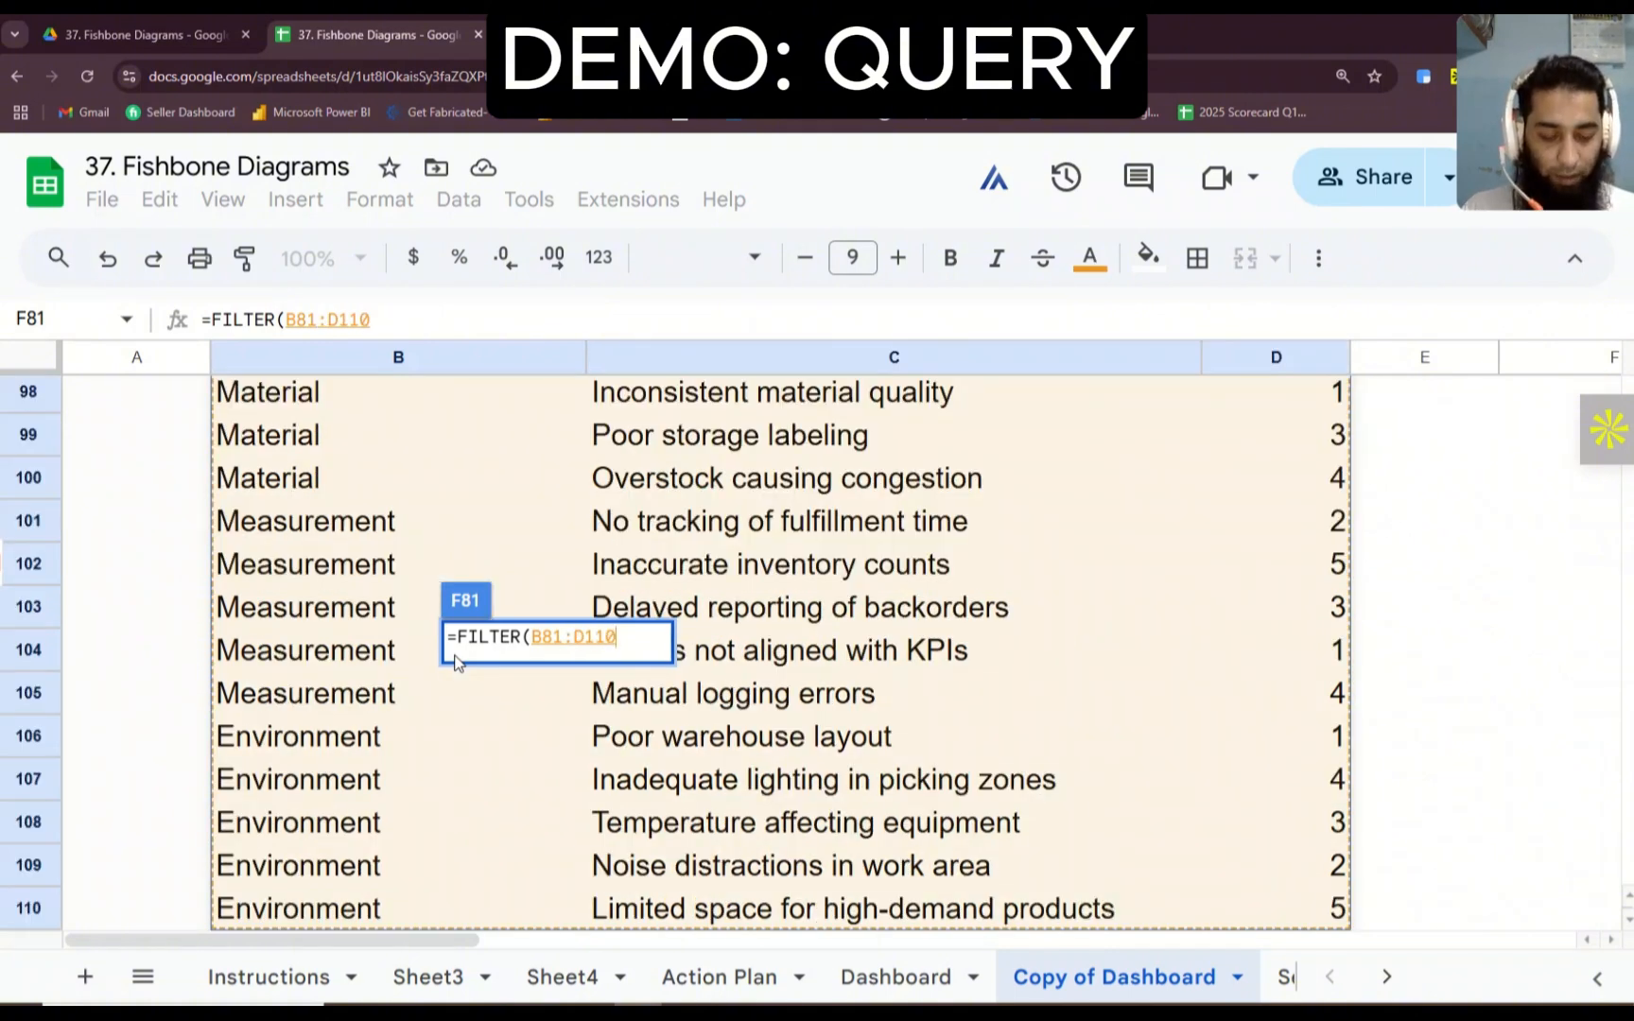
pyautogui.write(',')
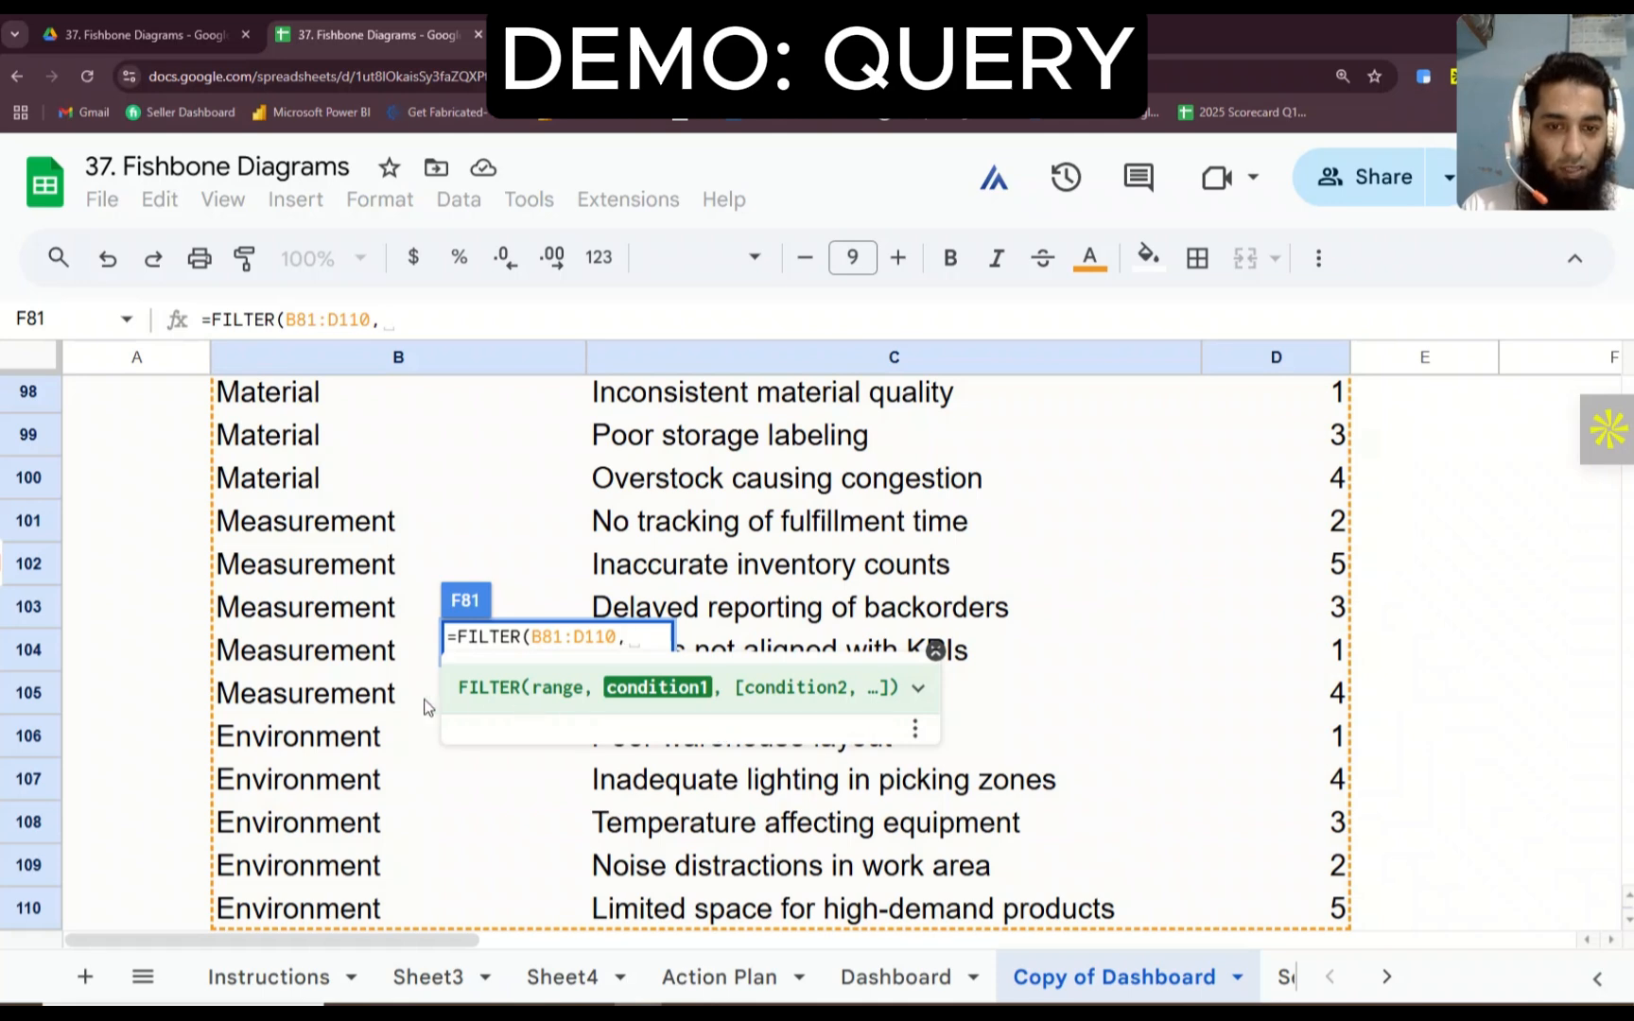
# Step: Complete the FILTER formula in F81 with the condition B81:B110="Men" and check the filtered table
pyautogui.scroll(10, 377, 685)
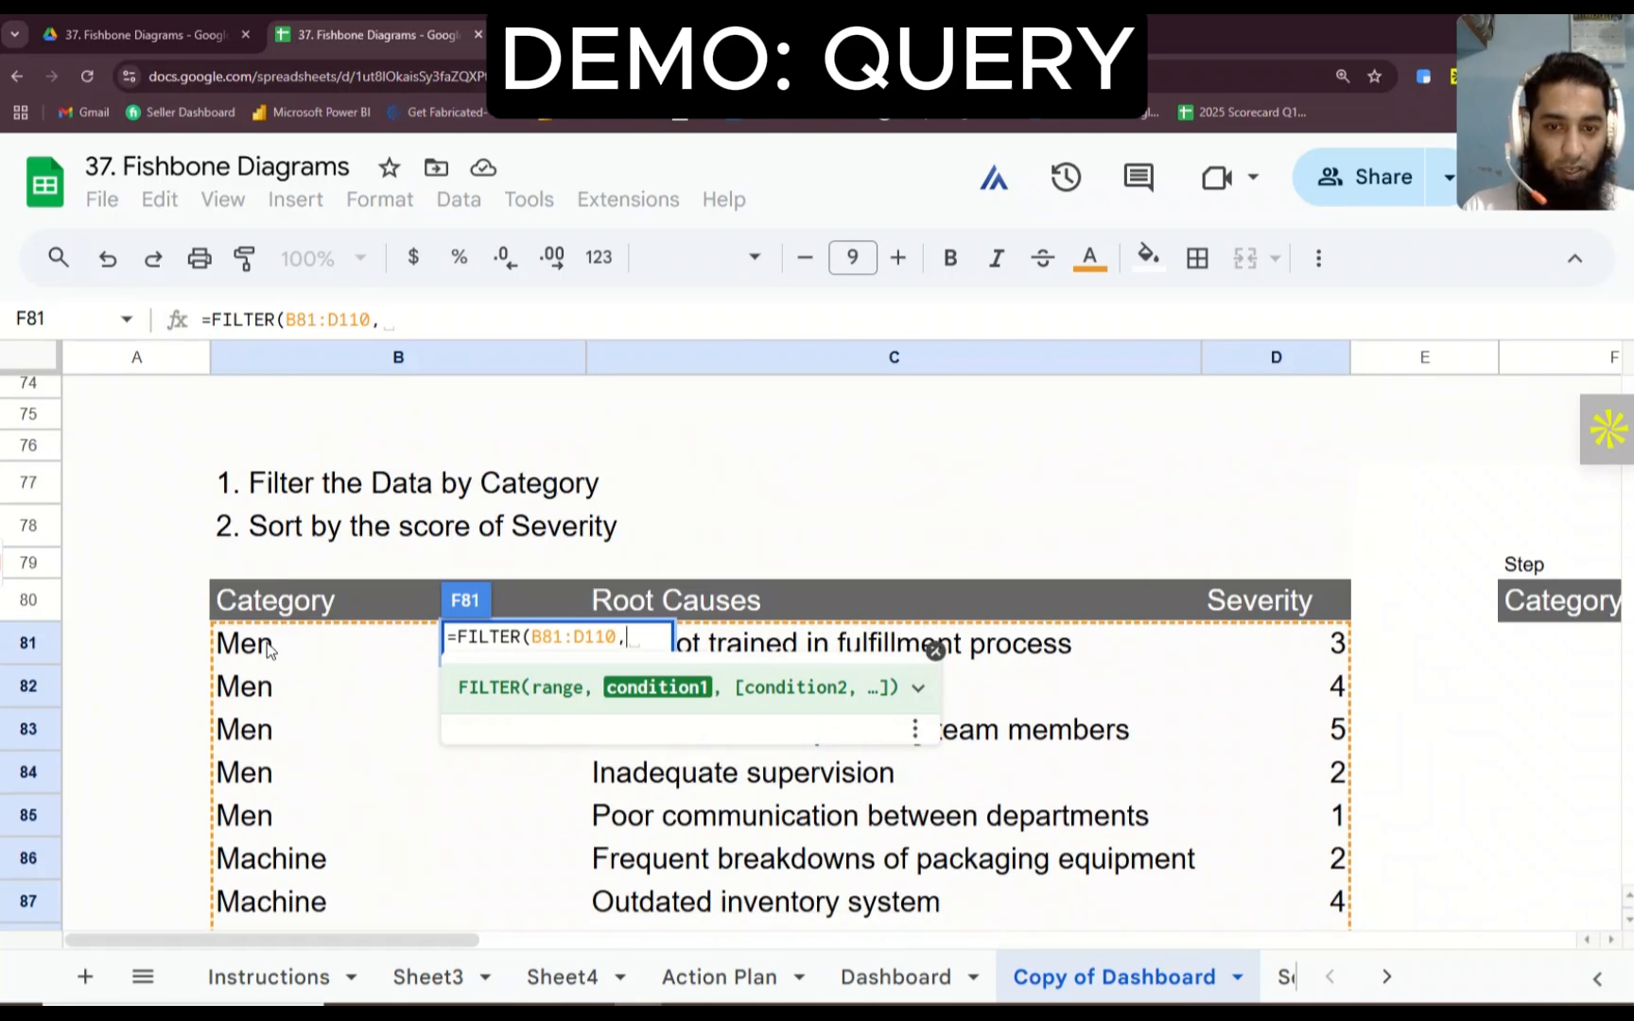
pyautogui.click(270, 648)
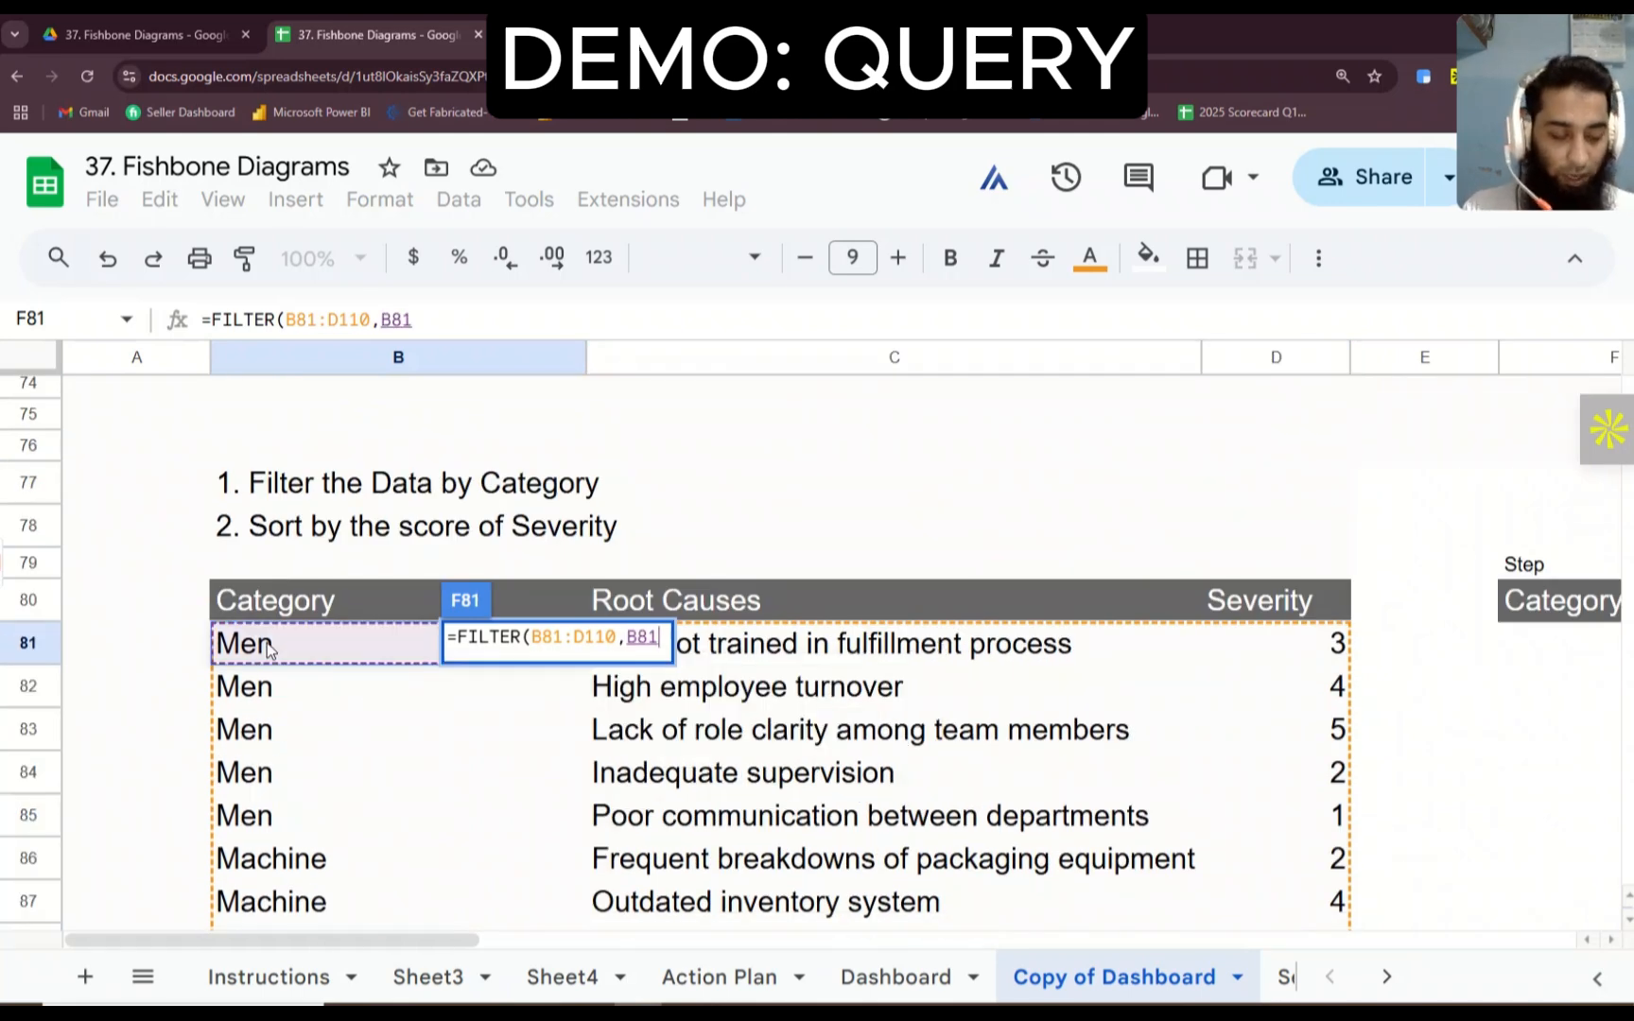
pyautogui.hotkey('ctrl', 'shift', 'Down')
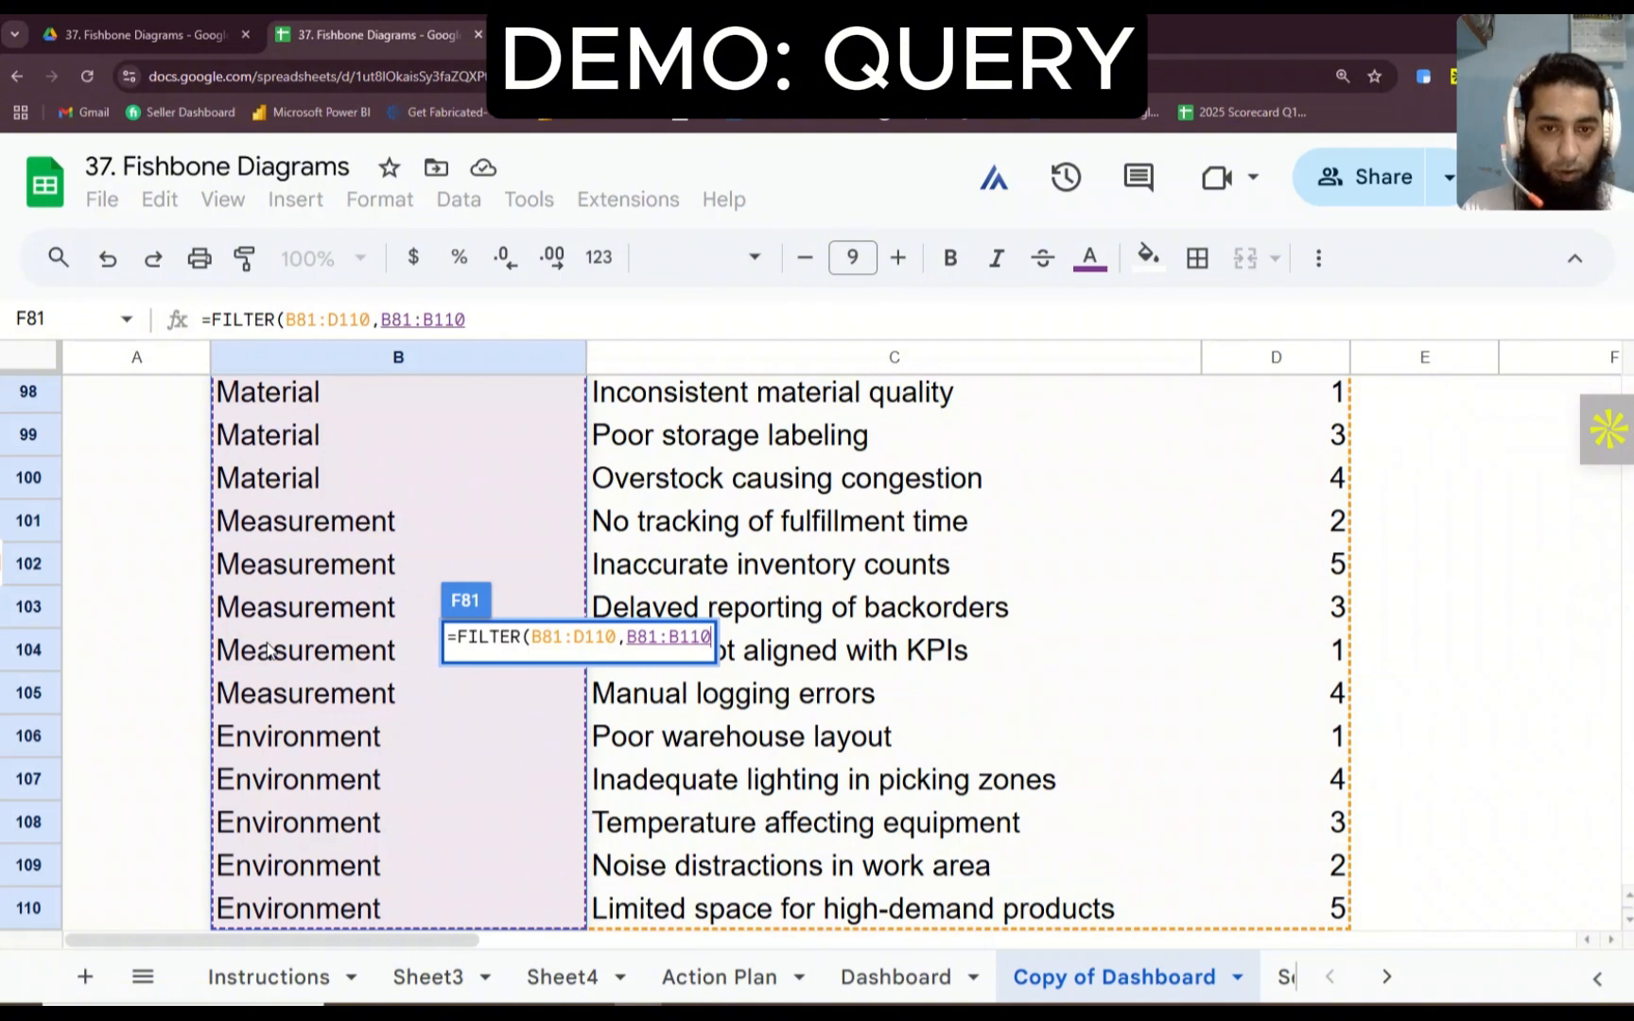
pyautogui.write('=')
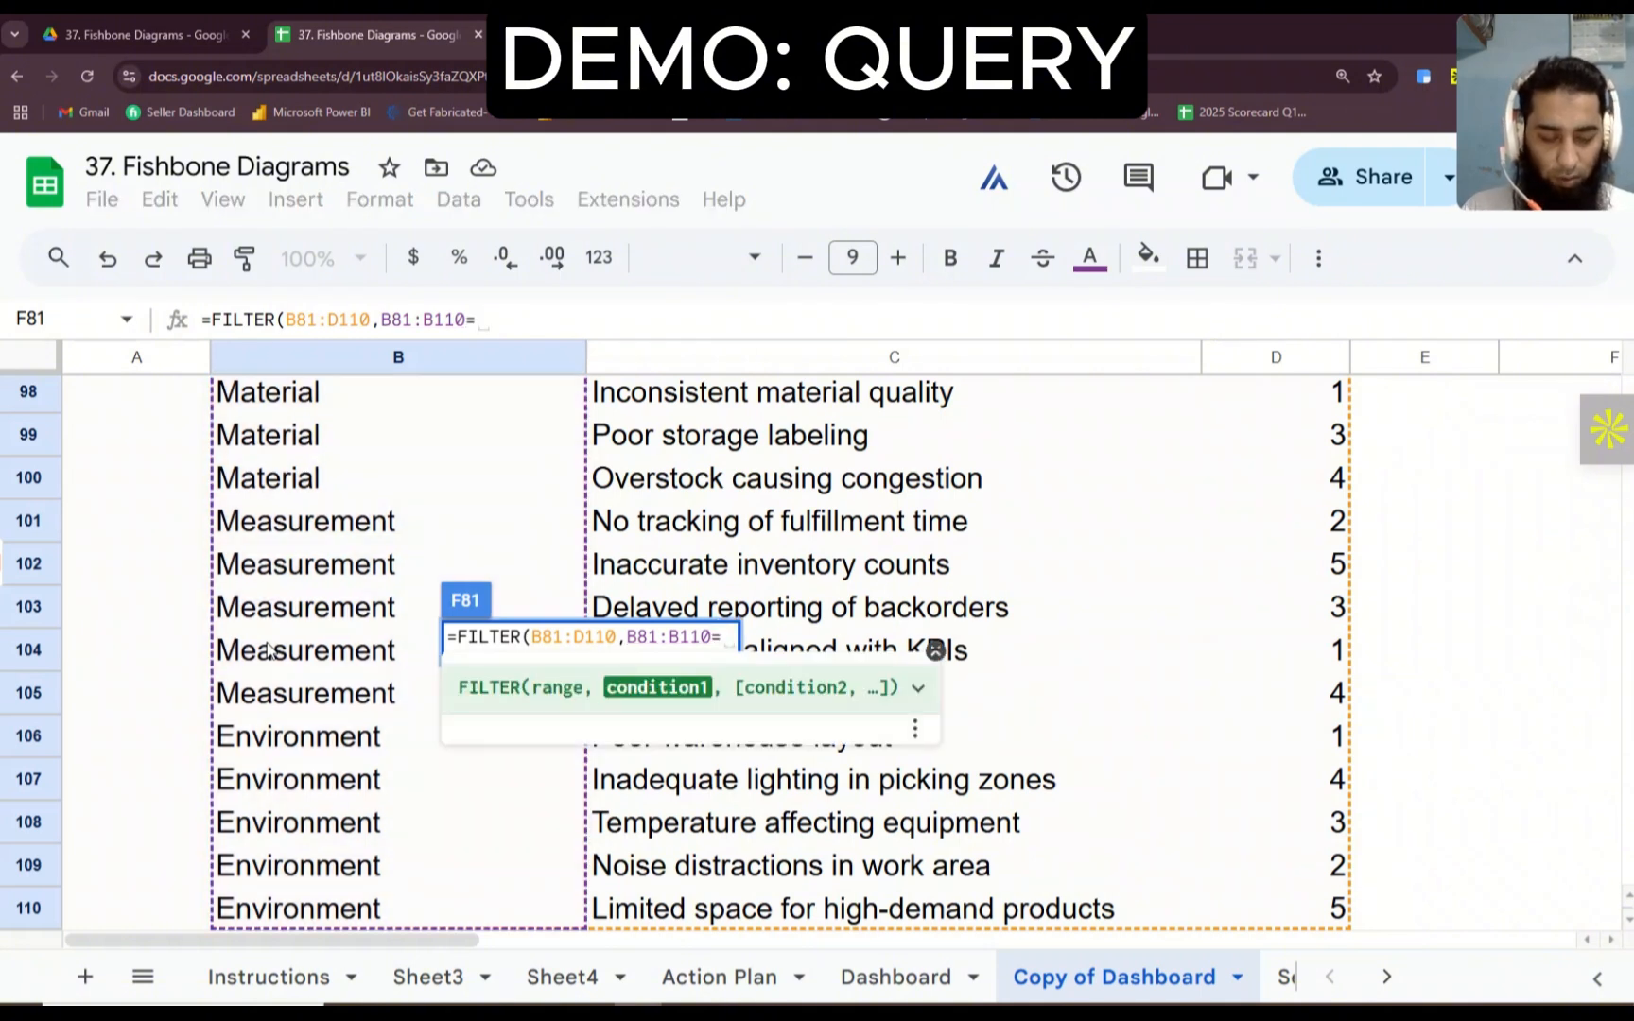
pyautogui.write('"Men')
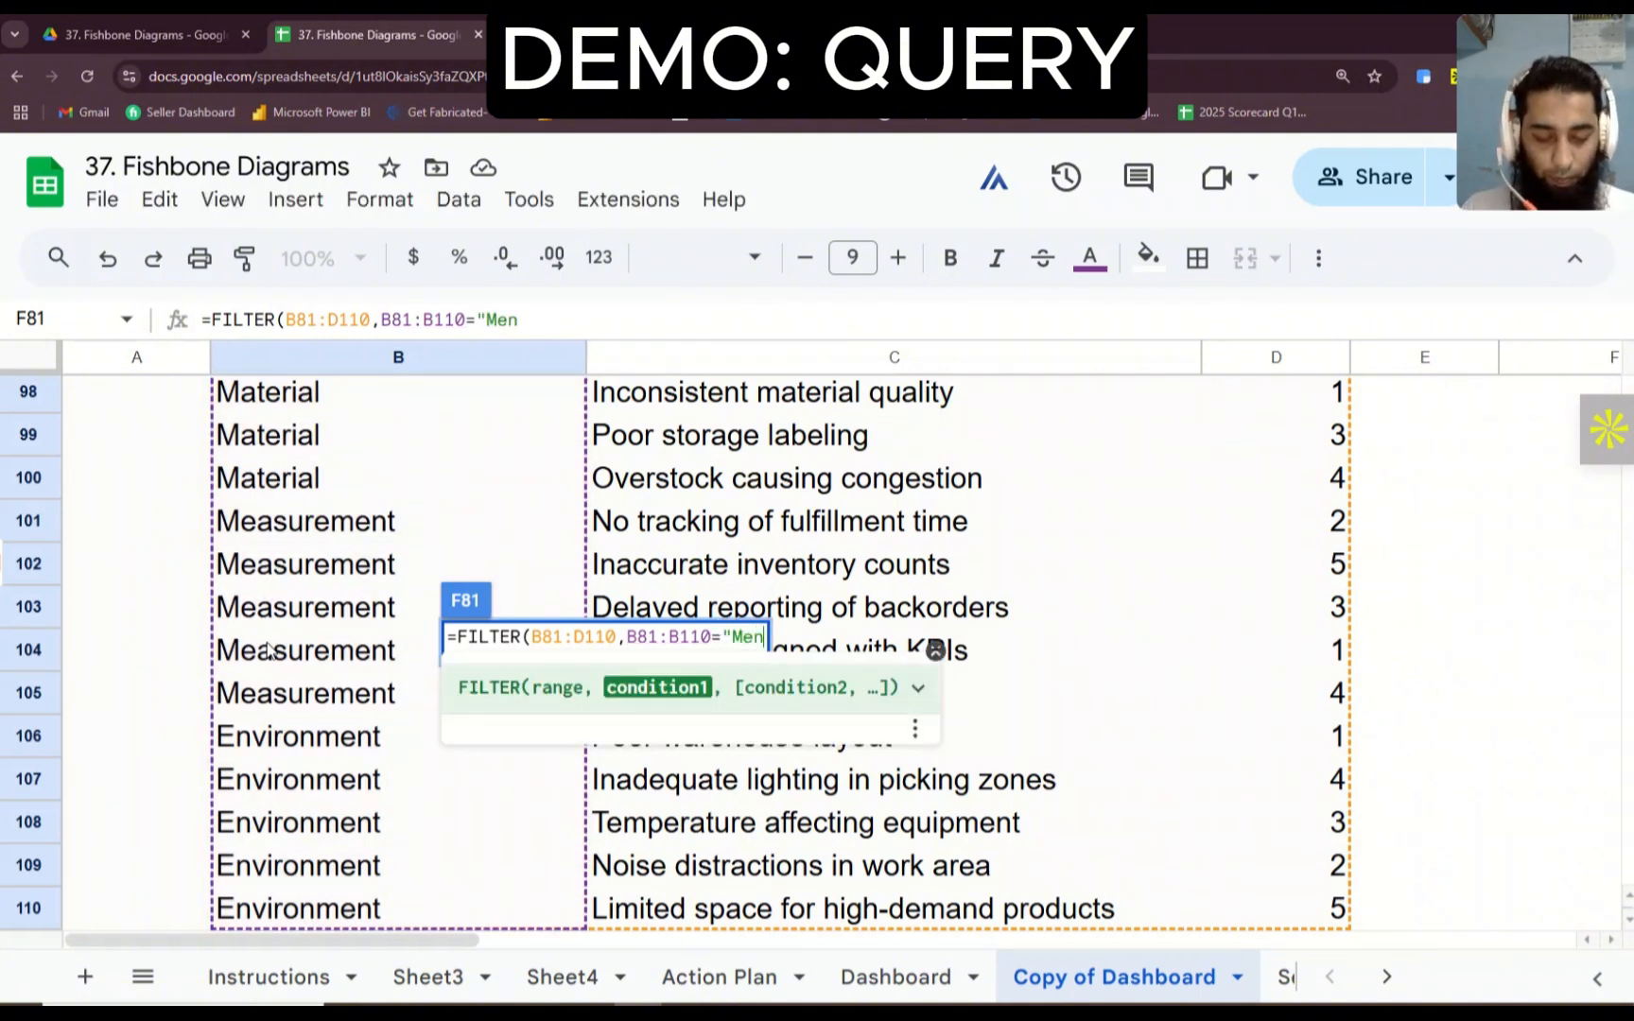
pyautogui.write('")')
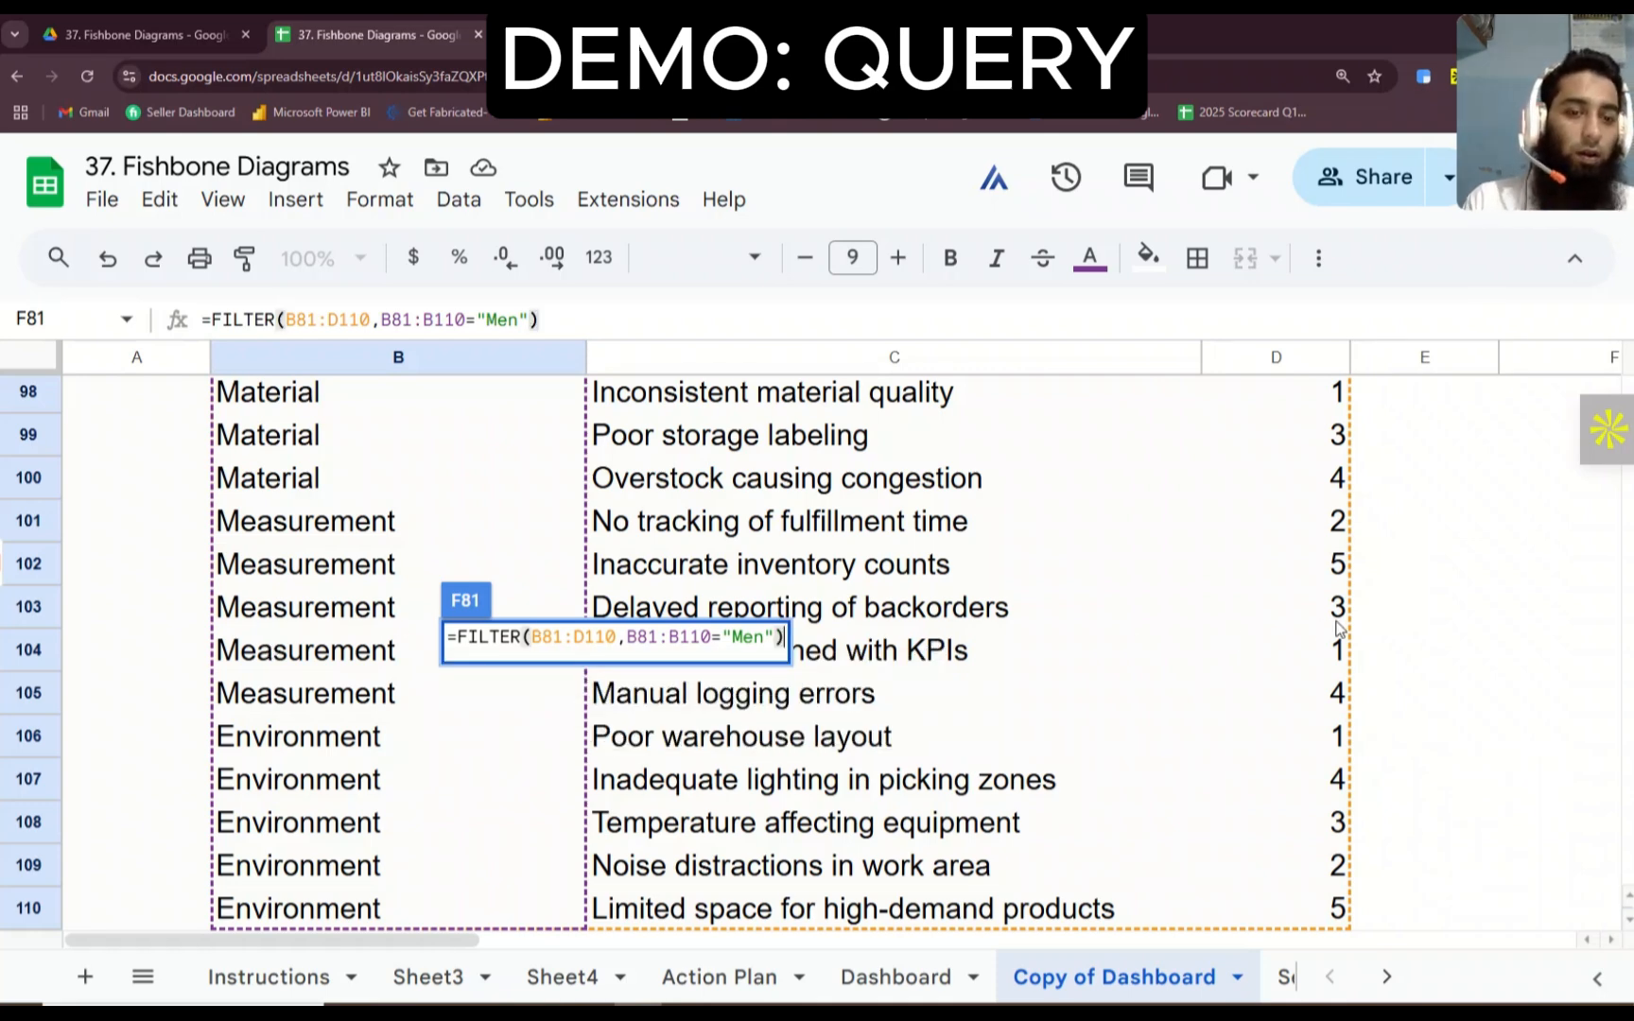
pyautogui.press('Return')
pyautogui.scroll(3, 1345, 624)
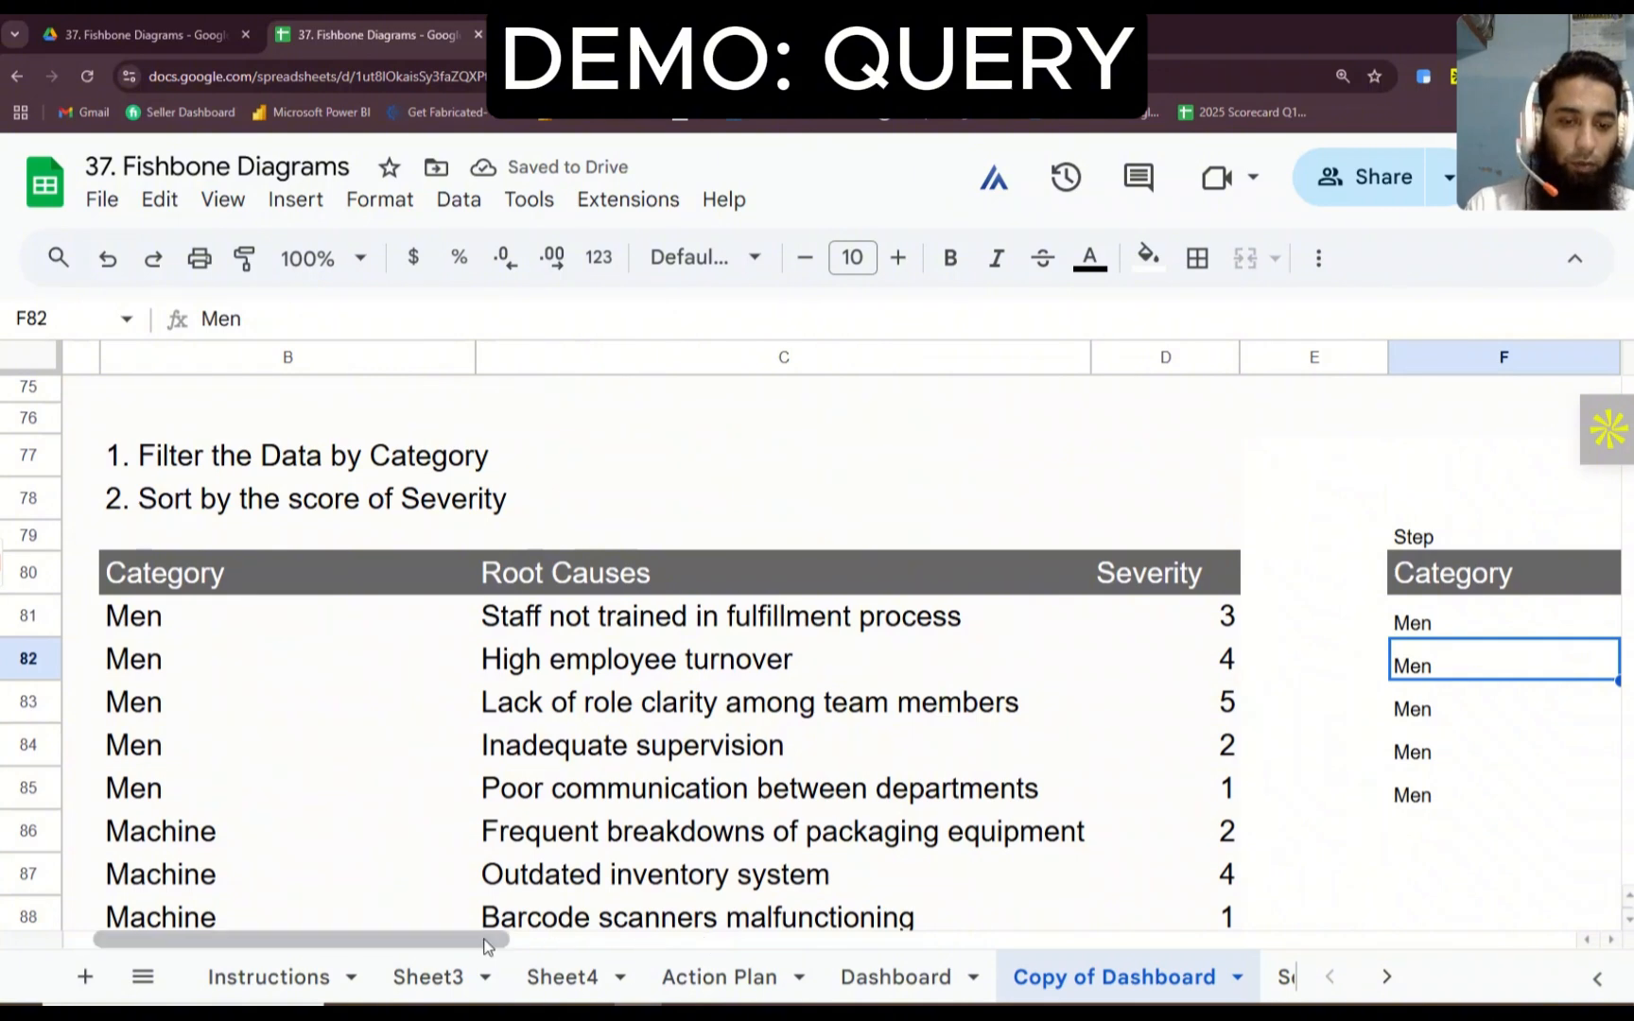
pyautogui.moveTo(491, 940); pyautogui.dragTo(802, 944)
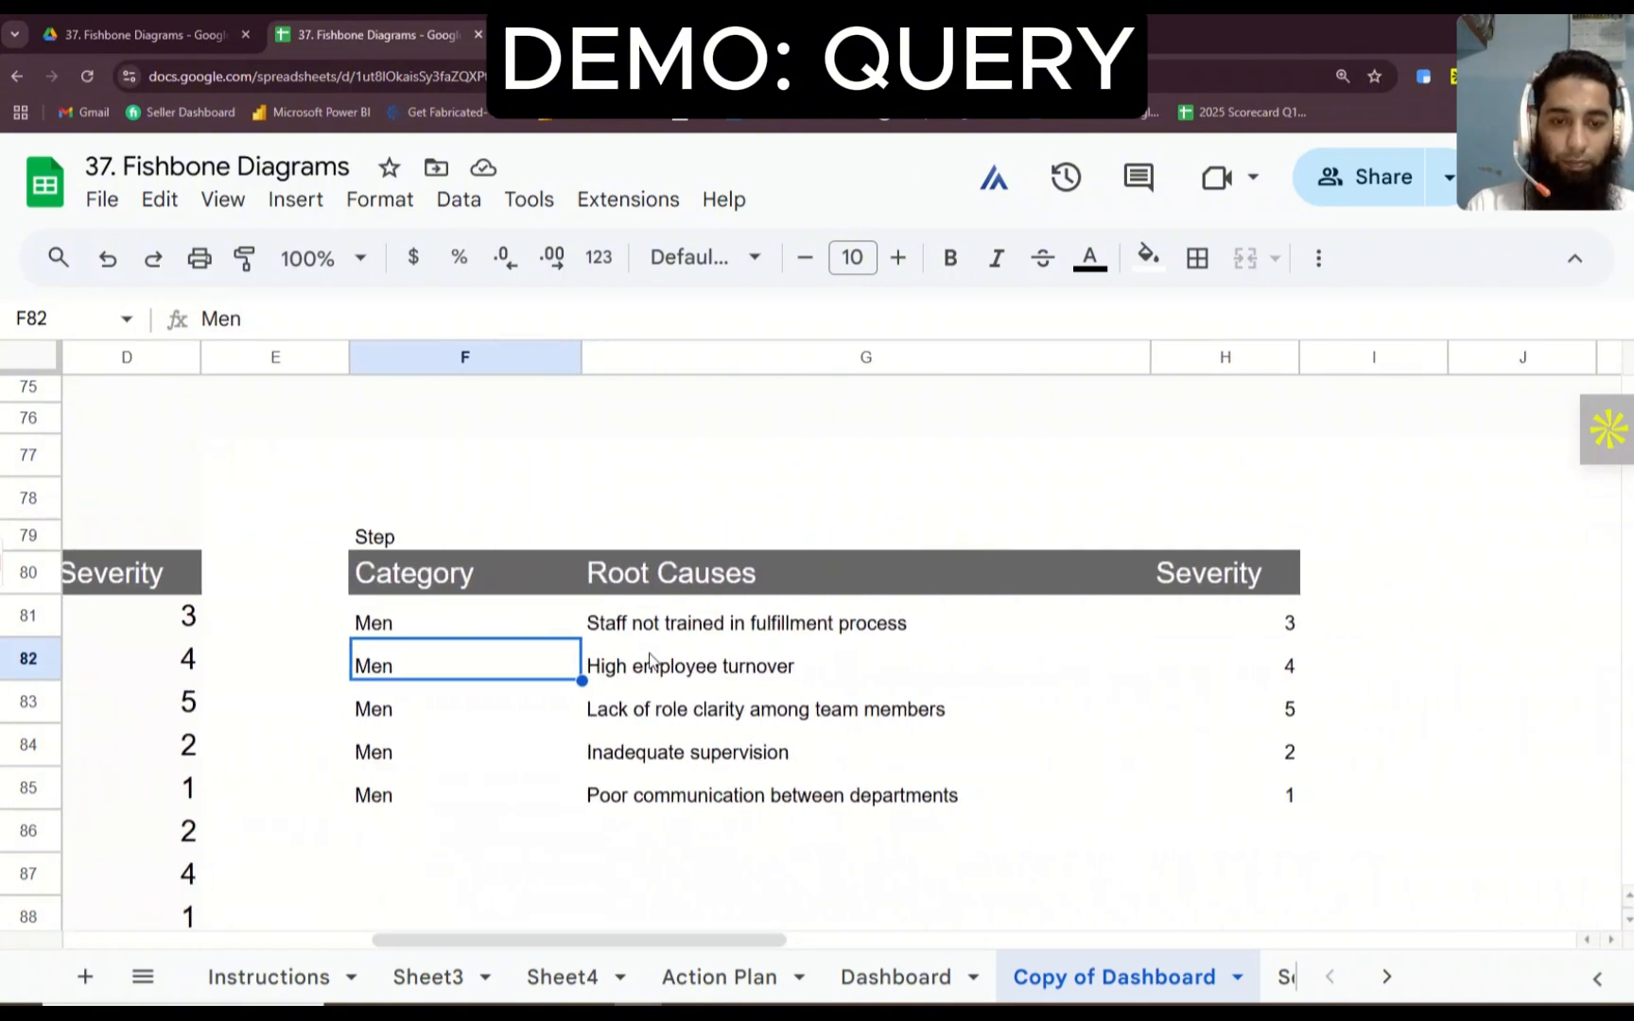
pyautogui.click(437, 632)
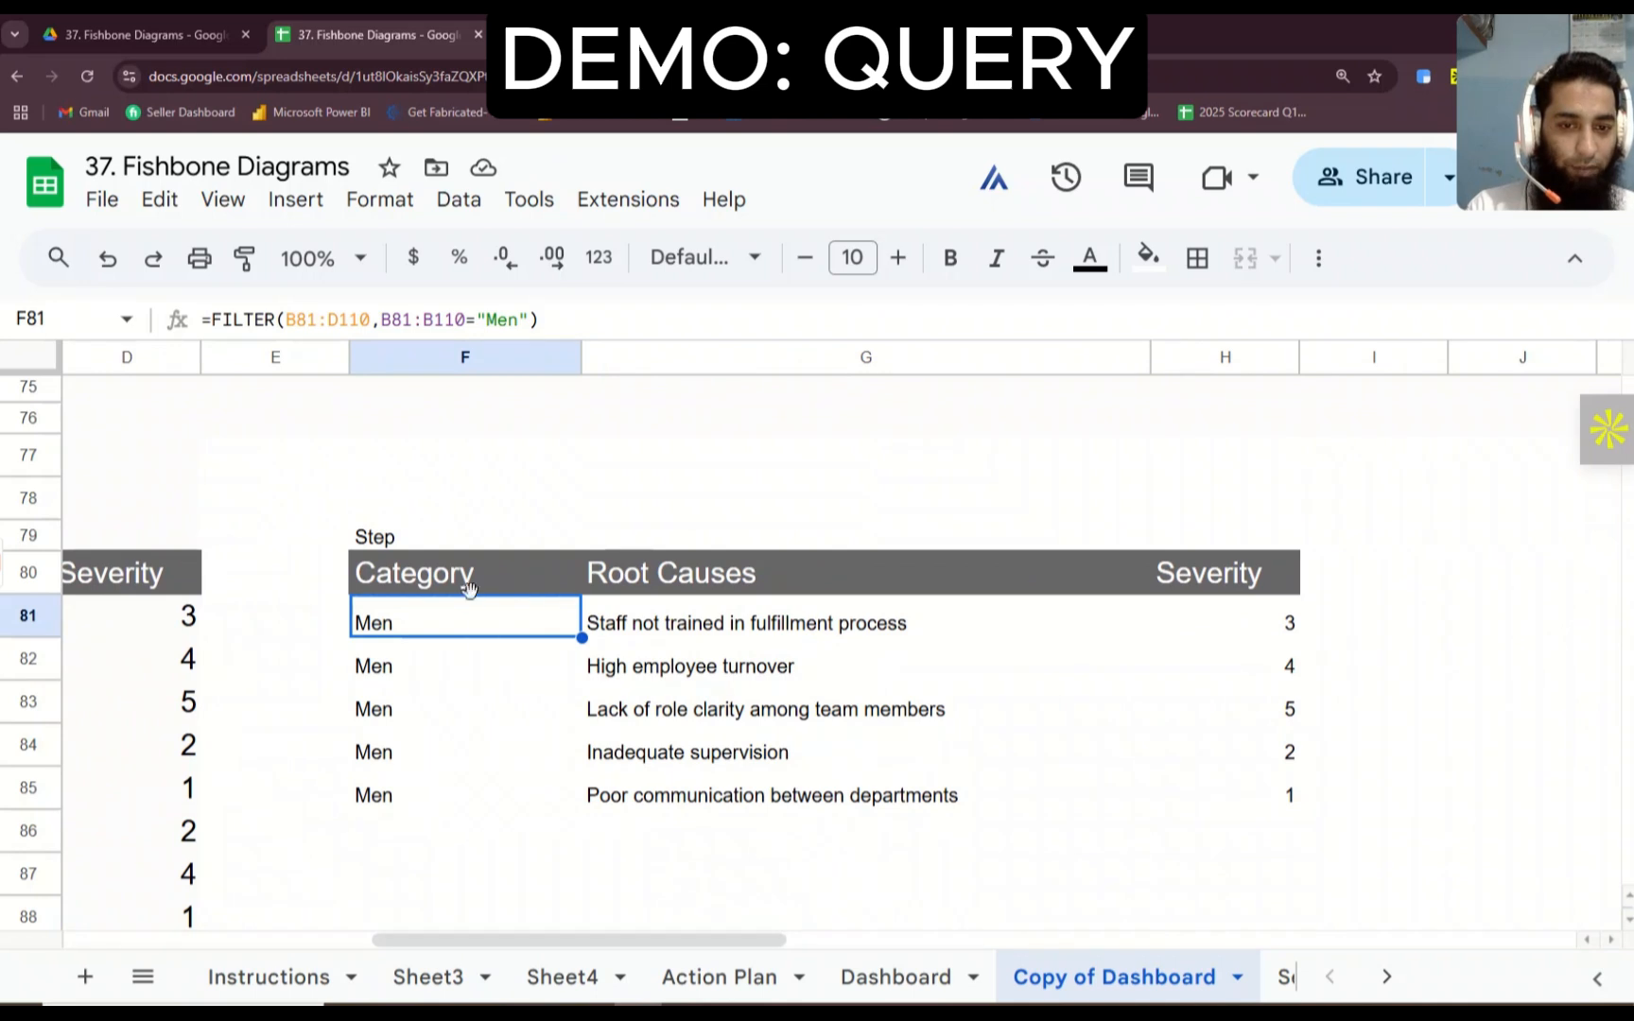
# Step: Change the label in F79 to "Step 1"
pyautogui.click(422, 537)
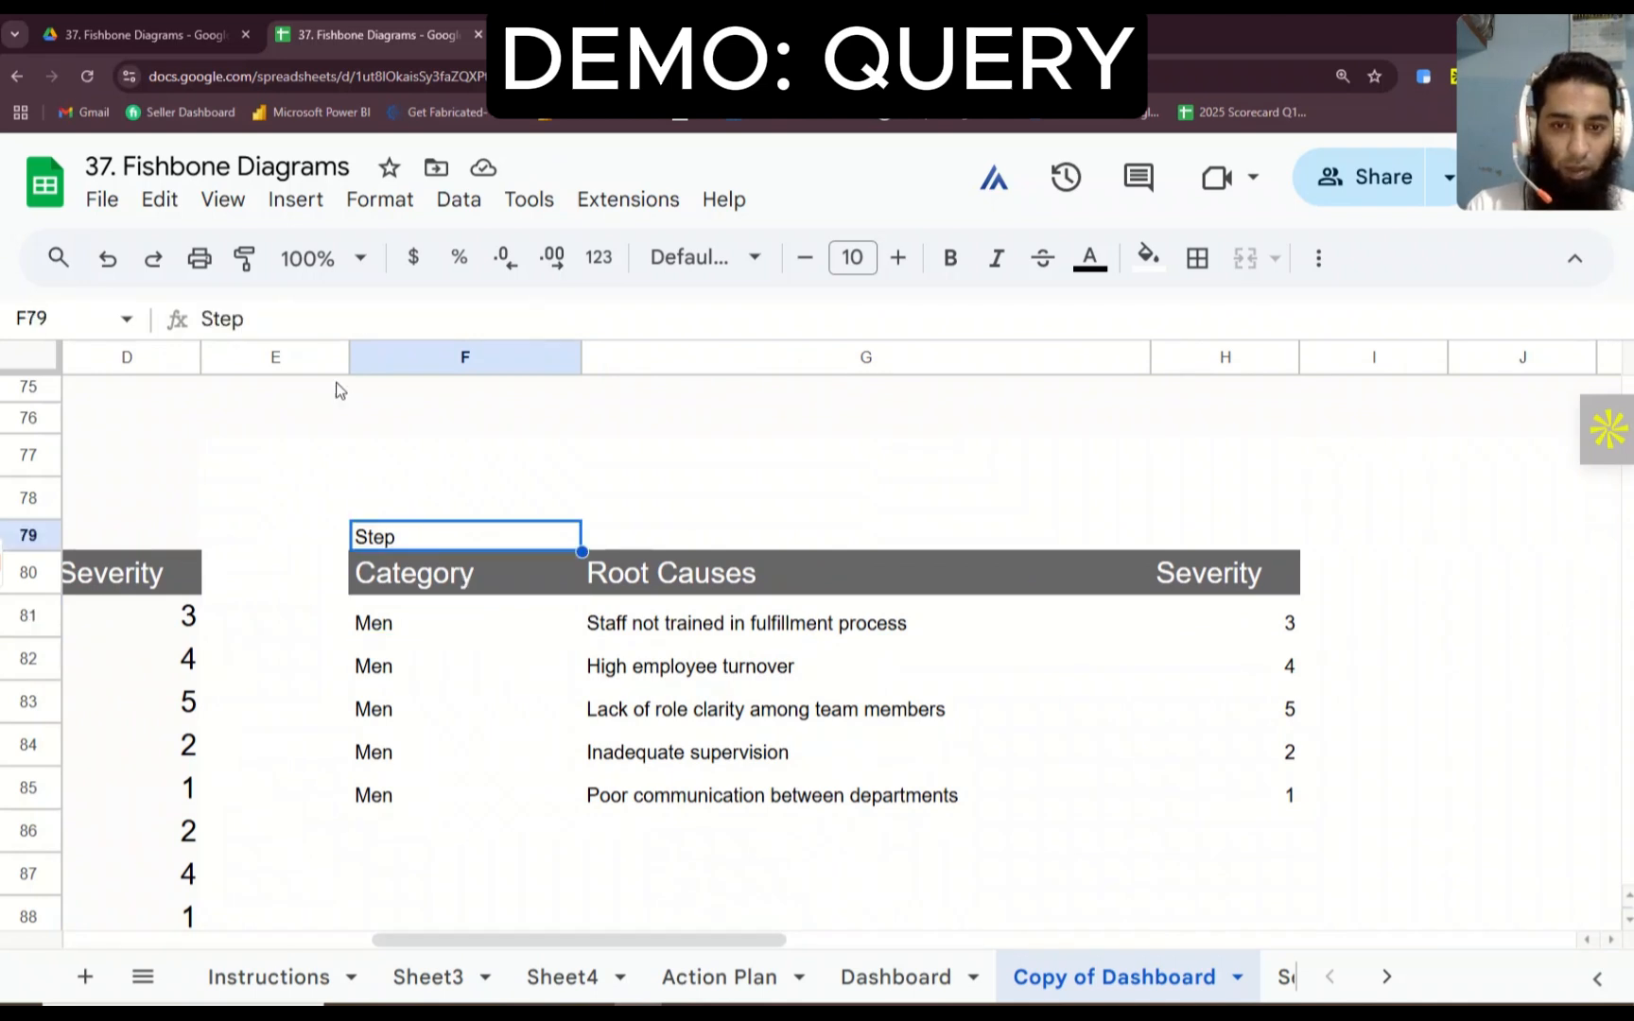
pyautogui.click(301, 316)
pyautogui.write('1')
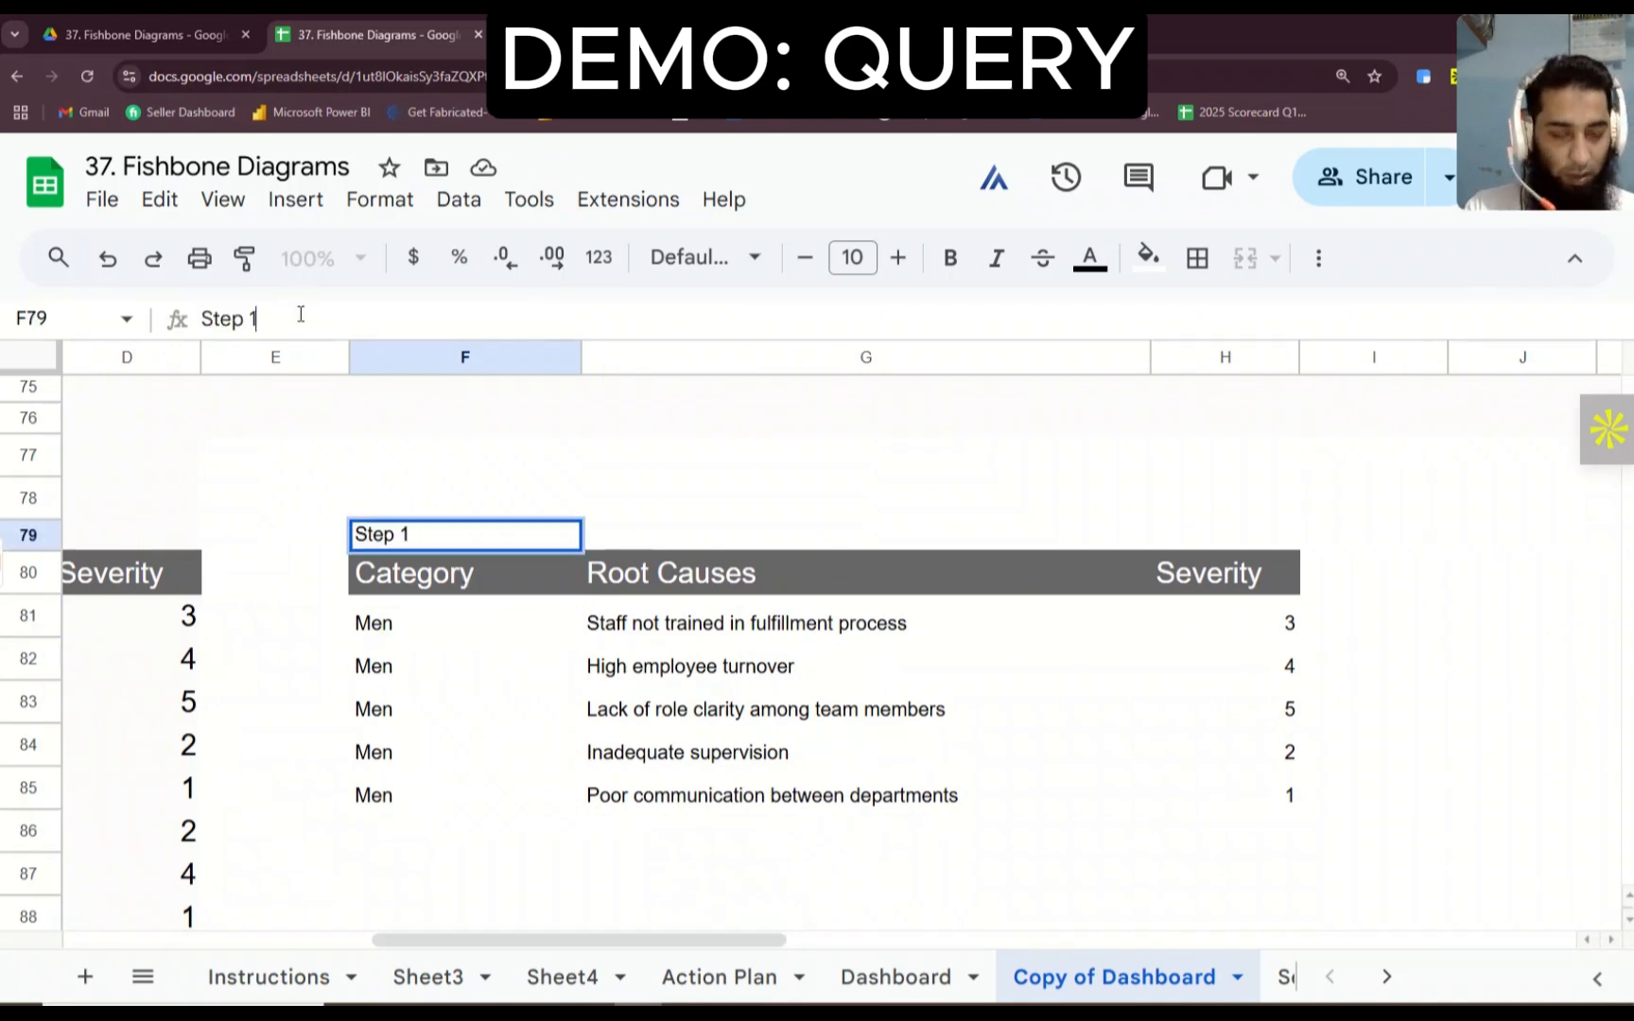
pyautogui.press('Return')
# Step: Copy the Category, Root Causes and Severity headers from F80:H80 to the cells starting at J80
pyautogui.moveTo(490, 590); pyautogui.dragTo(1232, 580)
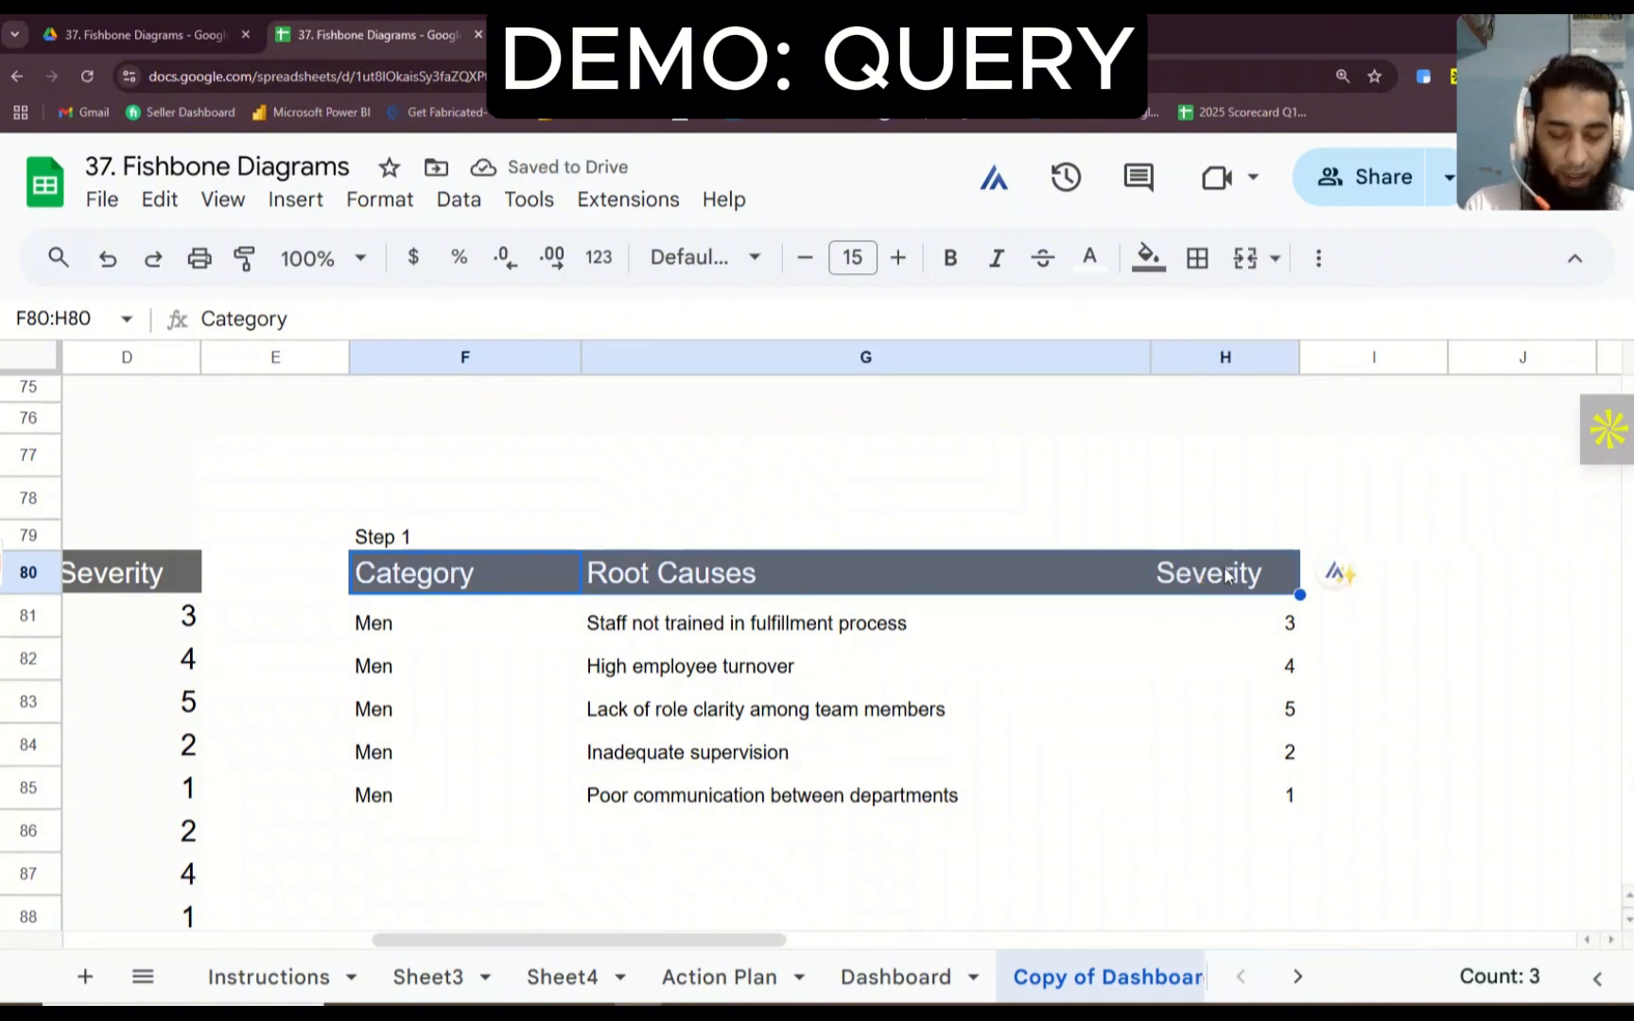
pyautogui.hotkey('ctrl', 'c')
pyautogui.click(1485, 577)
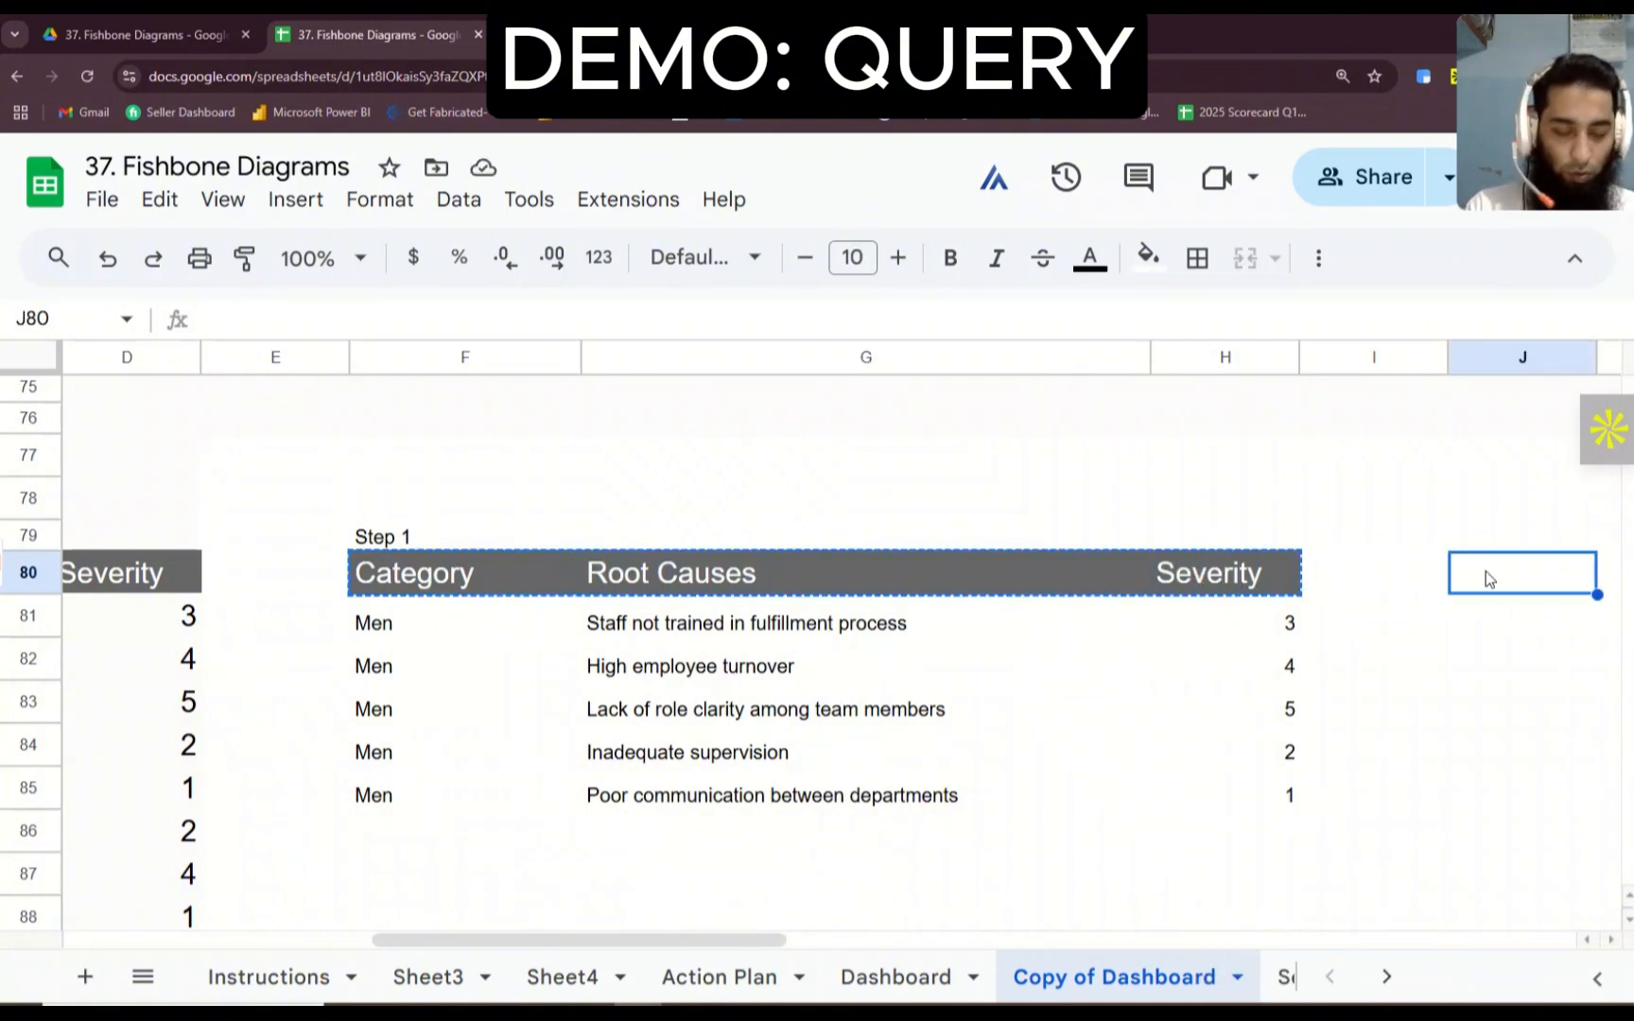
pyautogui.hotkey('ctrl', 'v')
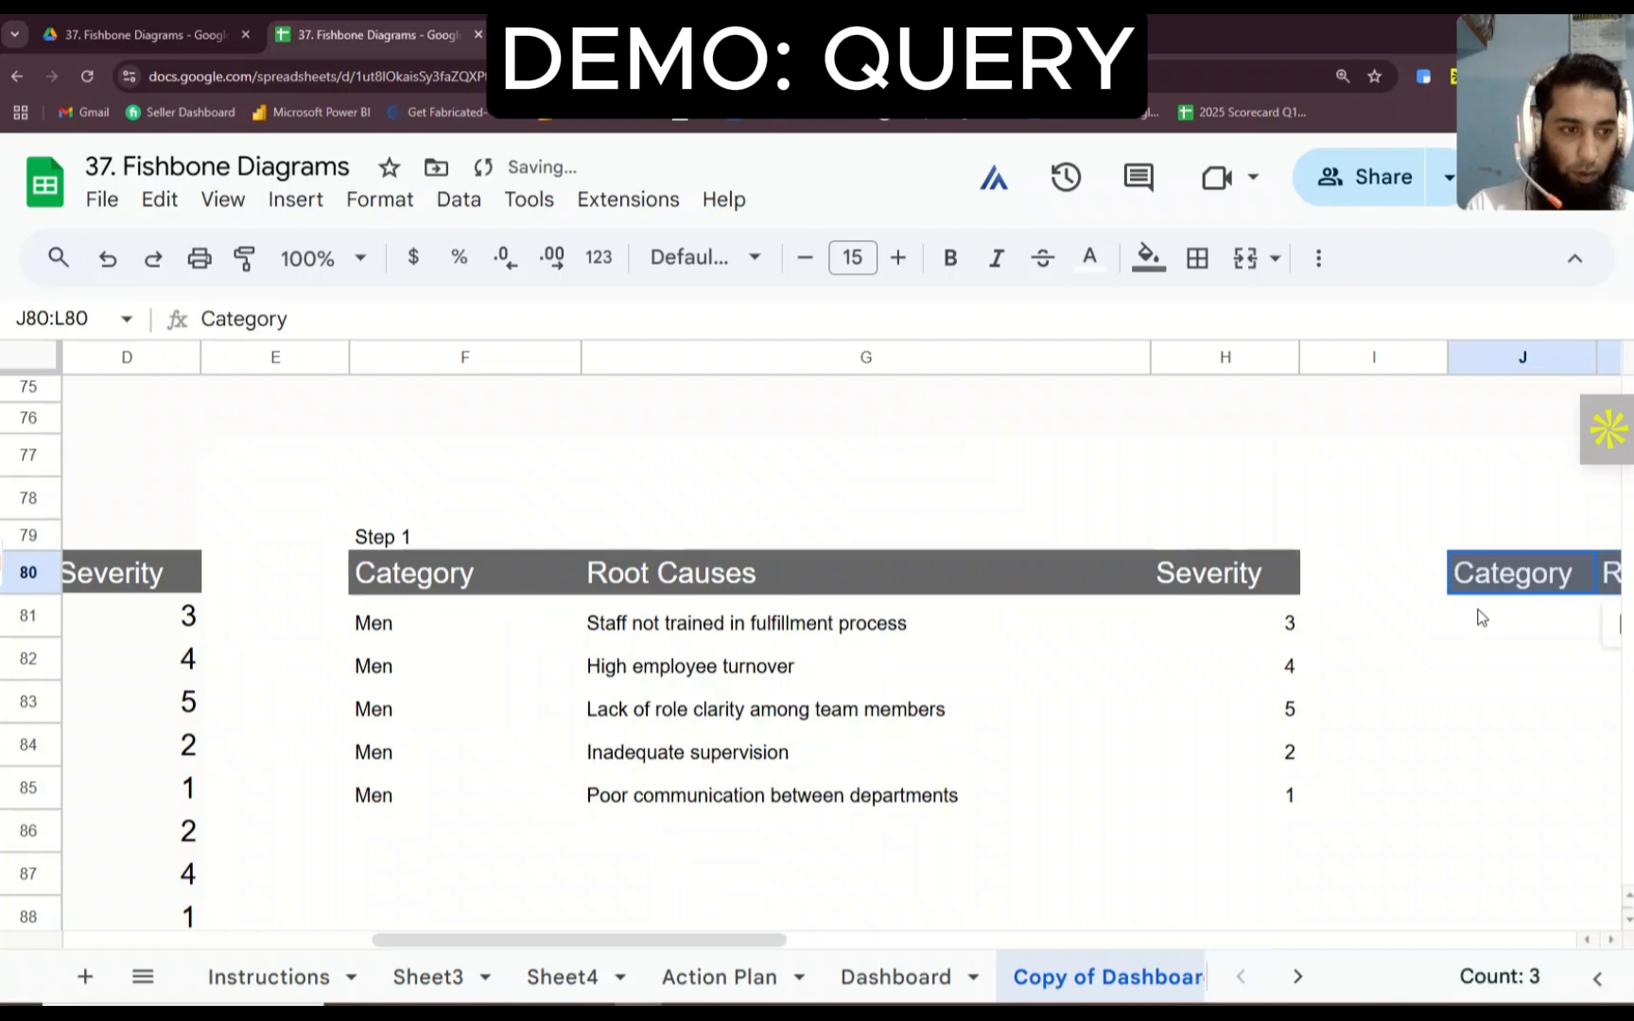
# Step: Start a SORT formula in J81 under the new headers, with the filtered table F81:H85 as the range
pyautogui.moveTo(738, 950); pyautogui.dragTo(805, 945)
pyautogui.click(1267, 622)
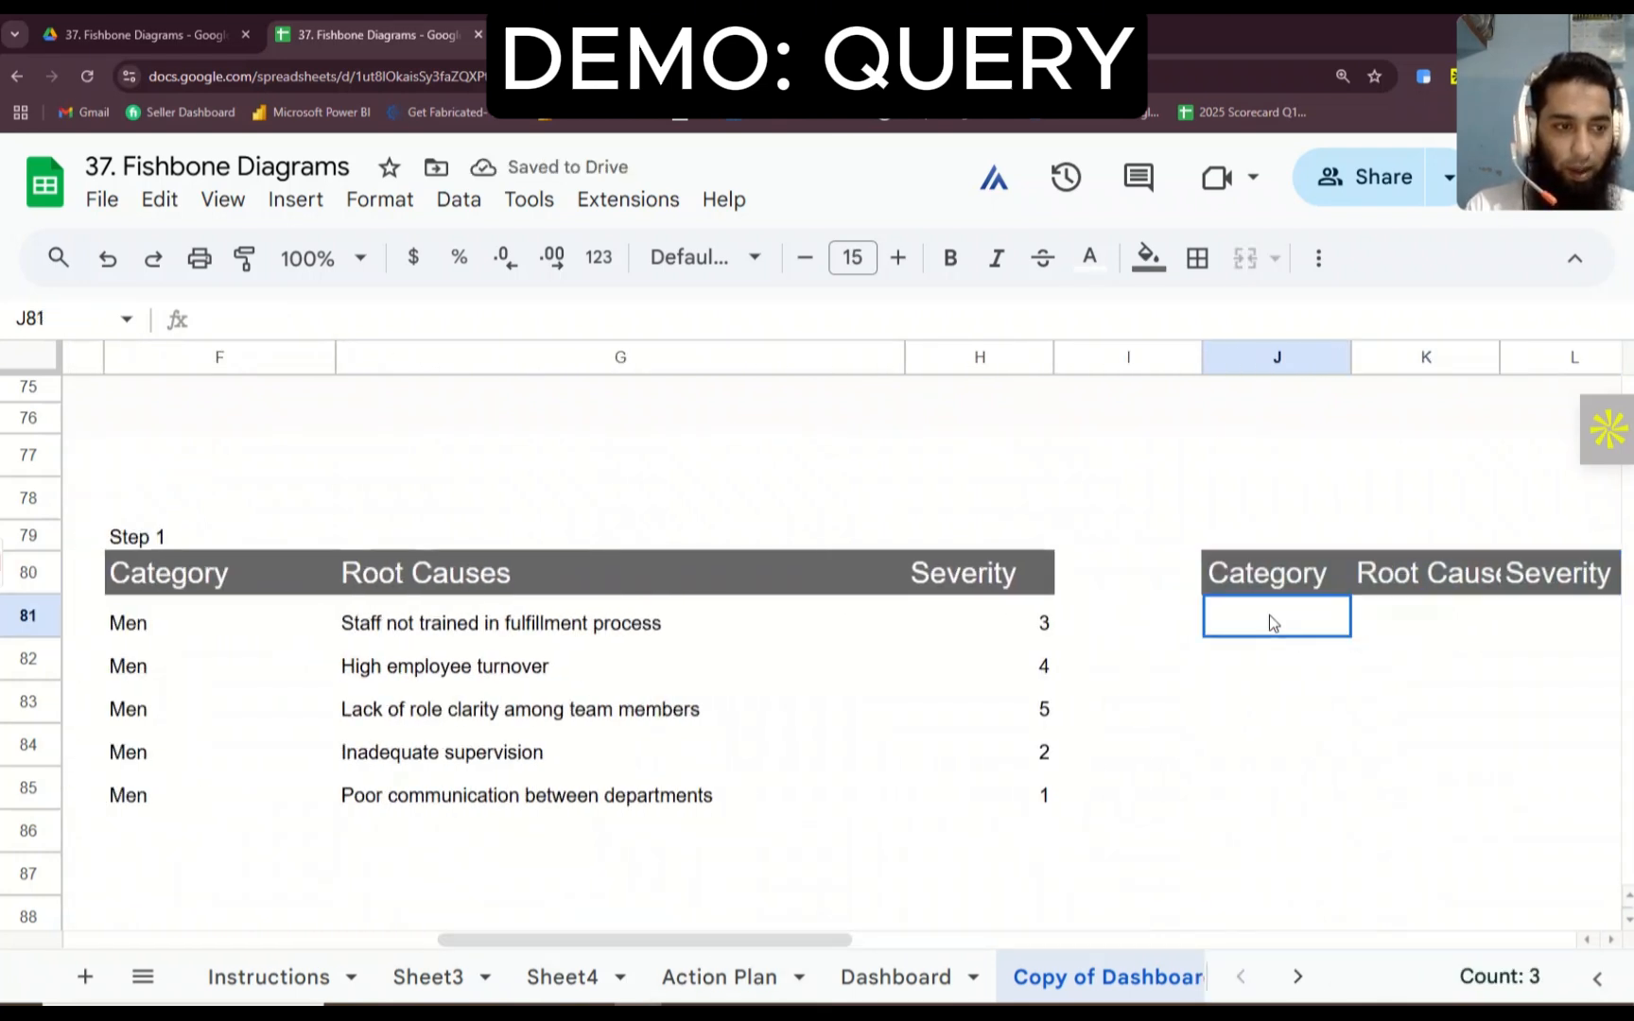
pyautogui.write('=sort')
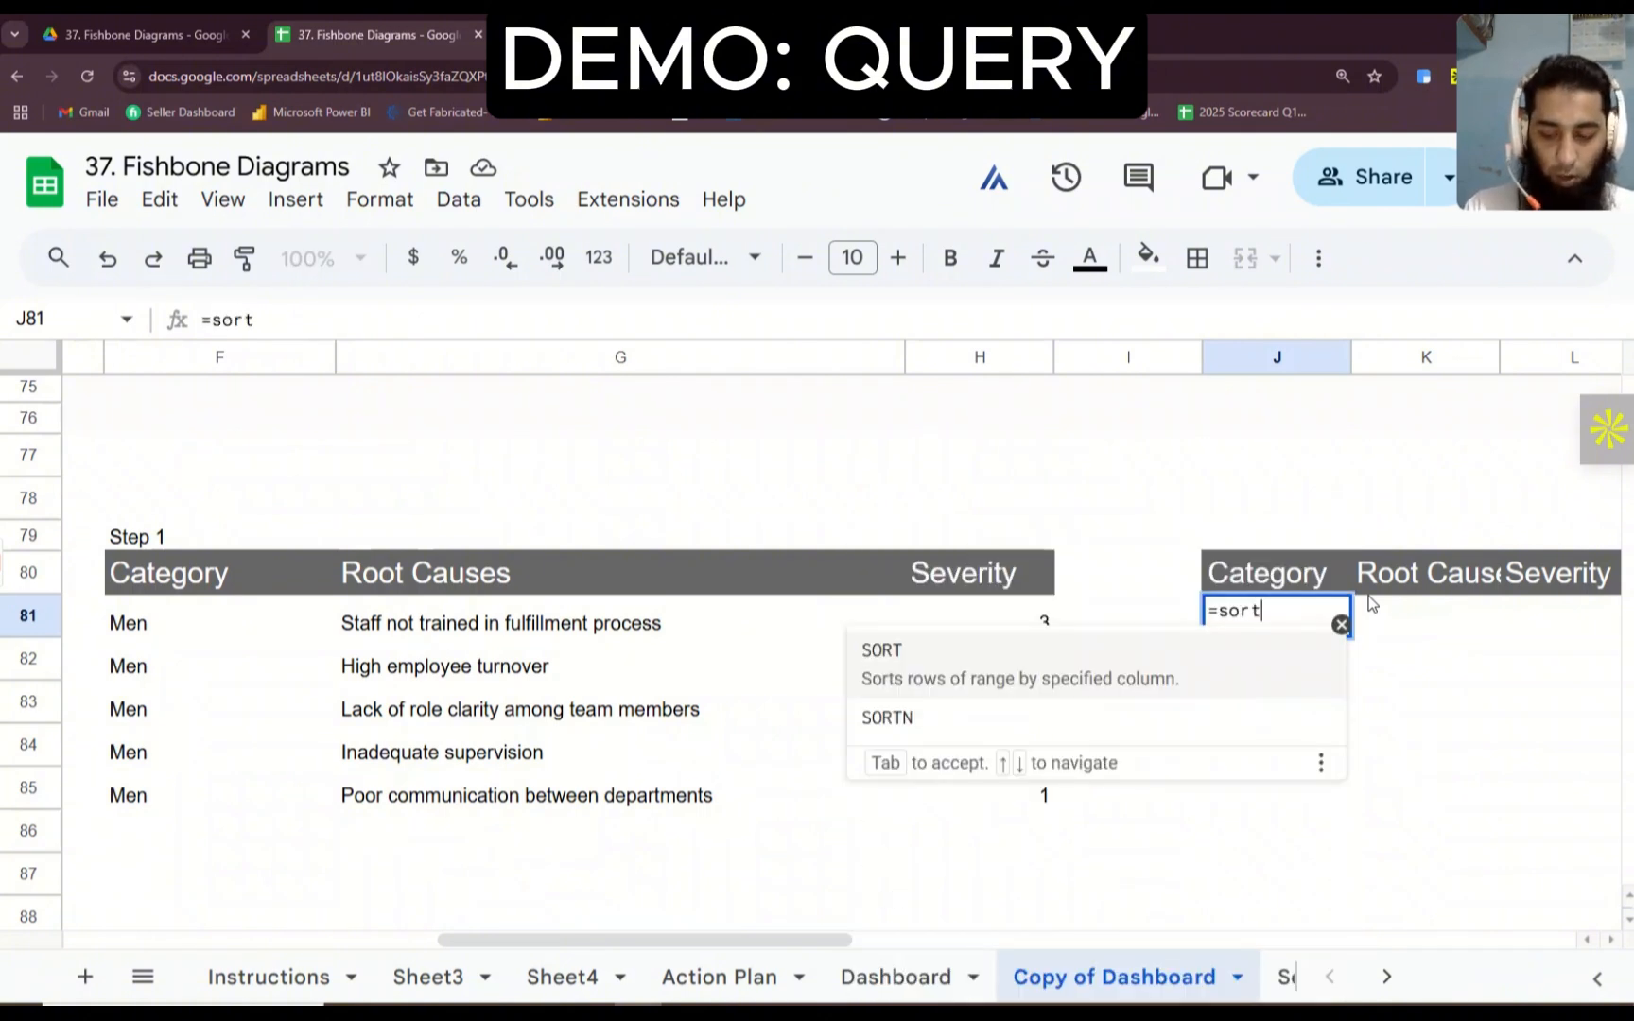
pyautogui.press('Tab')
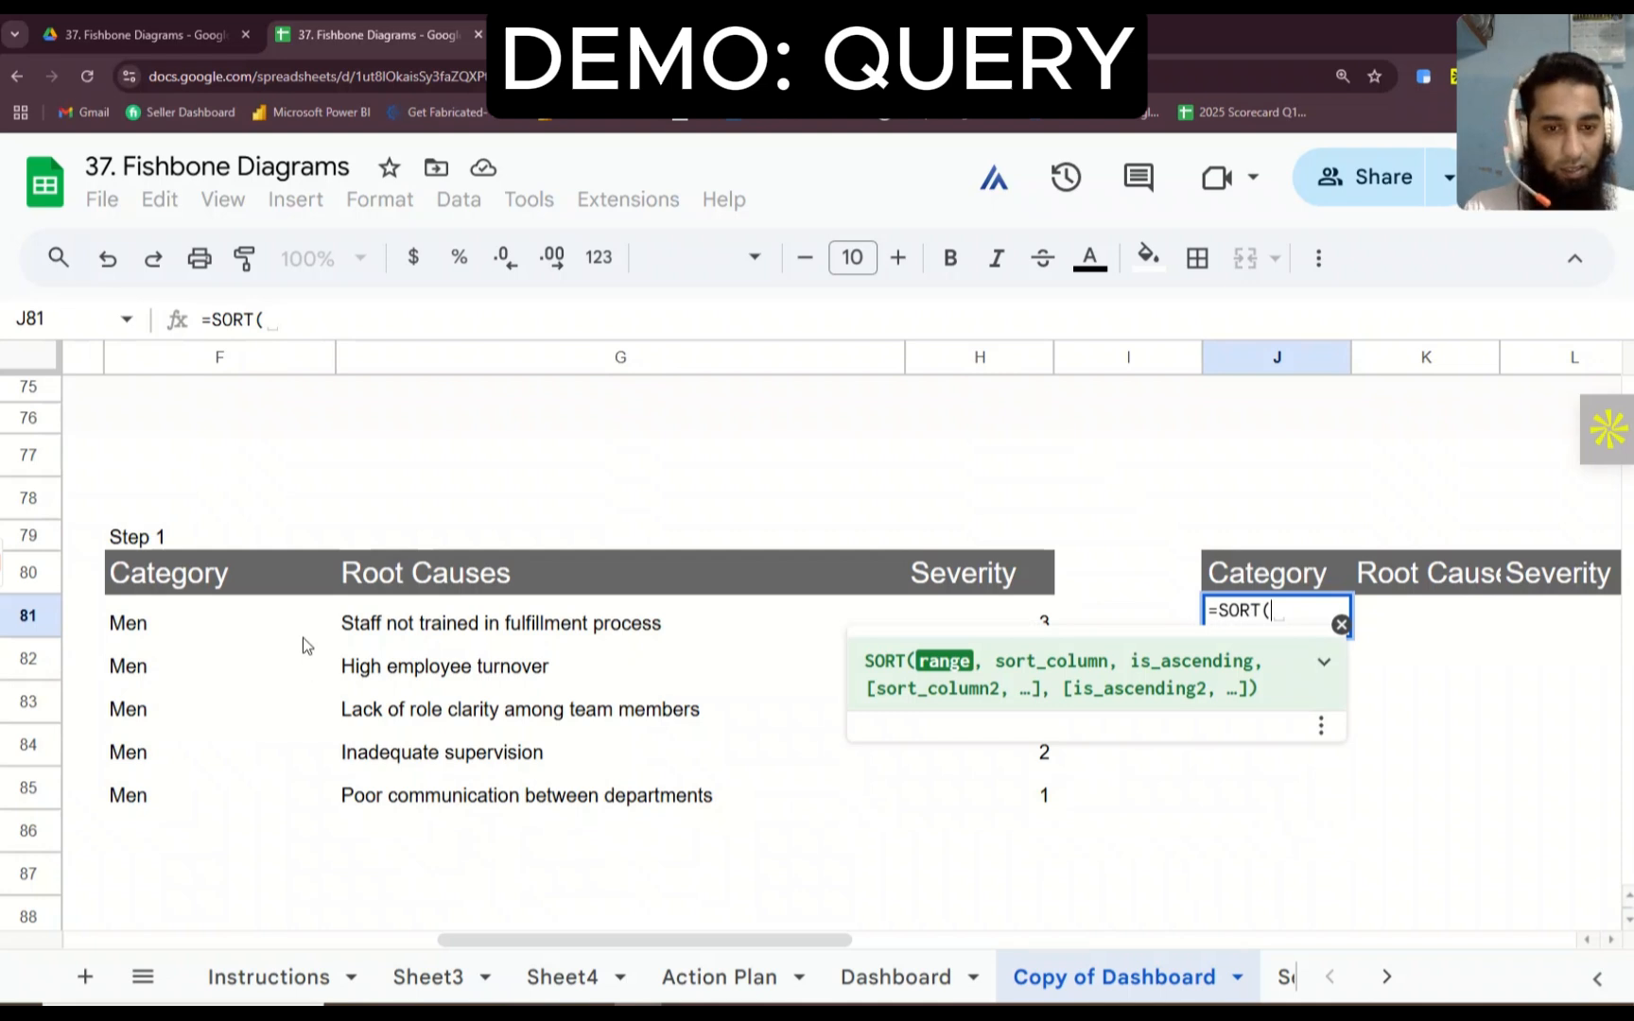
pyautogui.moveTo(312, 641); pyautogui.dragTo(983, 784)
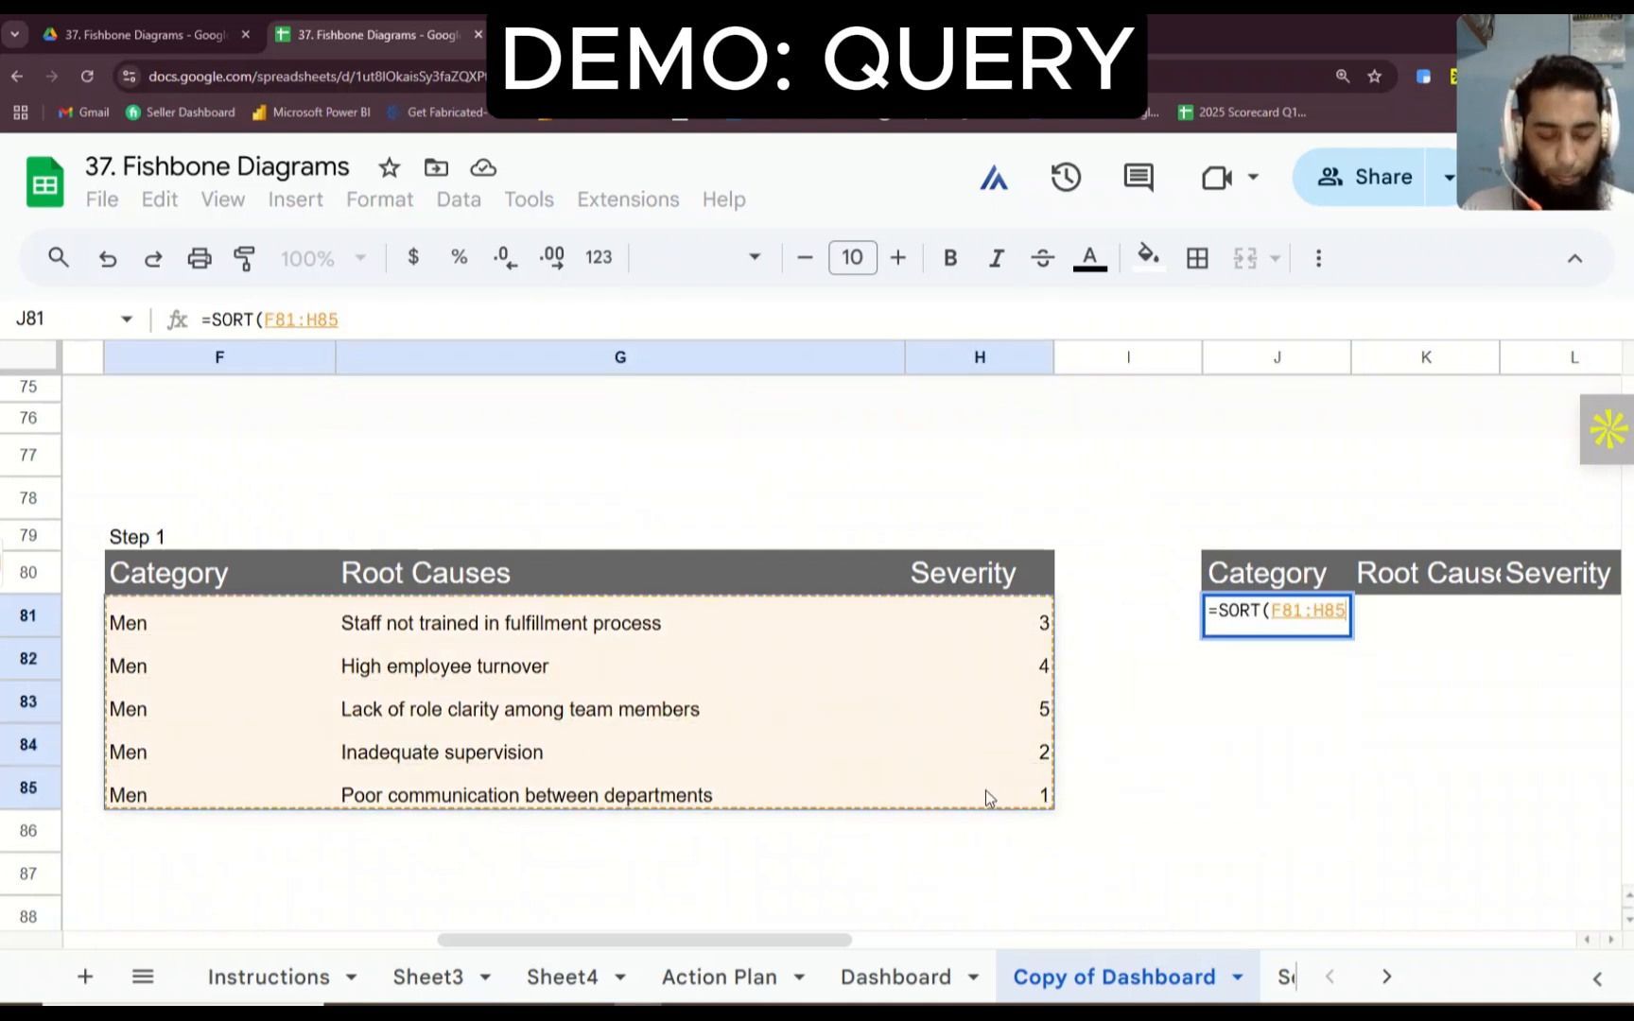
pyautogui.write(',')
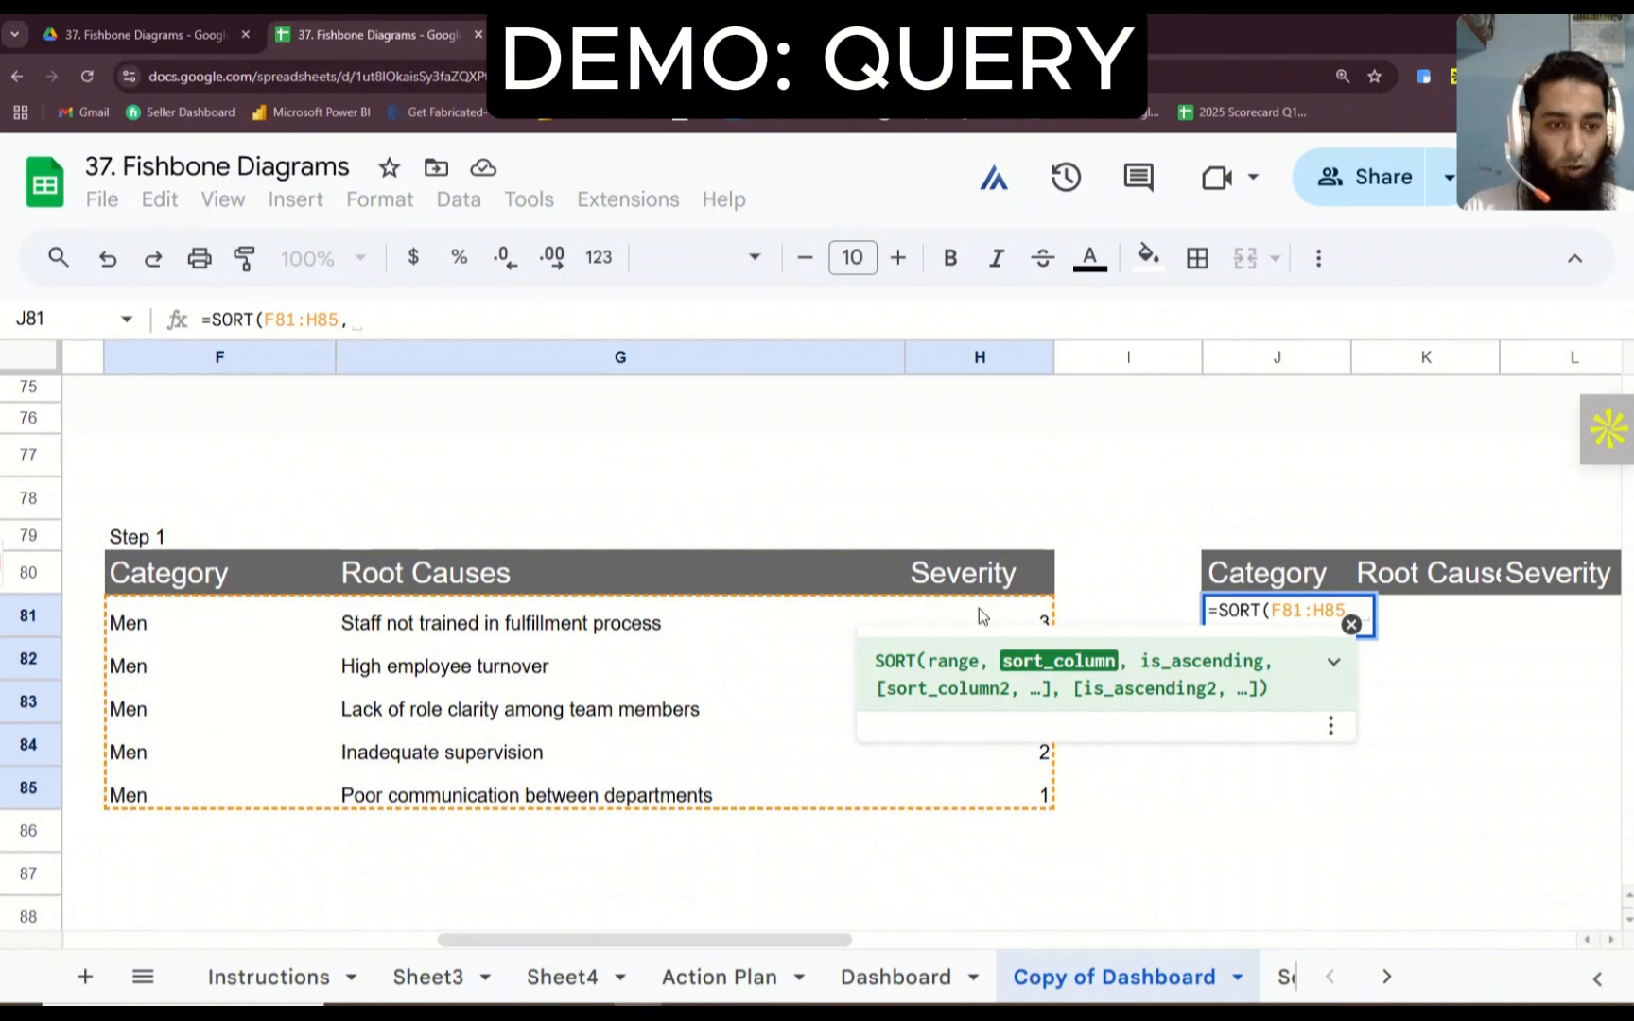
# Step: Complete the SORT formula with sort column H81:H85 and is_ascending 0, and check the first sorted row
pyautogui.moveTo(979, 614); pyautogui.dragTo(975, 781)
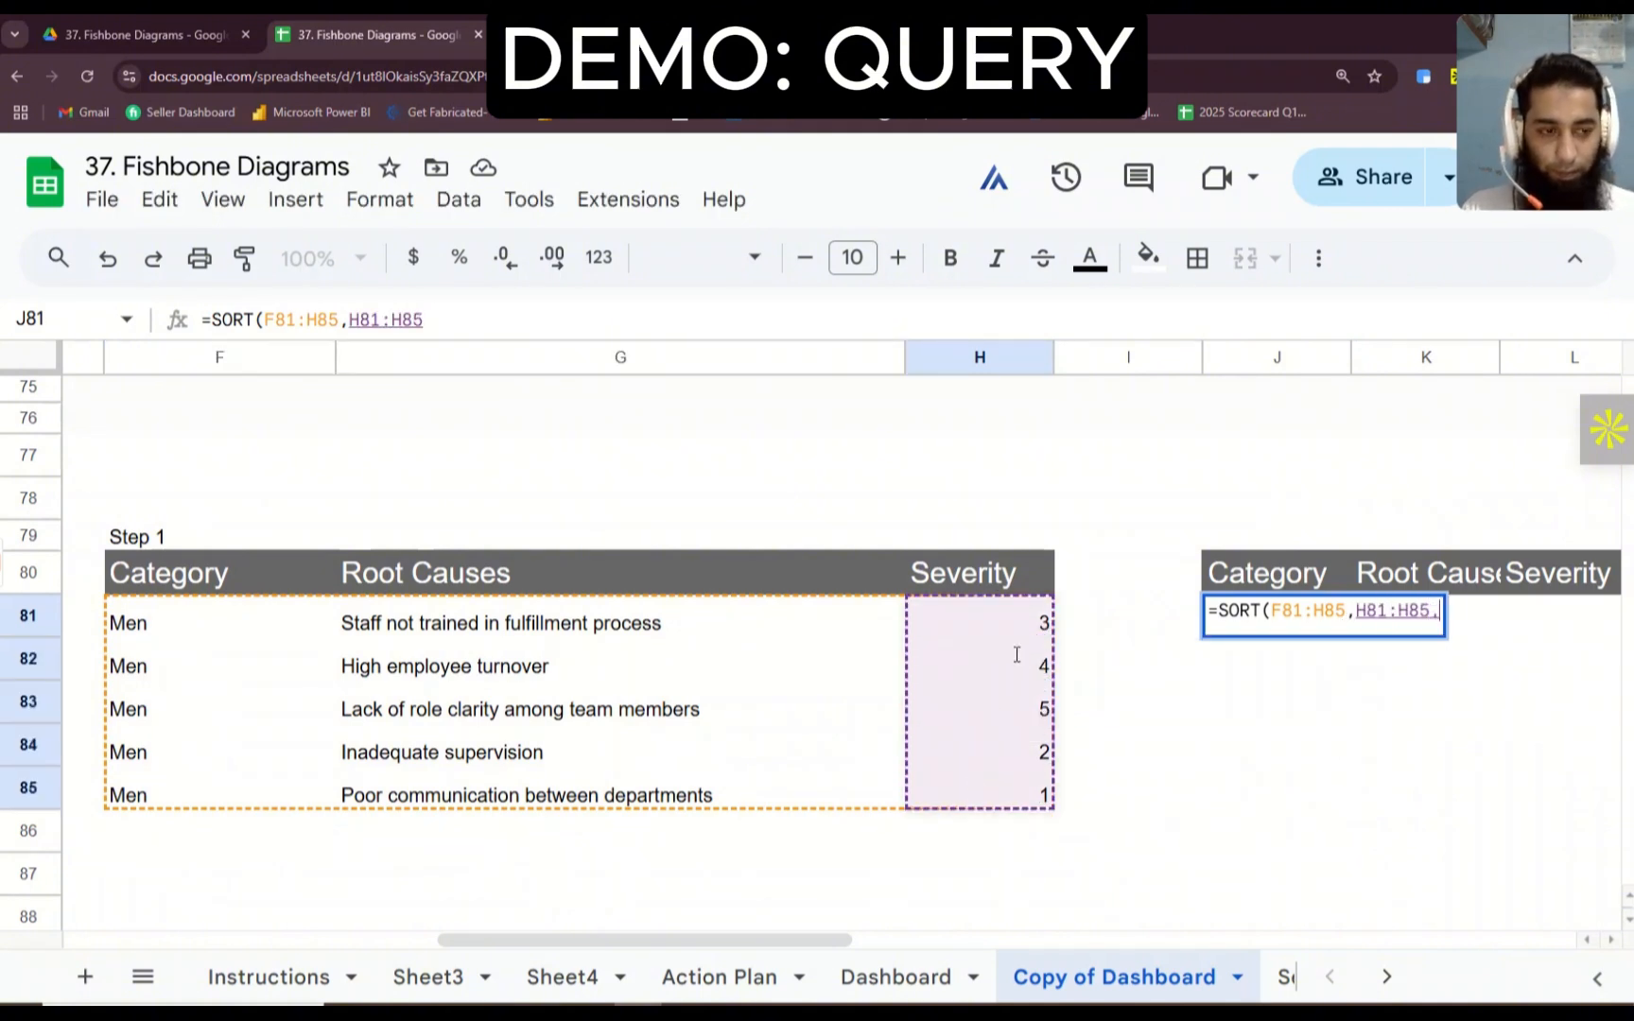
pyautogui.write(',')
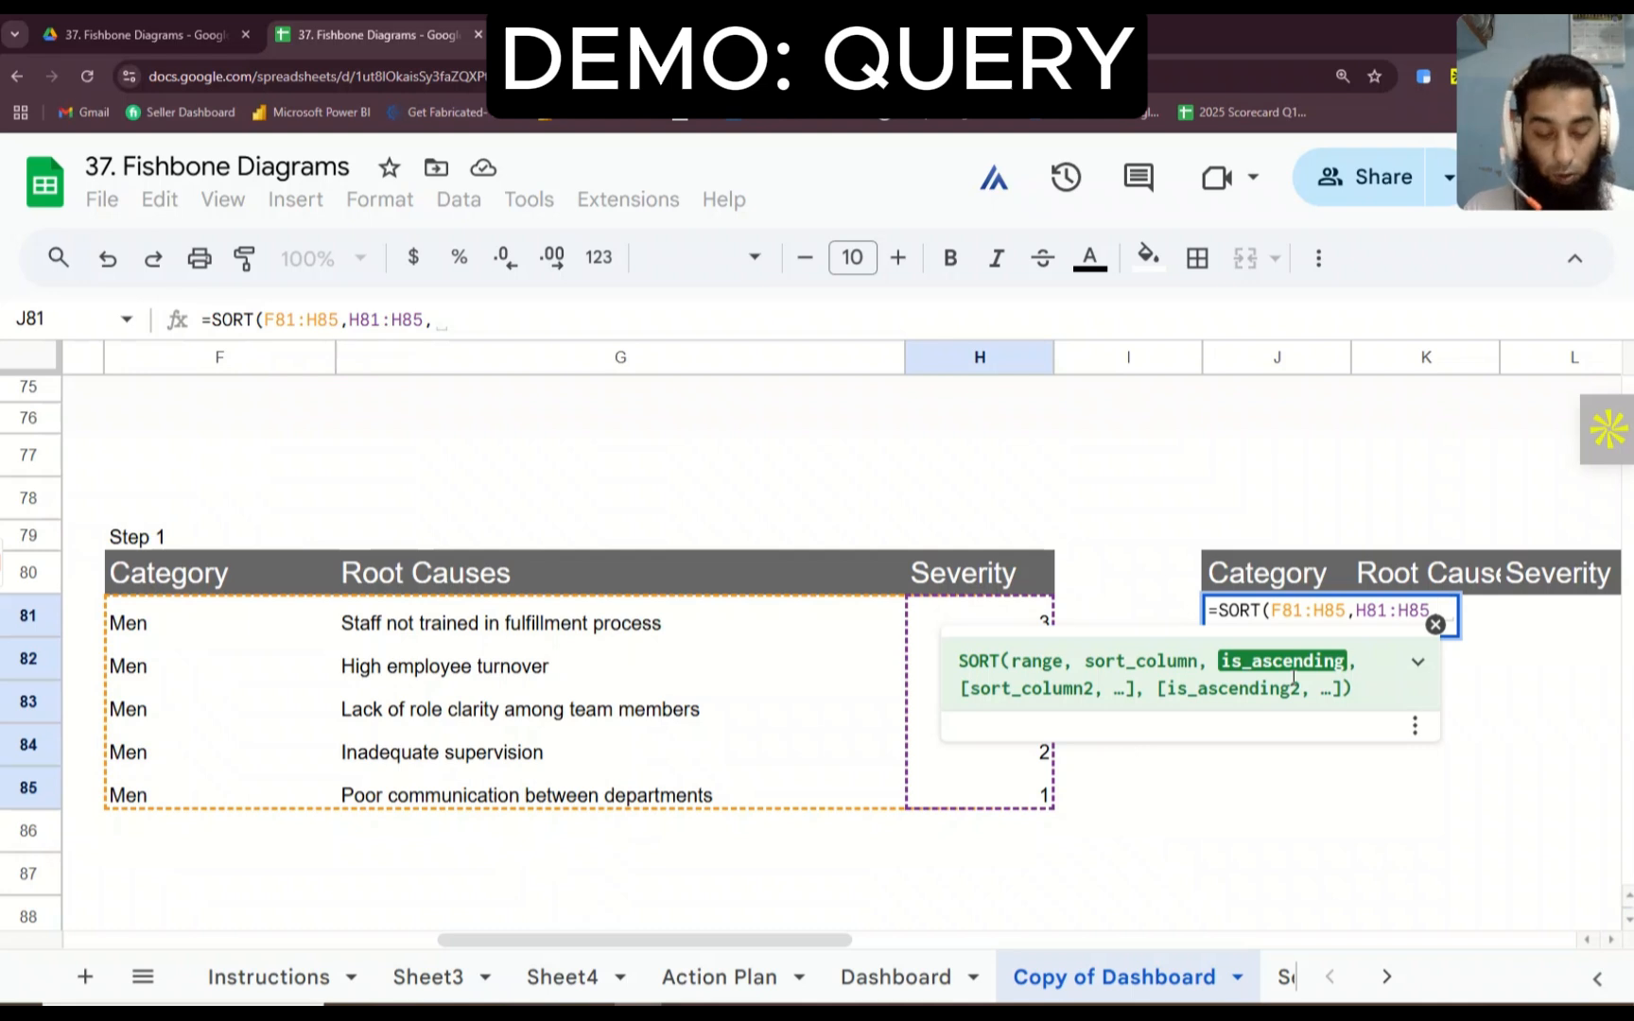
pyautogui.write('0)')
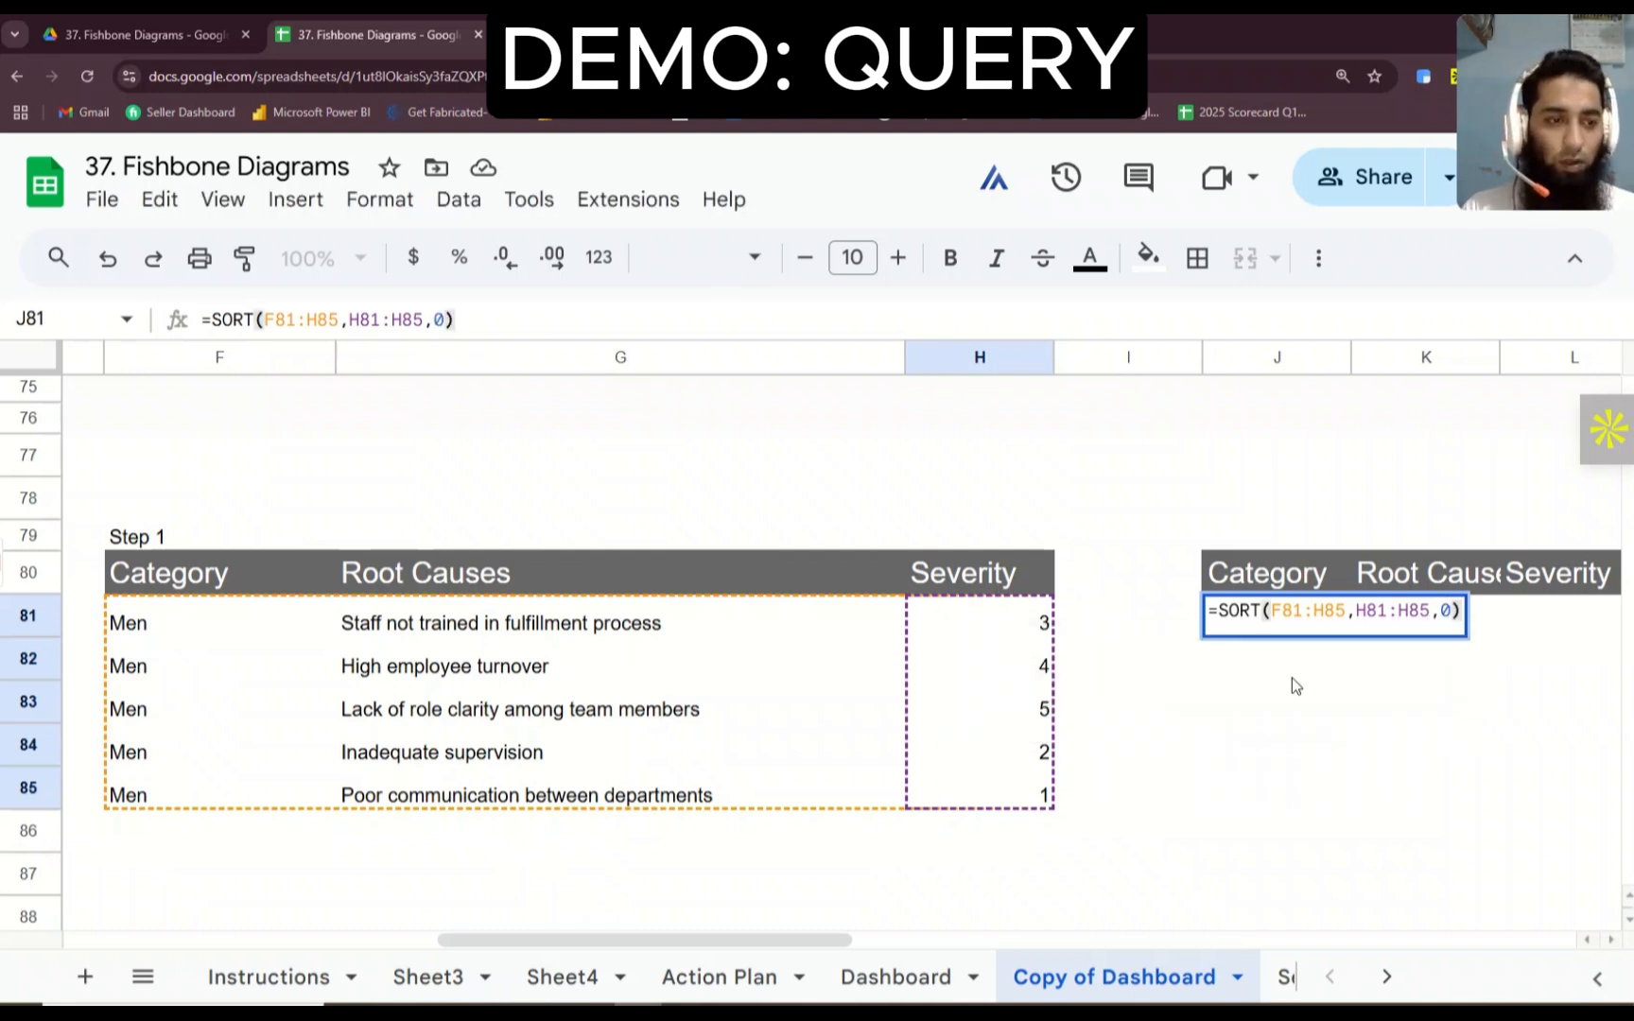
pyautogui.press('Return')
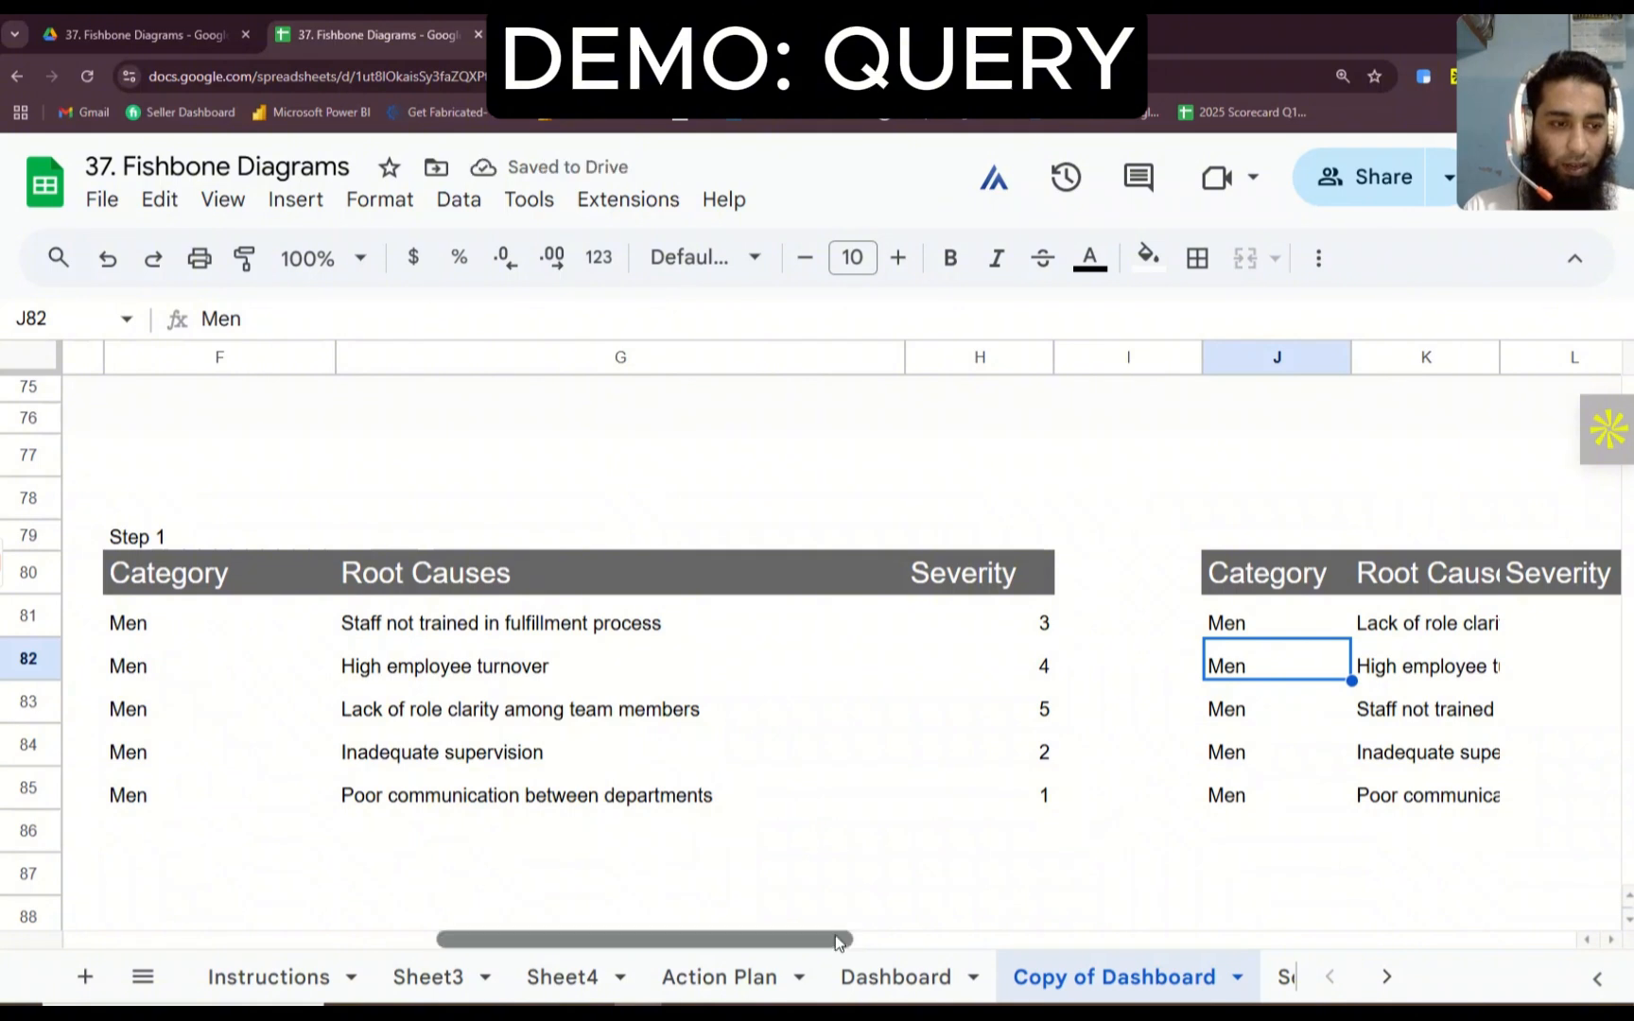
pyautogui.moveTo(846, 940); pyautogui.dragTo(979, 941)
pyautogui.click(774, 619)
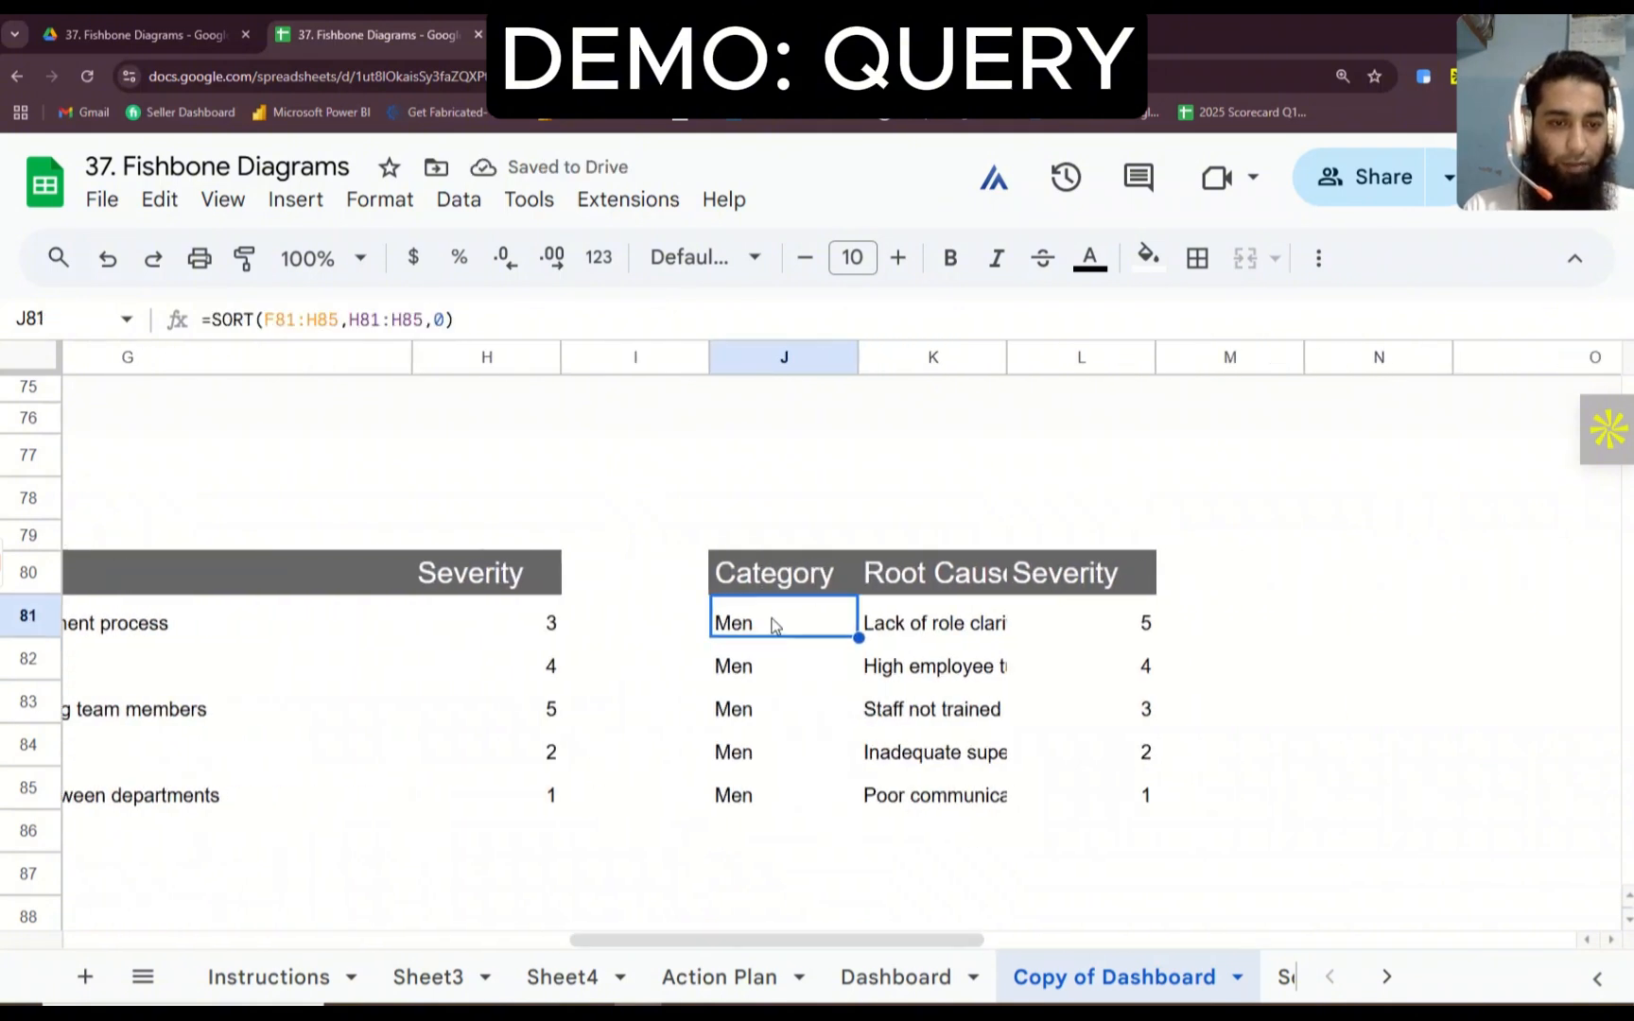
pyautogui.click(943, 635)
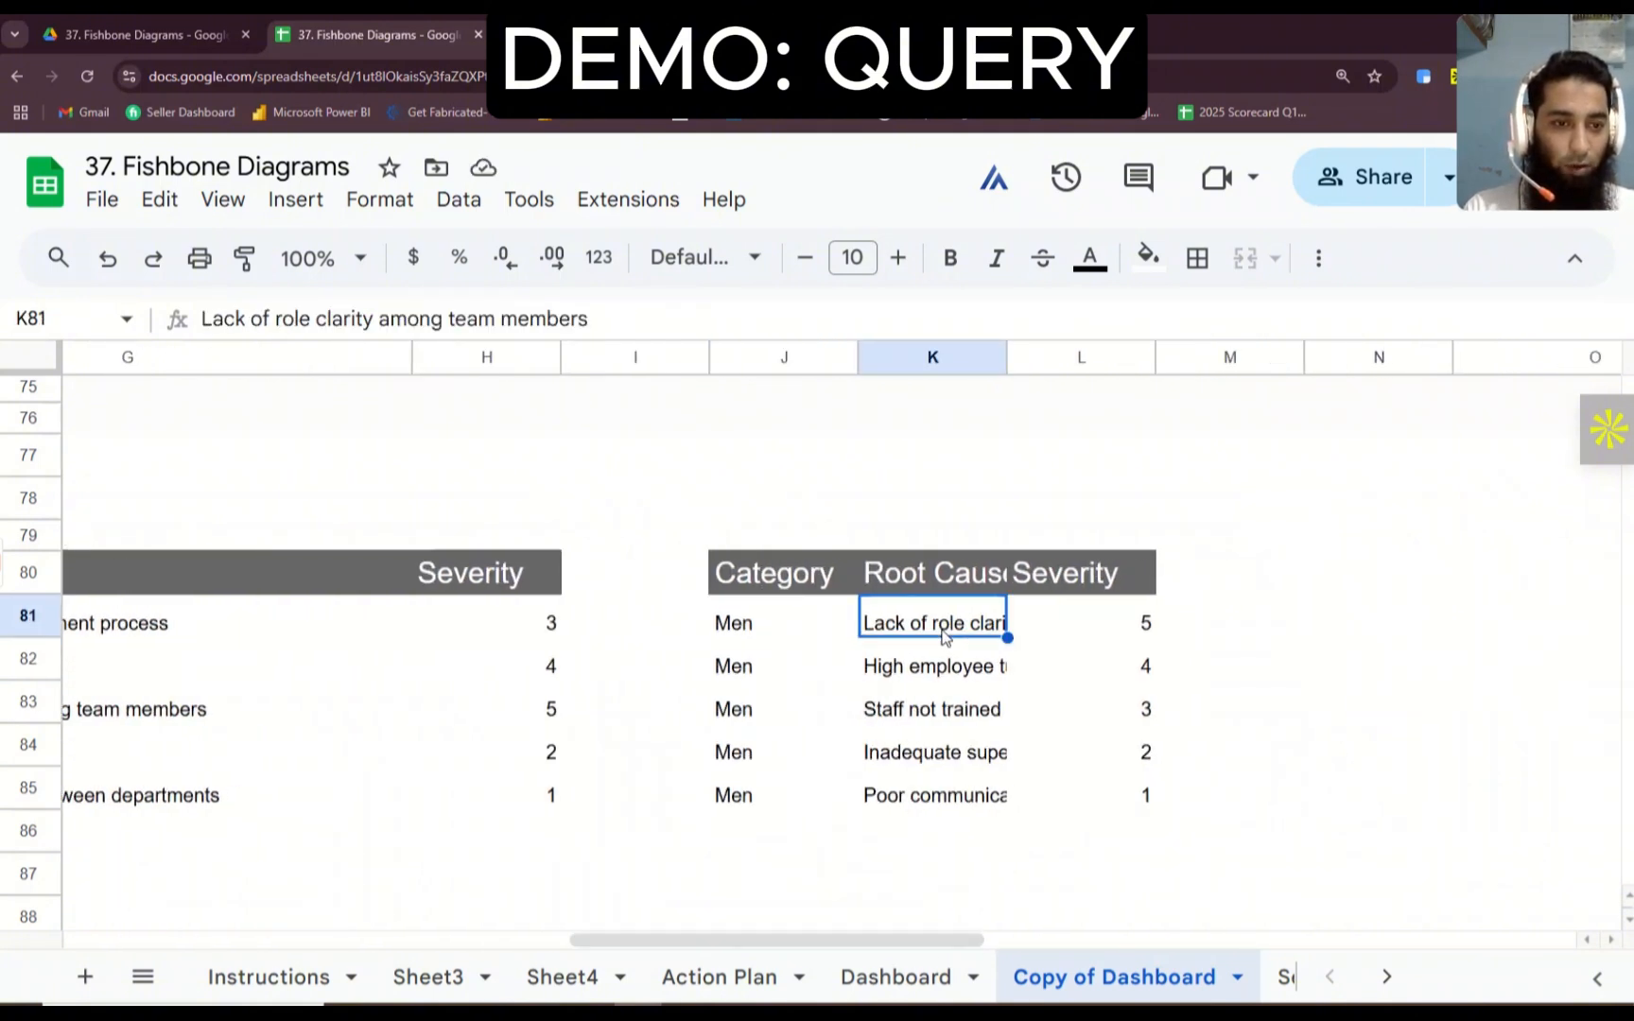
pyautogui.click(1083, 628)
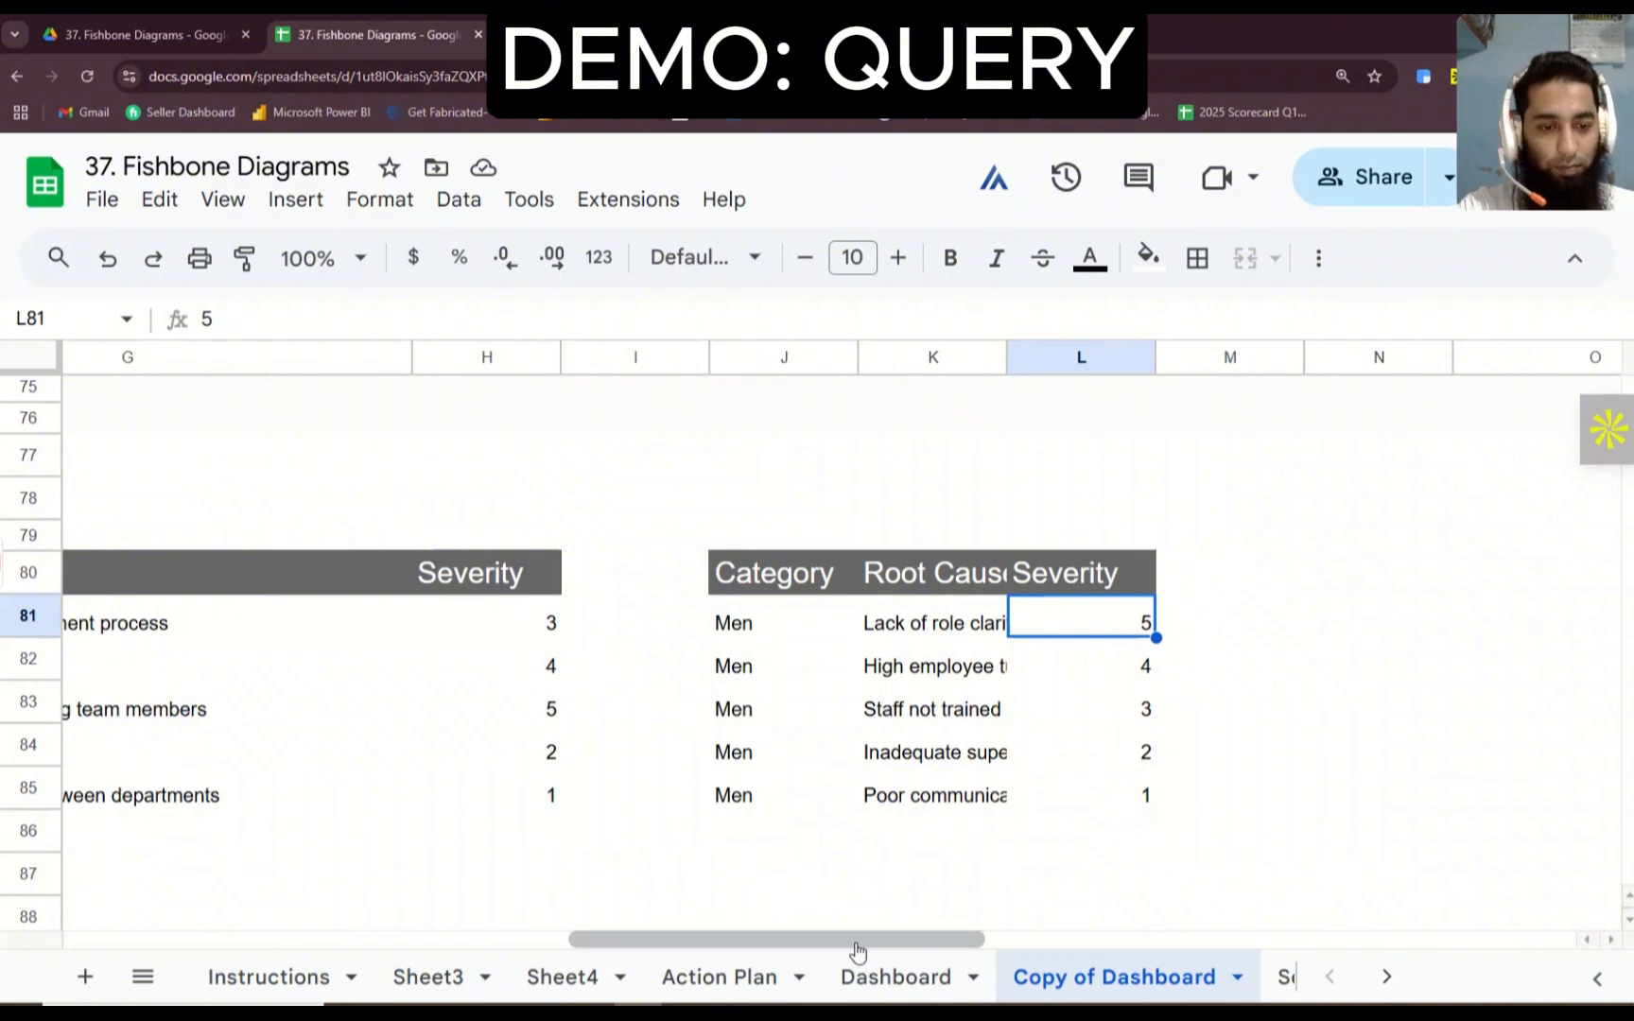
# Step: Change the category condition in the F81 FILTER formula to "Method"
pyautogui.hscroll(-10, 646, 940)
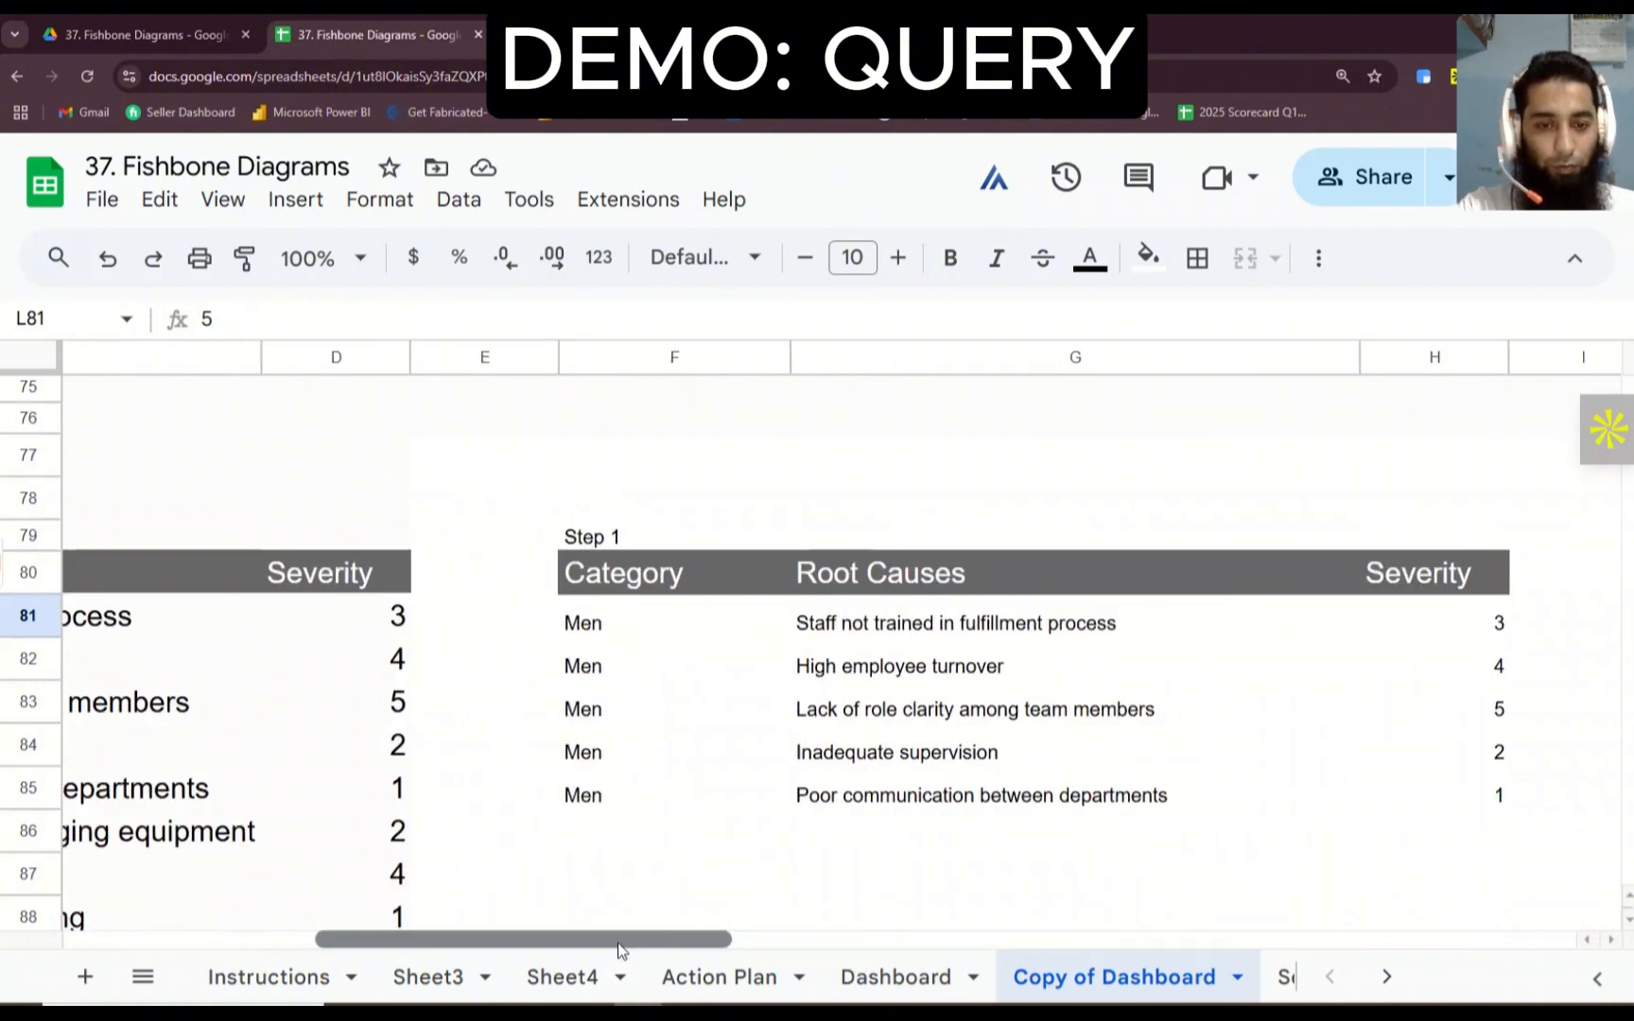
pyautogui.click(589, 623)
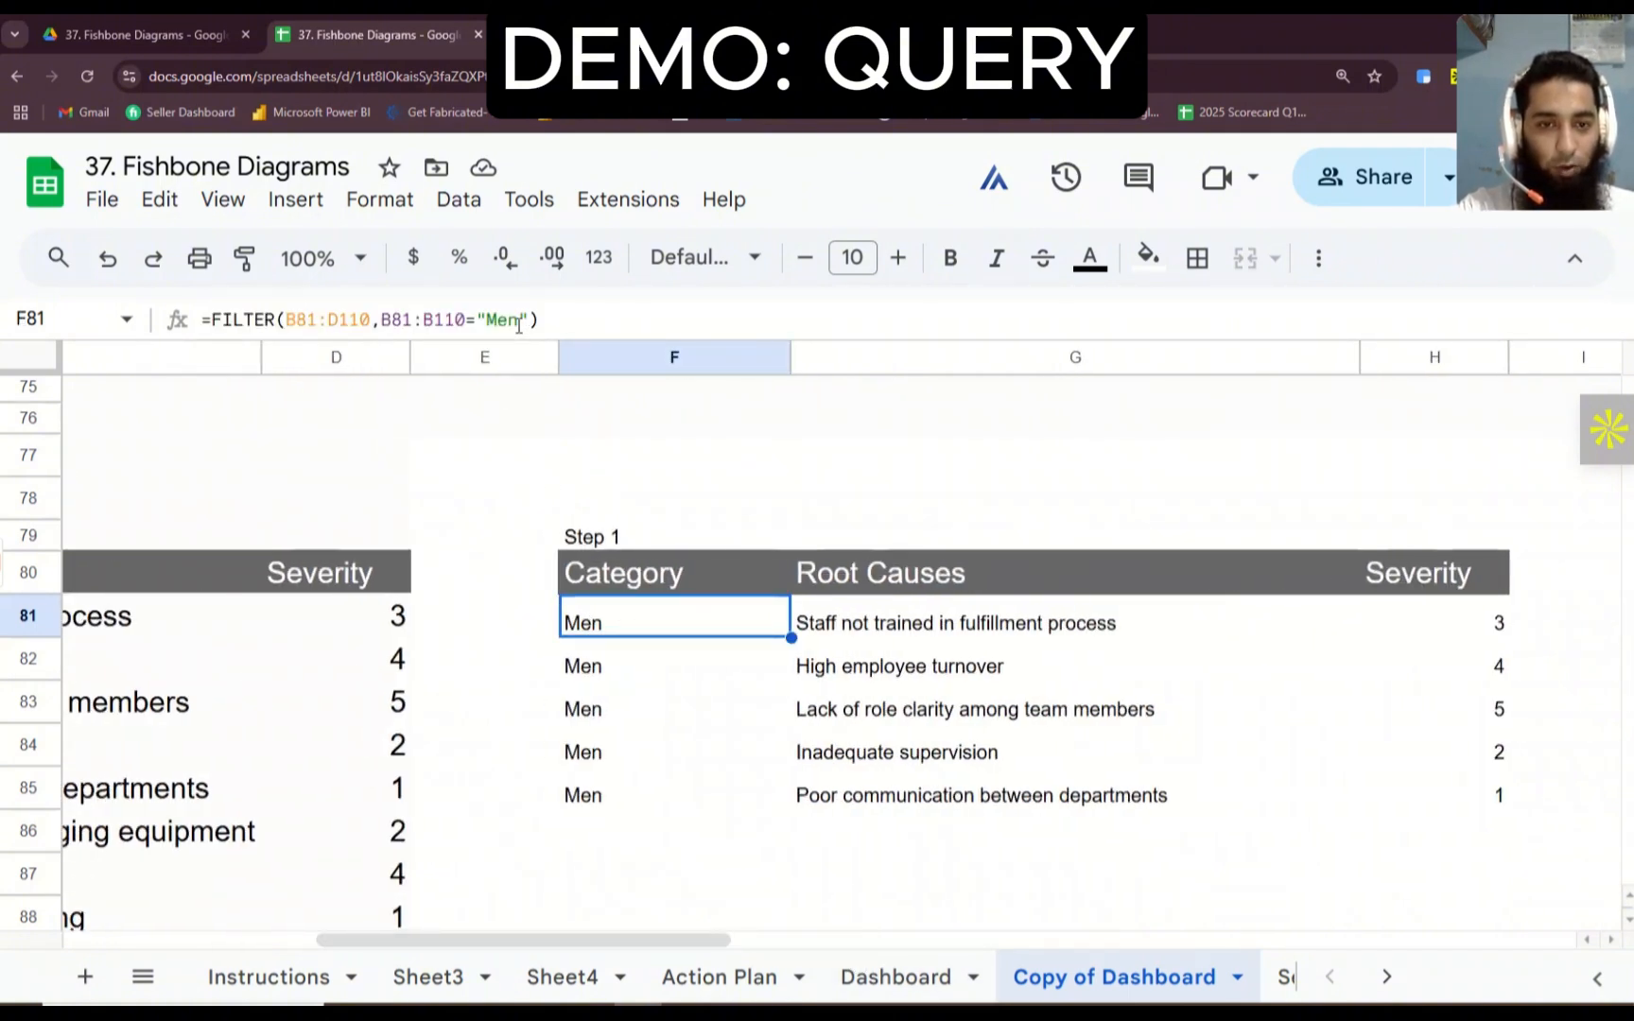
pyautogui.click(530, 321)
pyautogui.press('BackSpace')
pyautogui.write('thod')
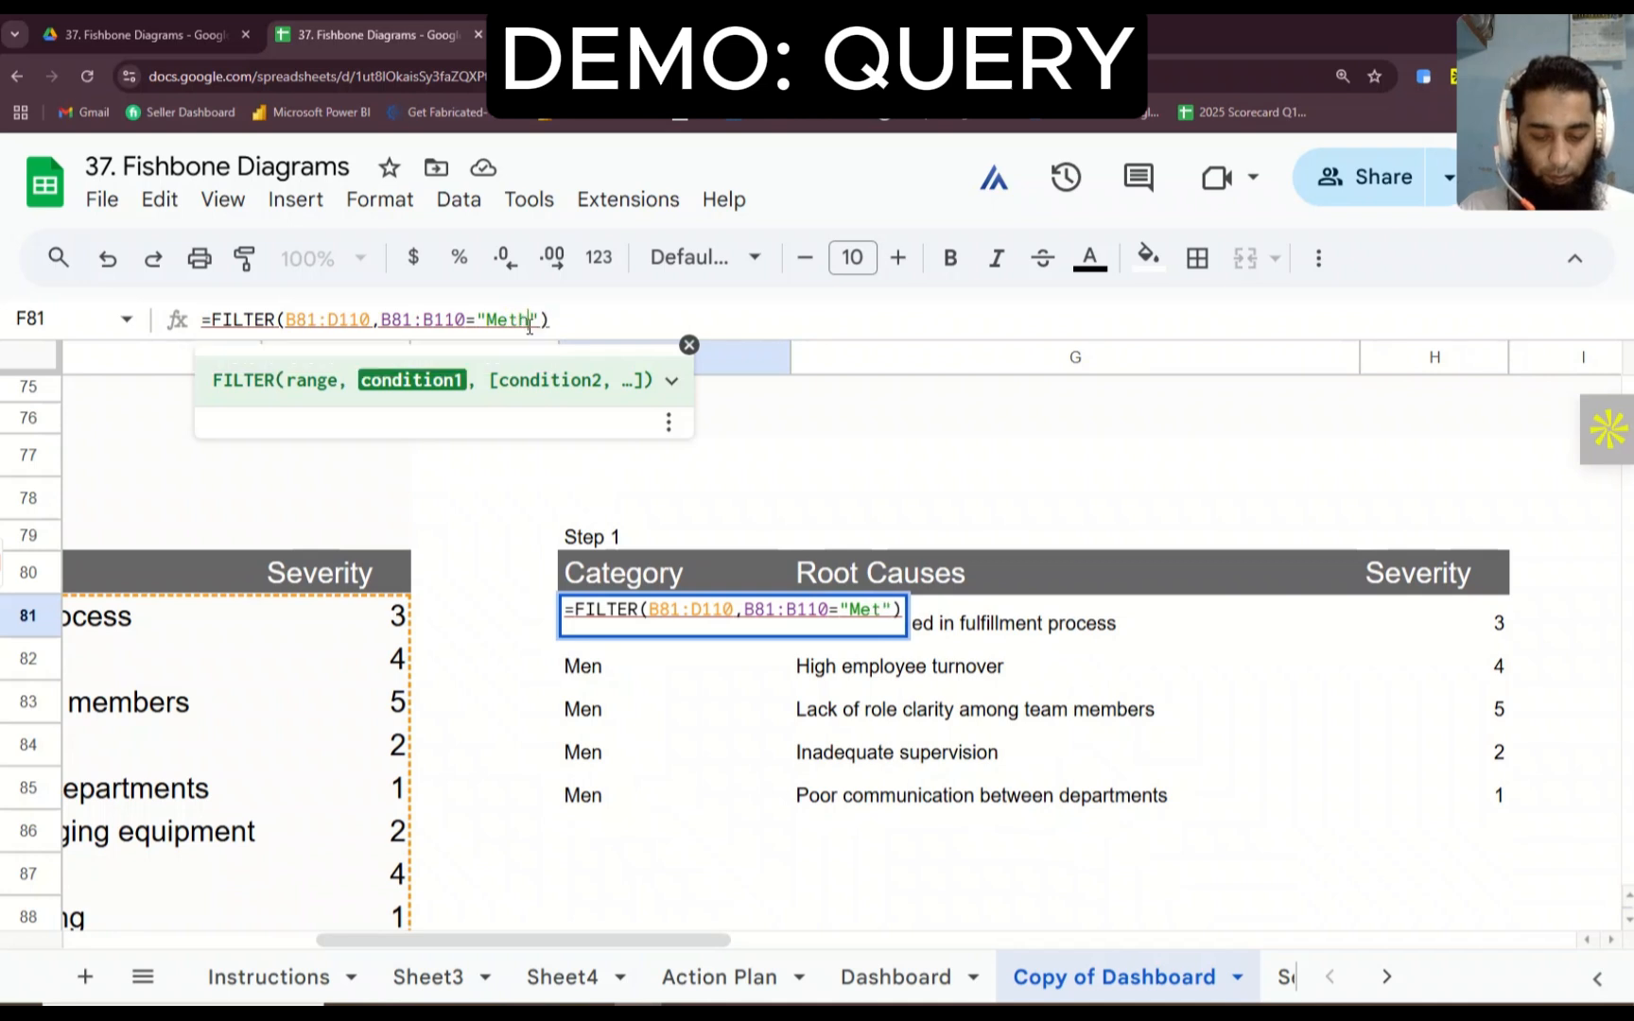
pyautogui.press('Return')
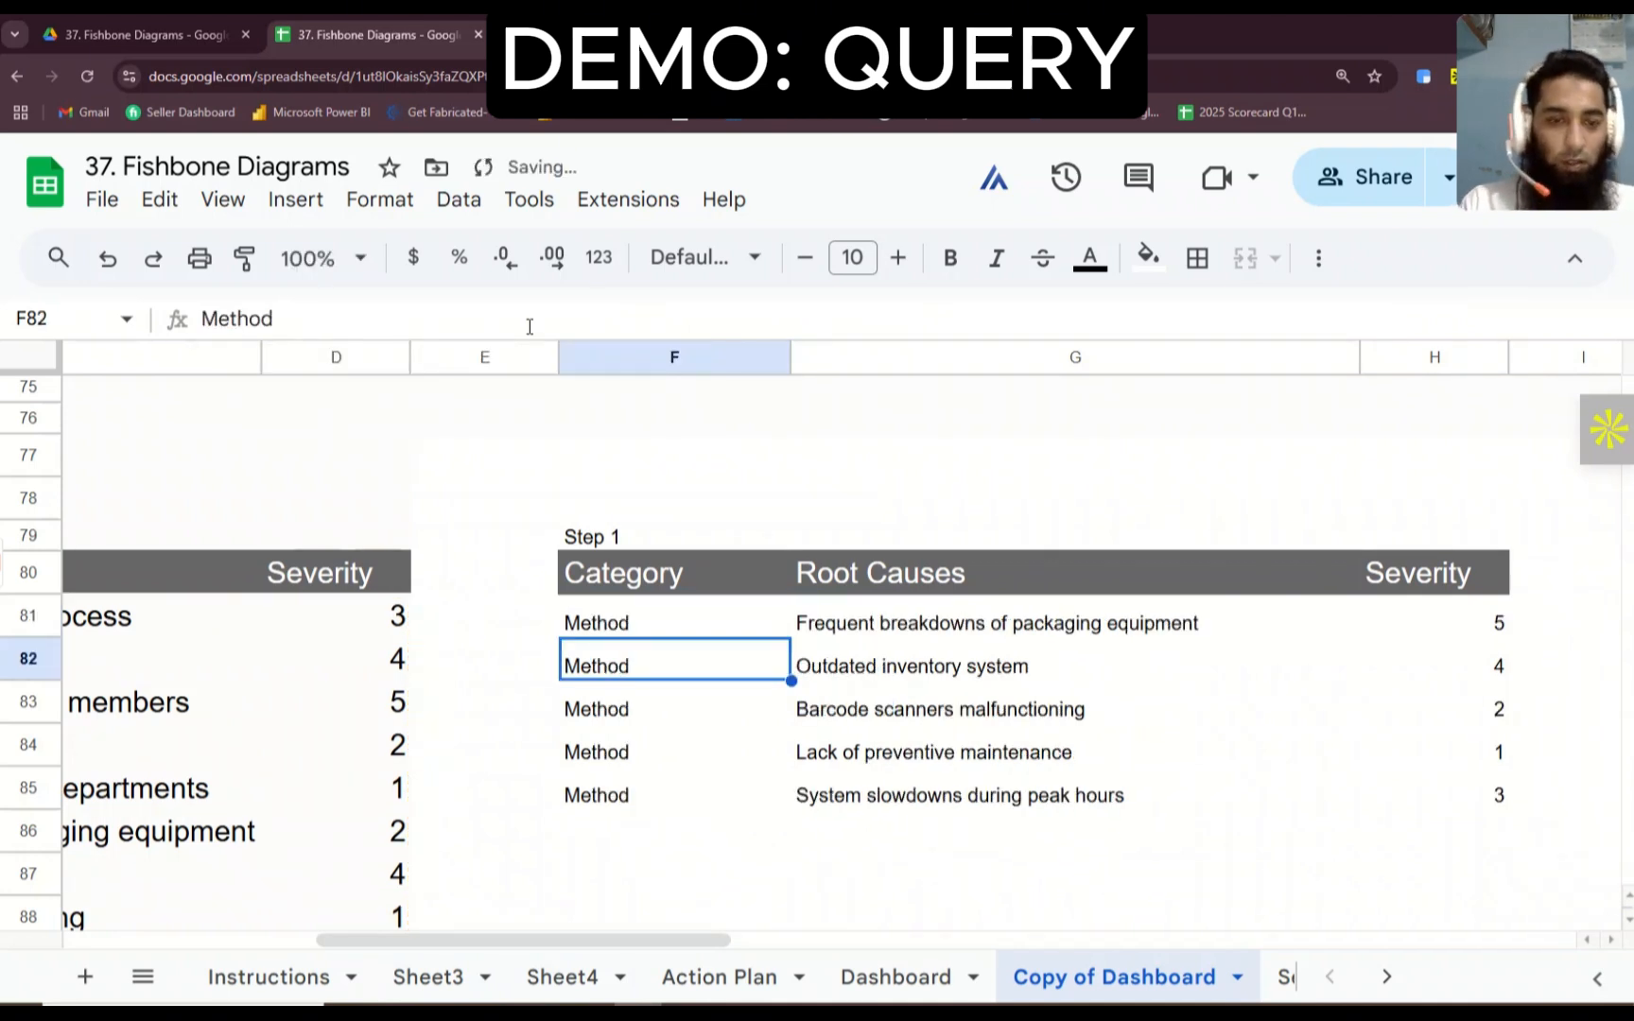
pyautogui.click(626, 627)
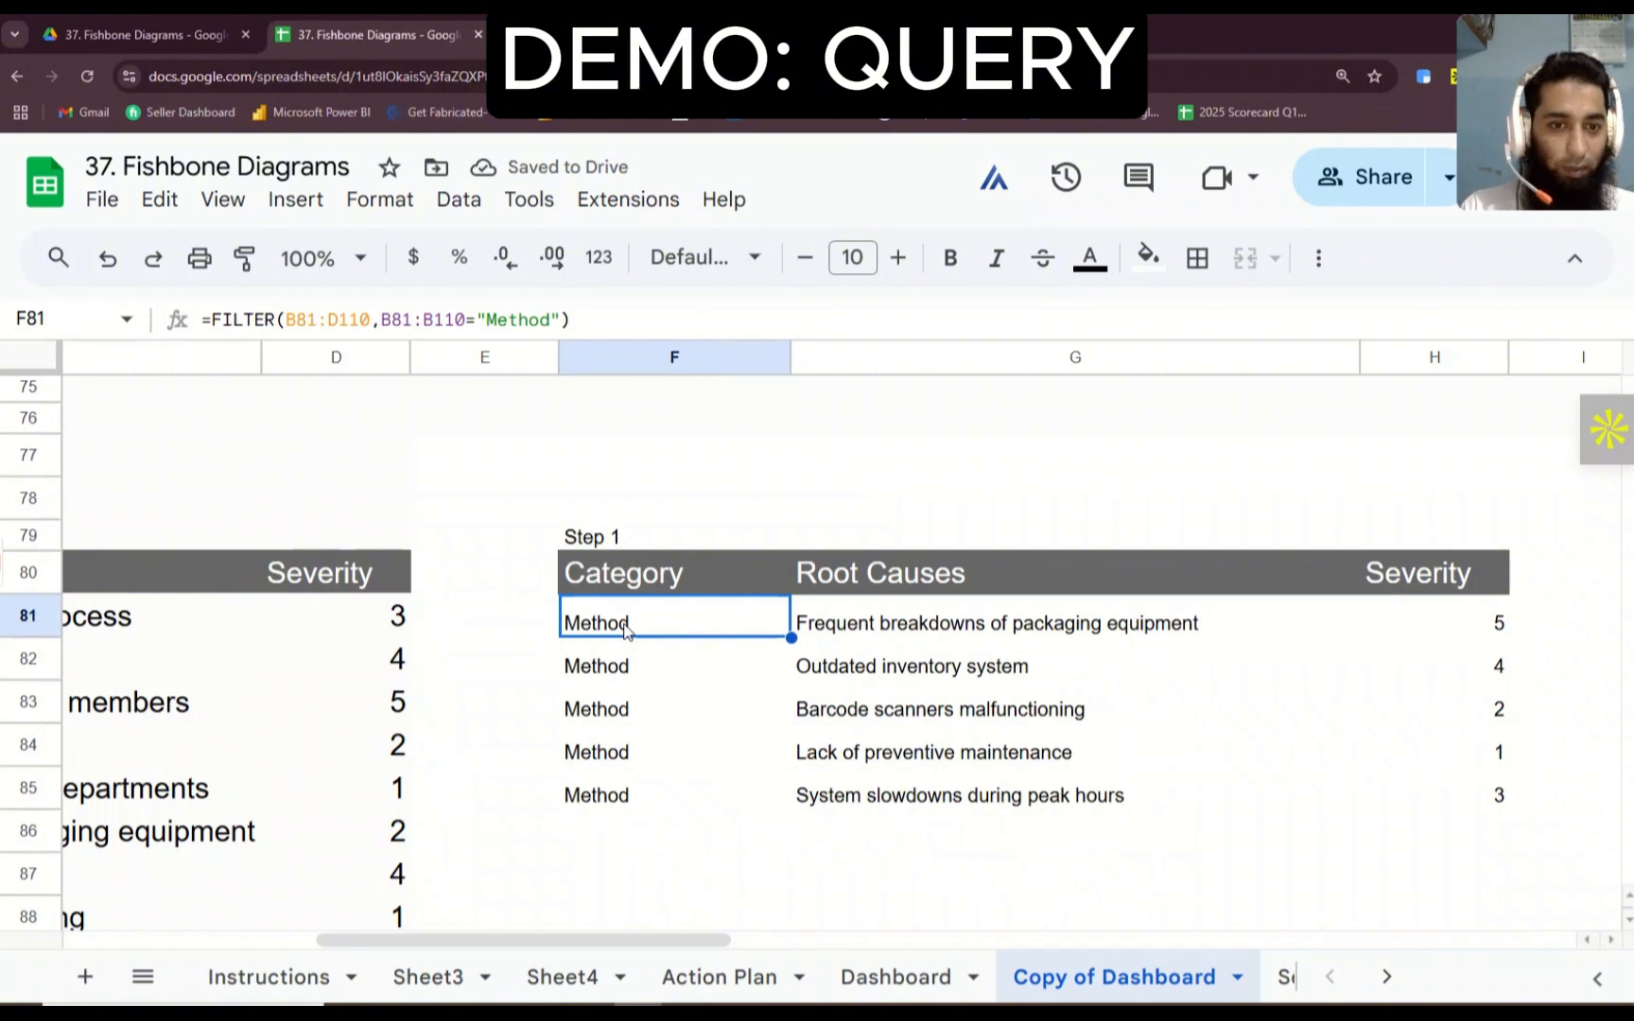
# Step: Add a data validation rule to cell F78 with the criteria Dropdown (from a range)
pyautogui.click(609, 496)
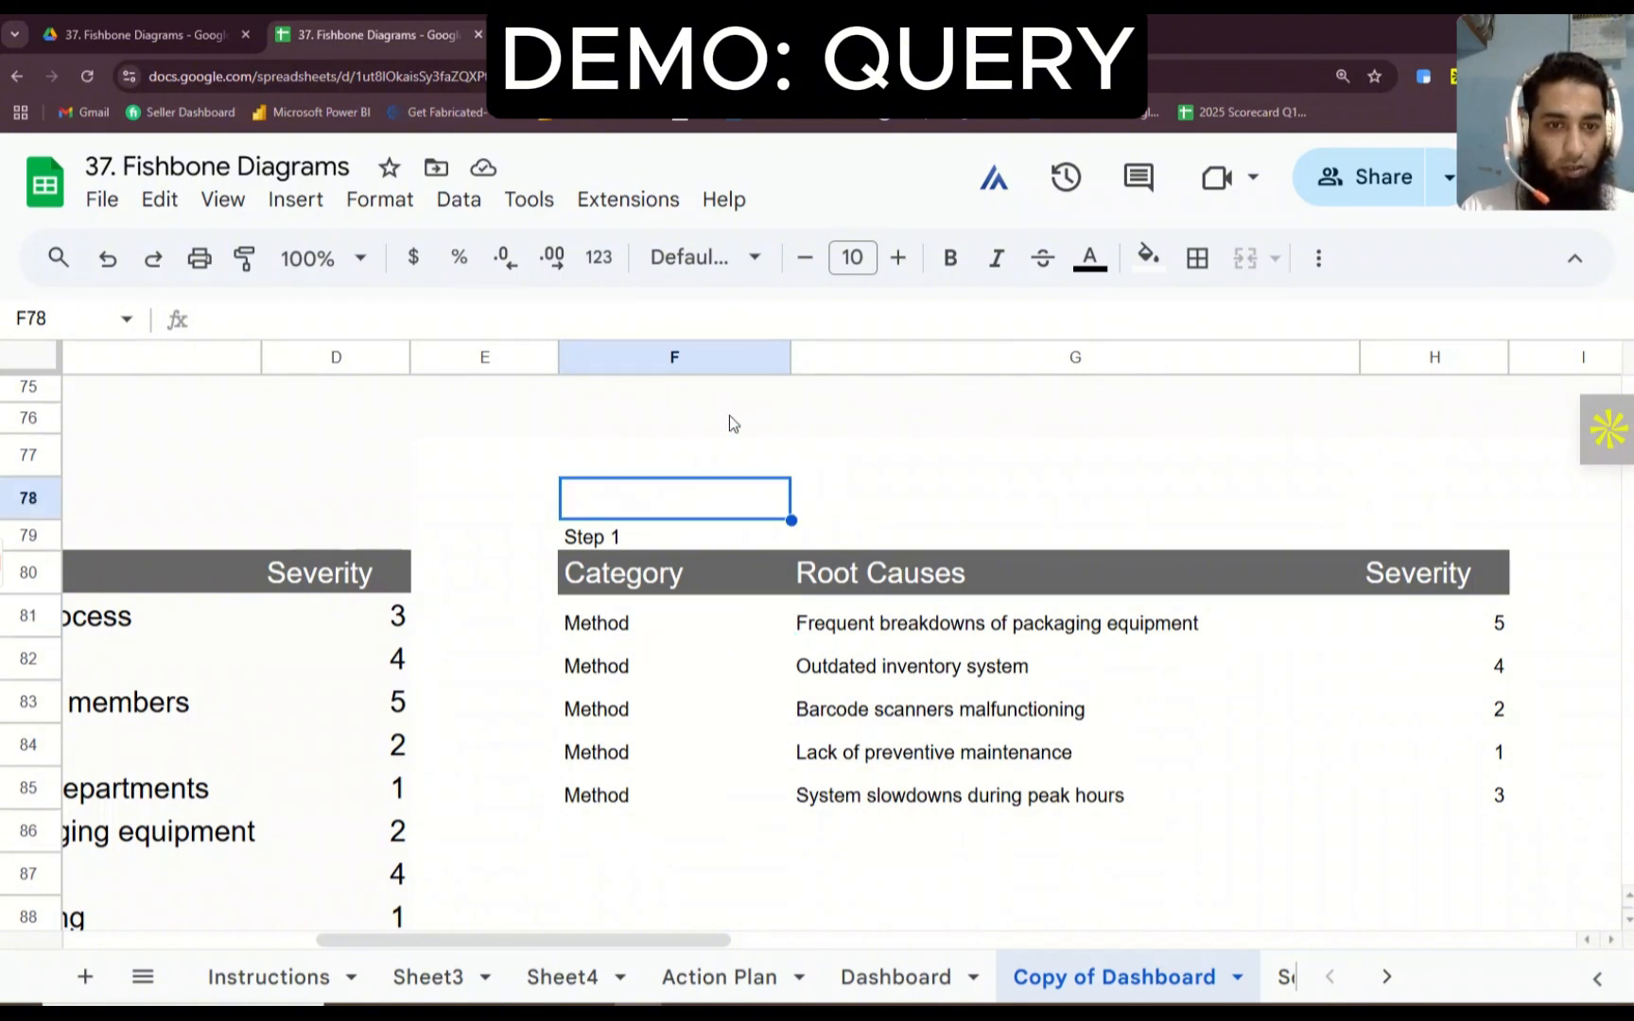
pyautogui.click(457, 201)
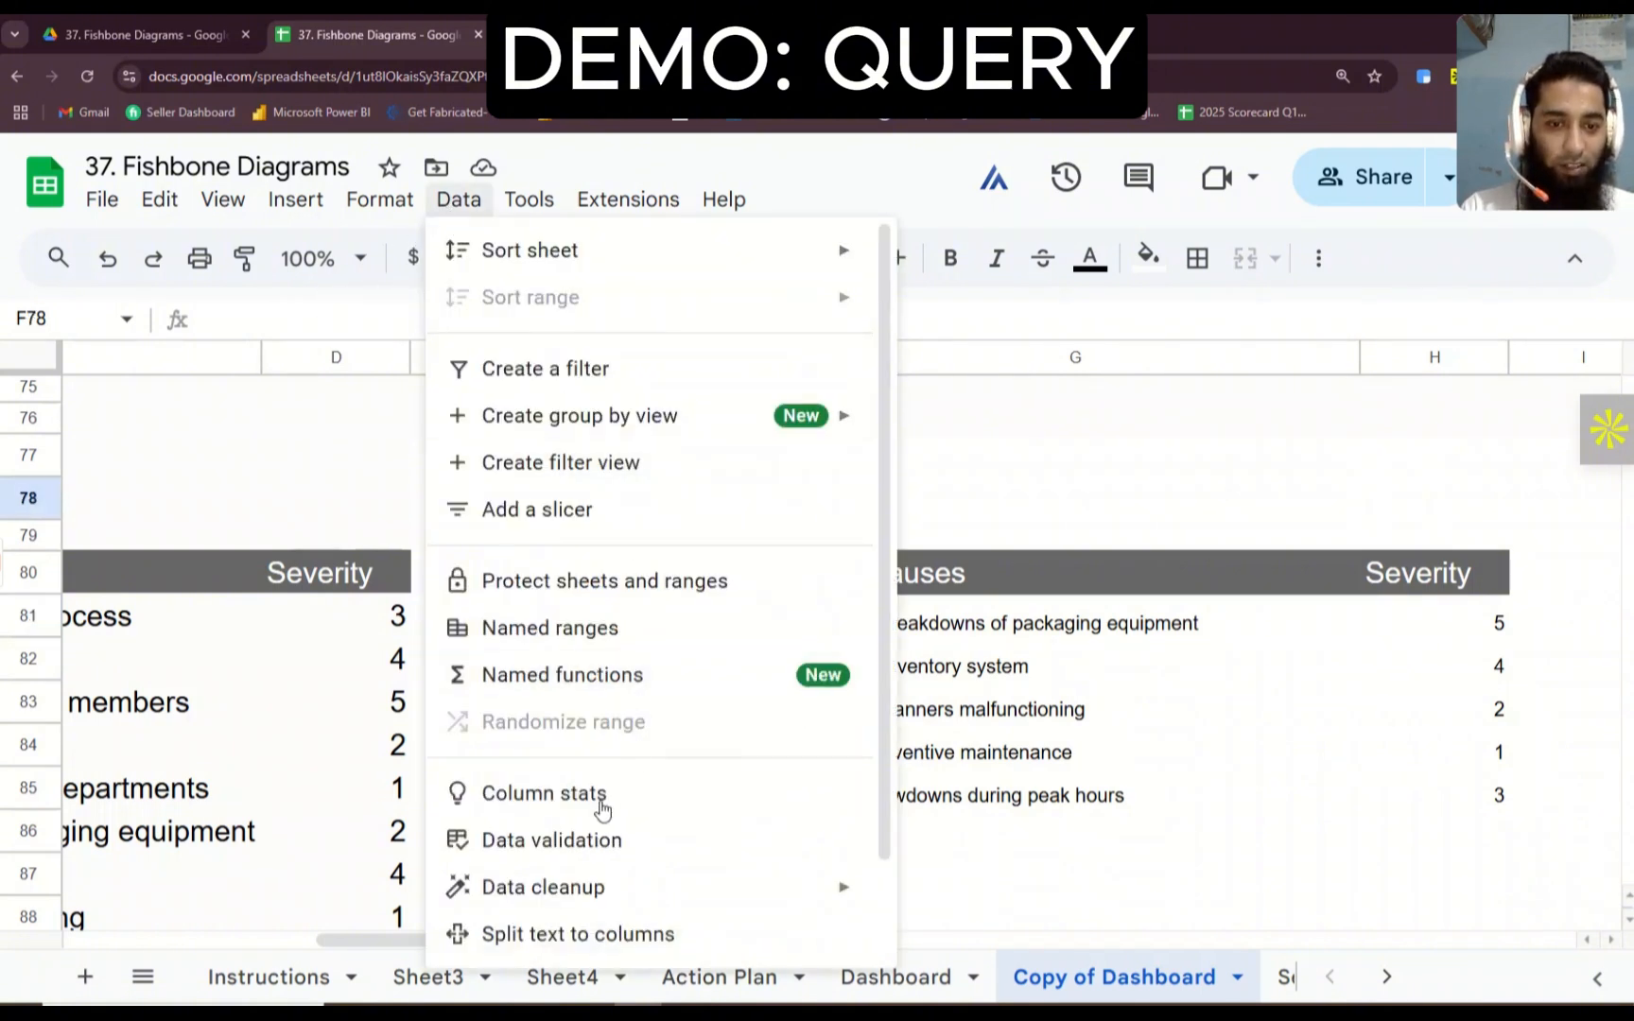
pyautogui.click(612, 851)
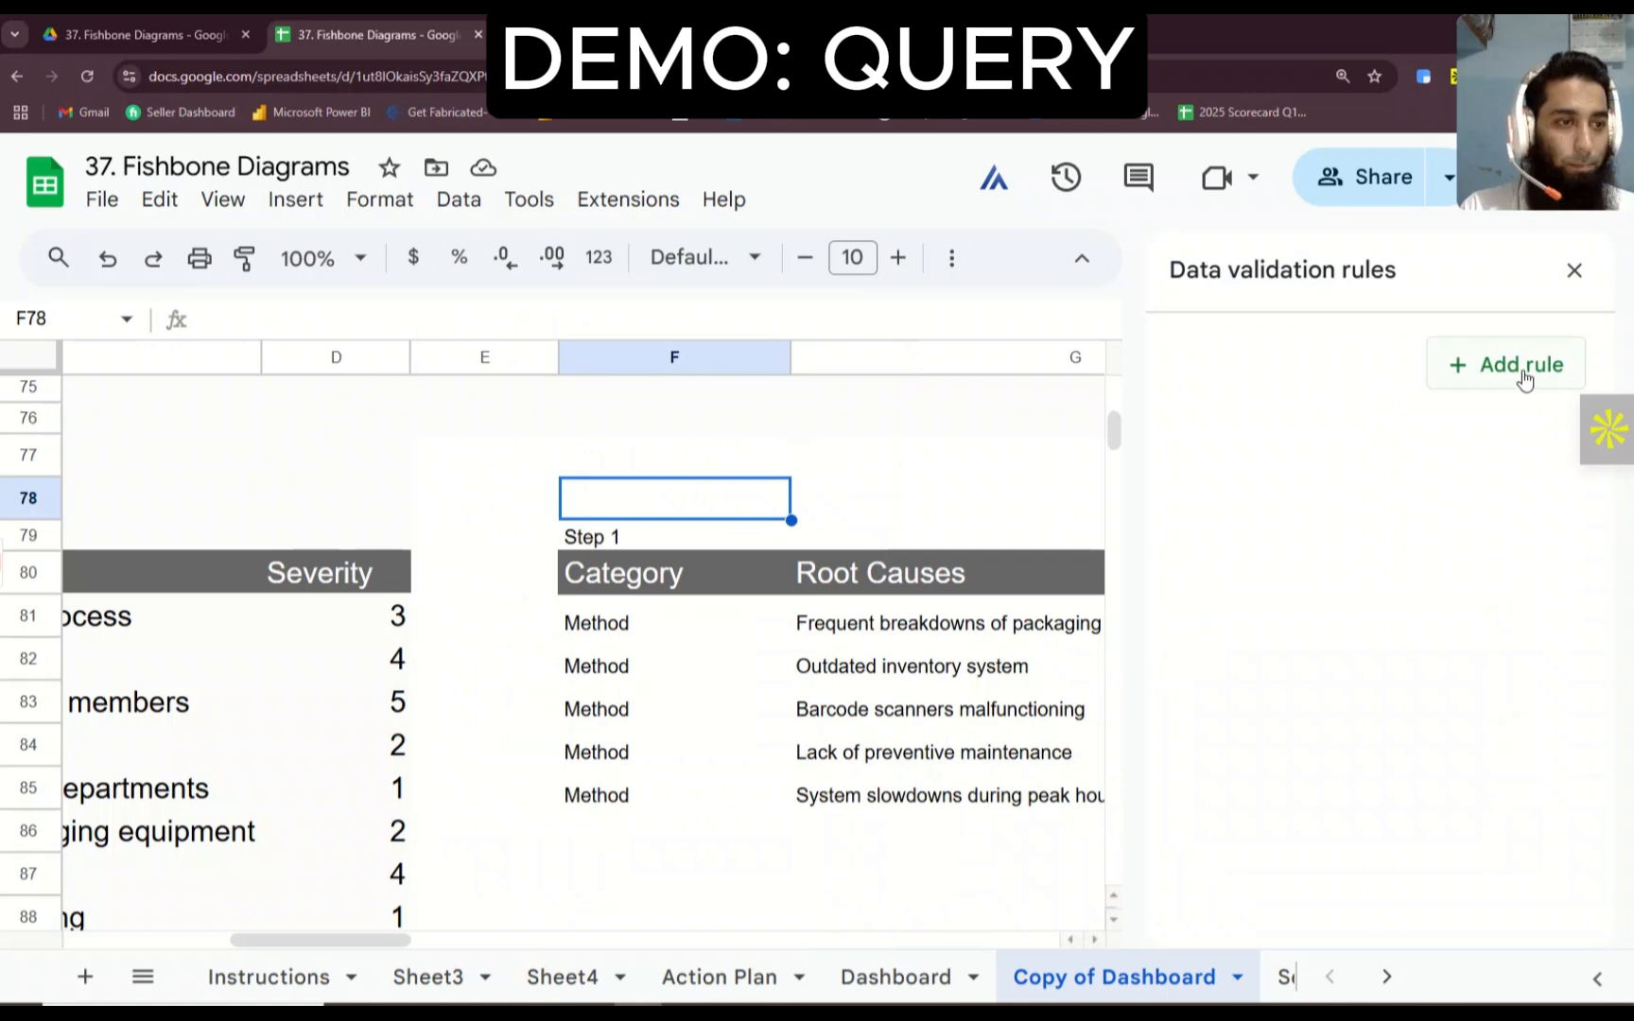
pyautogui.click(1523, 379)
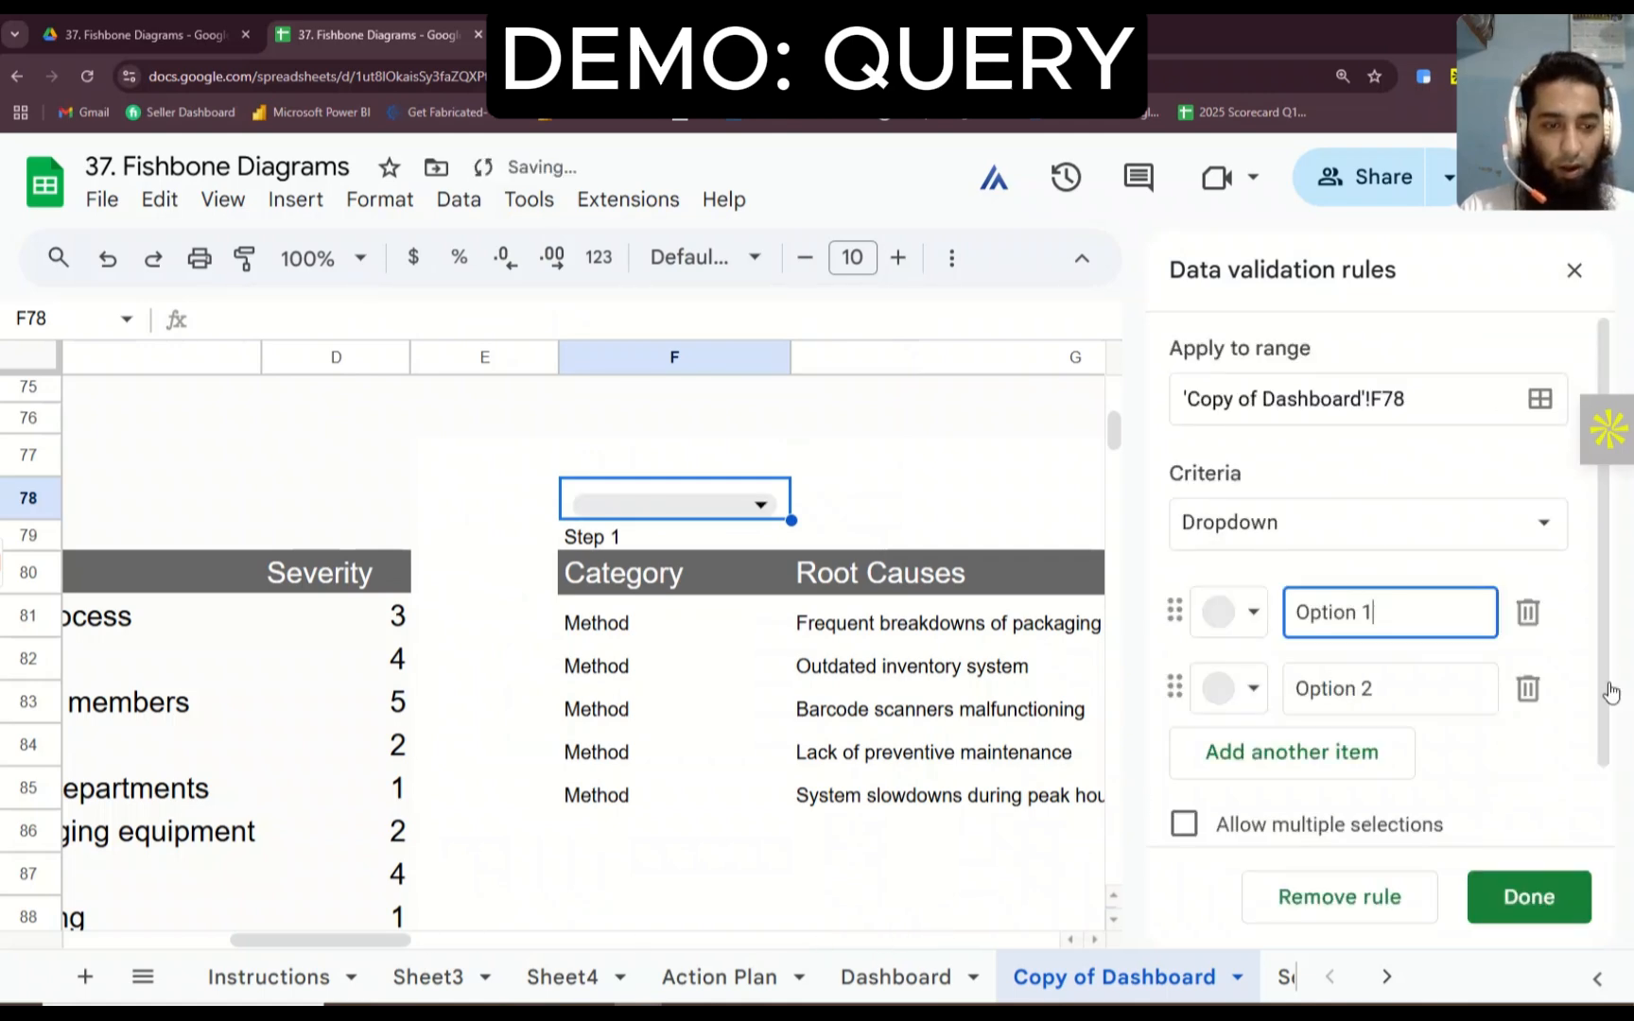
pyautogui.click(1463, 534)
pyautogui.click(1346, 579)
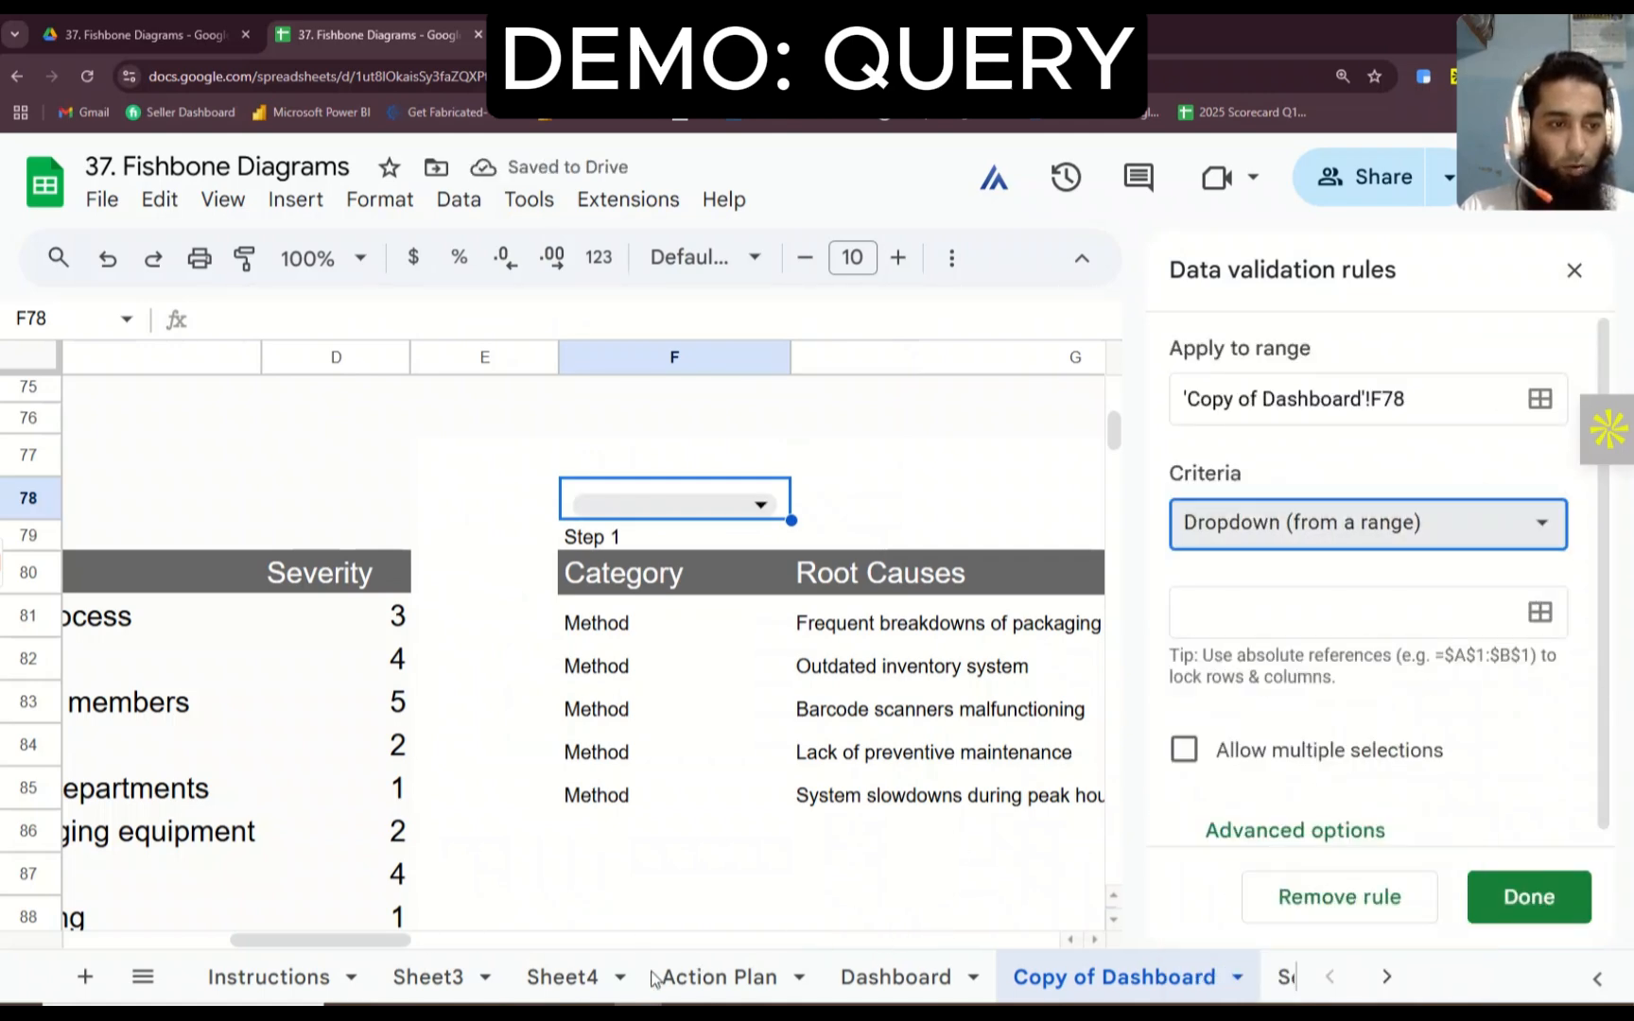
# Step: Use the category cells B81:B110 as the source range of the F78 dropdown and save the rule
pyautogui.moveTo(331, 939); pyautogui.dragTo(184, 938)
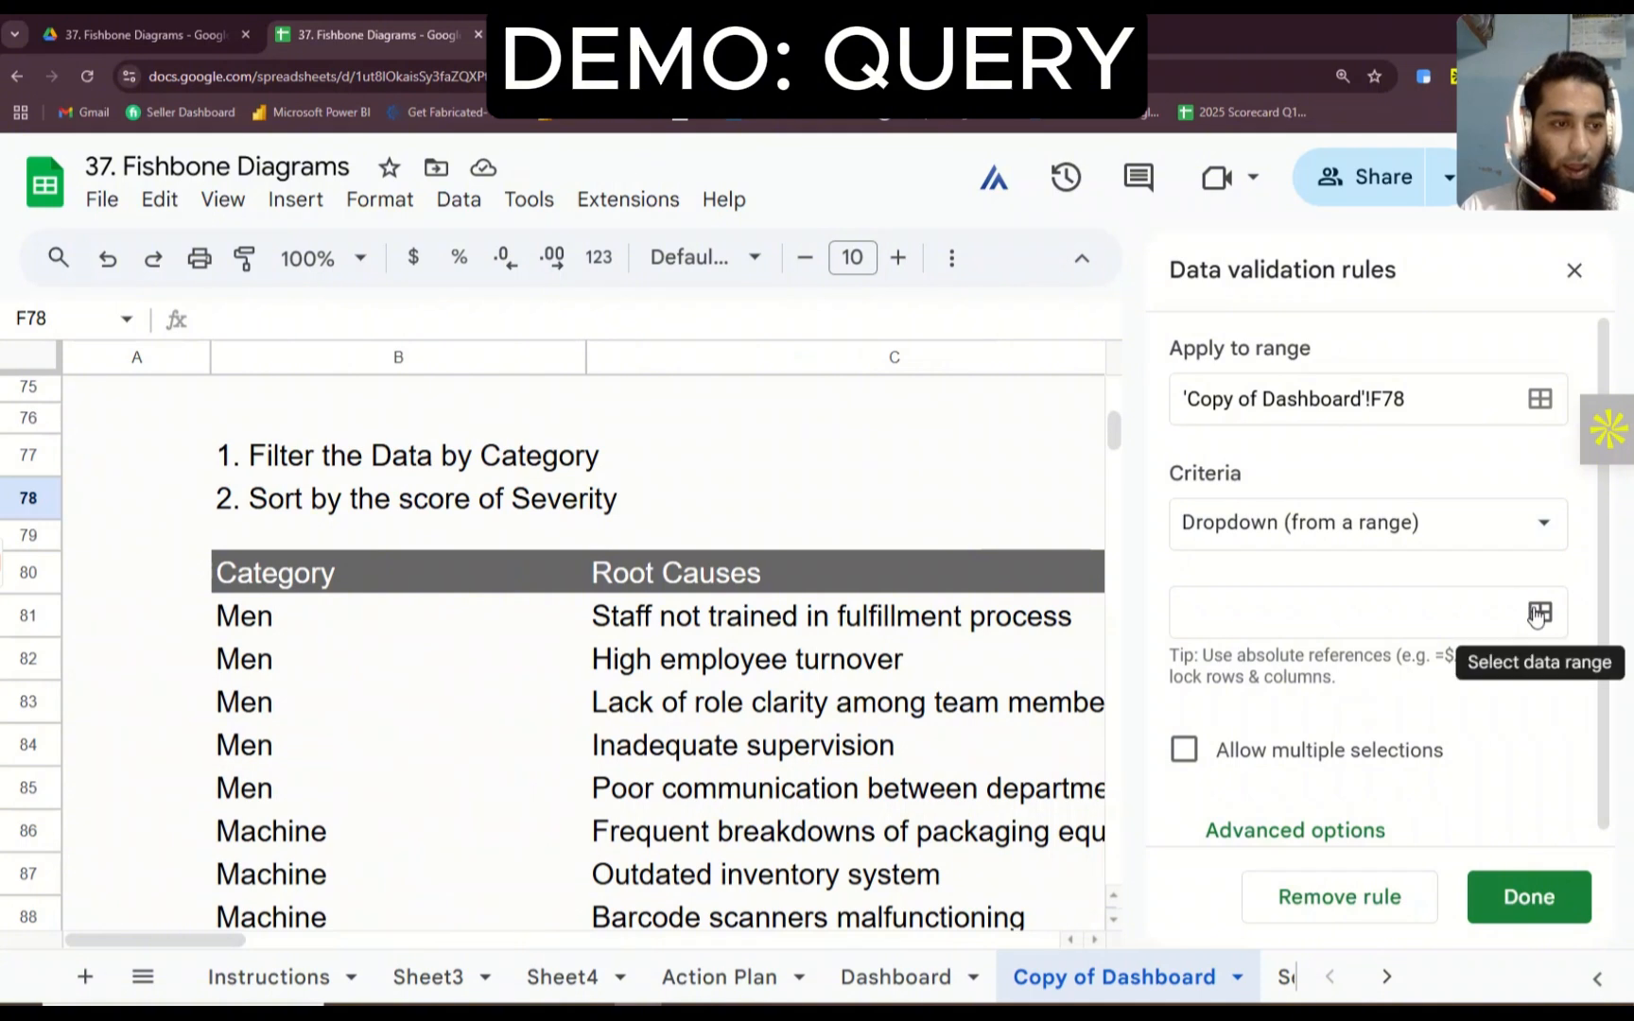
pyautogui.click(1537, 613)
pyautogui.click(350, 619)
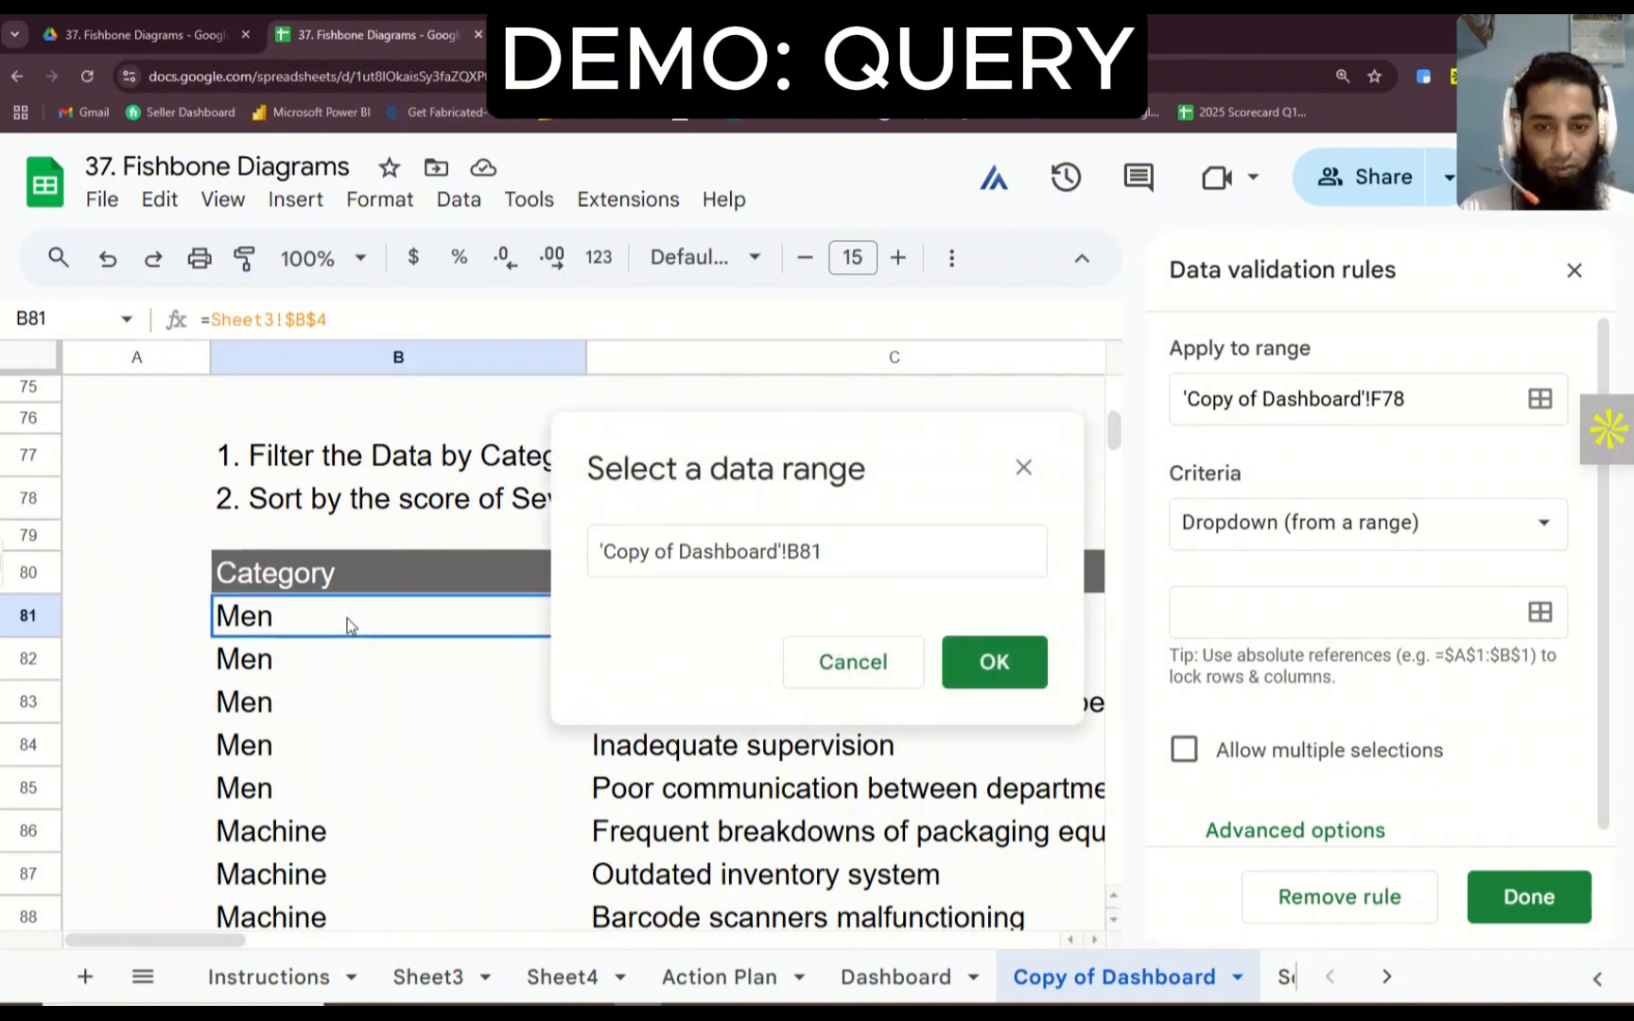
pyautogui.hotkey('ctrl', 'shift', 'Down')
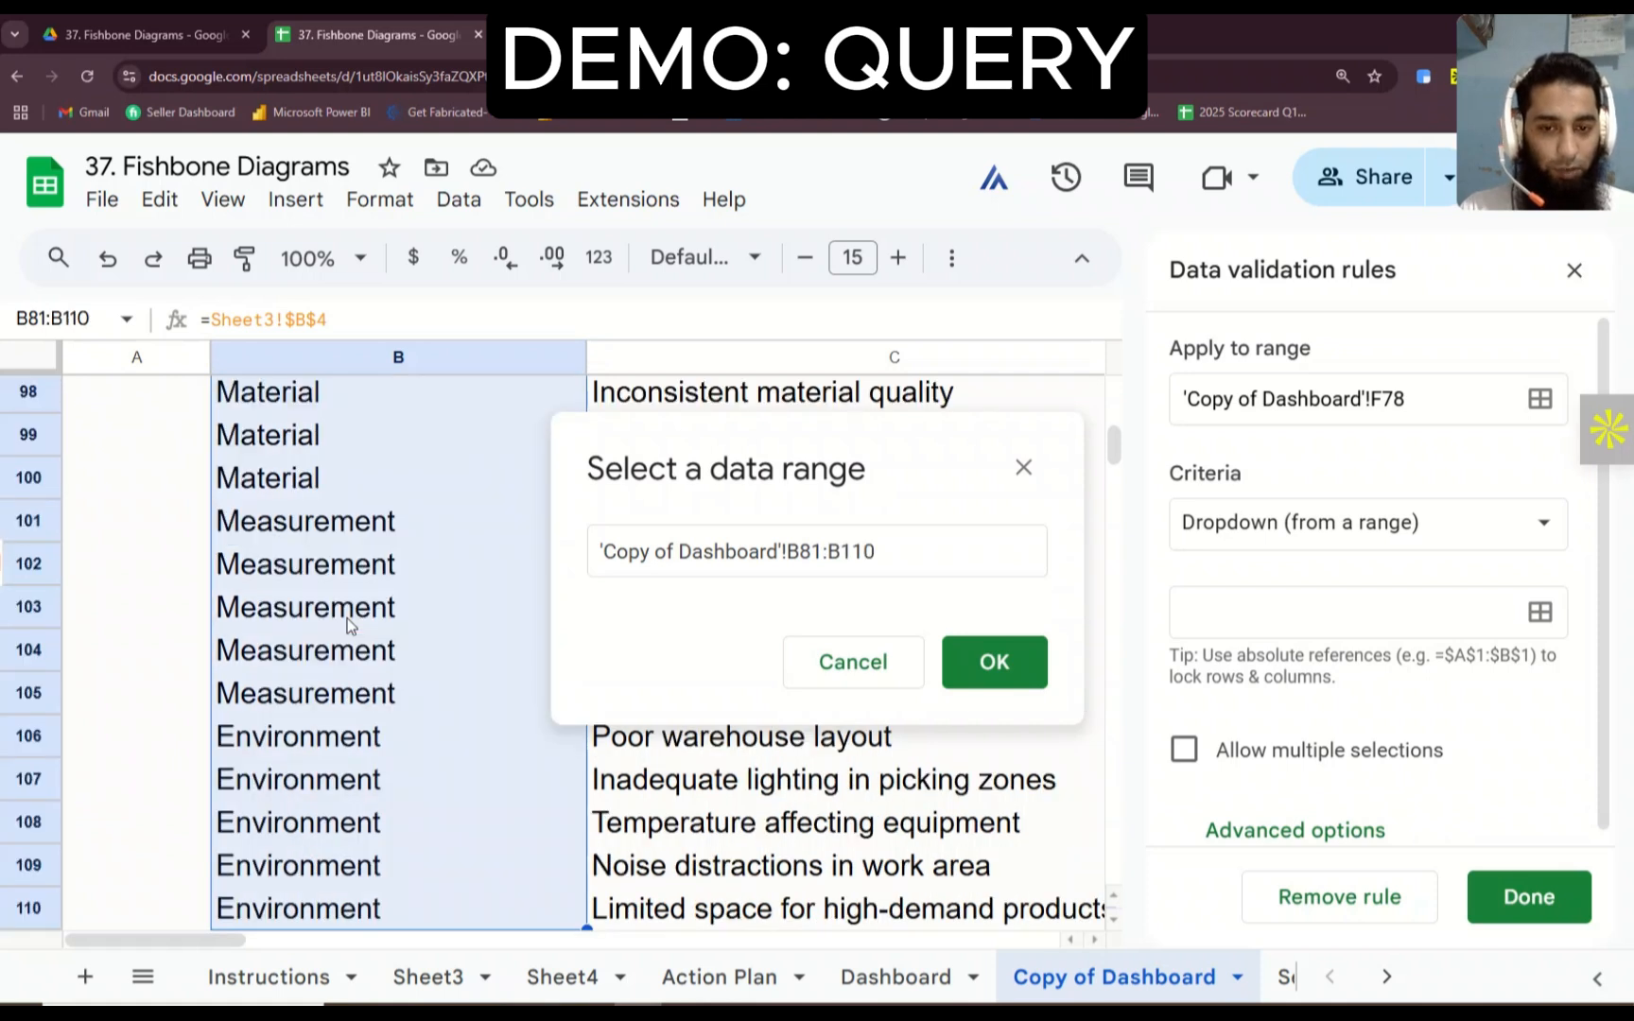
pyautogui.click(1004, 667)
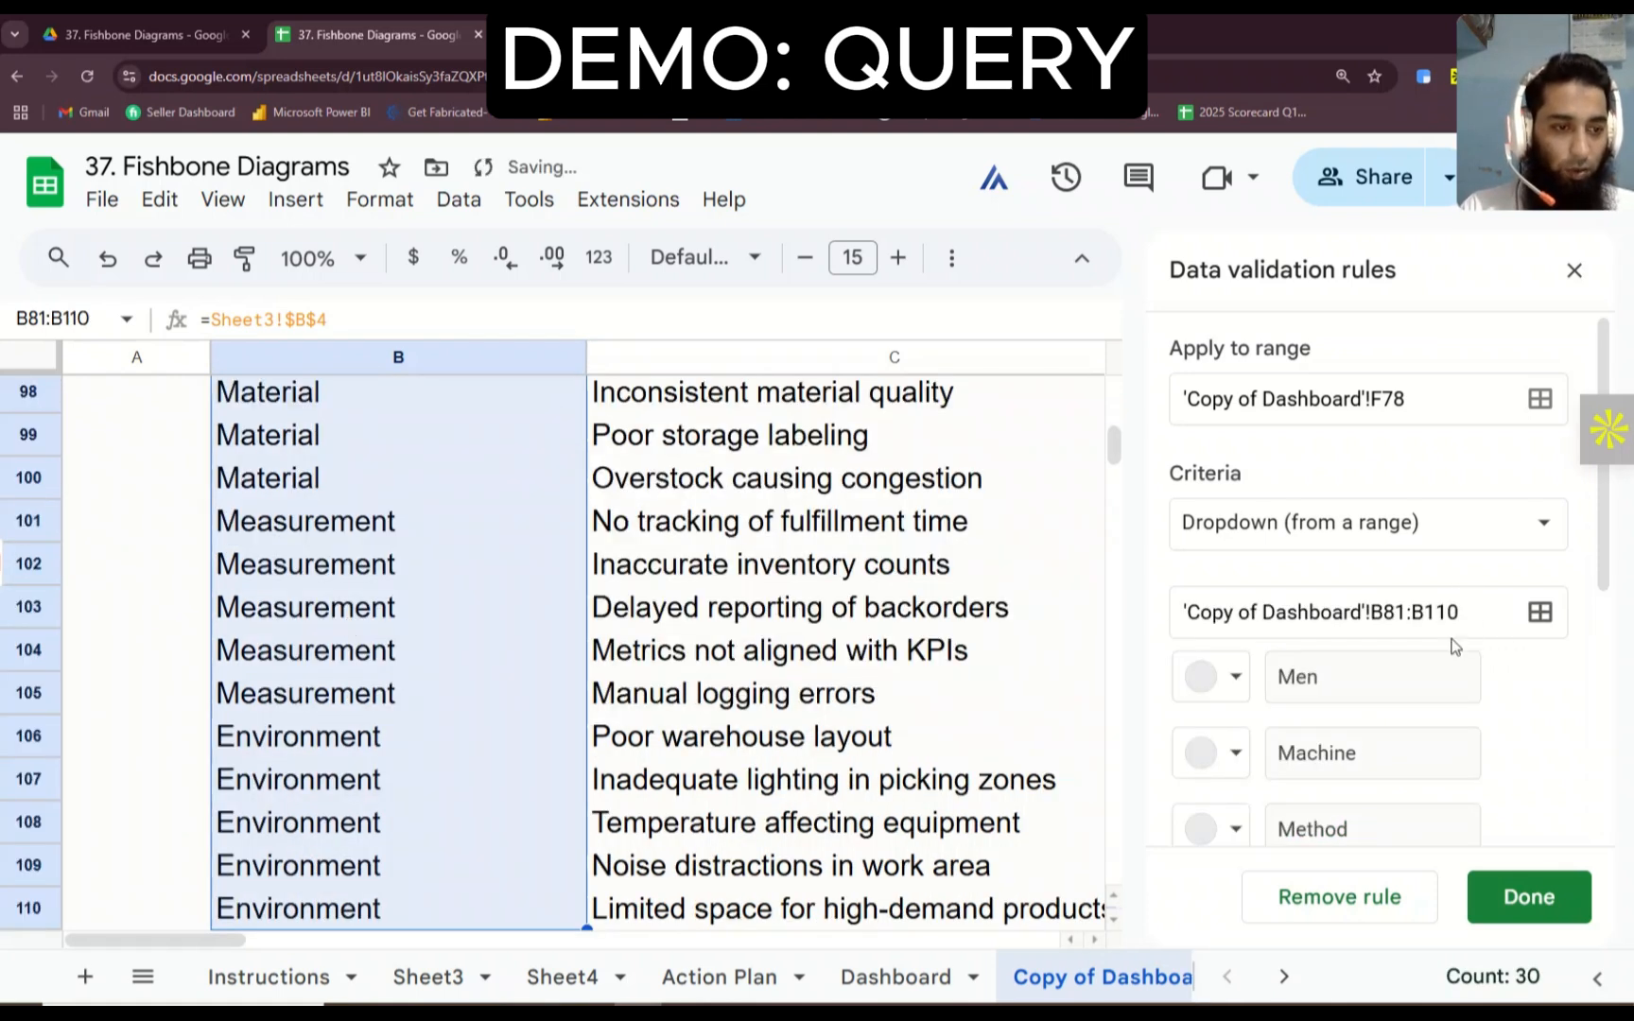
pyautogui.scroll(-2, 1451, 624)
pyautogui.scroll(-3, 1333, 605)
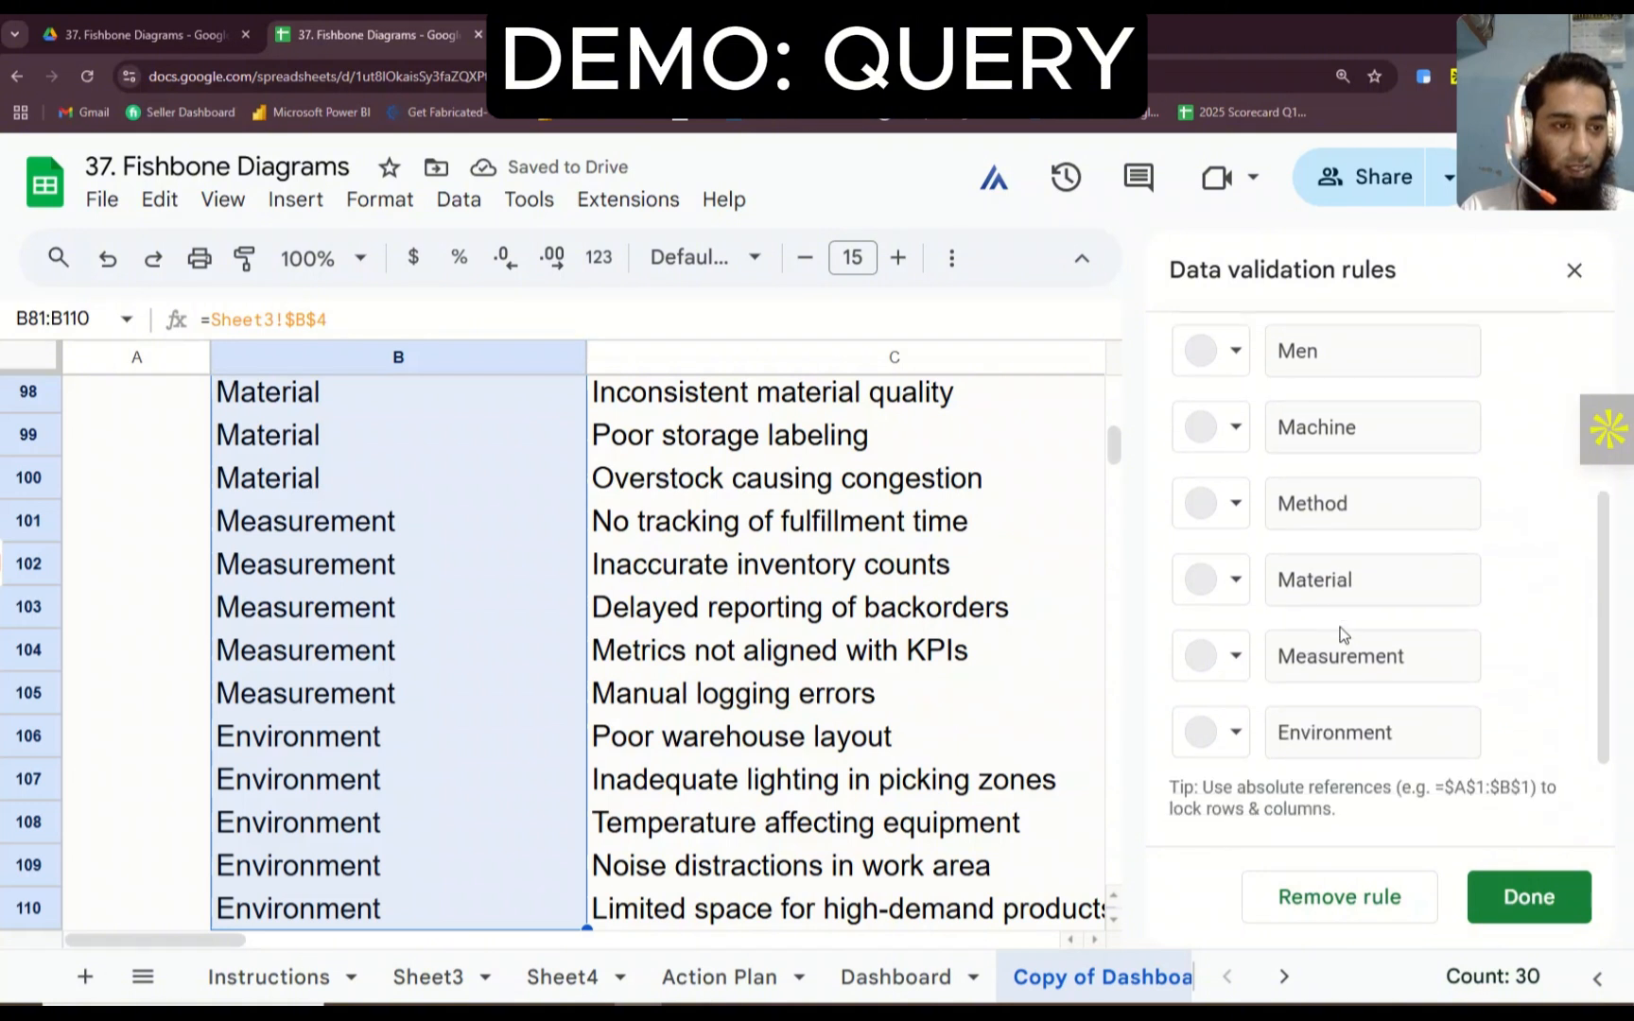
pyautogui.click(1532, 898)
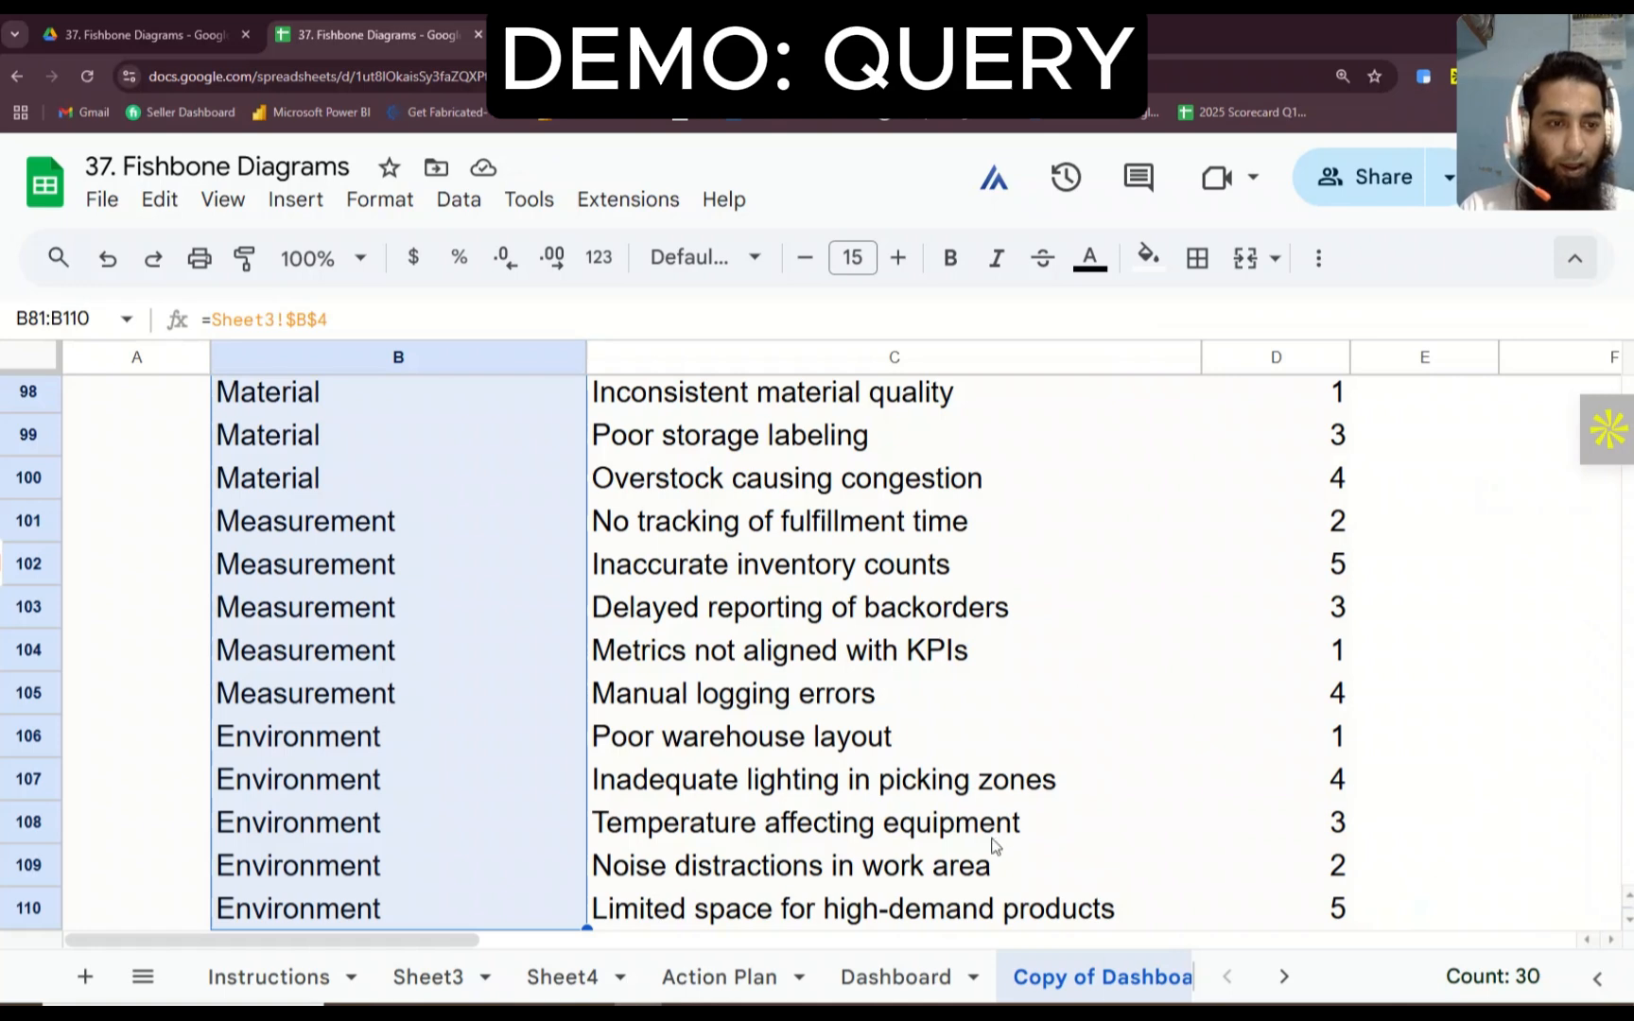
# Step: Replace the "Method" condition in the F81 FILTER formula with a reference to the dropdown cell F78
pyautogui.scroll(8, 995, 844)
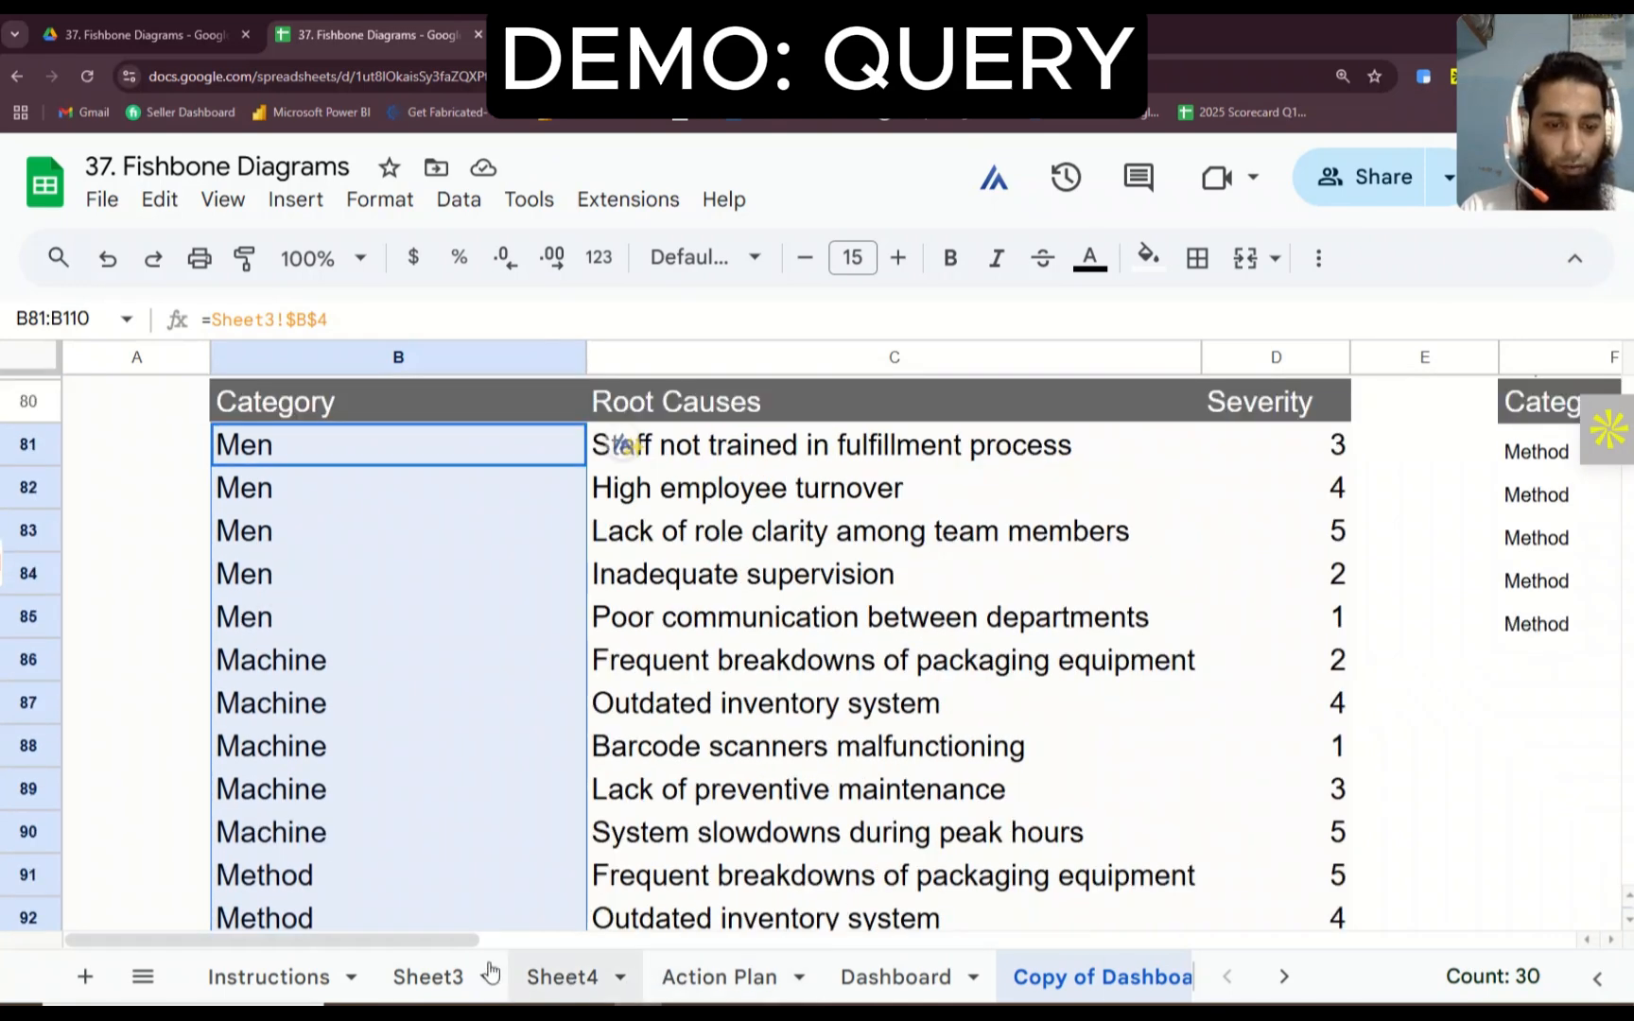
pyautogui.hscroll(2, 613, 940)
pyautogui.hscroll(5, 804, 936)
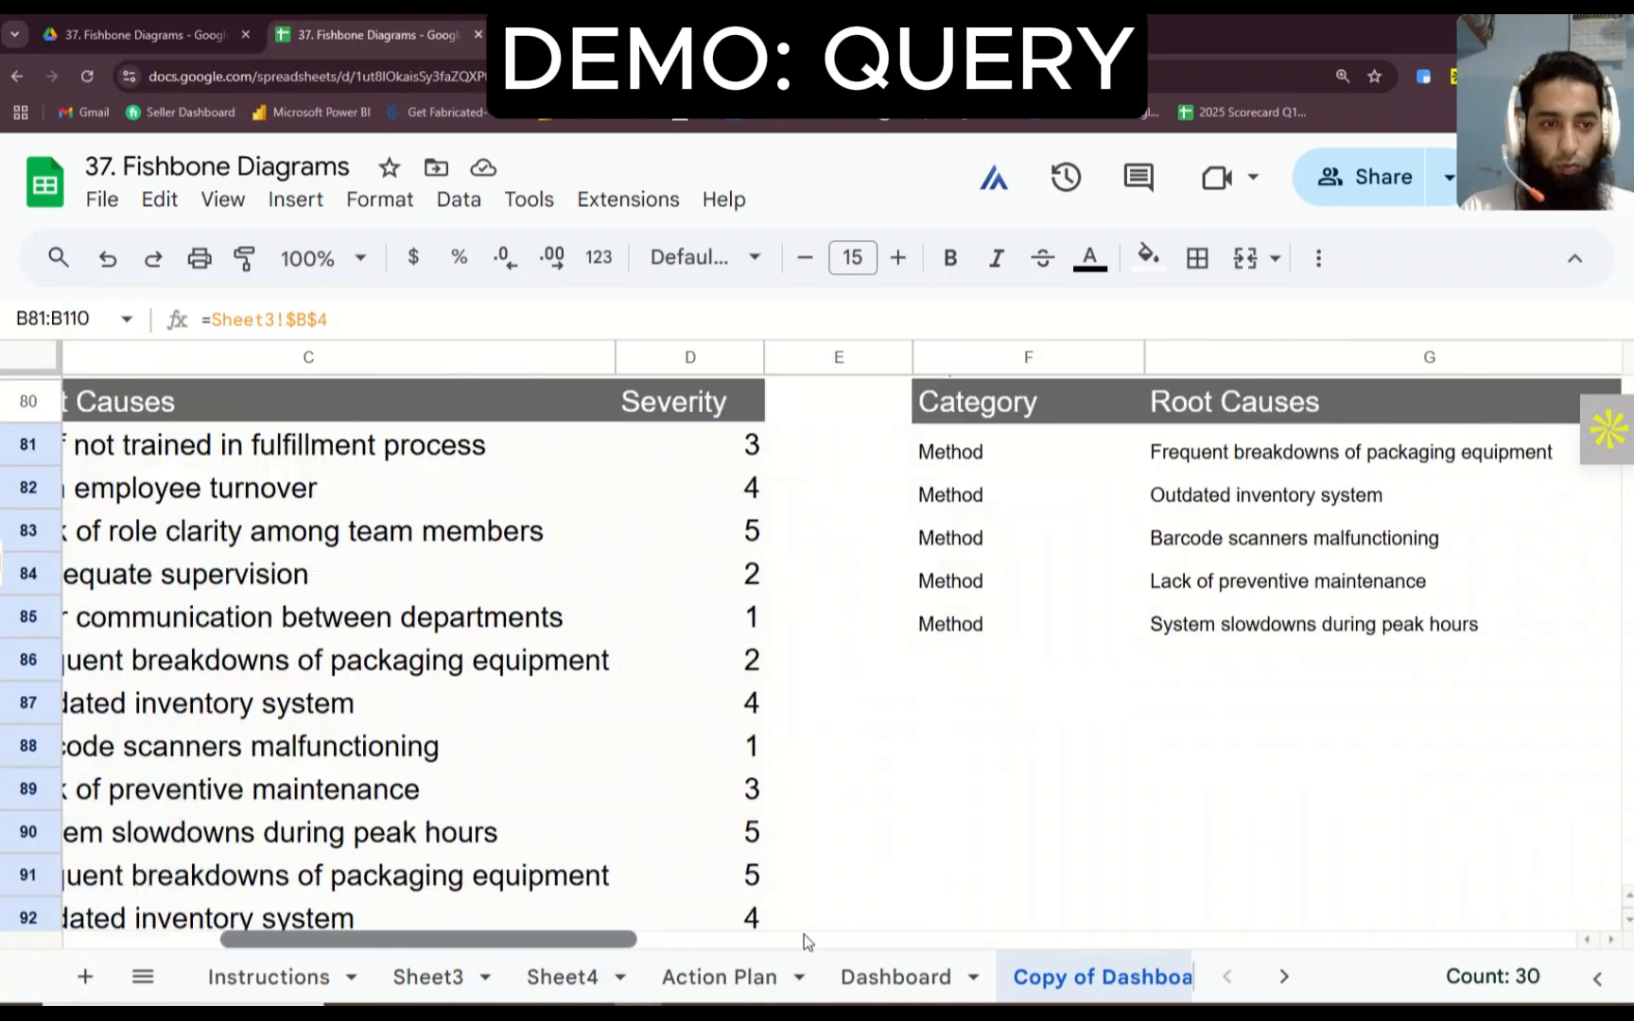
pyautogui.hscroll(3, 803, 934)
pyautogui.scroll(3, 518, 780)
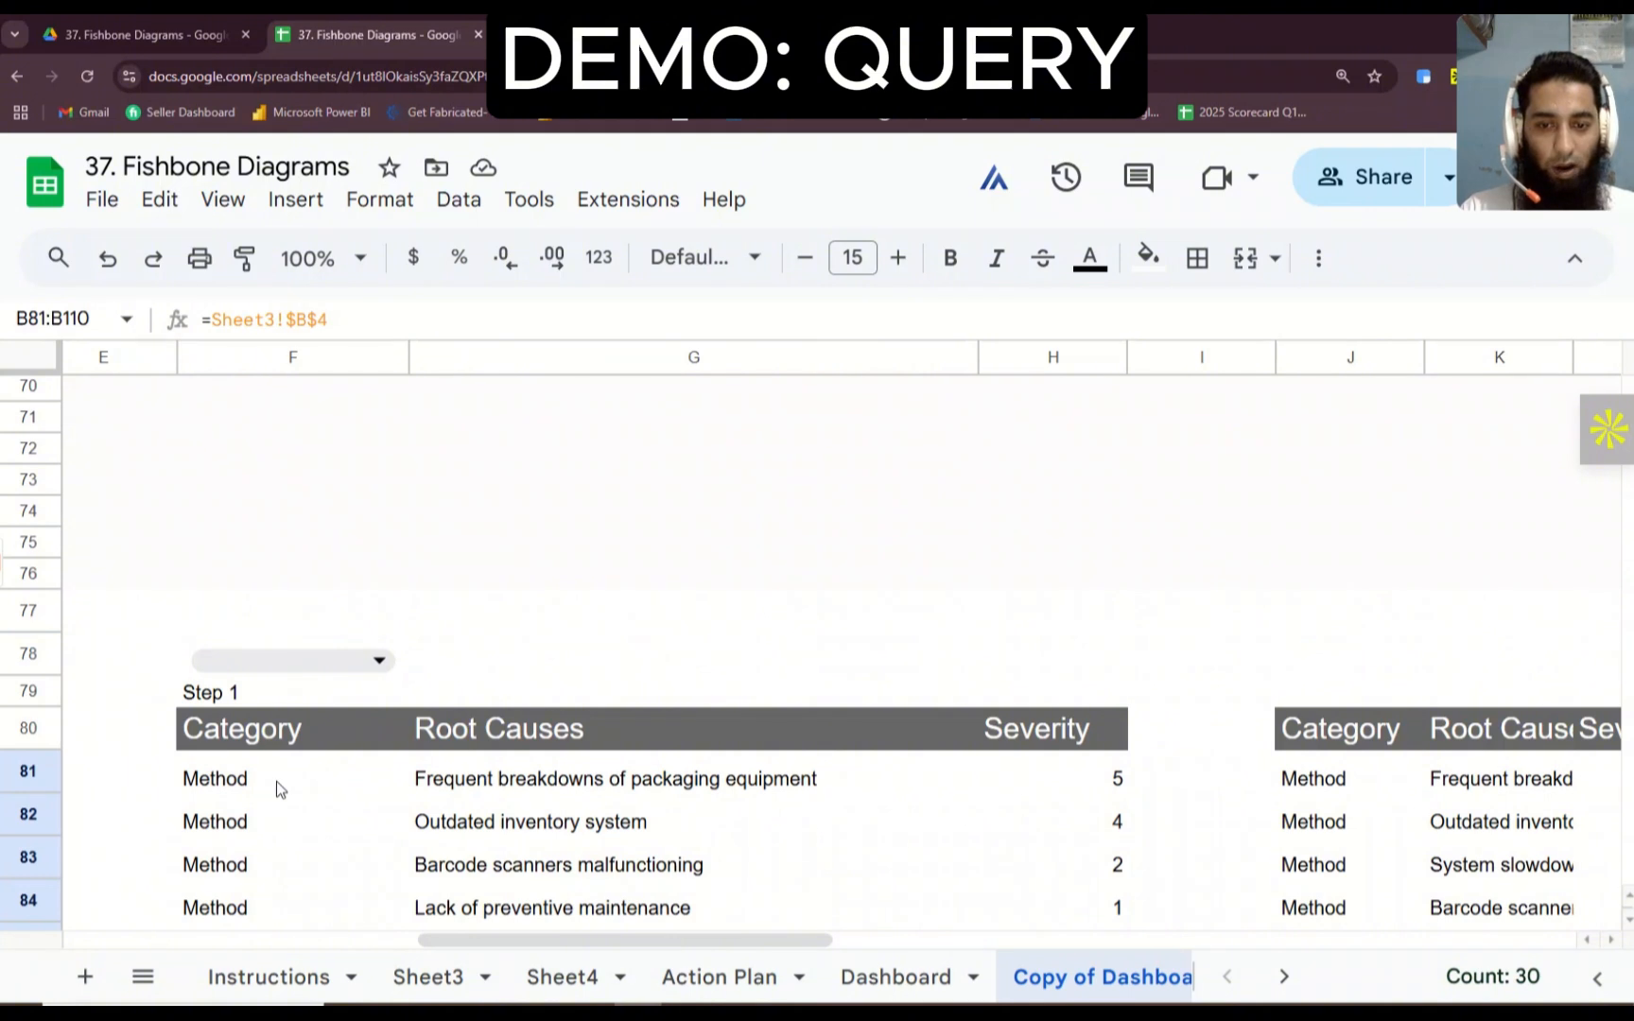
pyautogui.click(280, 789)
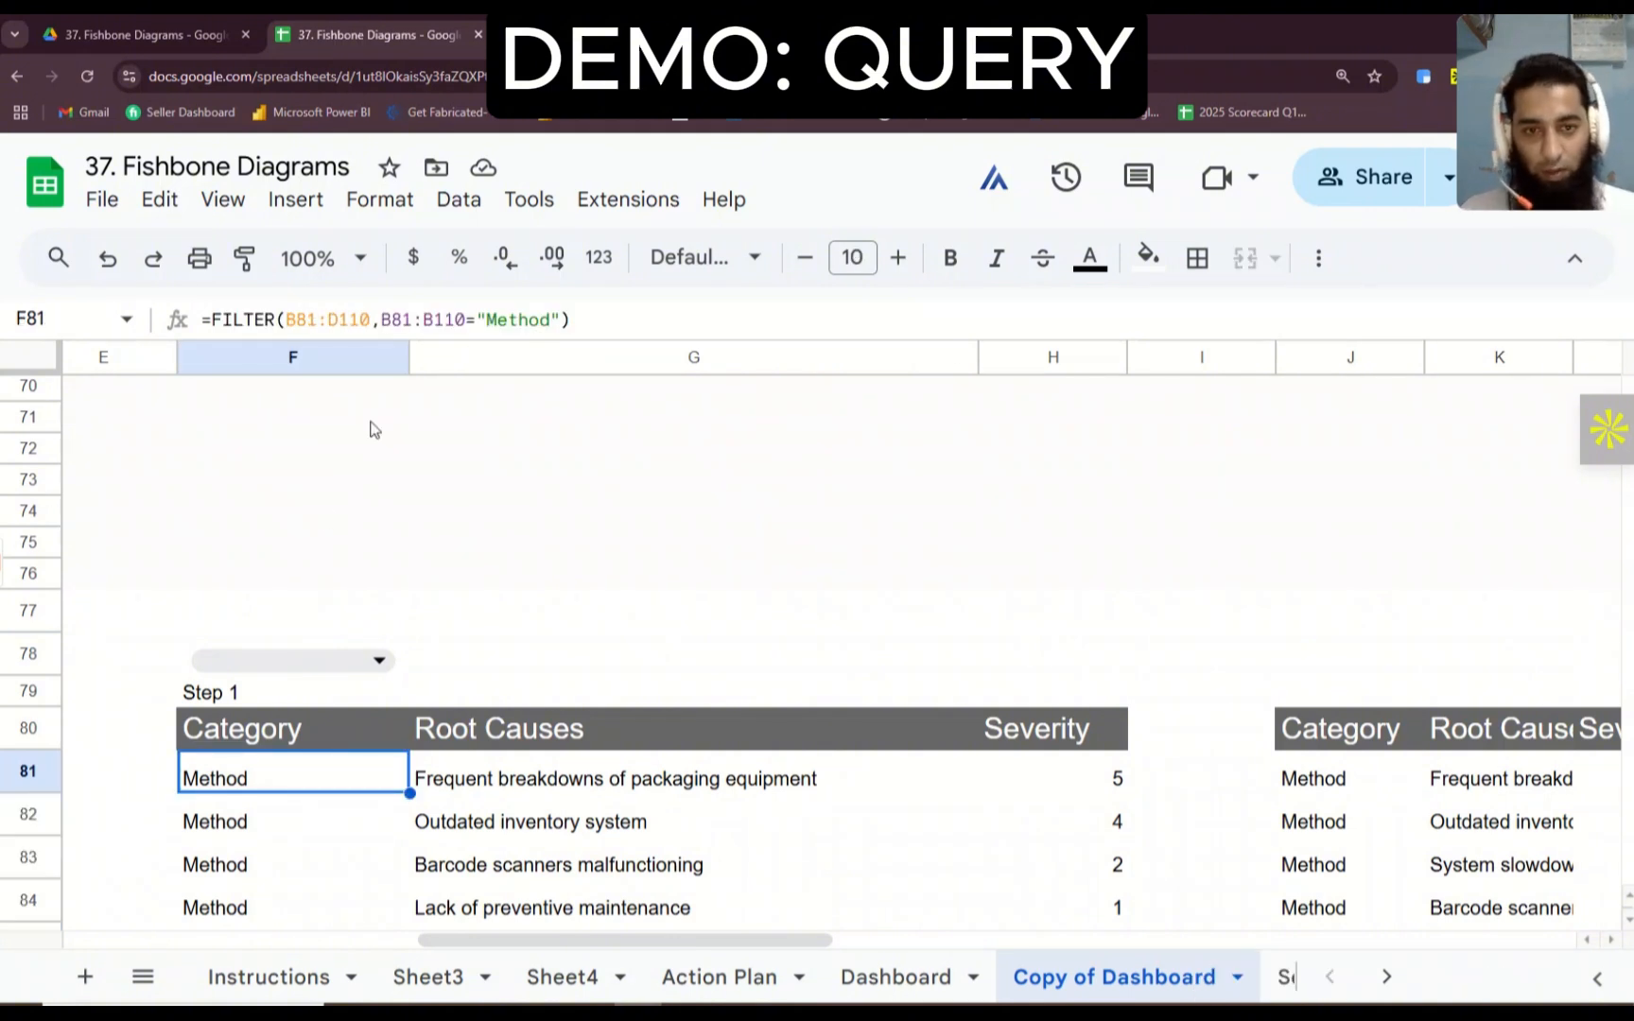
pyautogui.click(564, 320)
pyautogui.press('BackSpace')
pyautogui.press('BackSpace')
pyautogui.press('BackSpace')
pyautogui.press('BackSpace')
pyautogui.press('BackSpace')
pyautogui.press('BackSpace')
pyautogui.press('BackSpace')
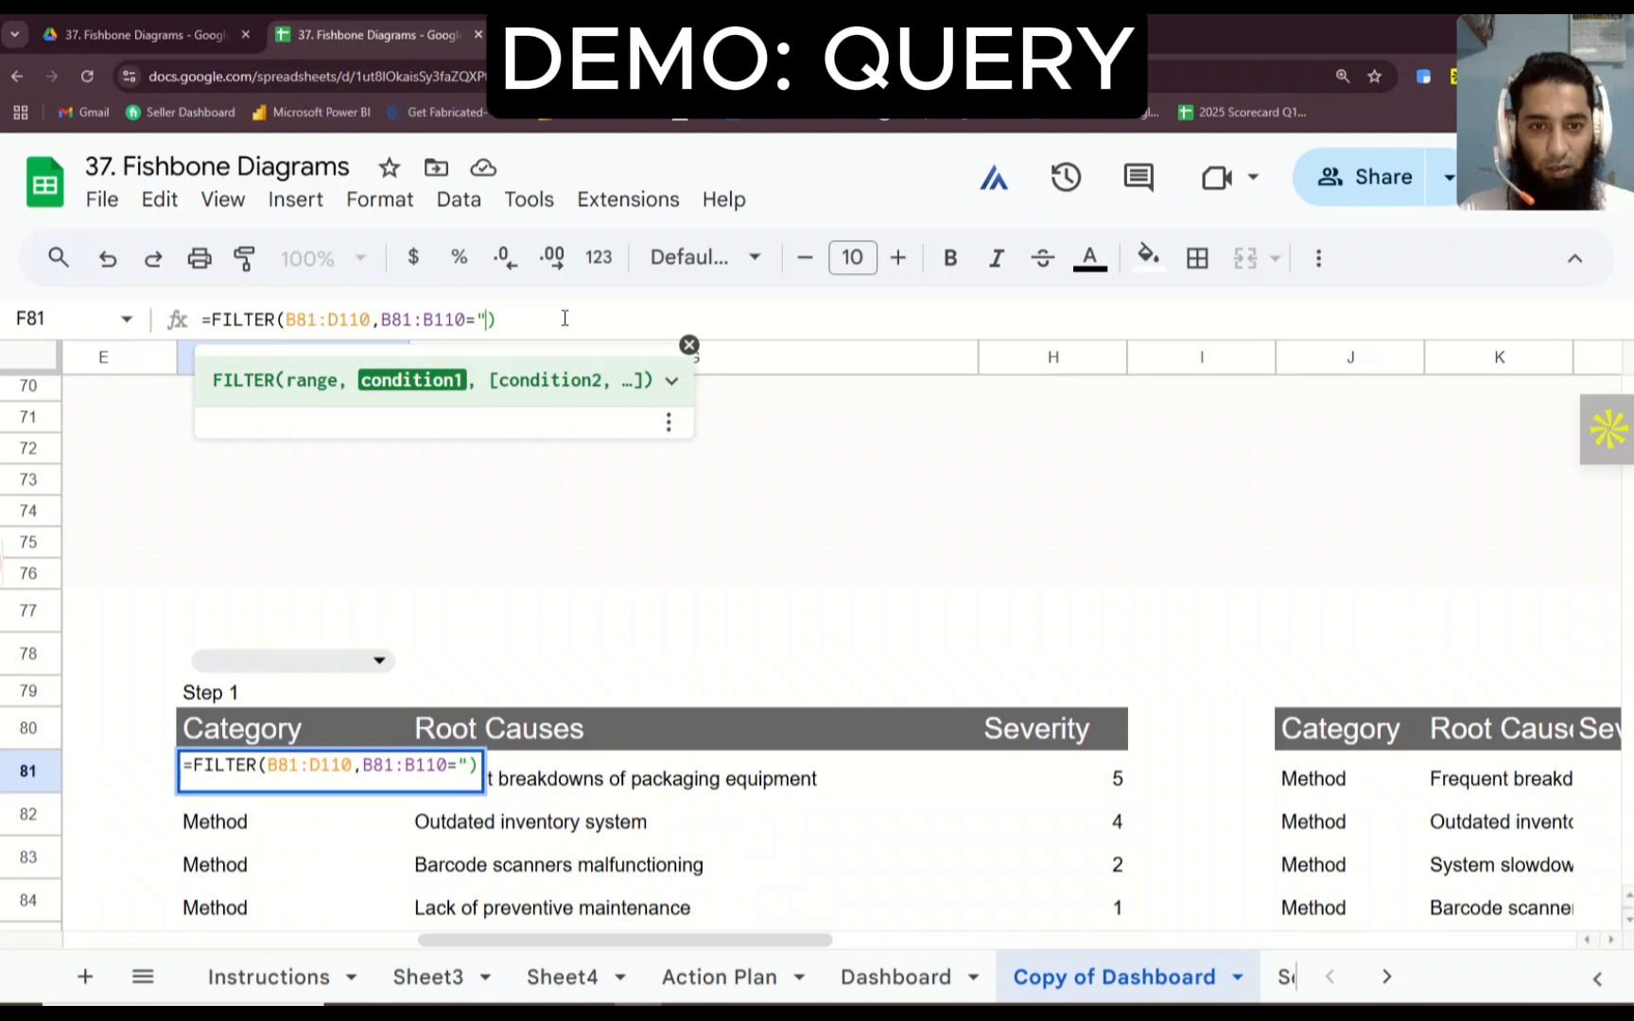
pyautogui.press('BackSpace')
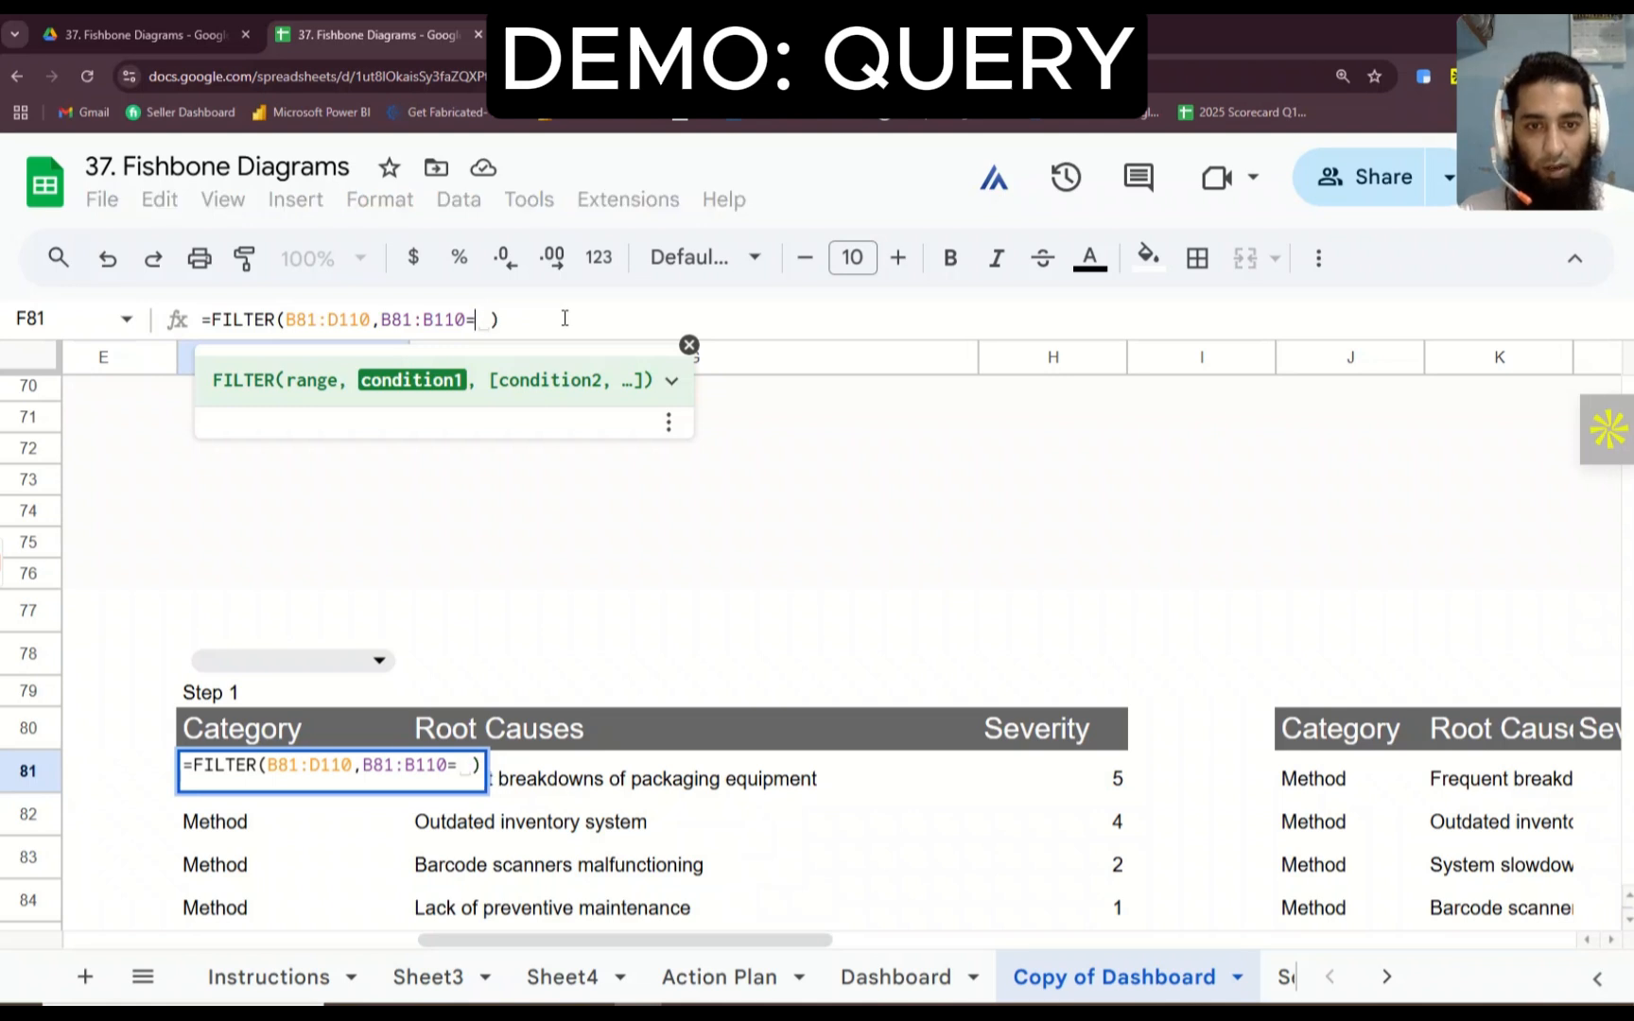
pyautogui.click(265, 654)
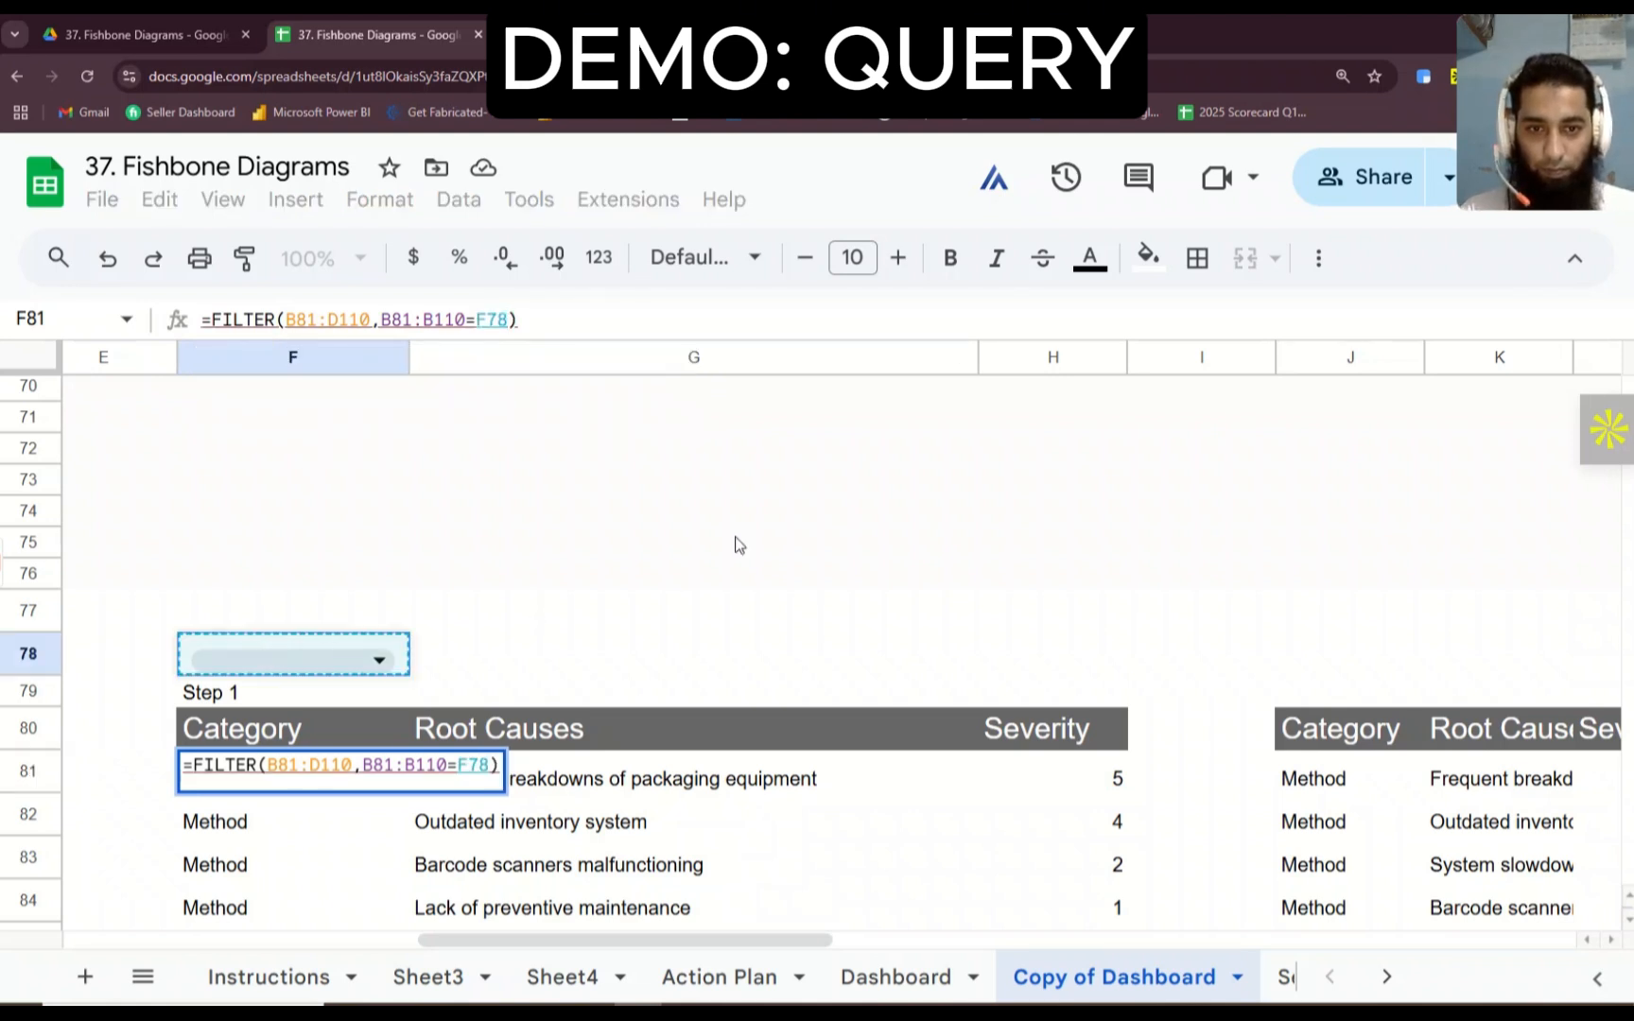
pyautogui.press('Return')
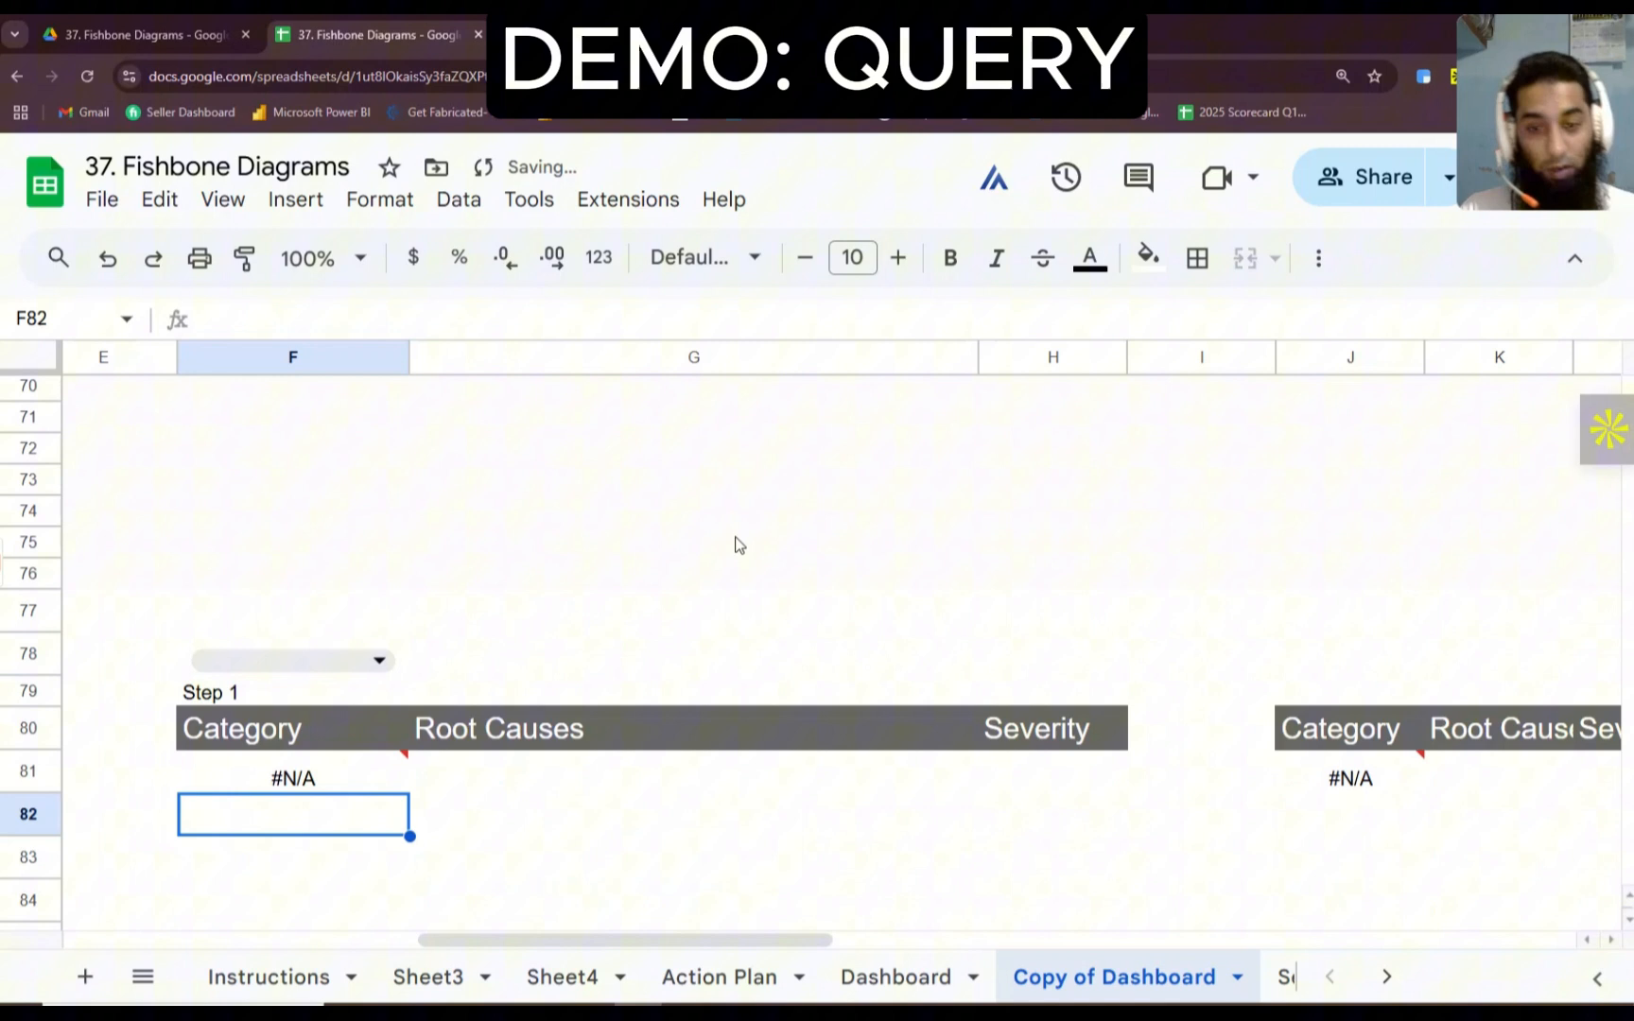
# Step: Choose Material in the F78 dropdown and compare the source, filtered and sorted tables
pyautogui.click(371, 657)
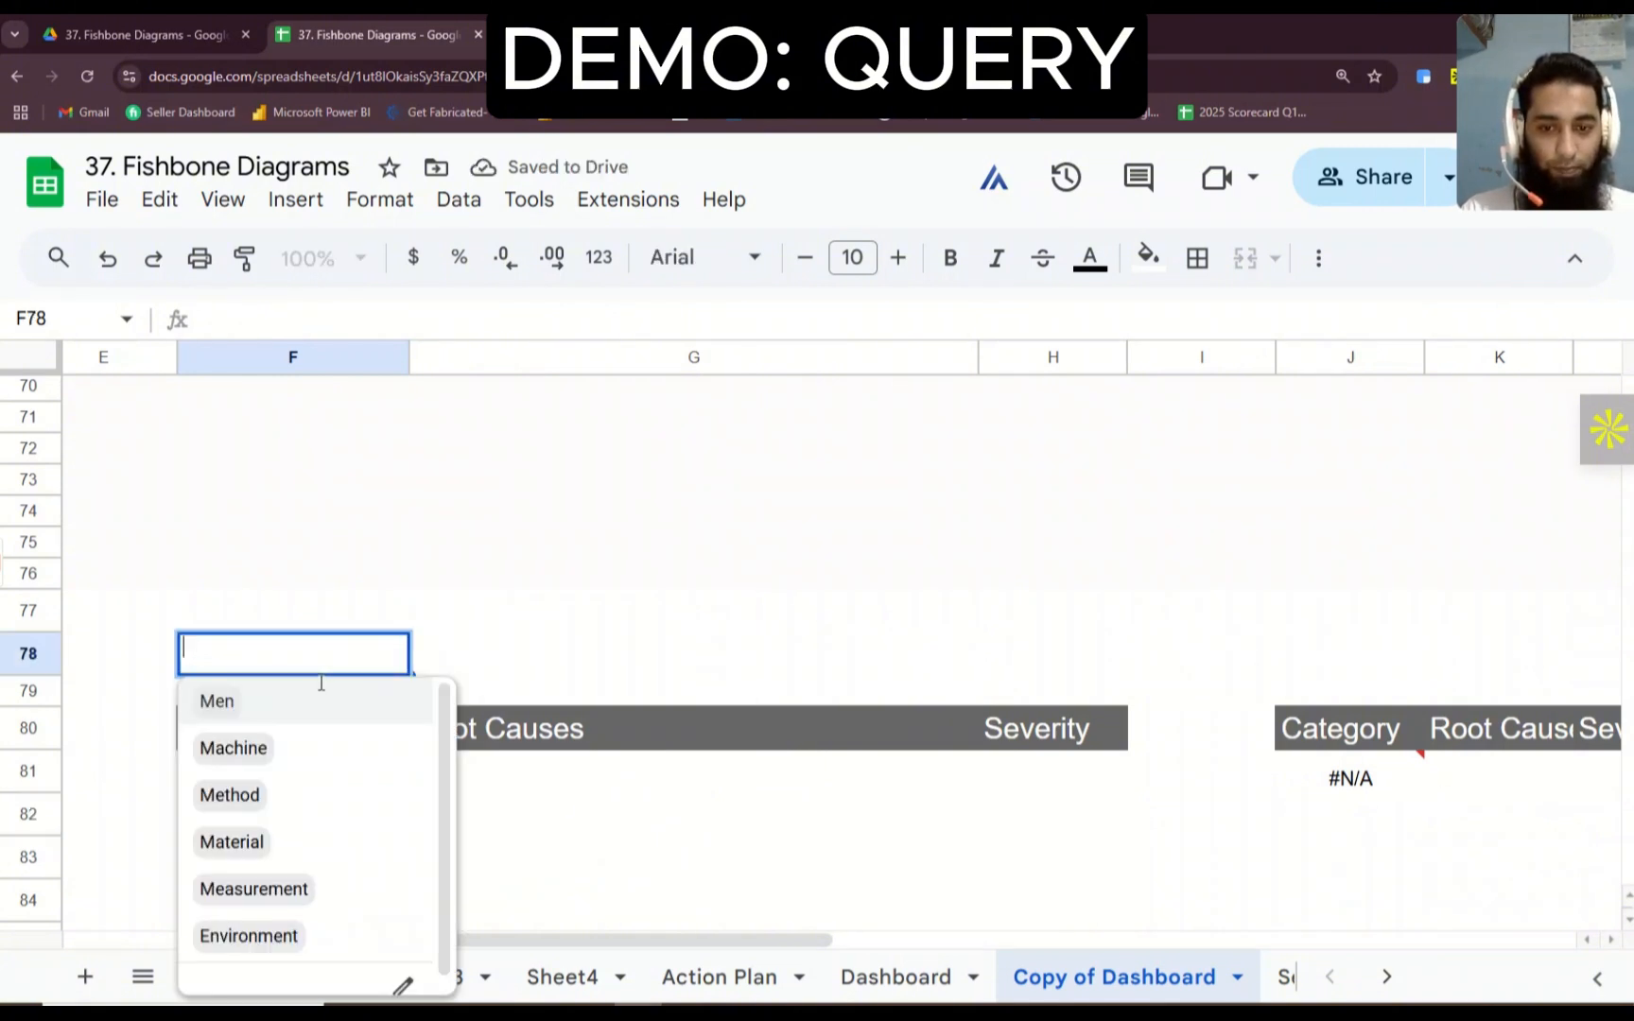
pyautogui.click(231, 840)
pyautogui.scroll(-1, 711, 780)
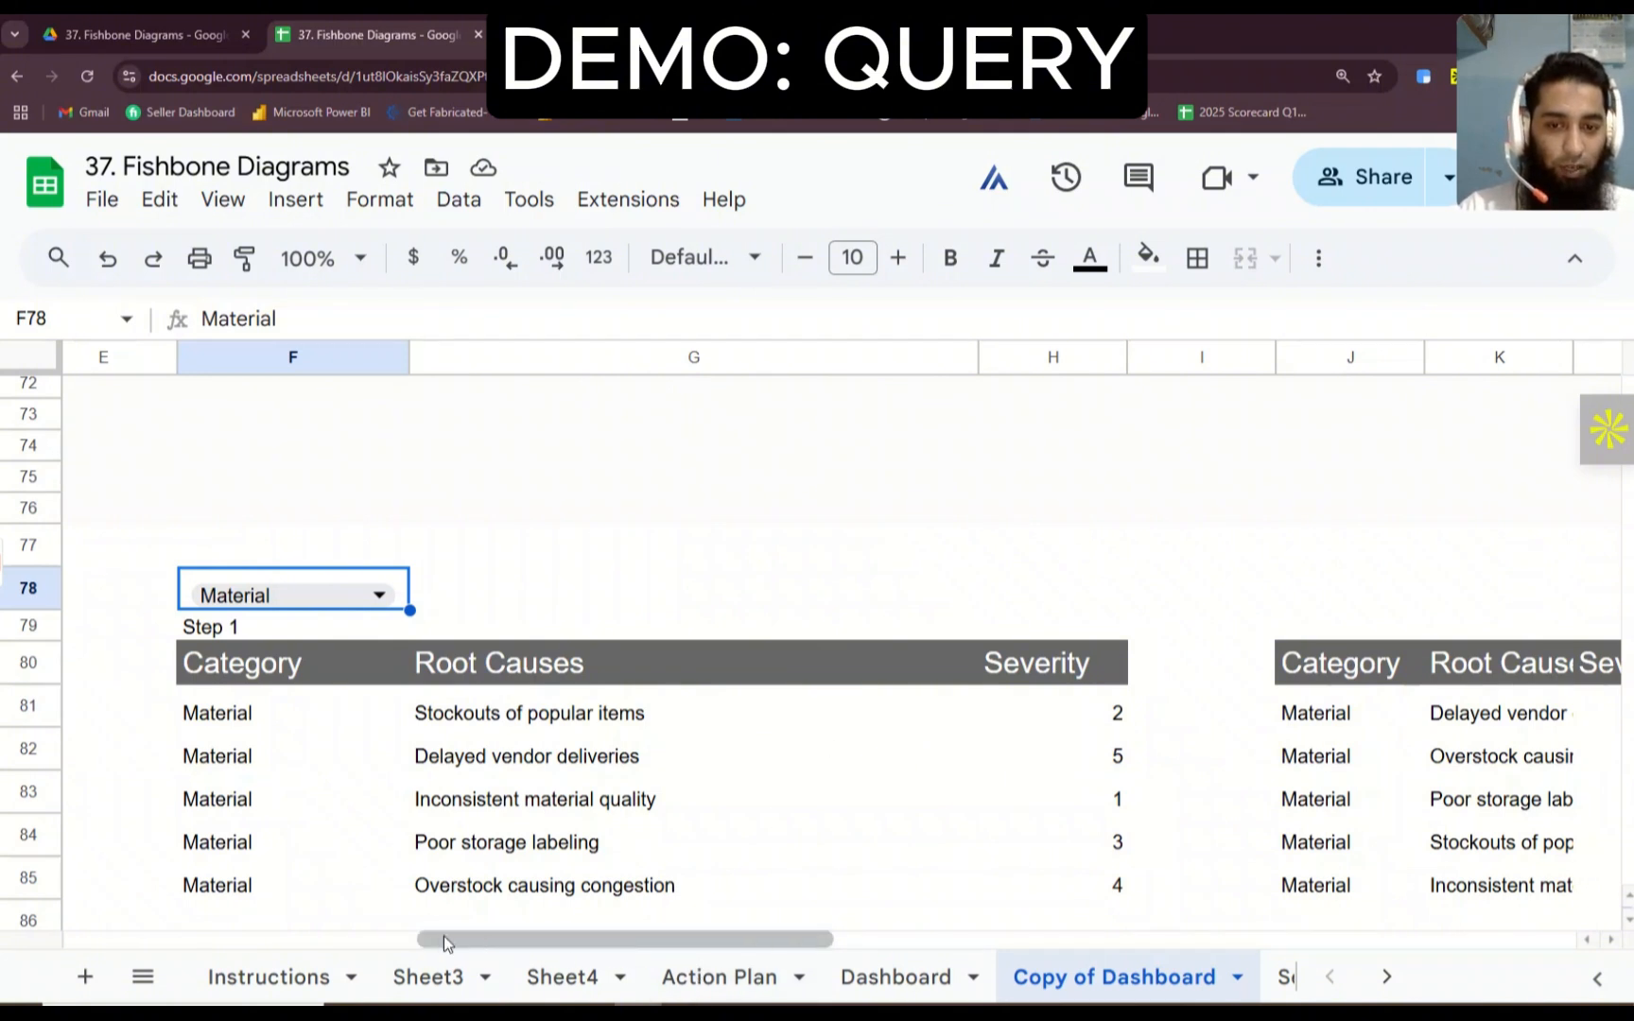
pyautogui.moveTo(449, 941); pyautogui.dragTo(142, 917)
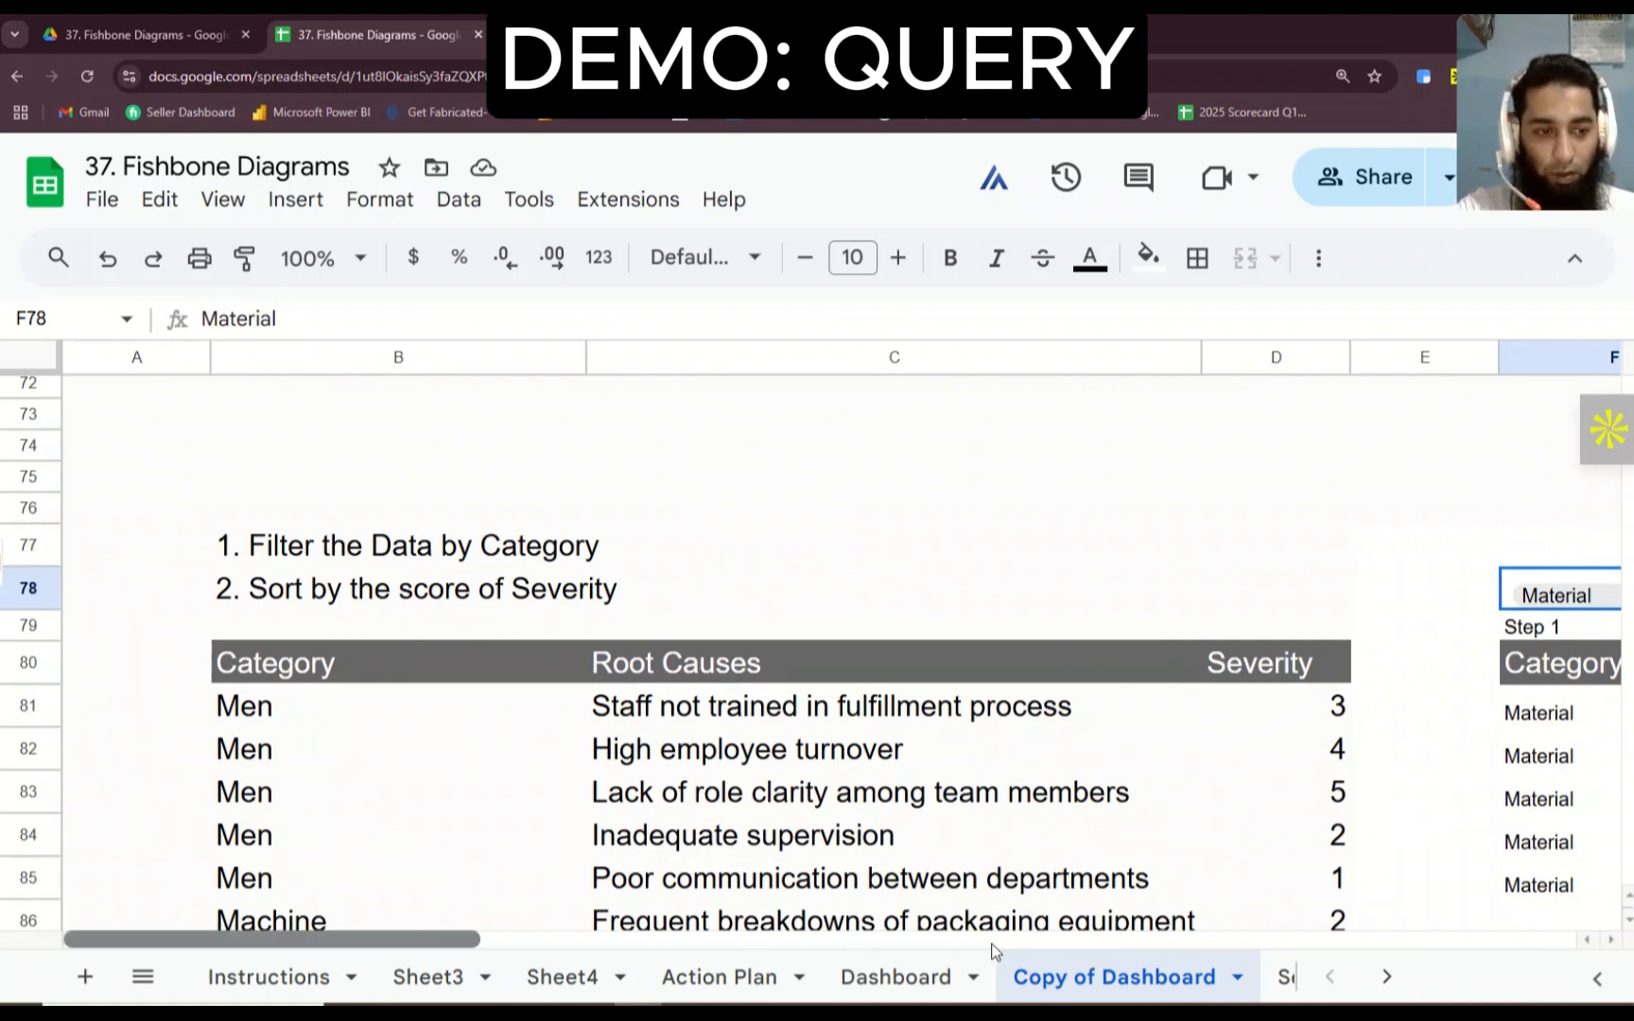
pyautogui.moveTo(1093, 942); pyautogui.dragTo(786, 994)
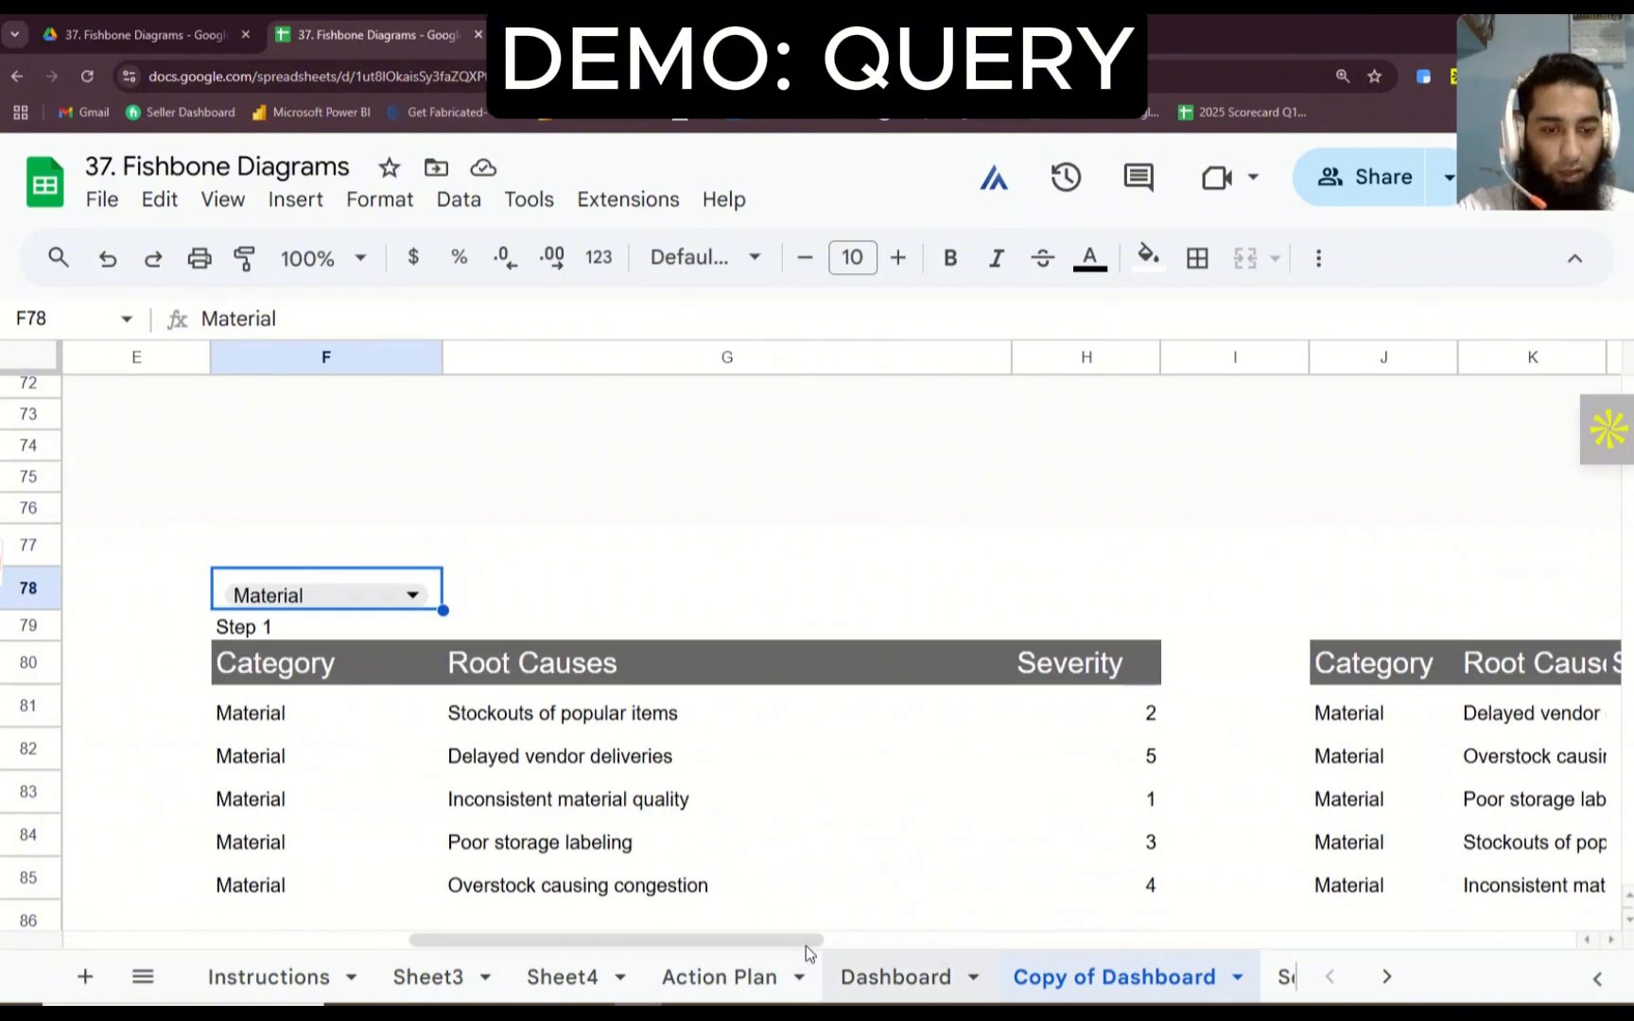
pyautogui.scroll(-1, 799, 949)
pyautogui.moveTo(796, 951); pyautogui.dragTo(977, 955)
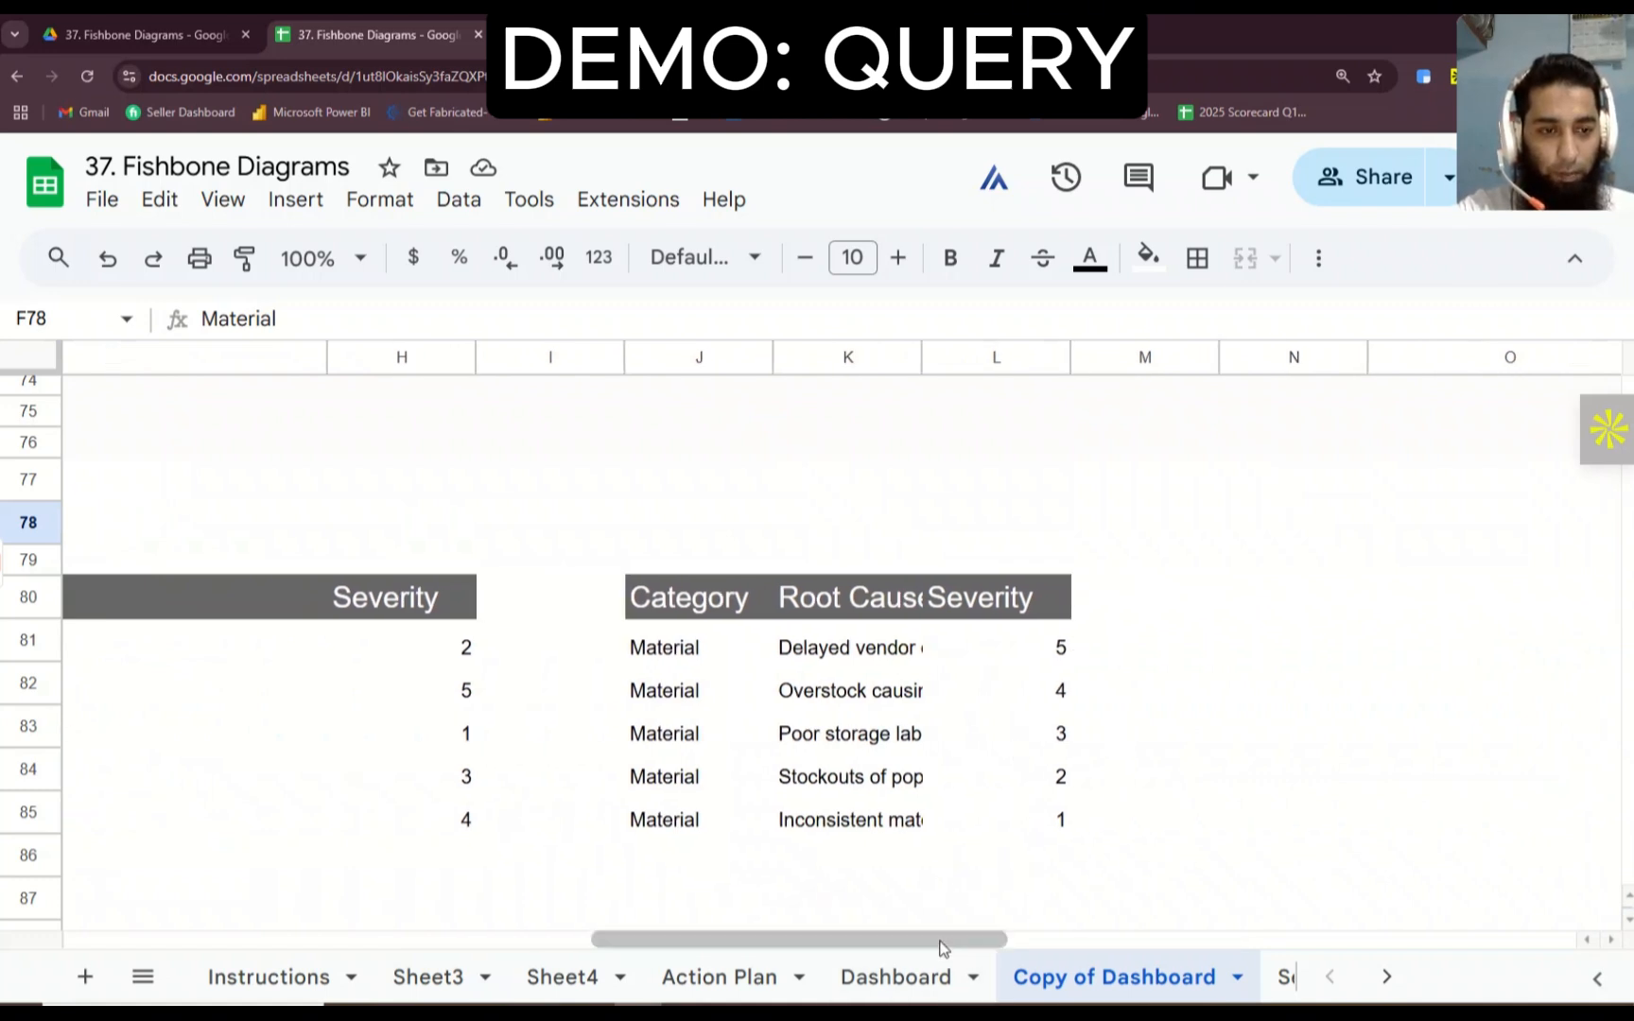
pyautogui.moveTo(941, 943); pyautogui.dragTo(634, 952)
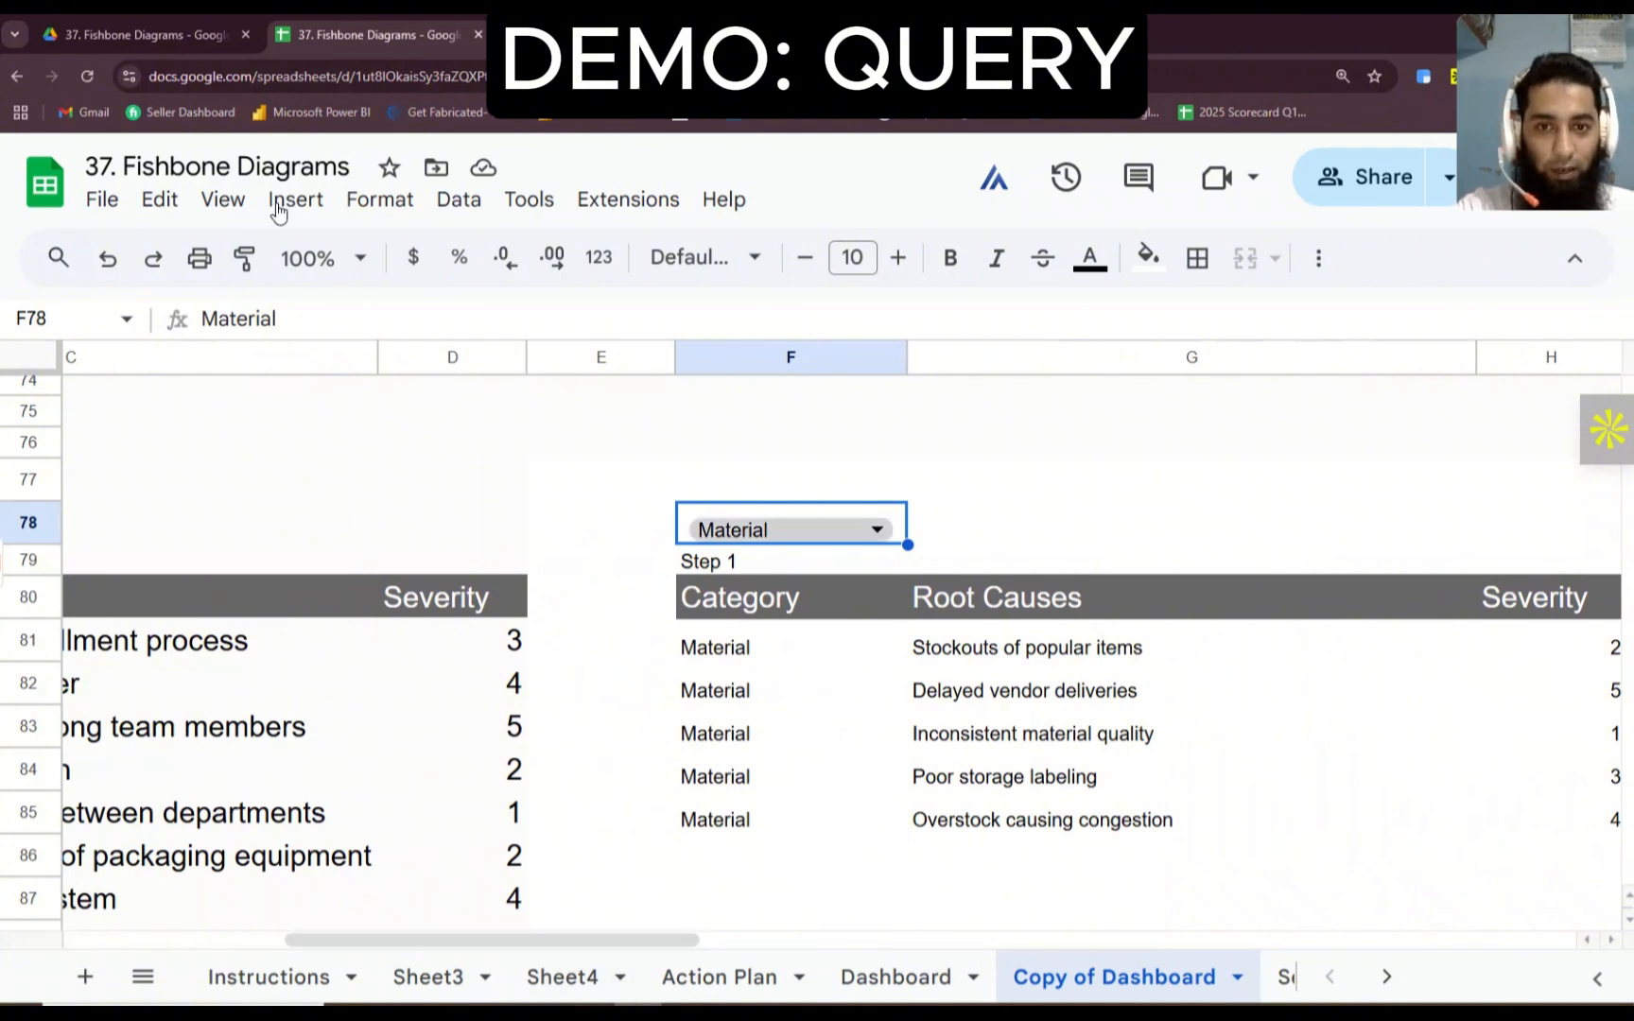
# Step: Align the F78 dropdown cell vertically to the middle and set its font size to 11
pyautogui.click(378, 206)
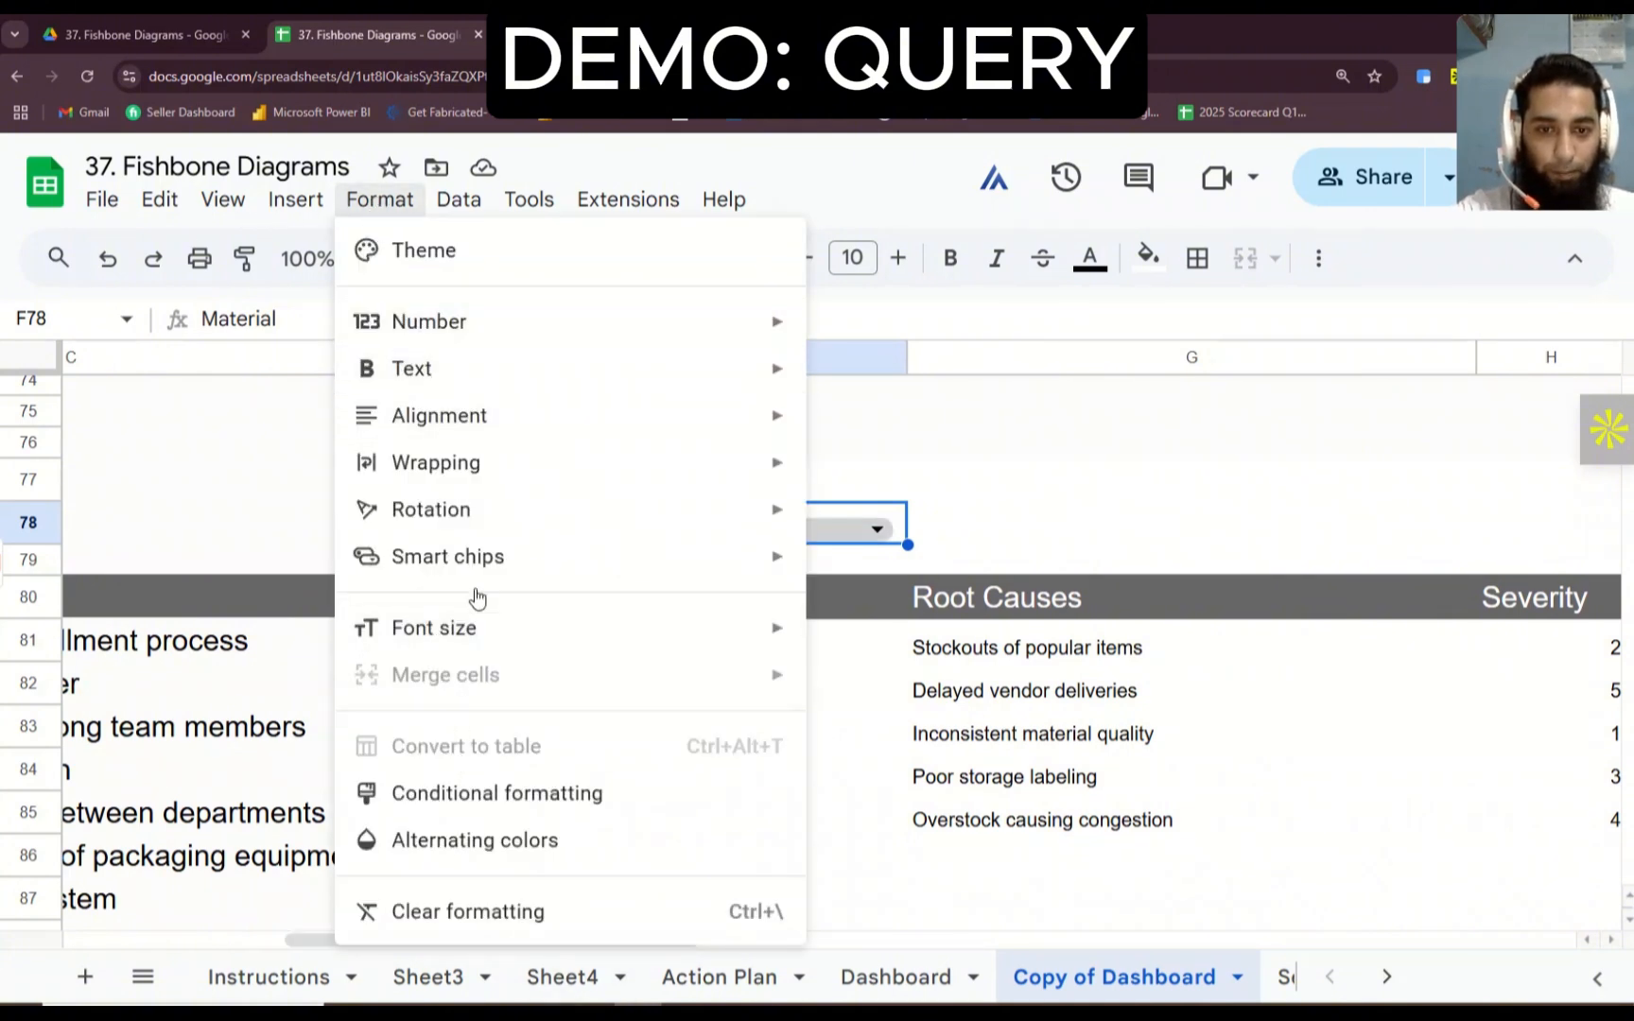
pyautogui.moveTo(503, 438)
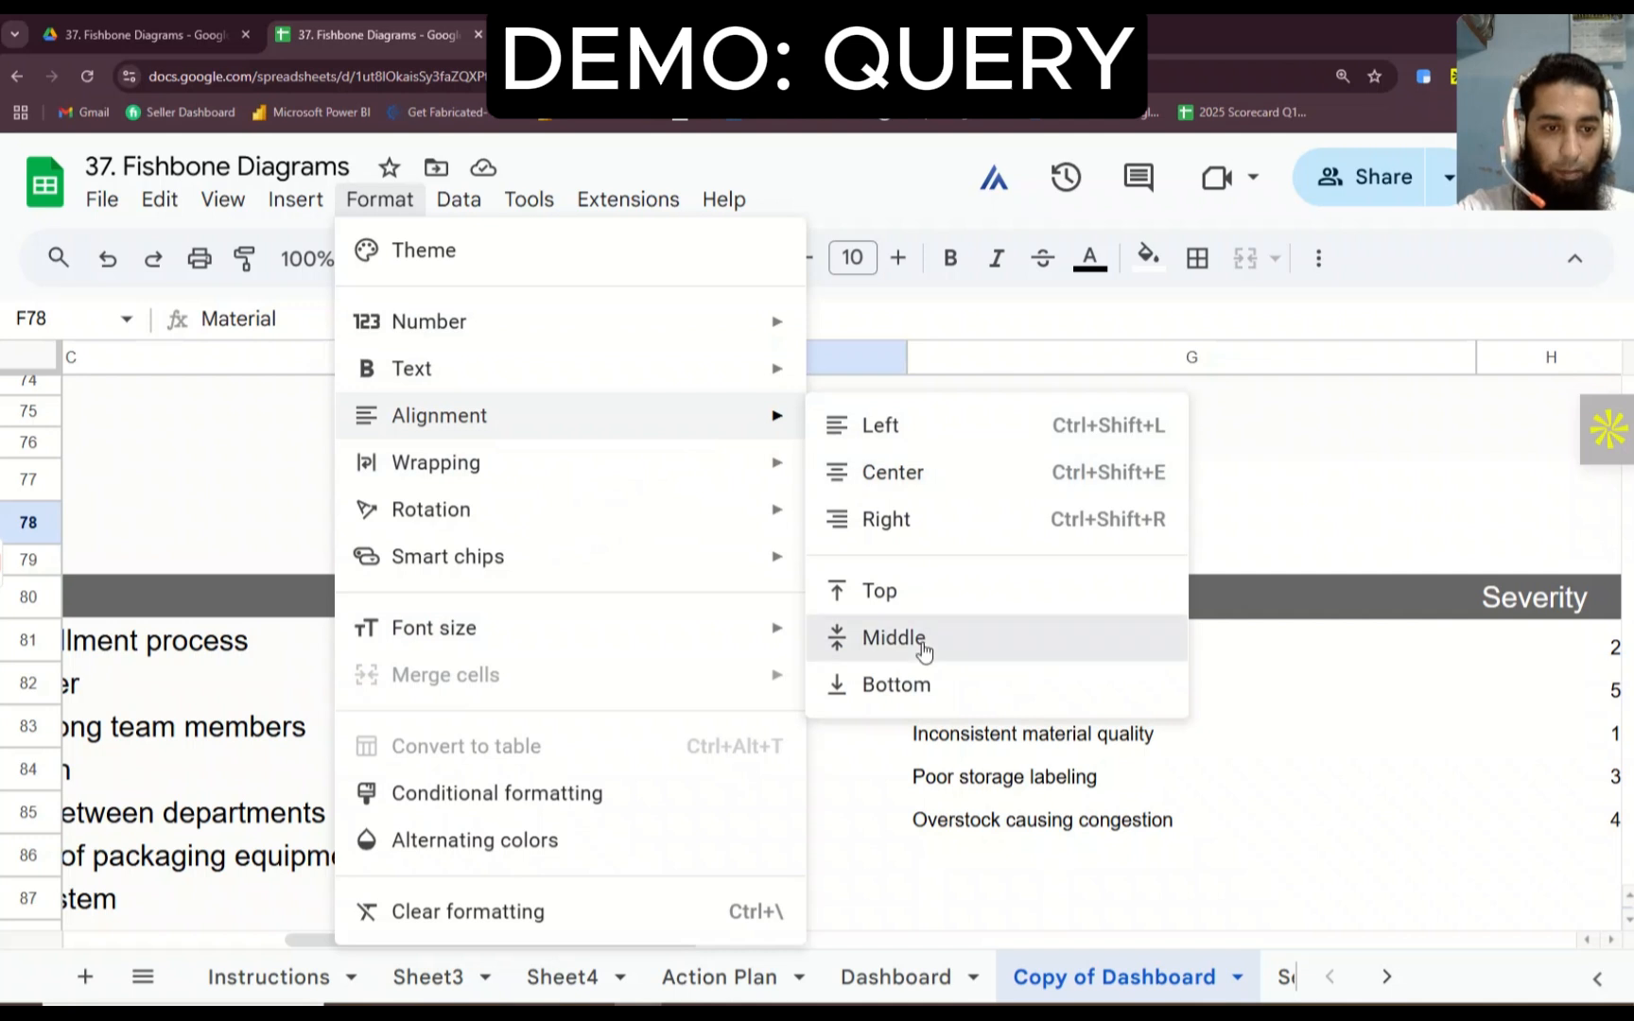
pyautogui.click(923, 649)
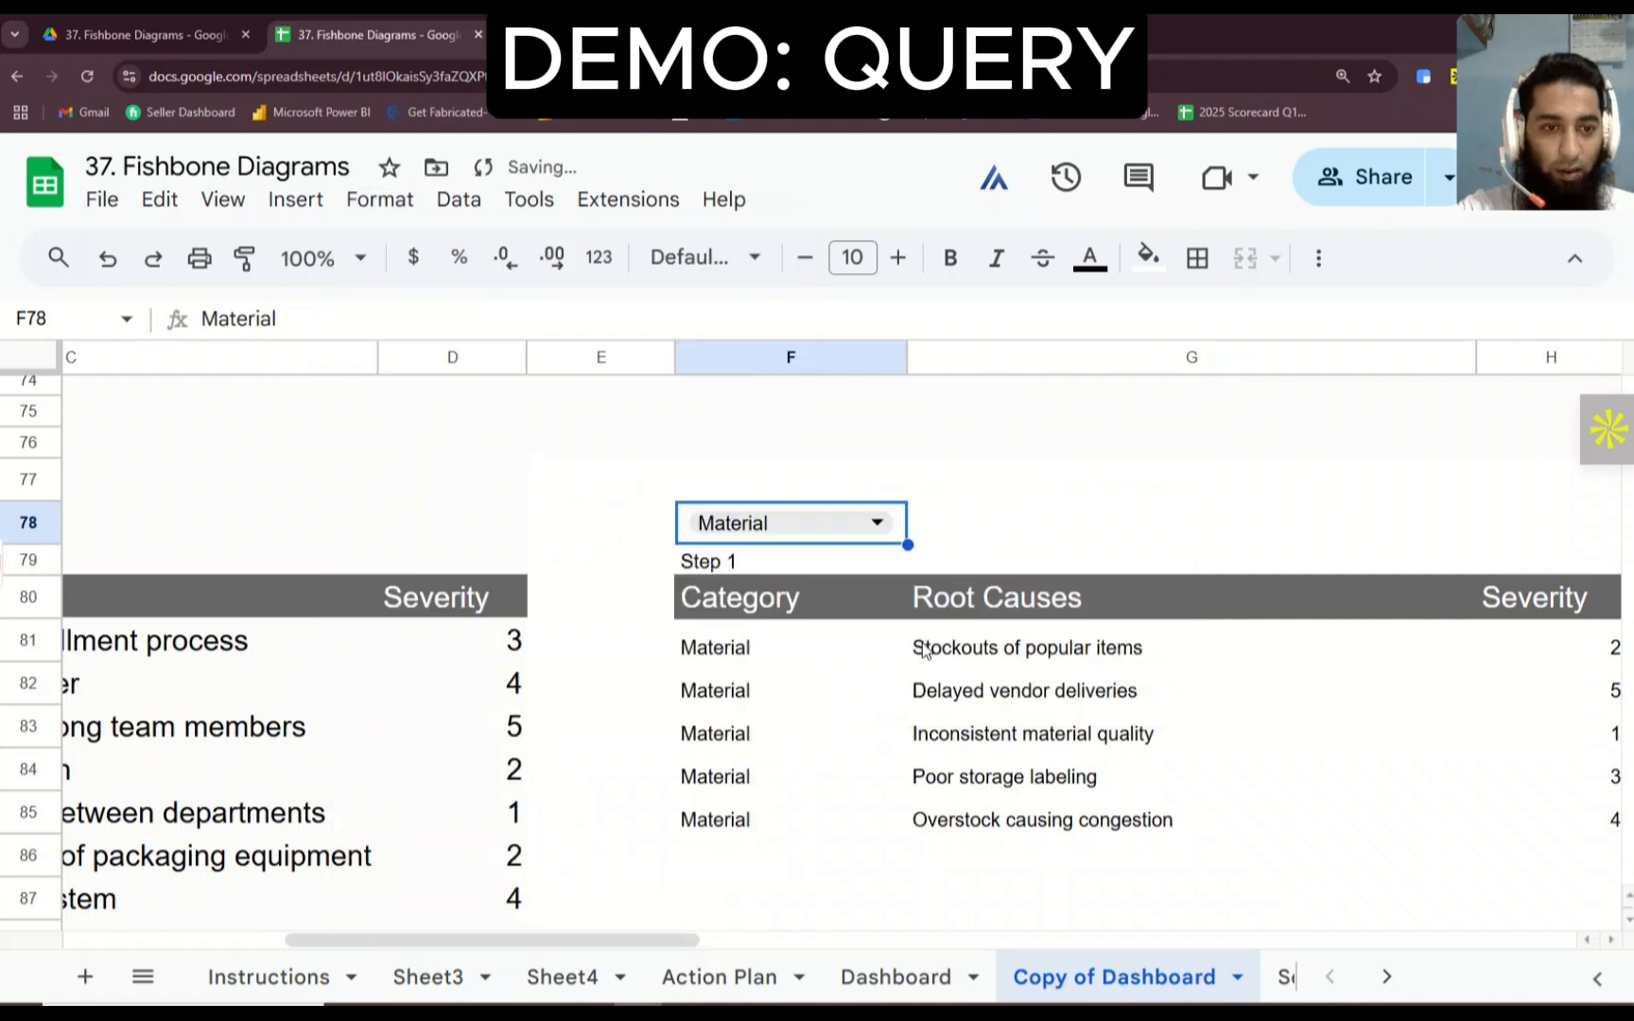
pyautogui.click(895, 258)
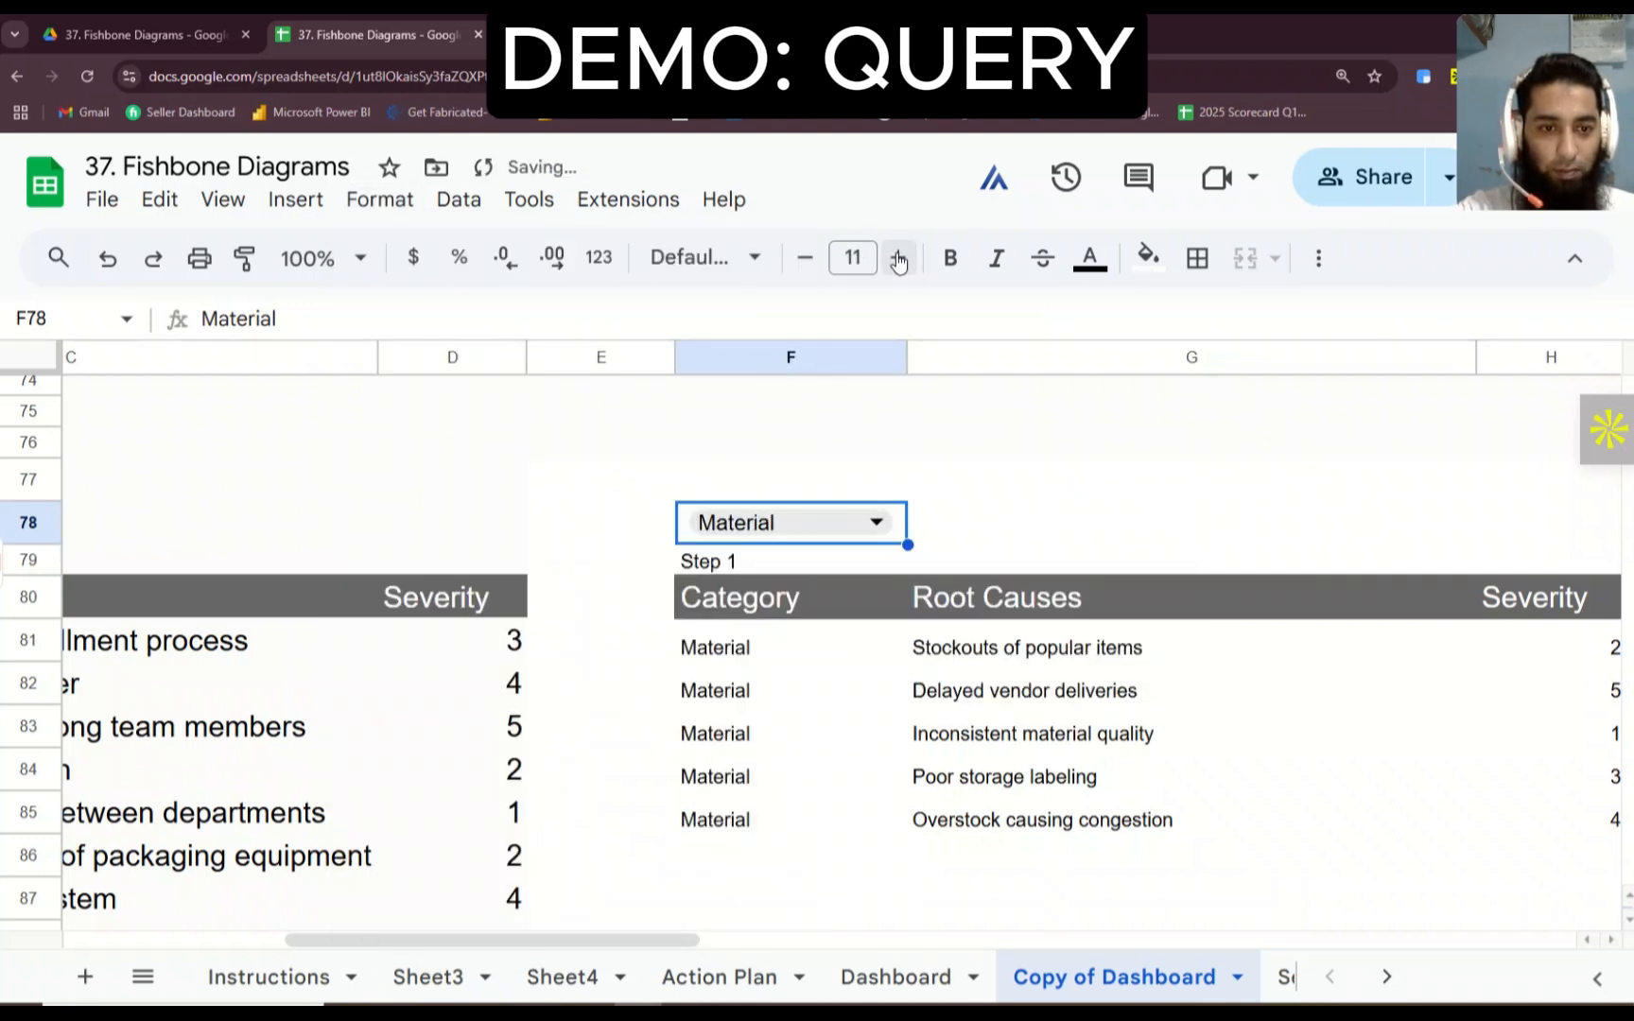
# Step: Fill the F78 dropdown cell with the dark gray used in the table header
pyautogui.click(1148, 257)
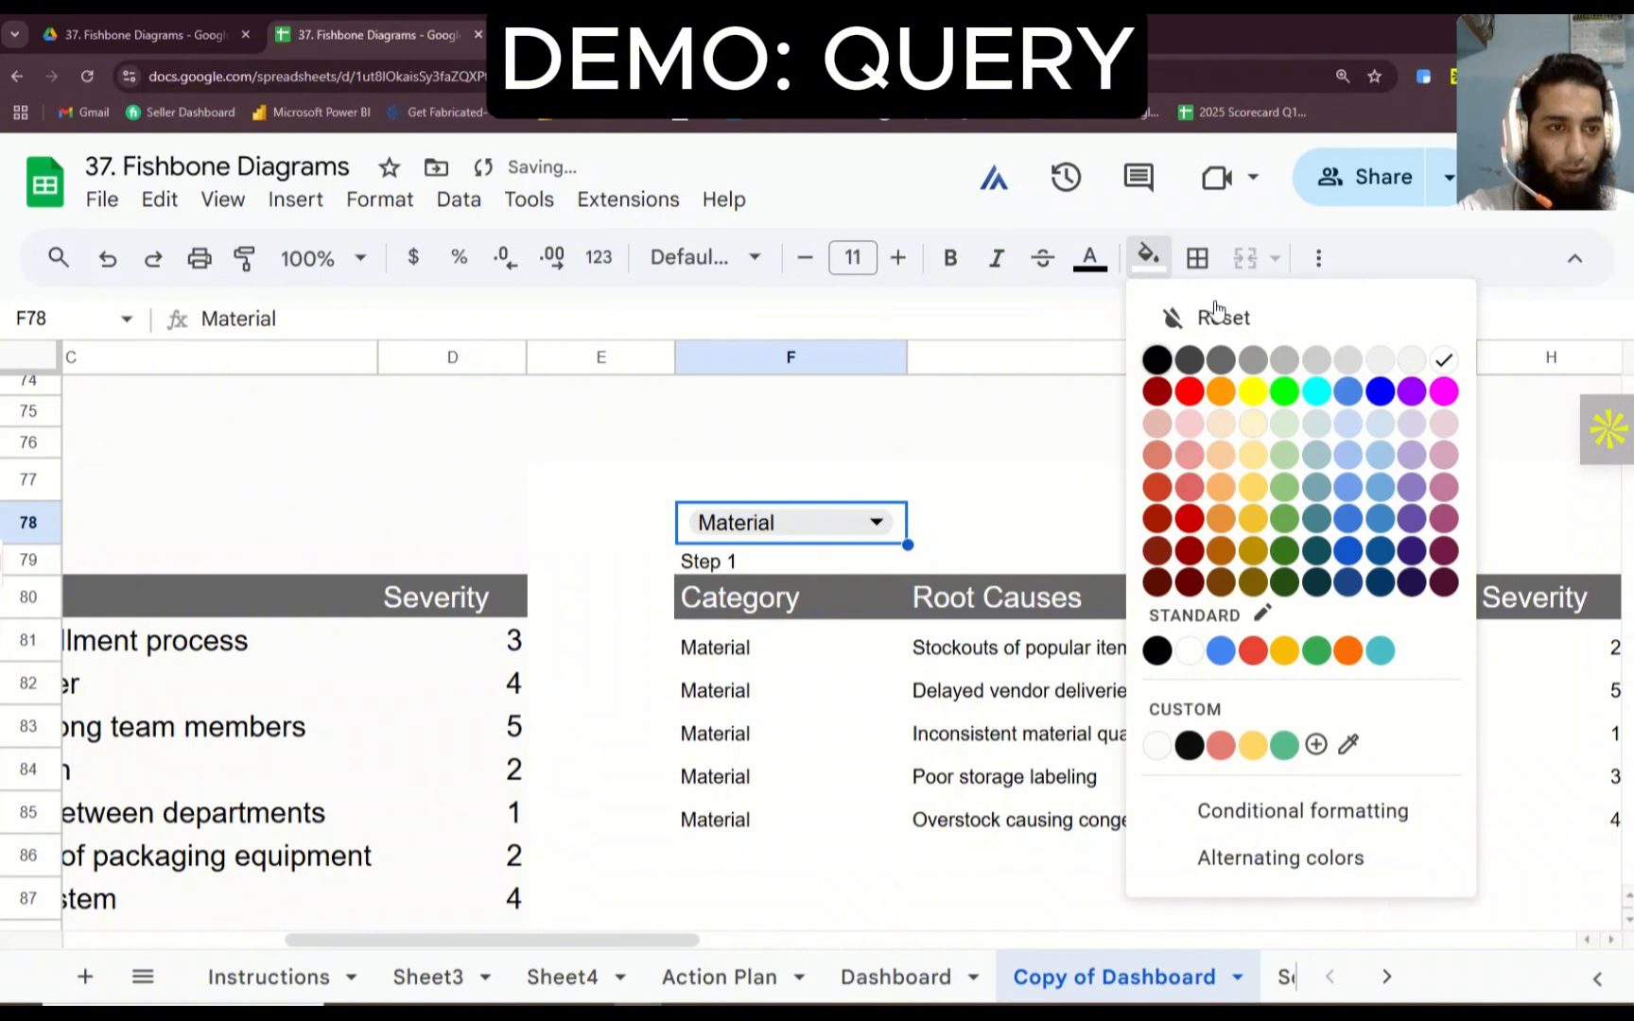
pyautogui.click(1219, 364)
pyautogui.click(1103, 474)
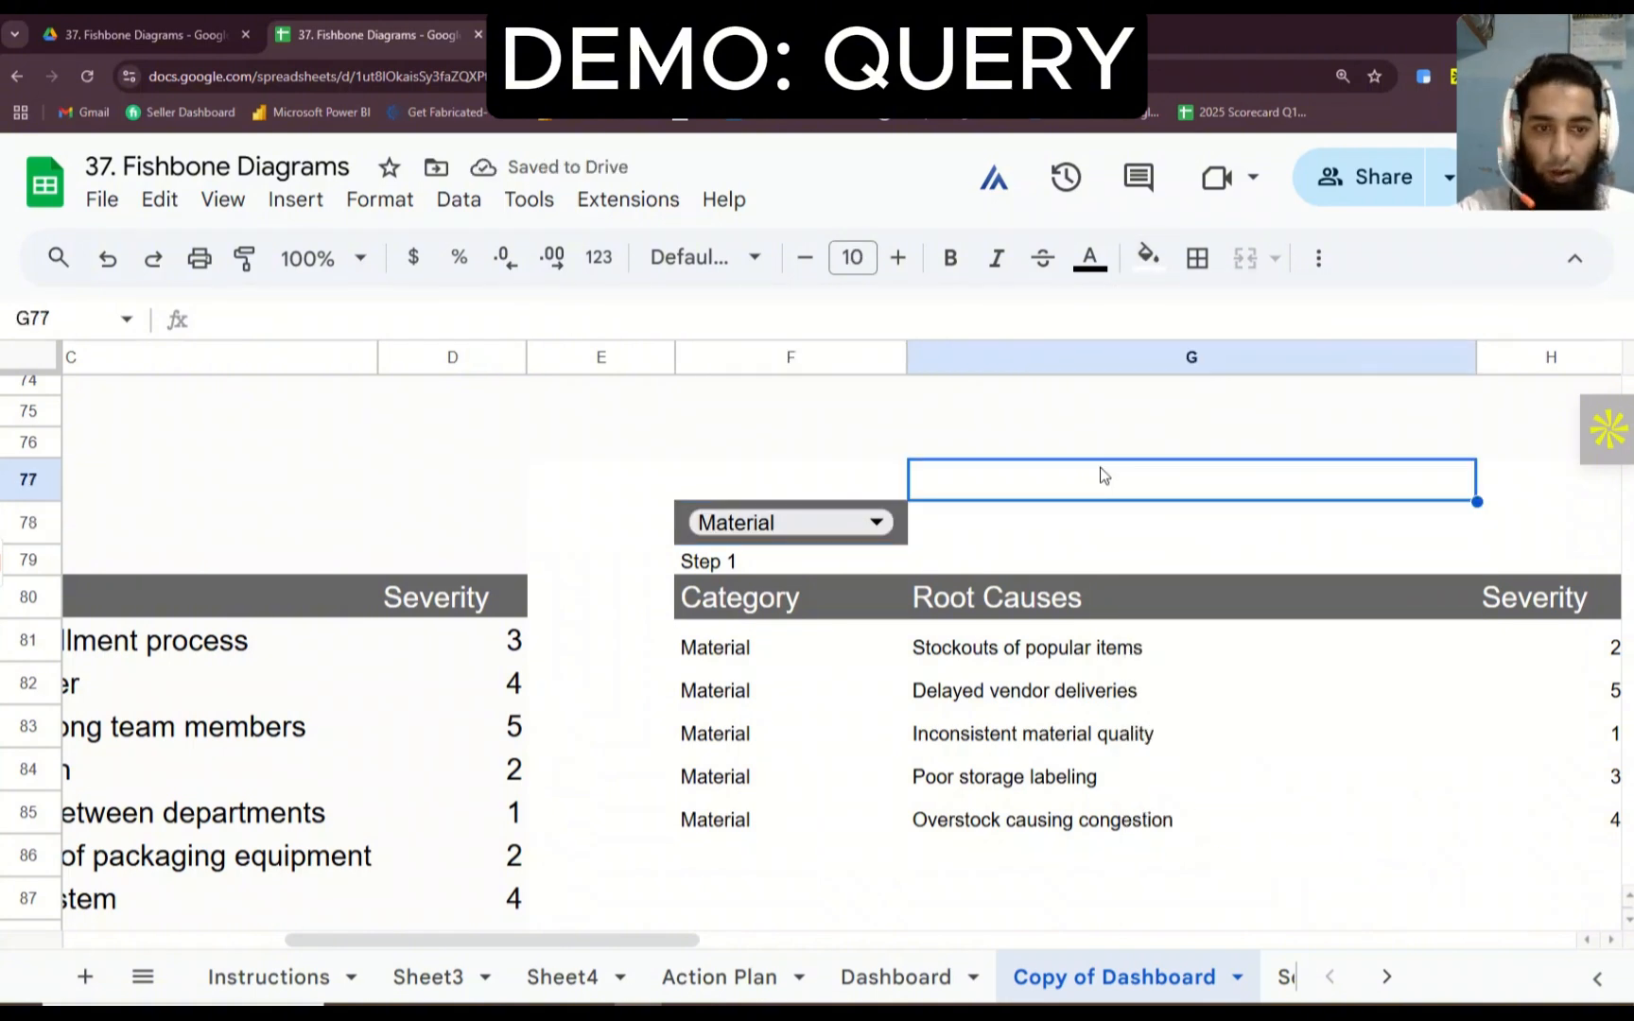
# Step: Start a QUERY formula in the empty cell F88, using the source table with its header row, B80:D110, as data
pyautogui.scroll(-2, 1102, 473)
pyautogui.scroll(-1, 1102, 474)
pyautogui.scroll(1, 1102, 474)
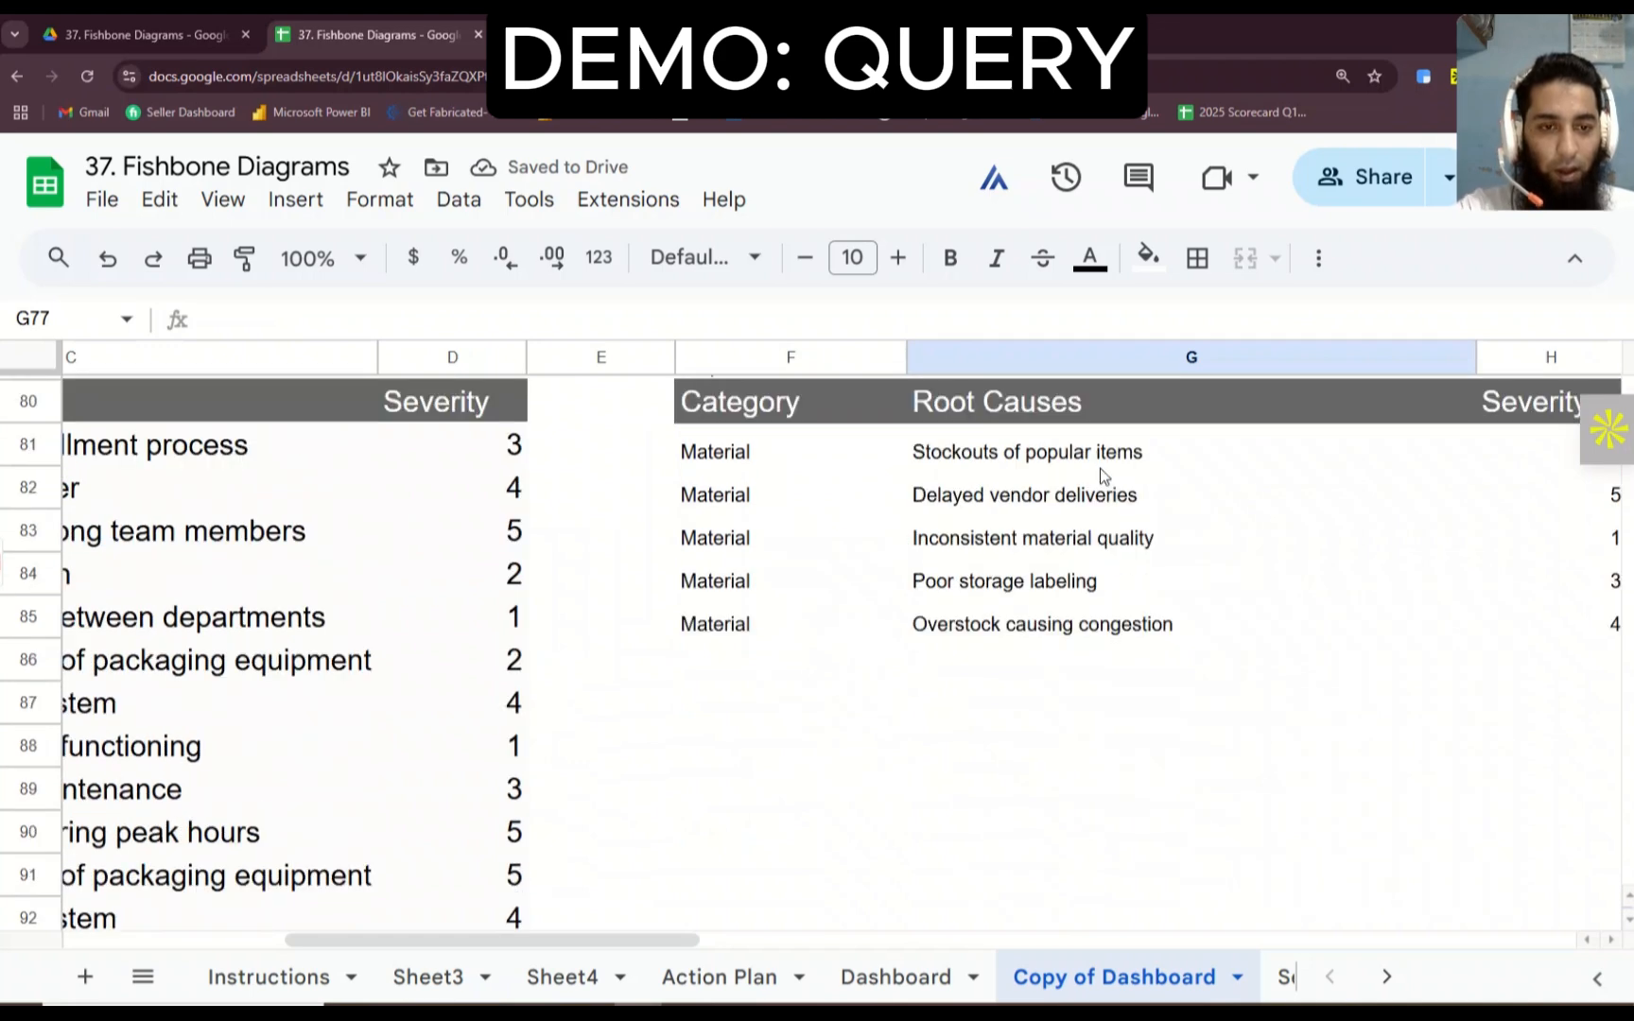
pyautogui.scroll(-1, 1100, 475)
pyautogui.scroll(-1, 1101, 472)
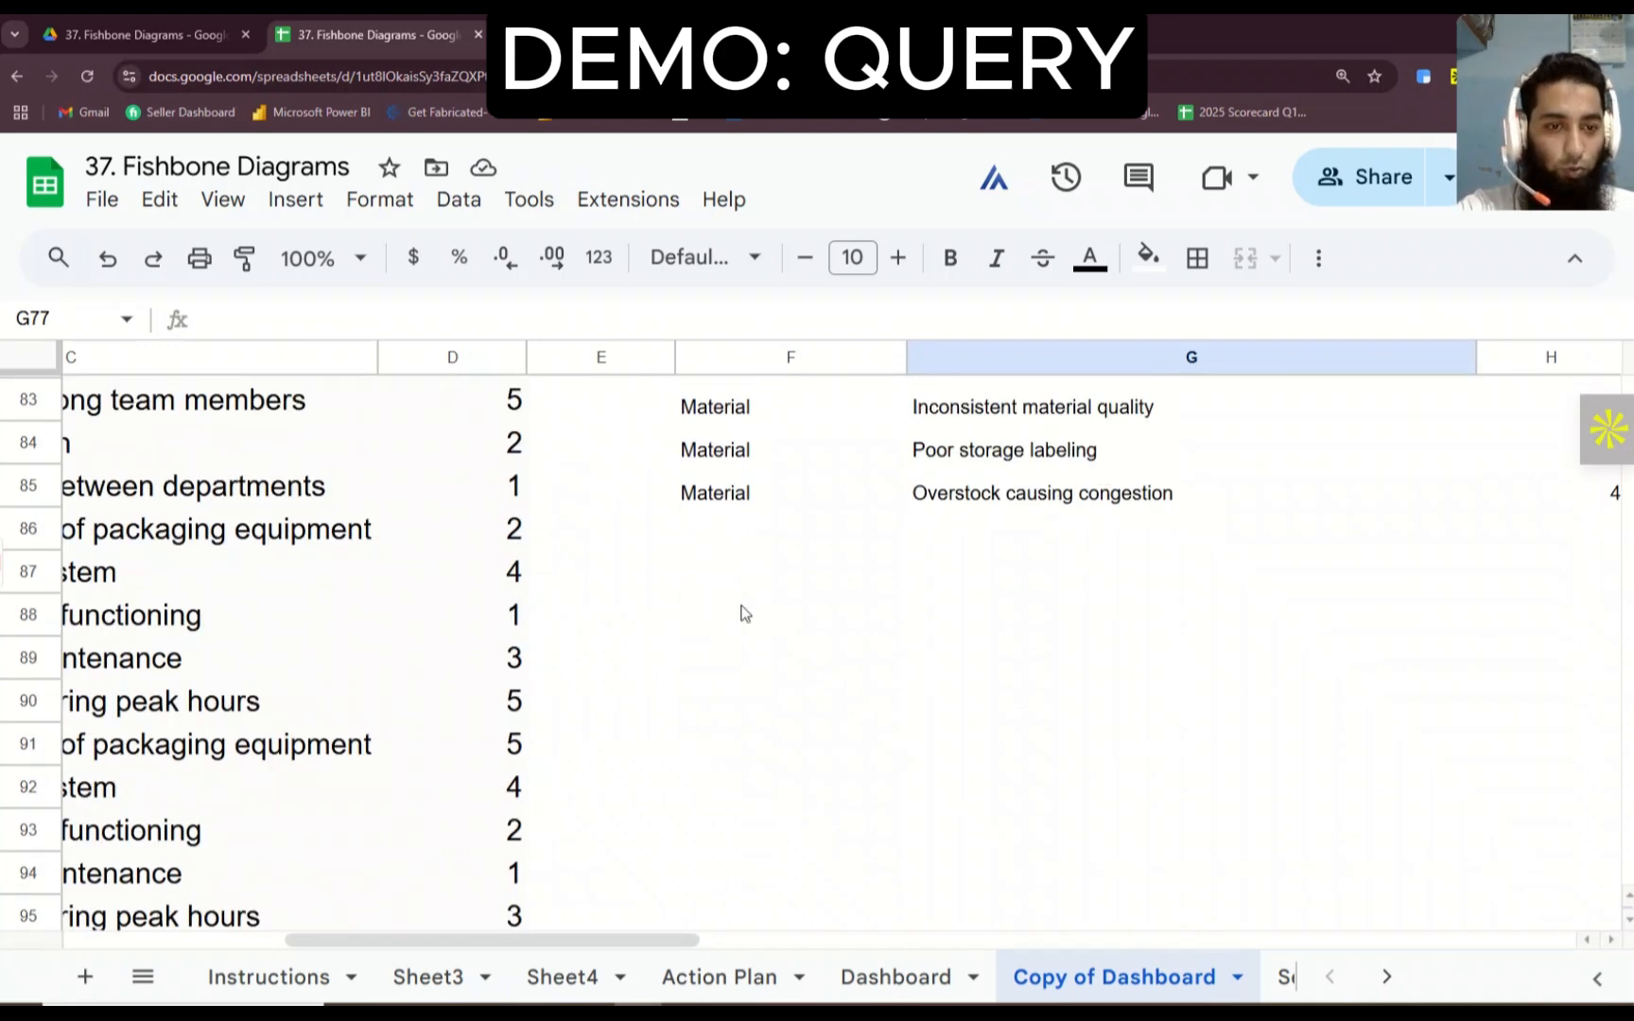
pyautogui.click(707, 610)
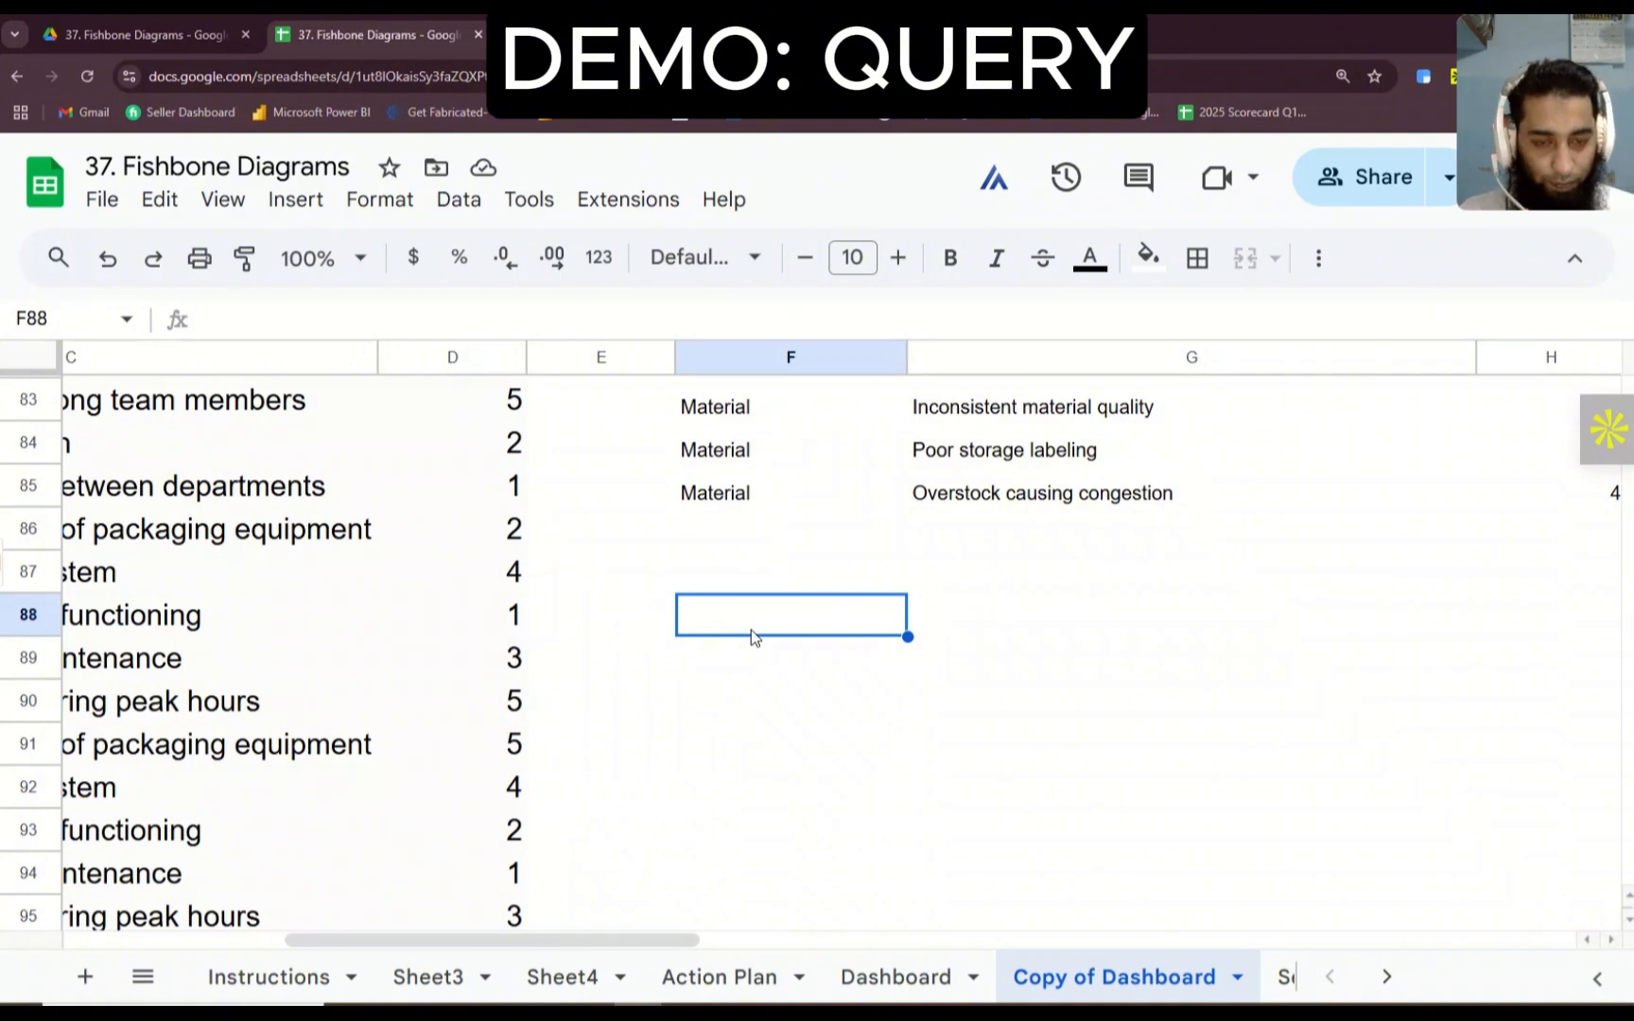
pyautogui.write('=qu')
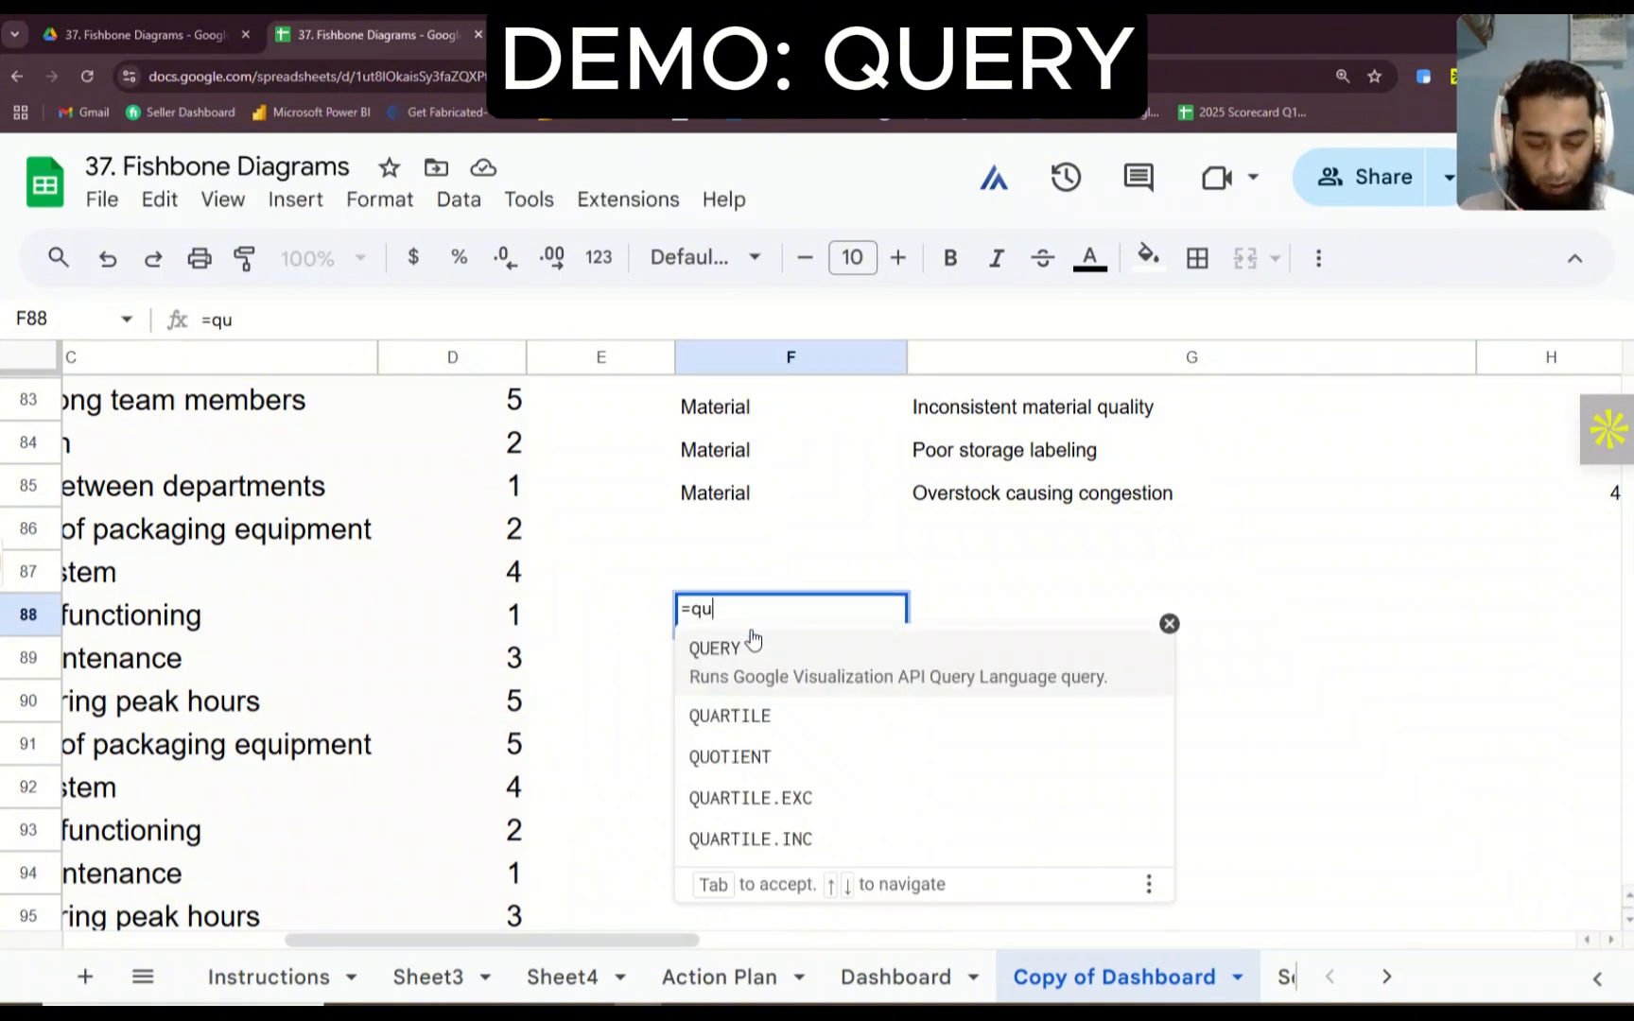
pyautogui.write('er')
pyautogui.press('Tab')
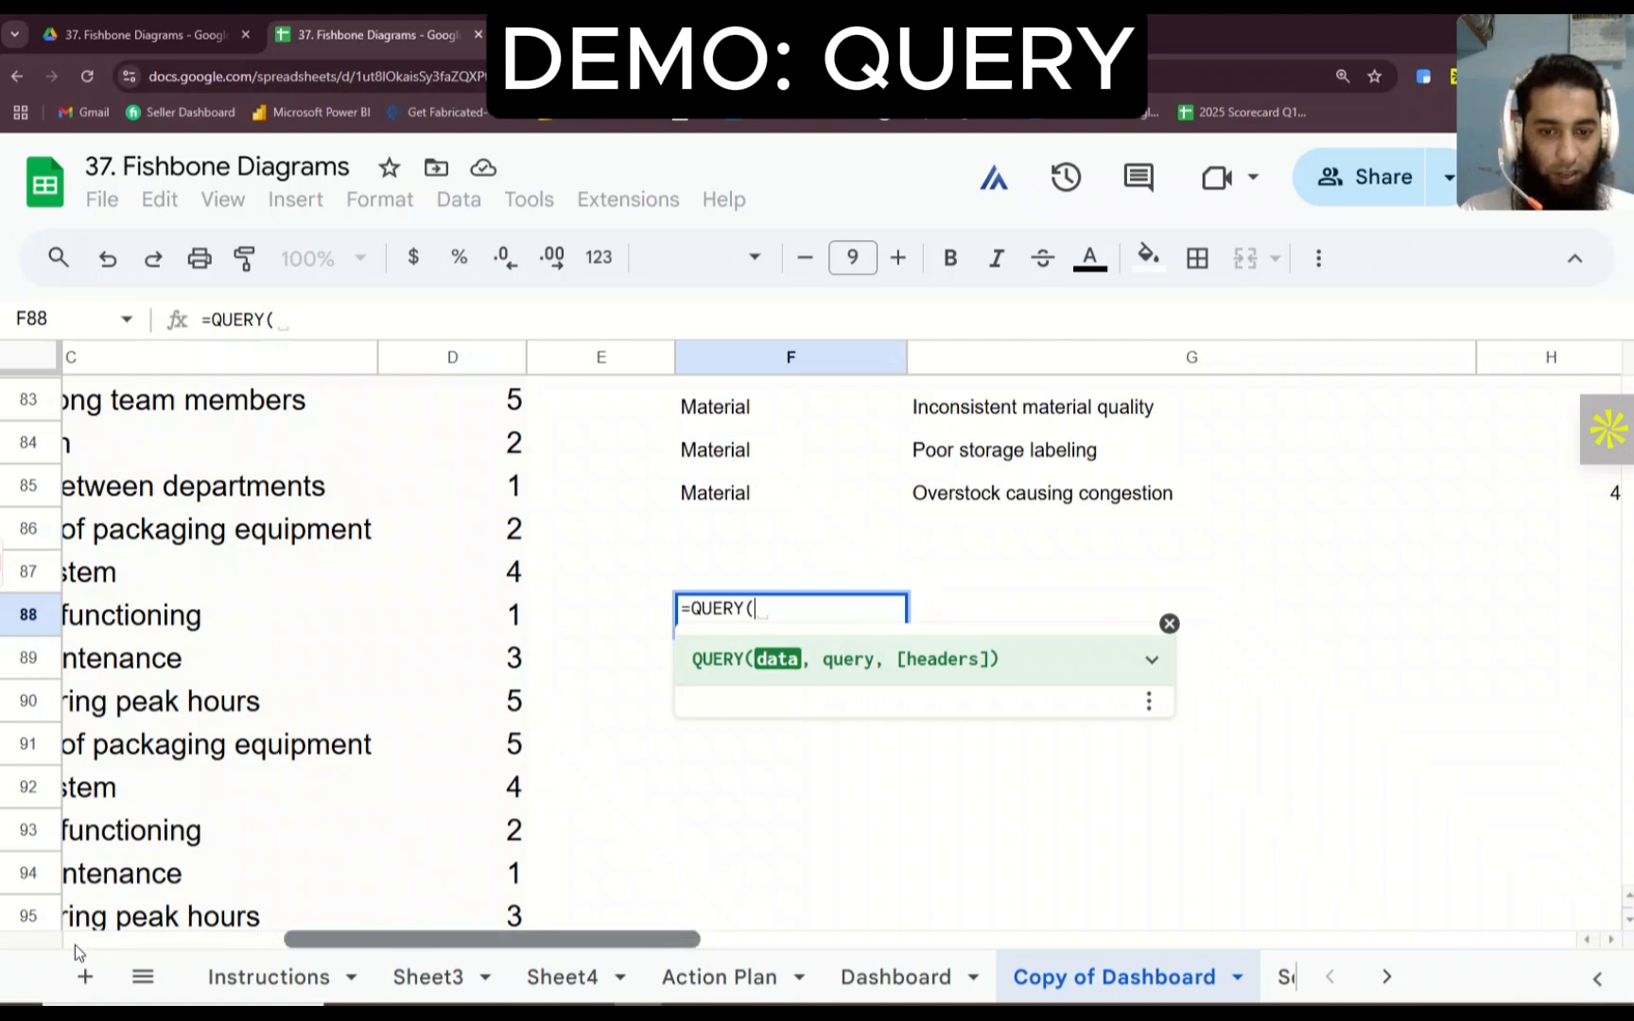
pyautogui.hscroll(-1, 368, 872)
pyautogui.moveTo(412, 944); pyautogui.dragTo(222, 927)
pyautogui.scroll(4, 525, 751)
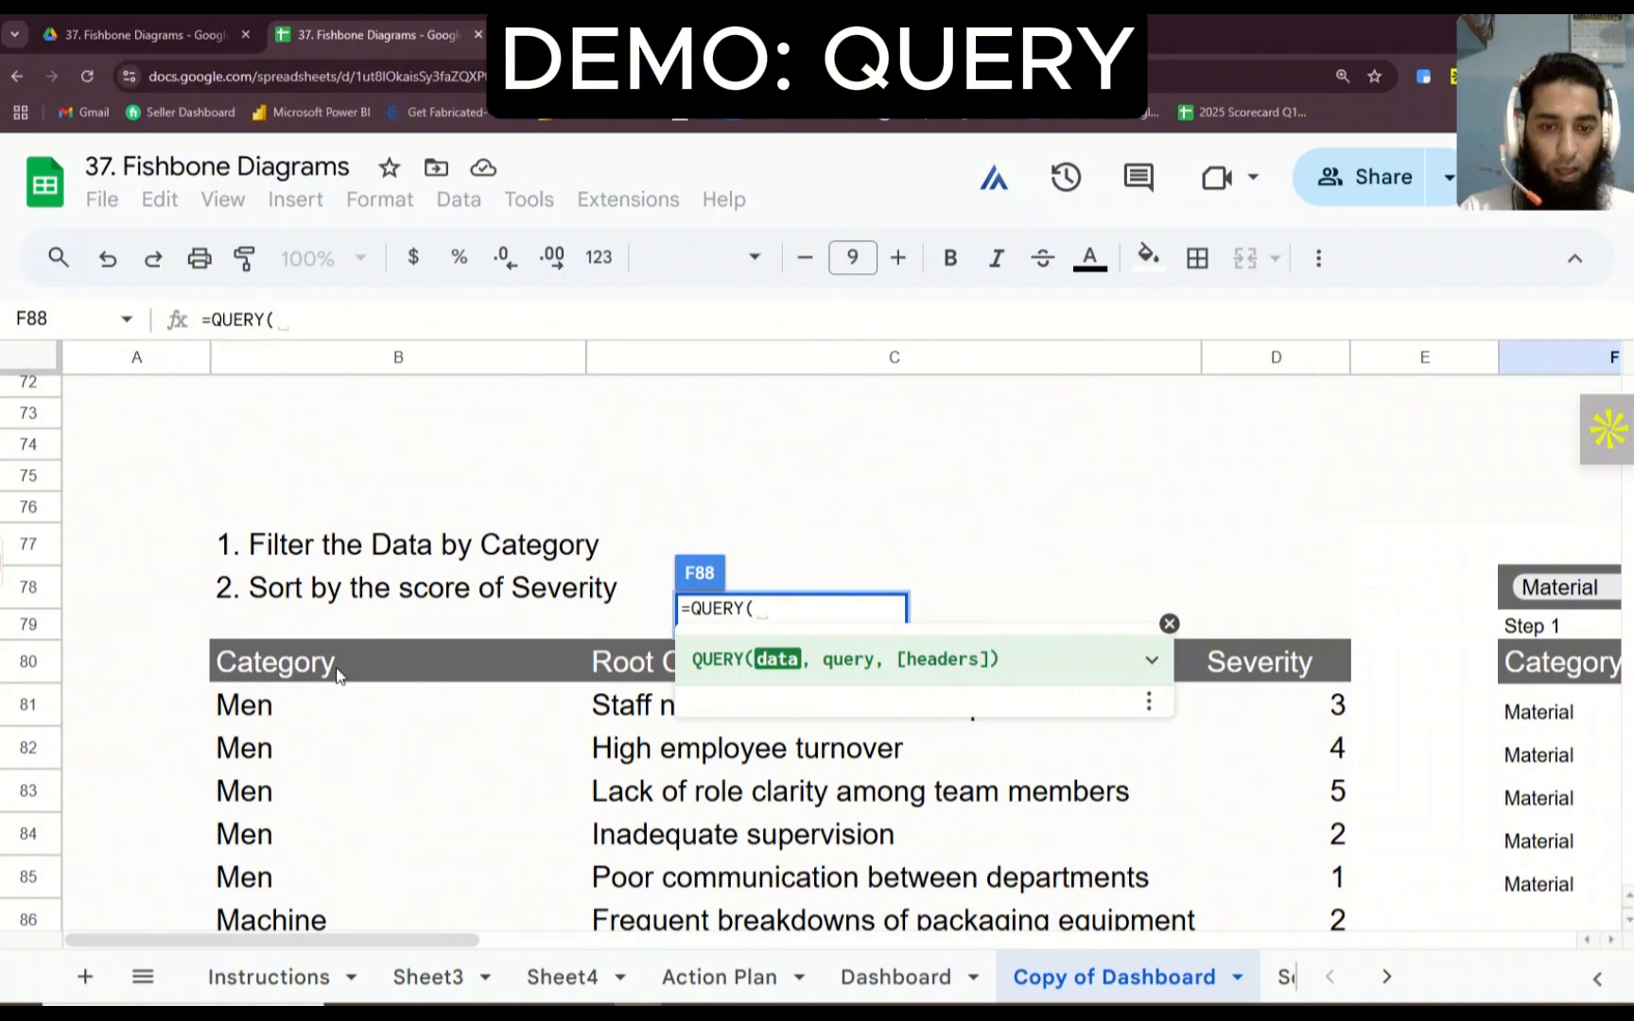
pyautogui.scroll(-2, 338, 673)
pyautogui.click(333, 467)
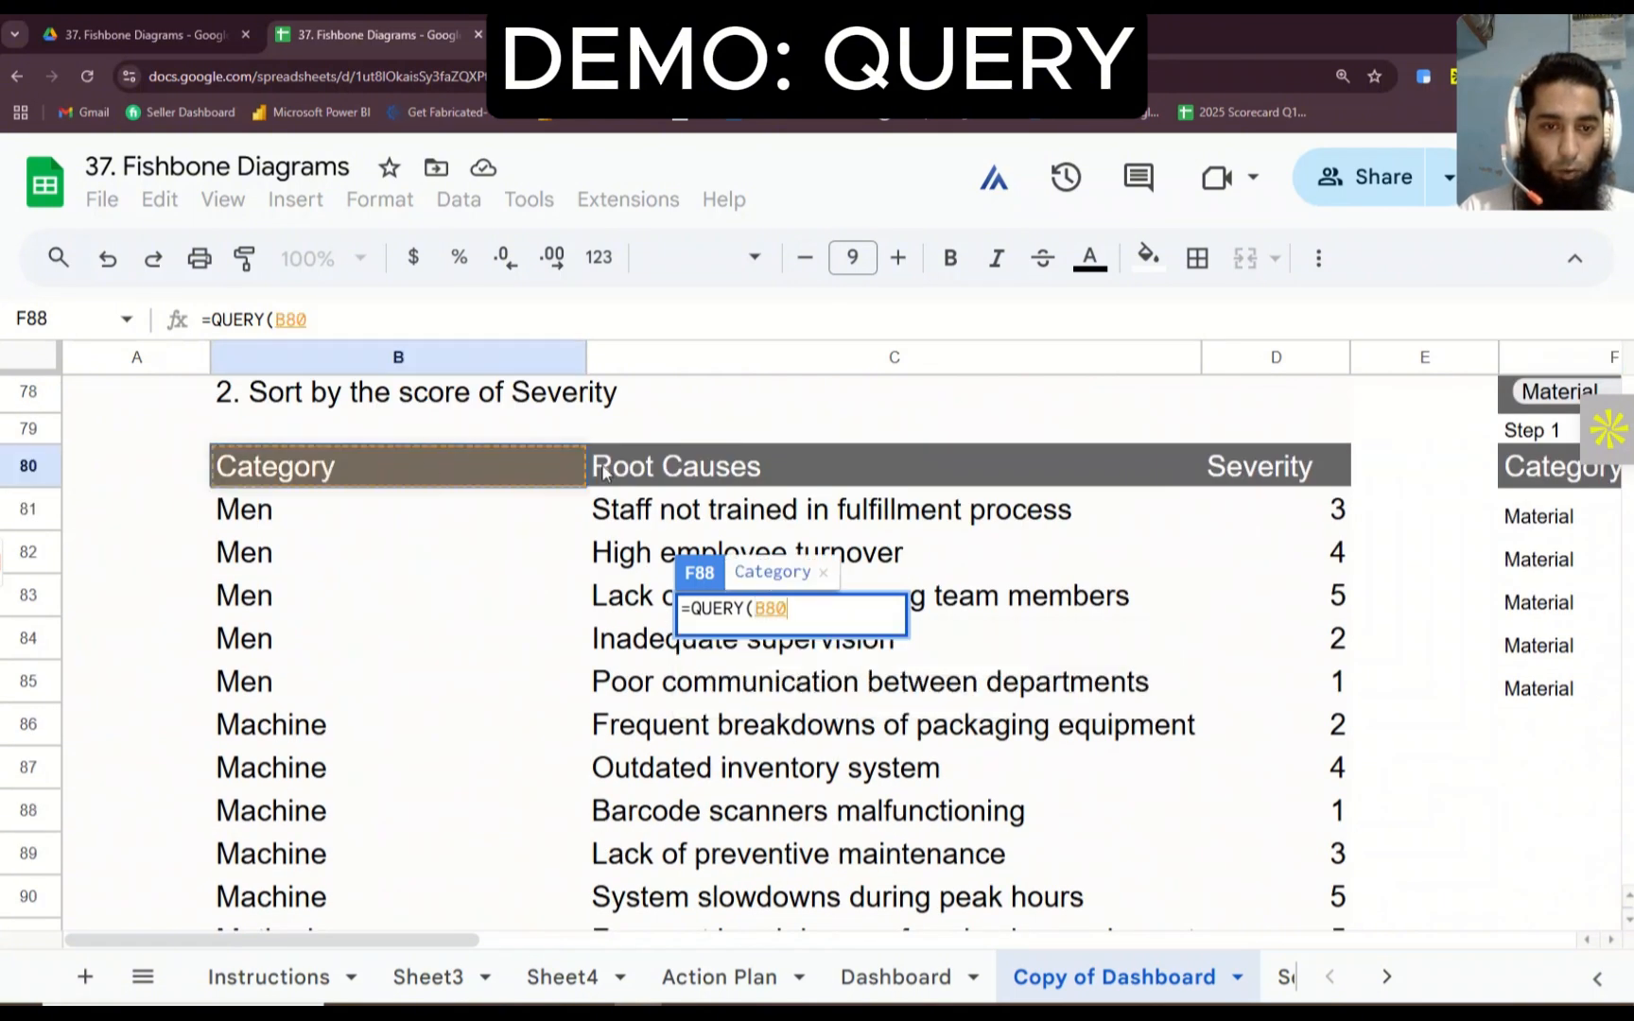
pyautogui.moveTo(603, 472); pyautogui.dragTo(1272, 469)
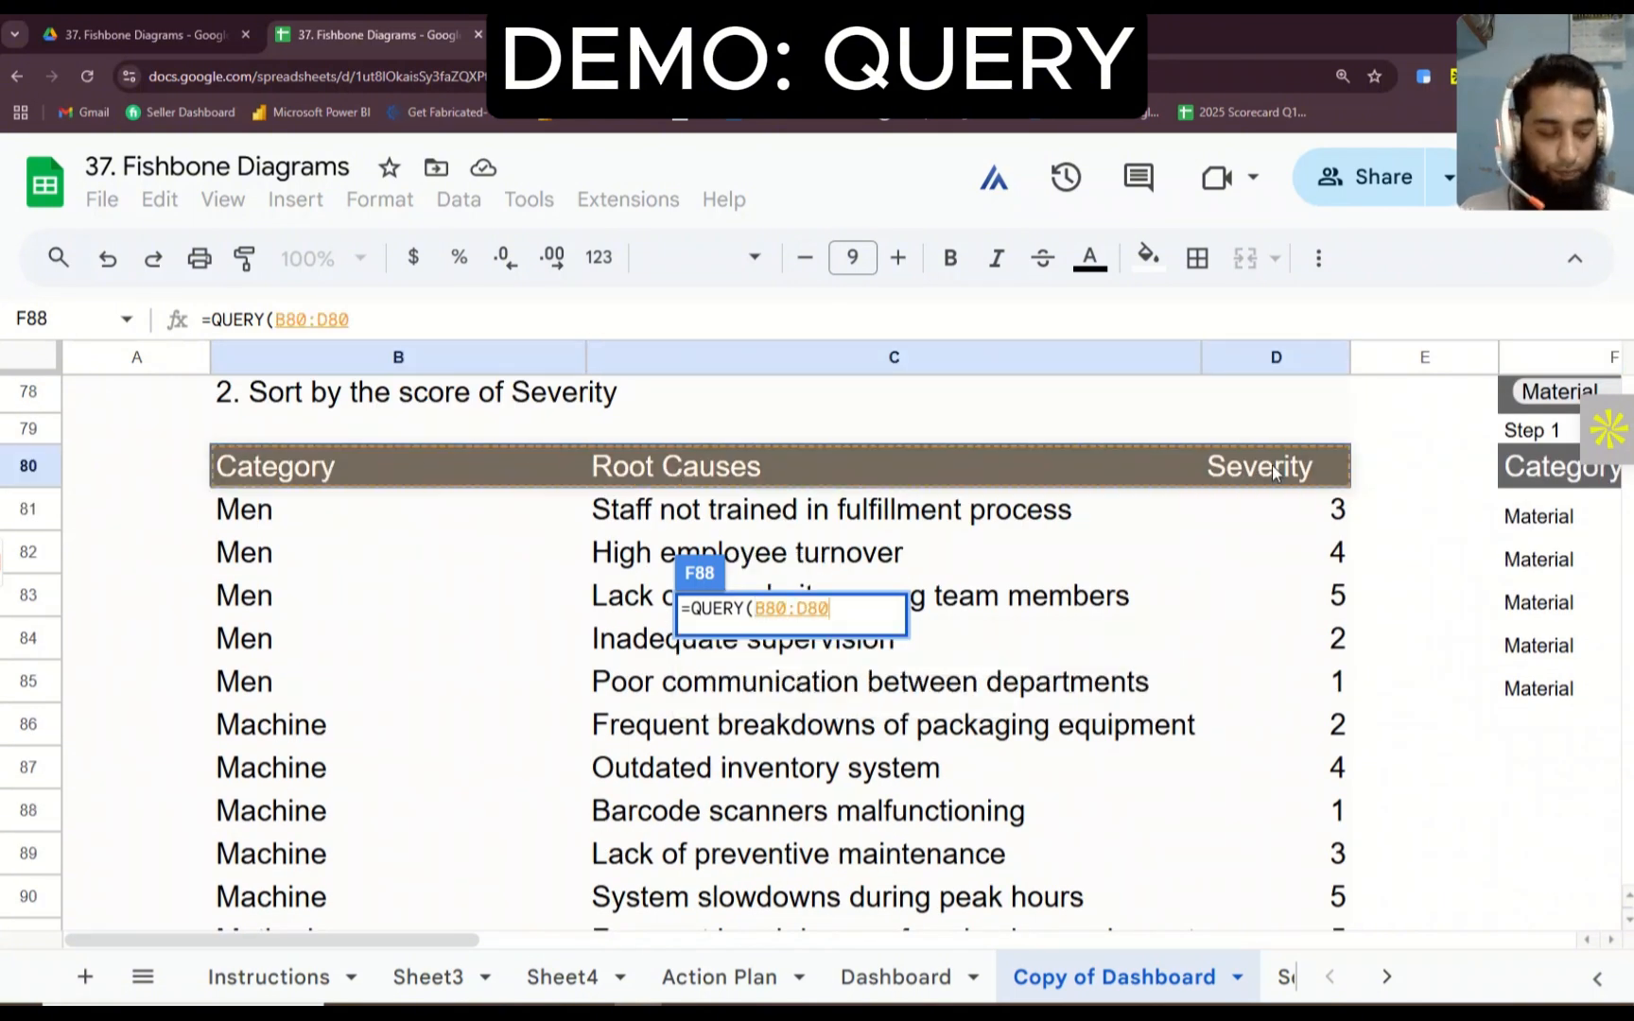
pyautogui.hotkey('ctrl', 'shift', 'Down')
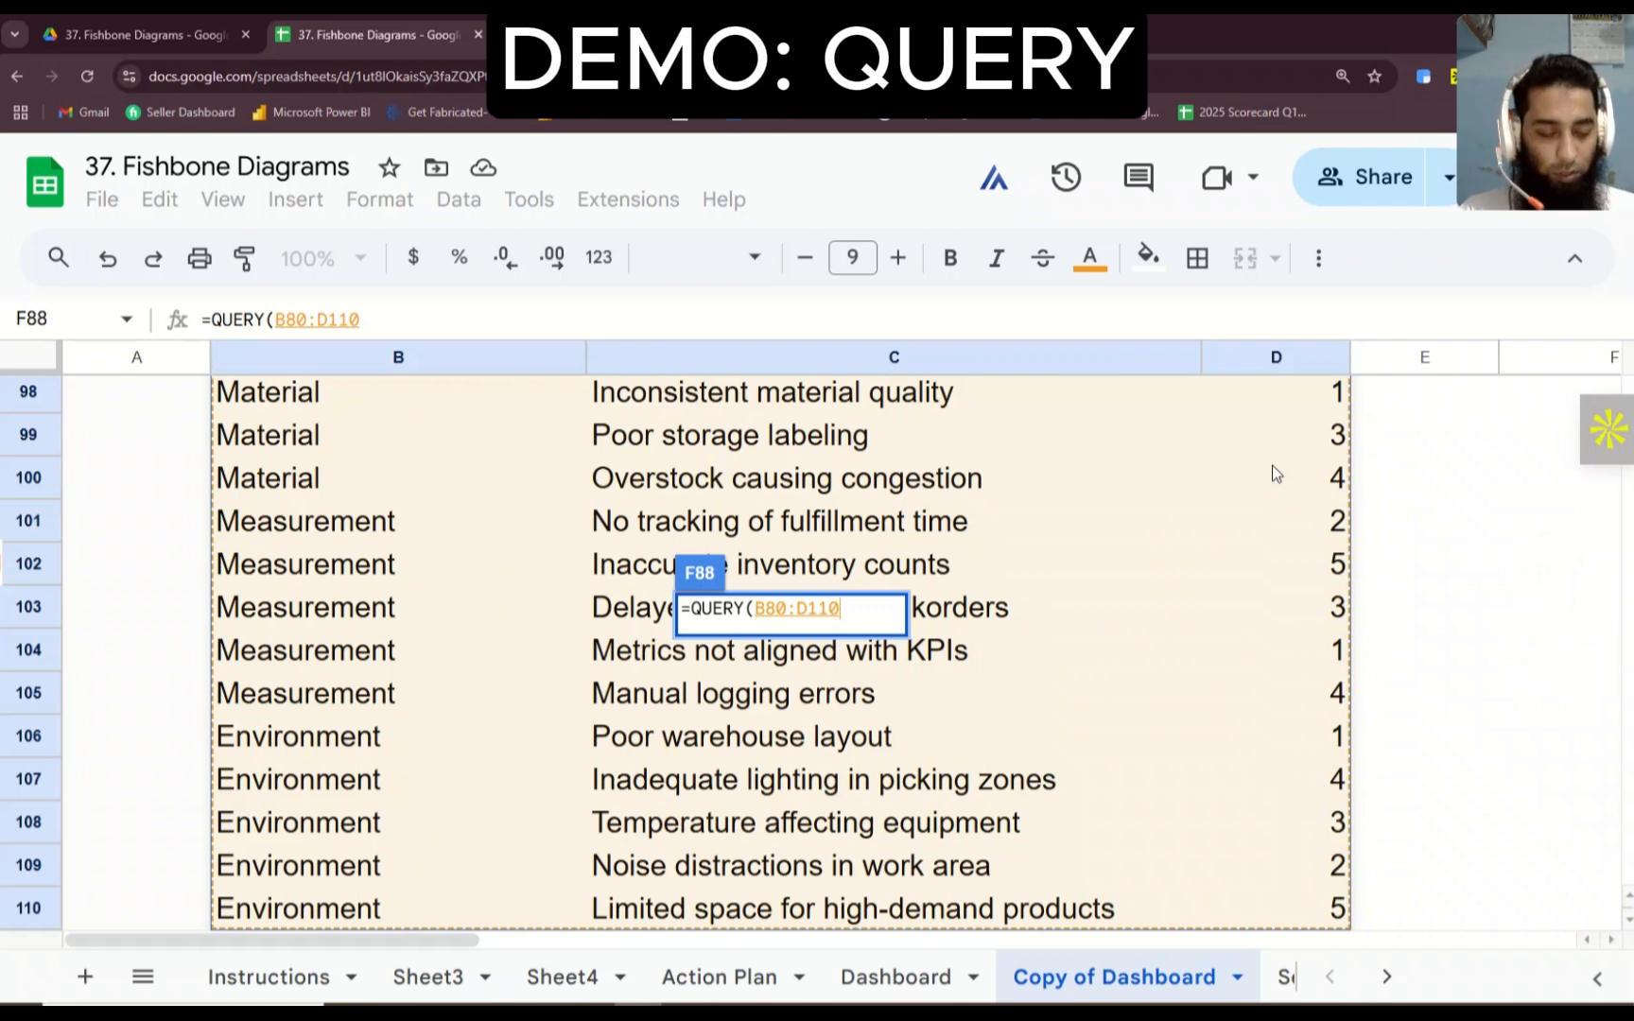
pyautogui.write(',')
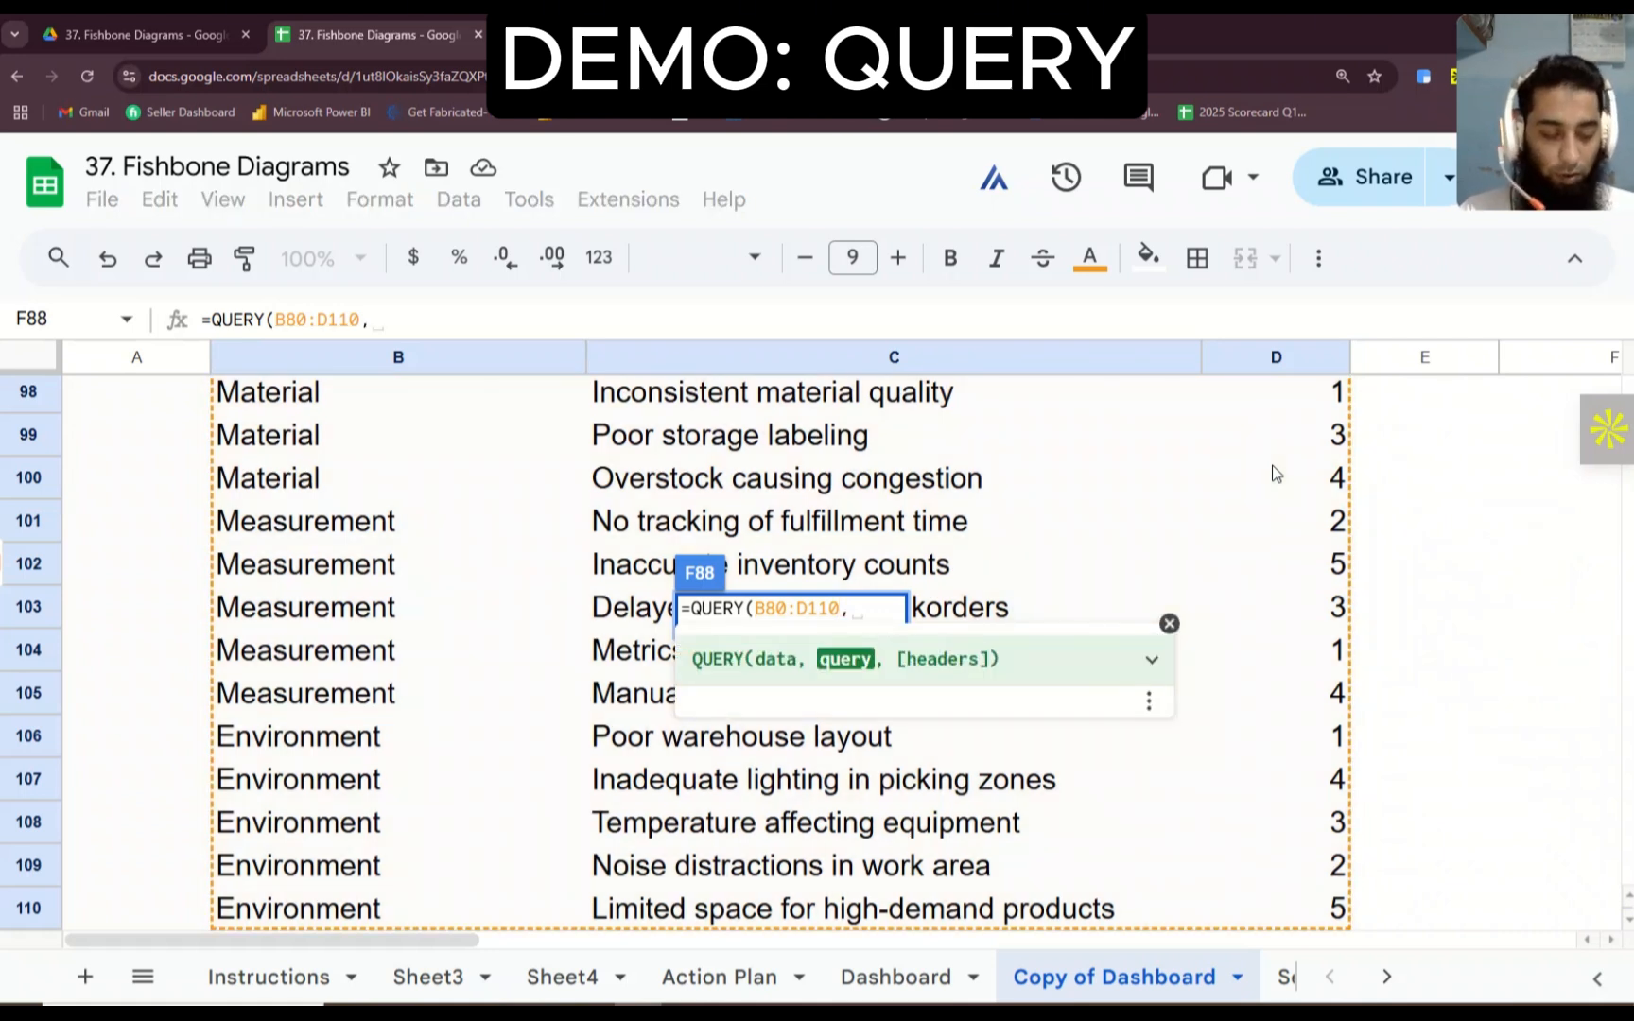
# Step: Write the query text in the F88 formula as SELECT * WHERE B = 'Men', with the category in single quotes
pyautogui.write('"')
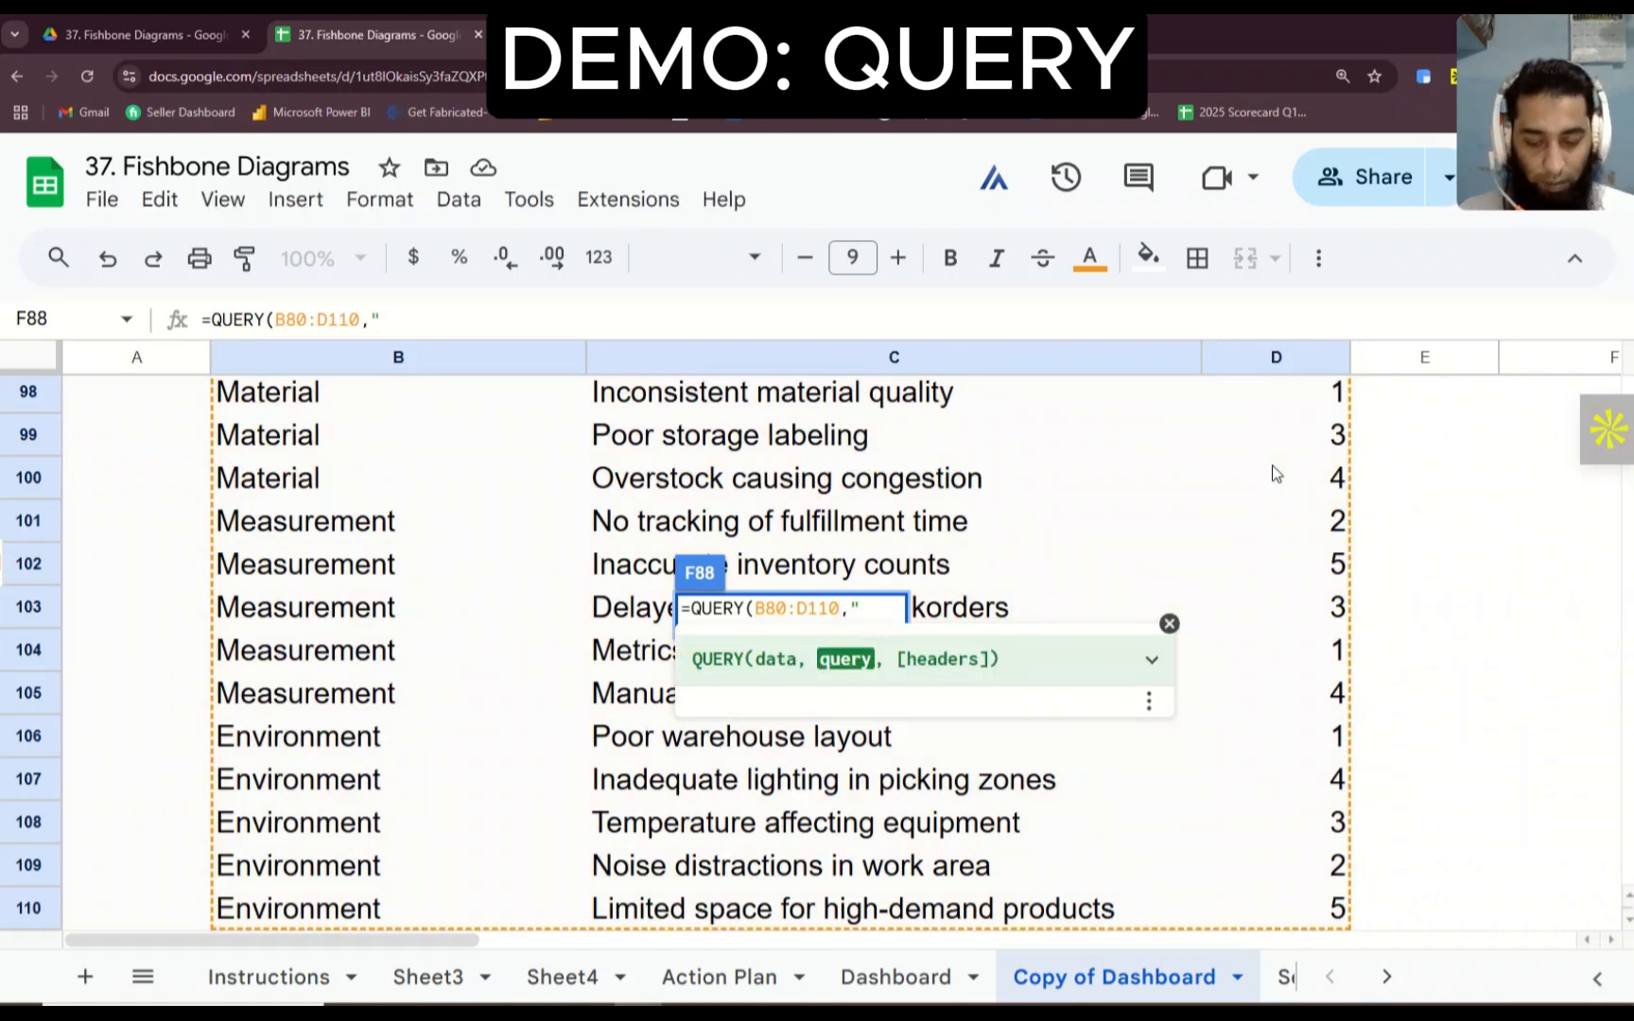
pyautogui.write('SELECT')
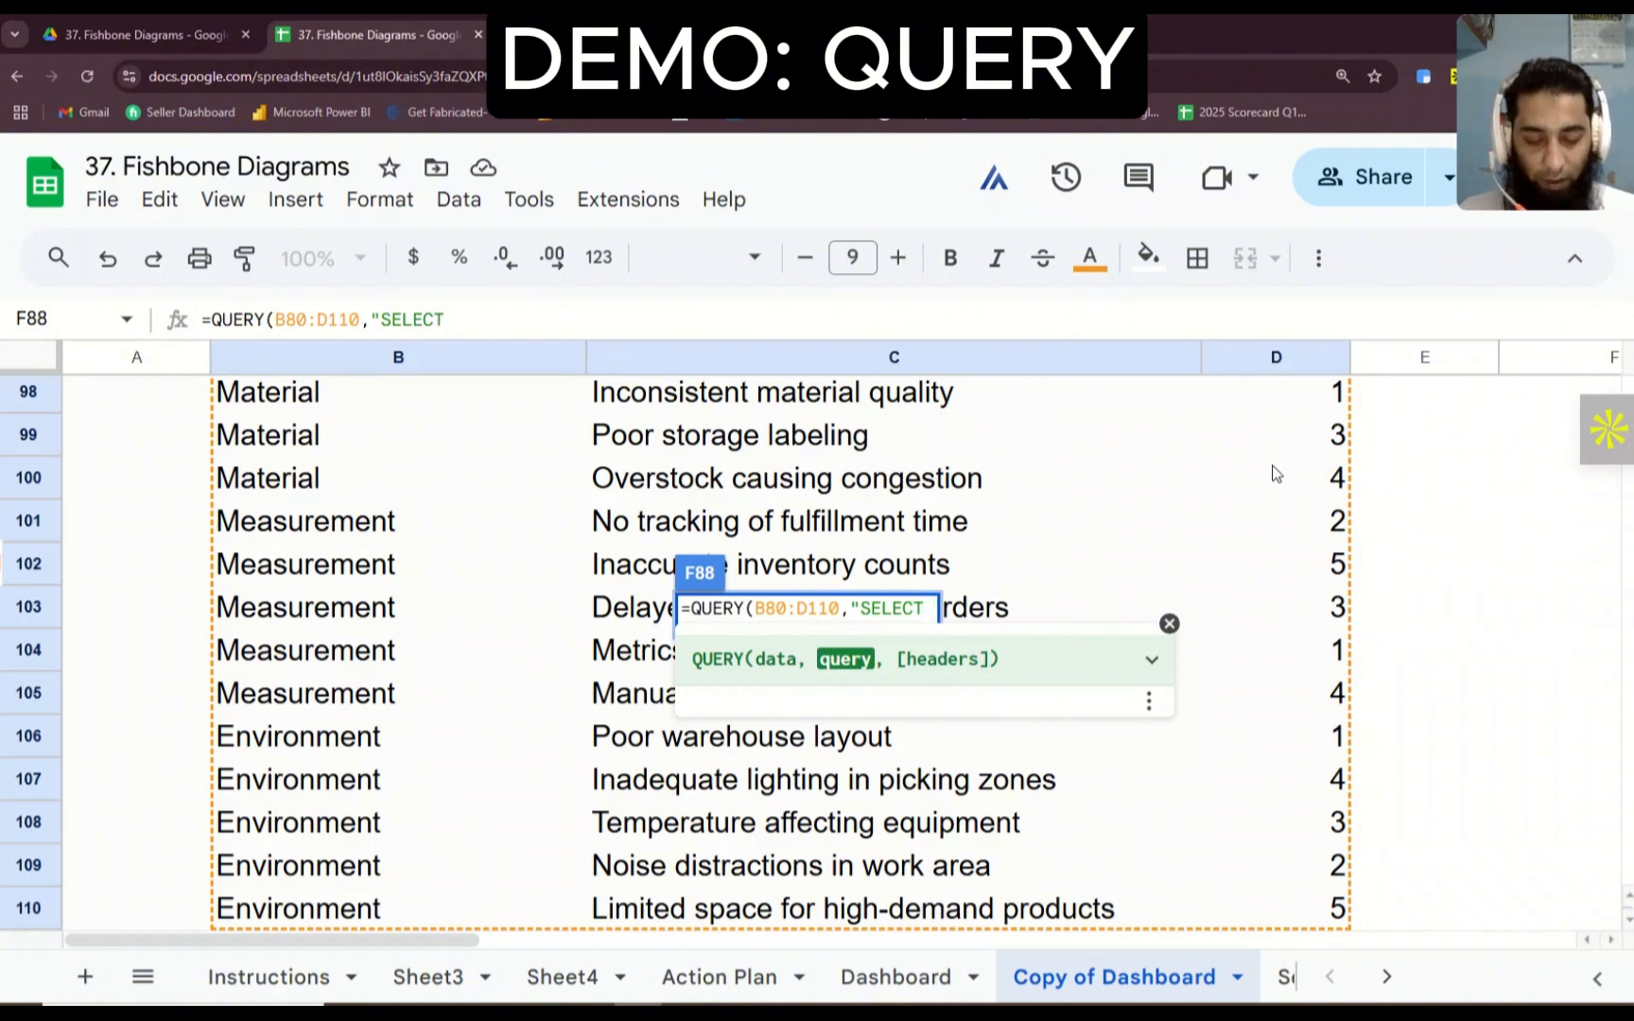
pyautogui.write(' *')
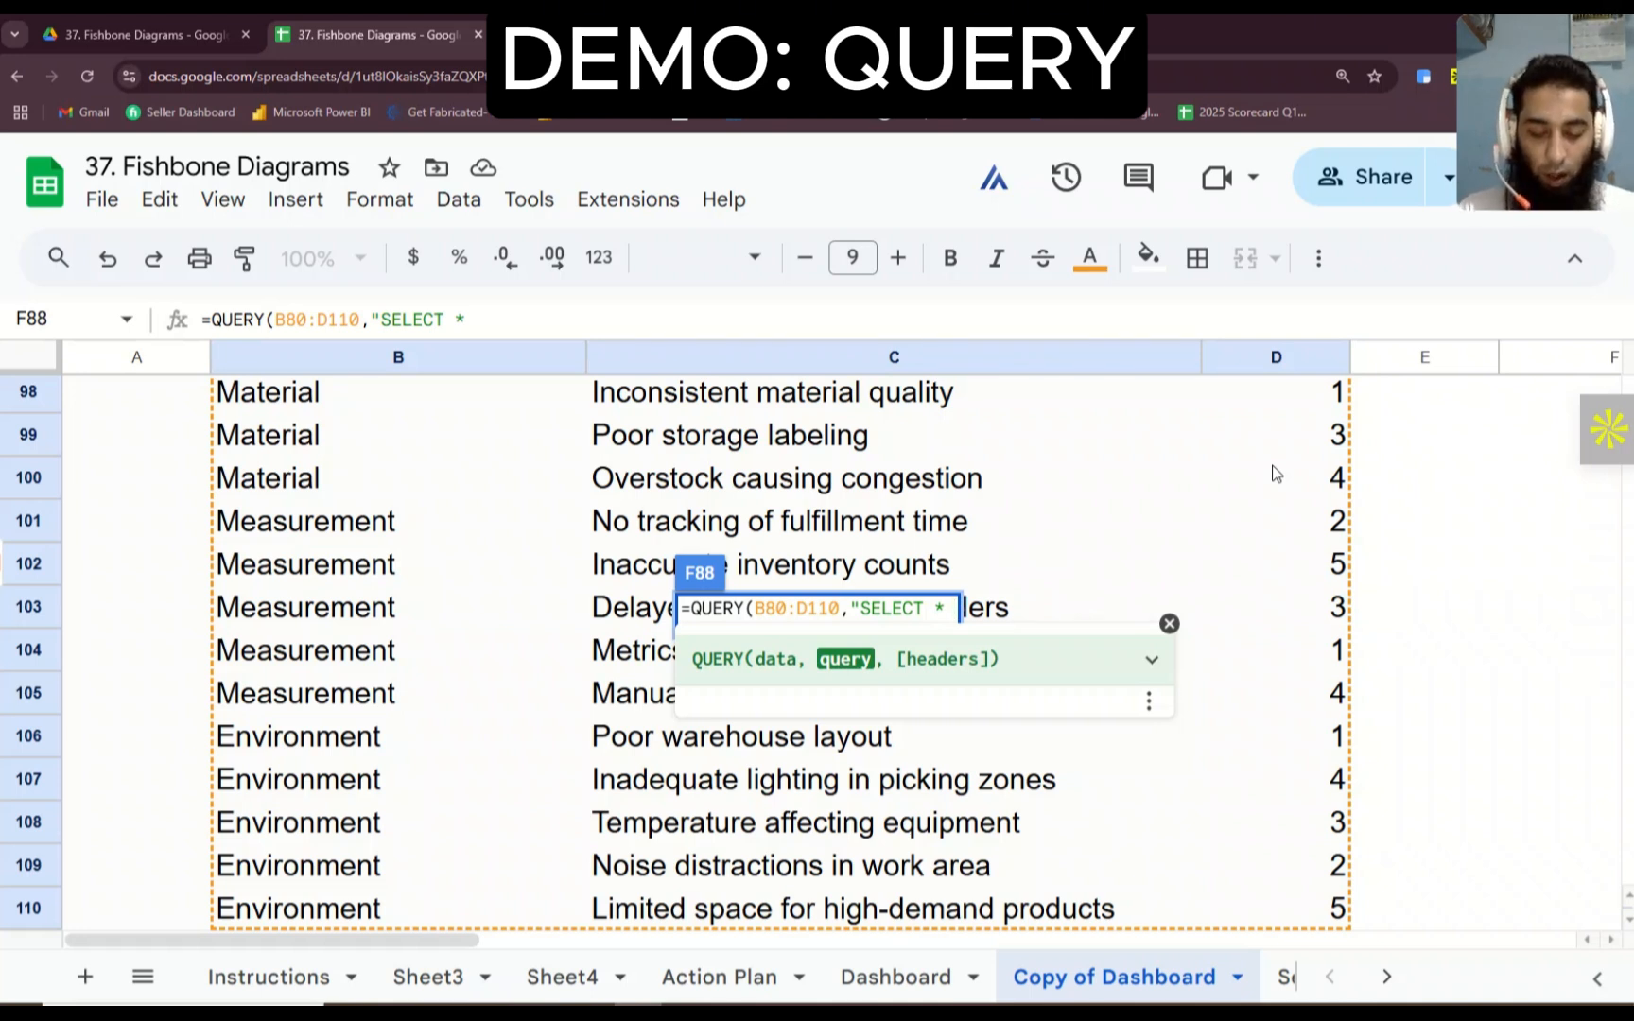
pyautogui.write('WHERE')
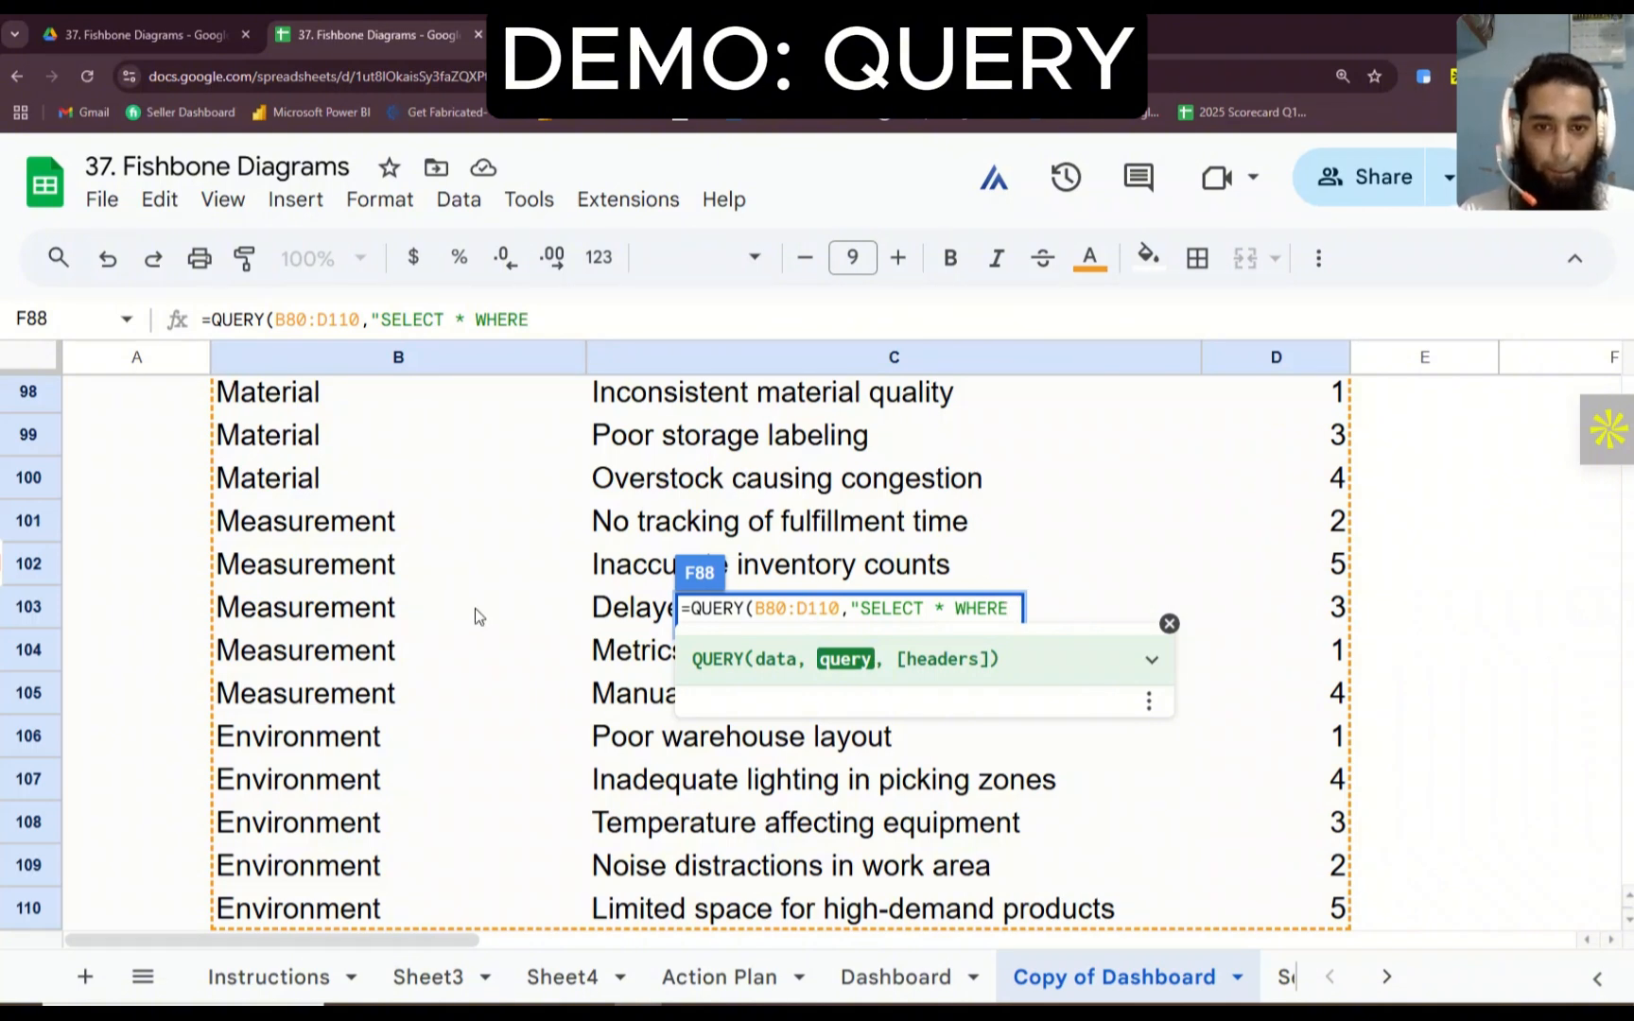
pyautogui.scroll(4, 475, 610)
pyautogui.scroll(3, 475, 610)
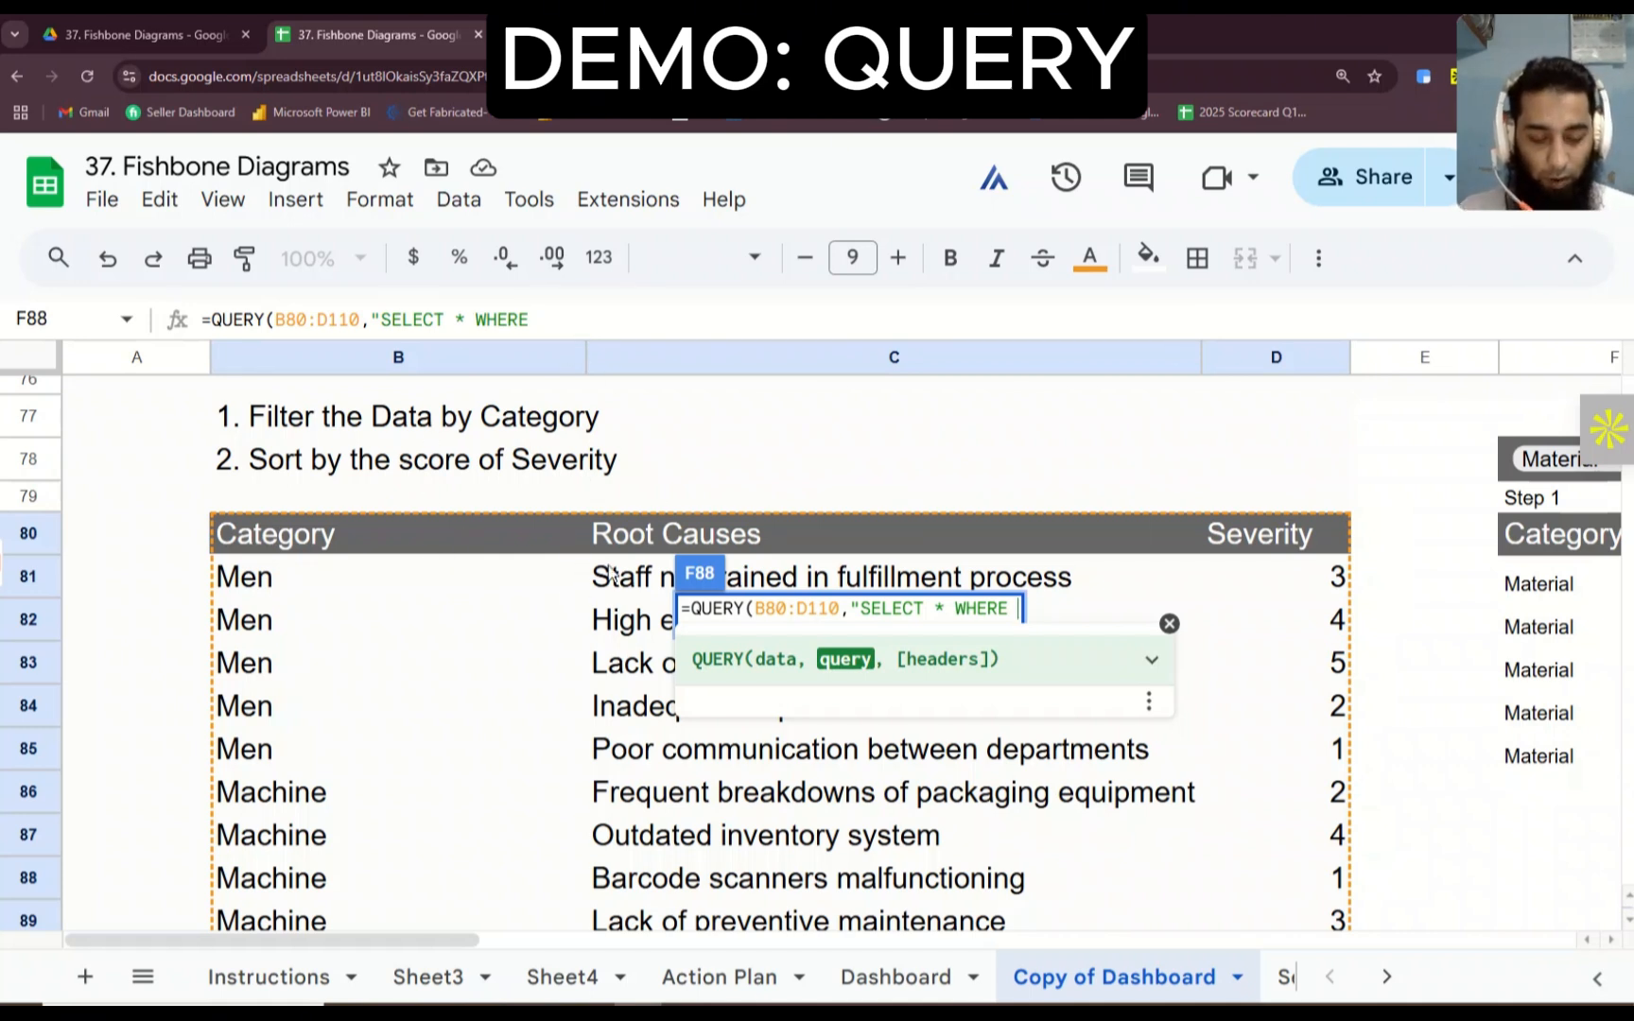
pyautogui.write('B = ')
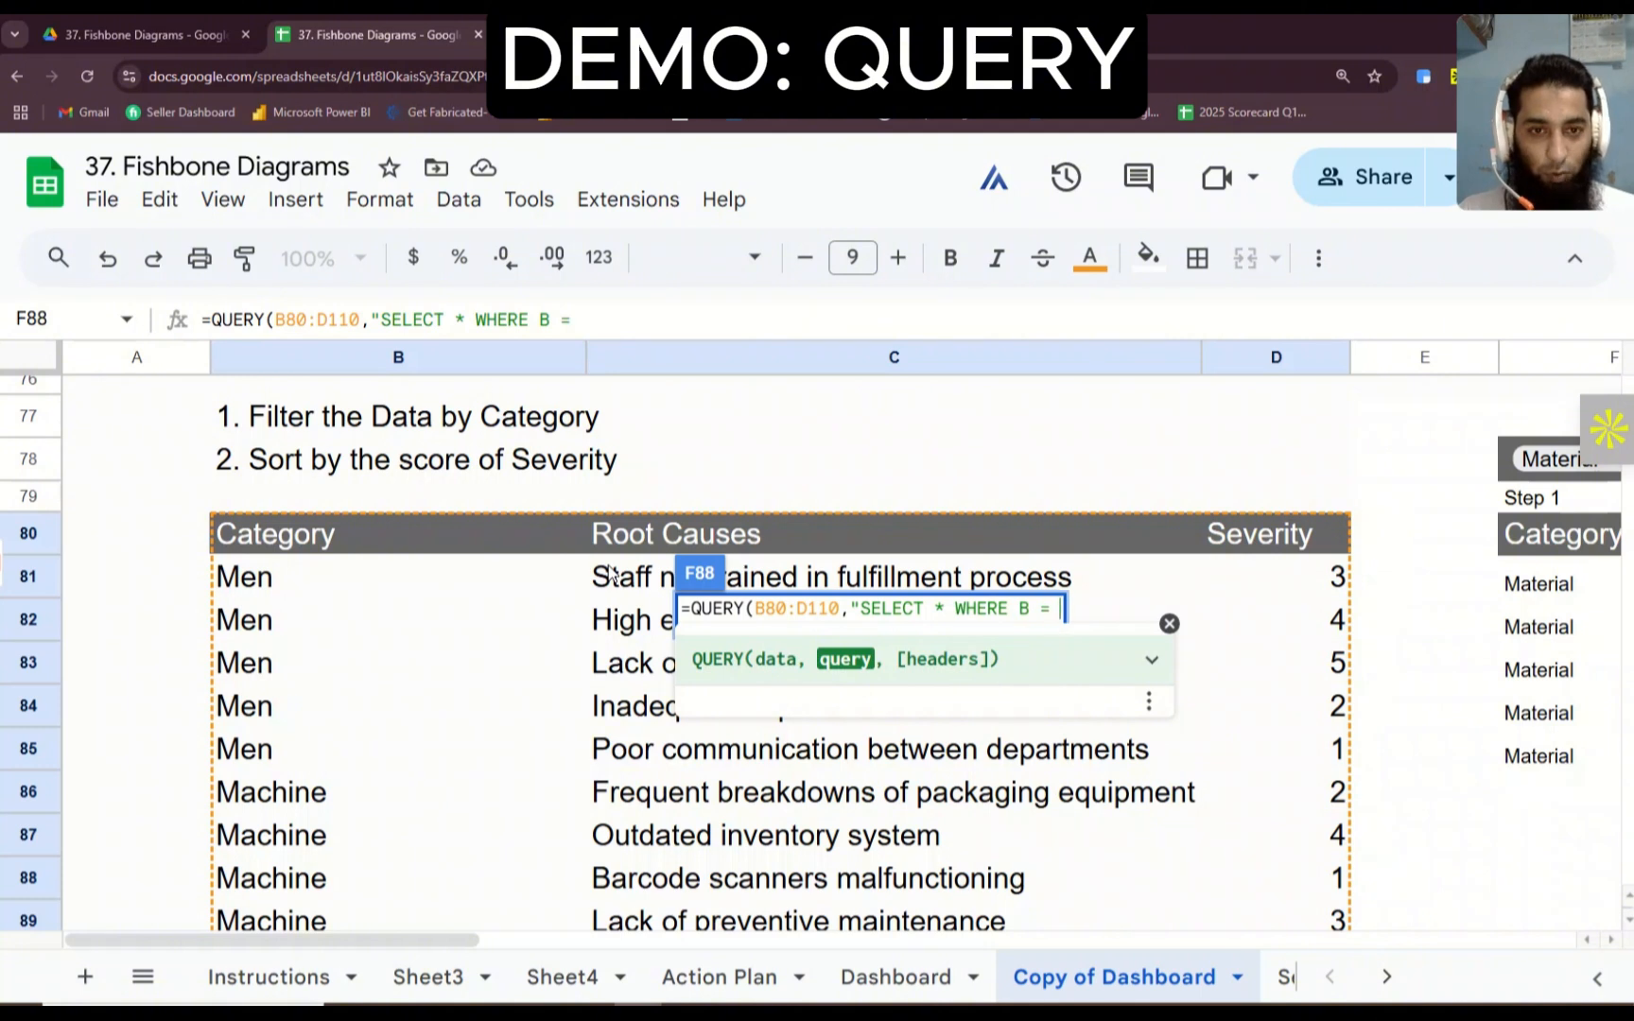
pyautogui.write('"')
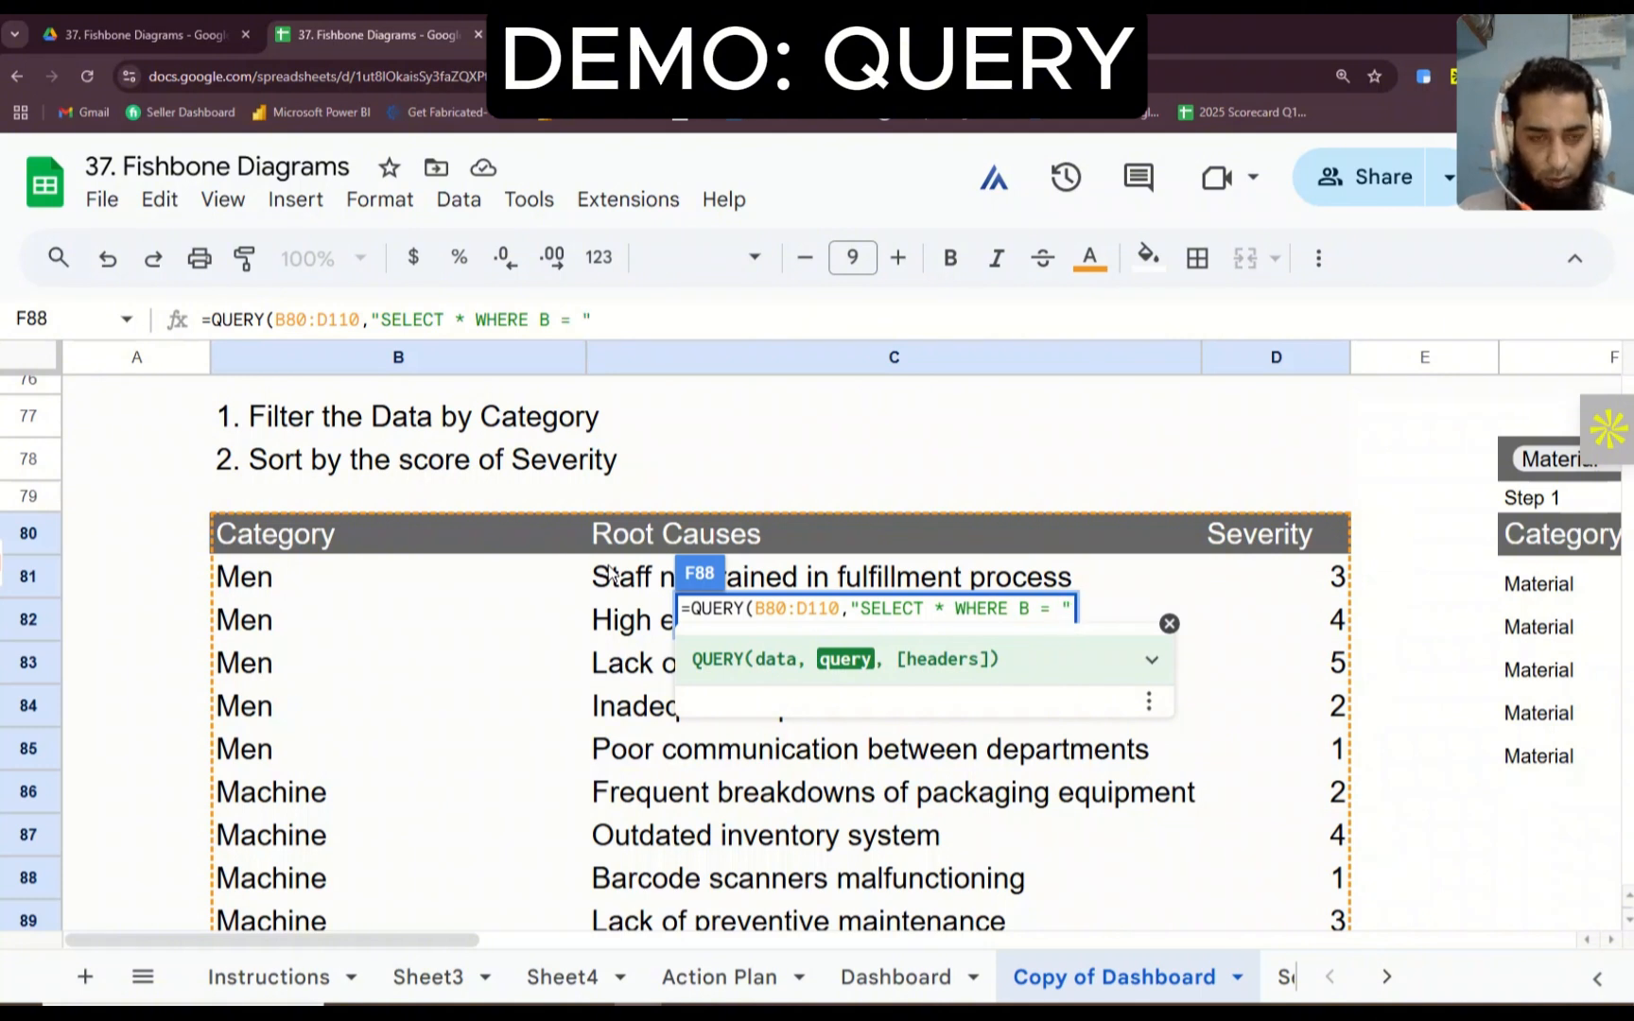
pyautogui.press('BackSpace')
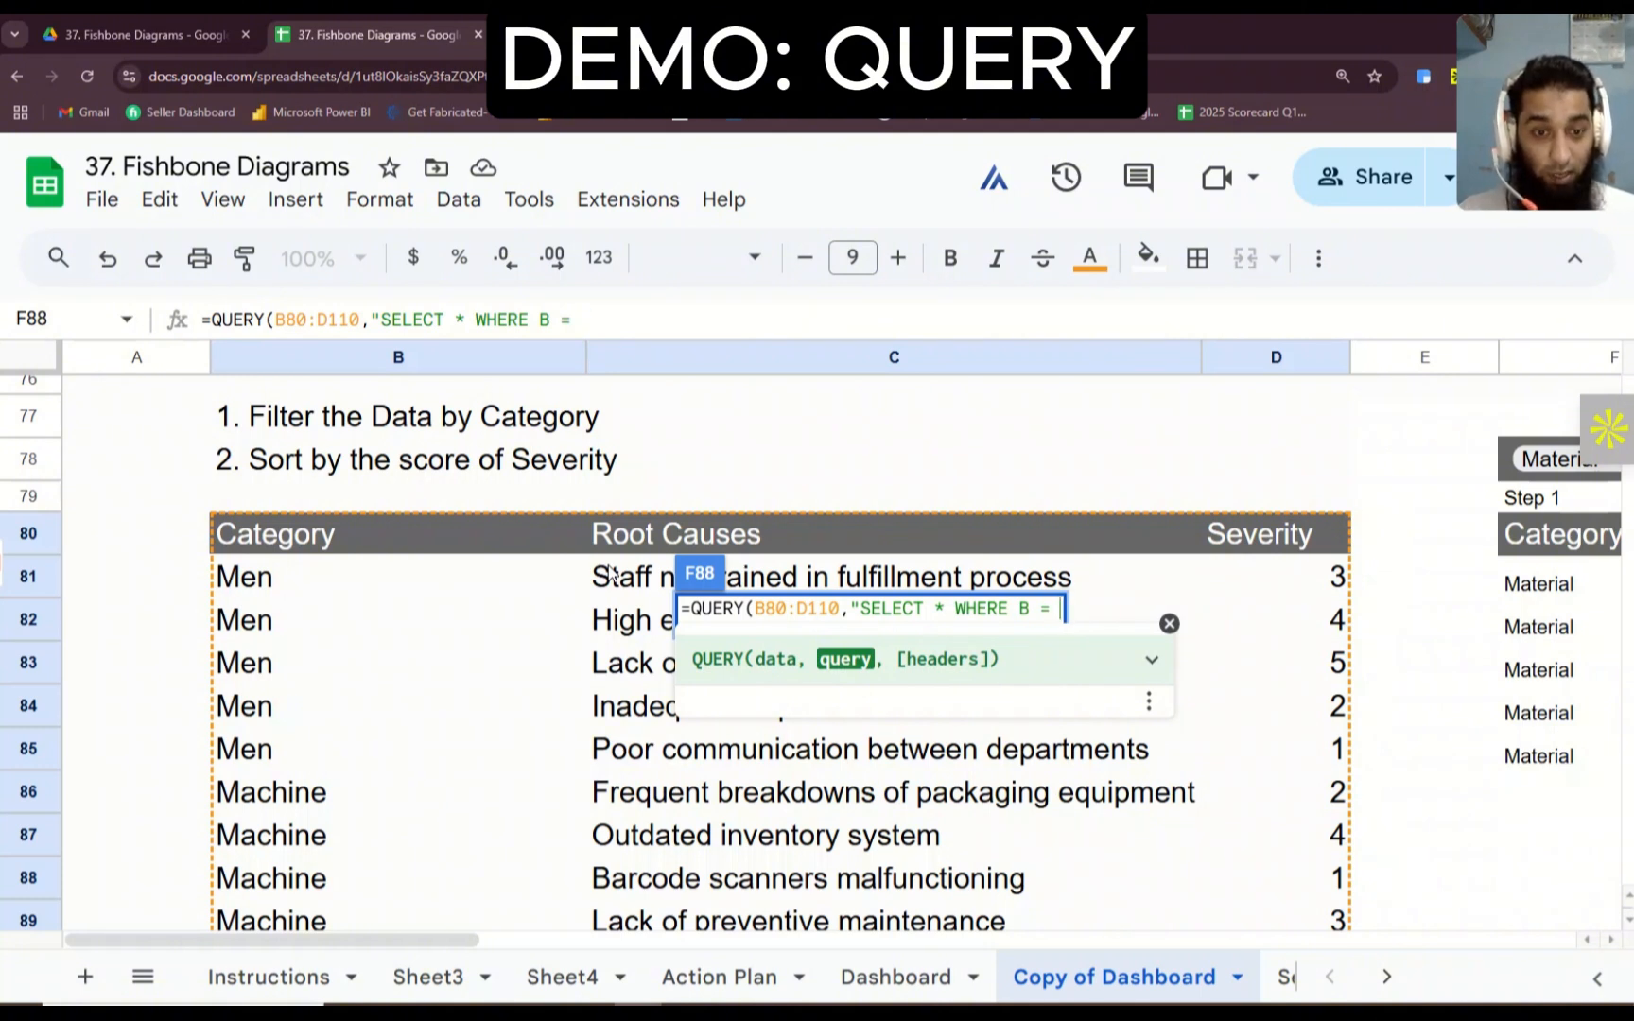
pyautogui.write("'")
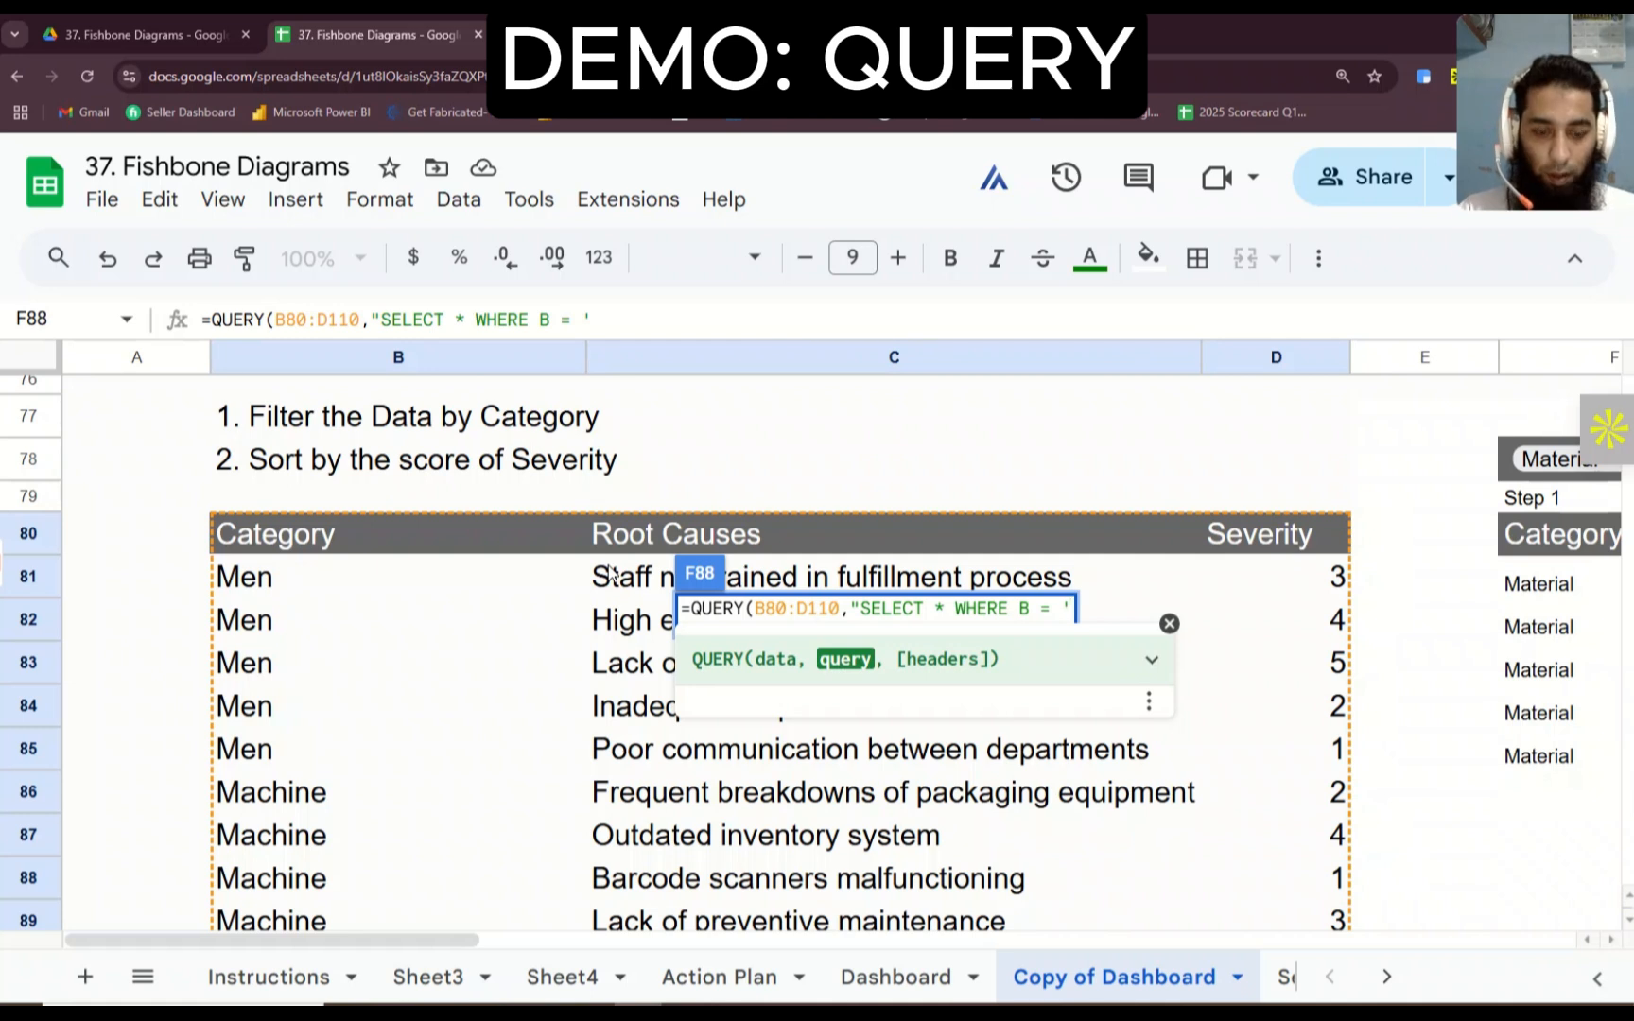
pyautogui.write('Men')
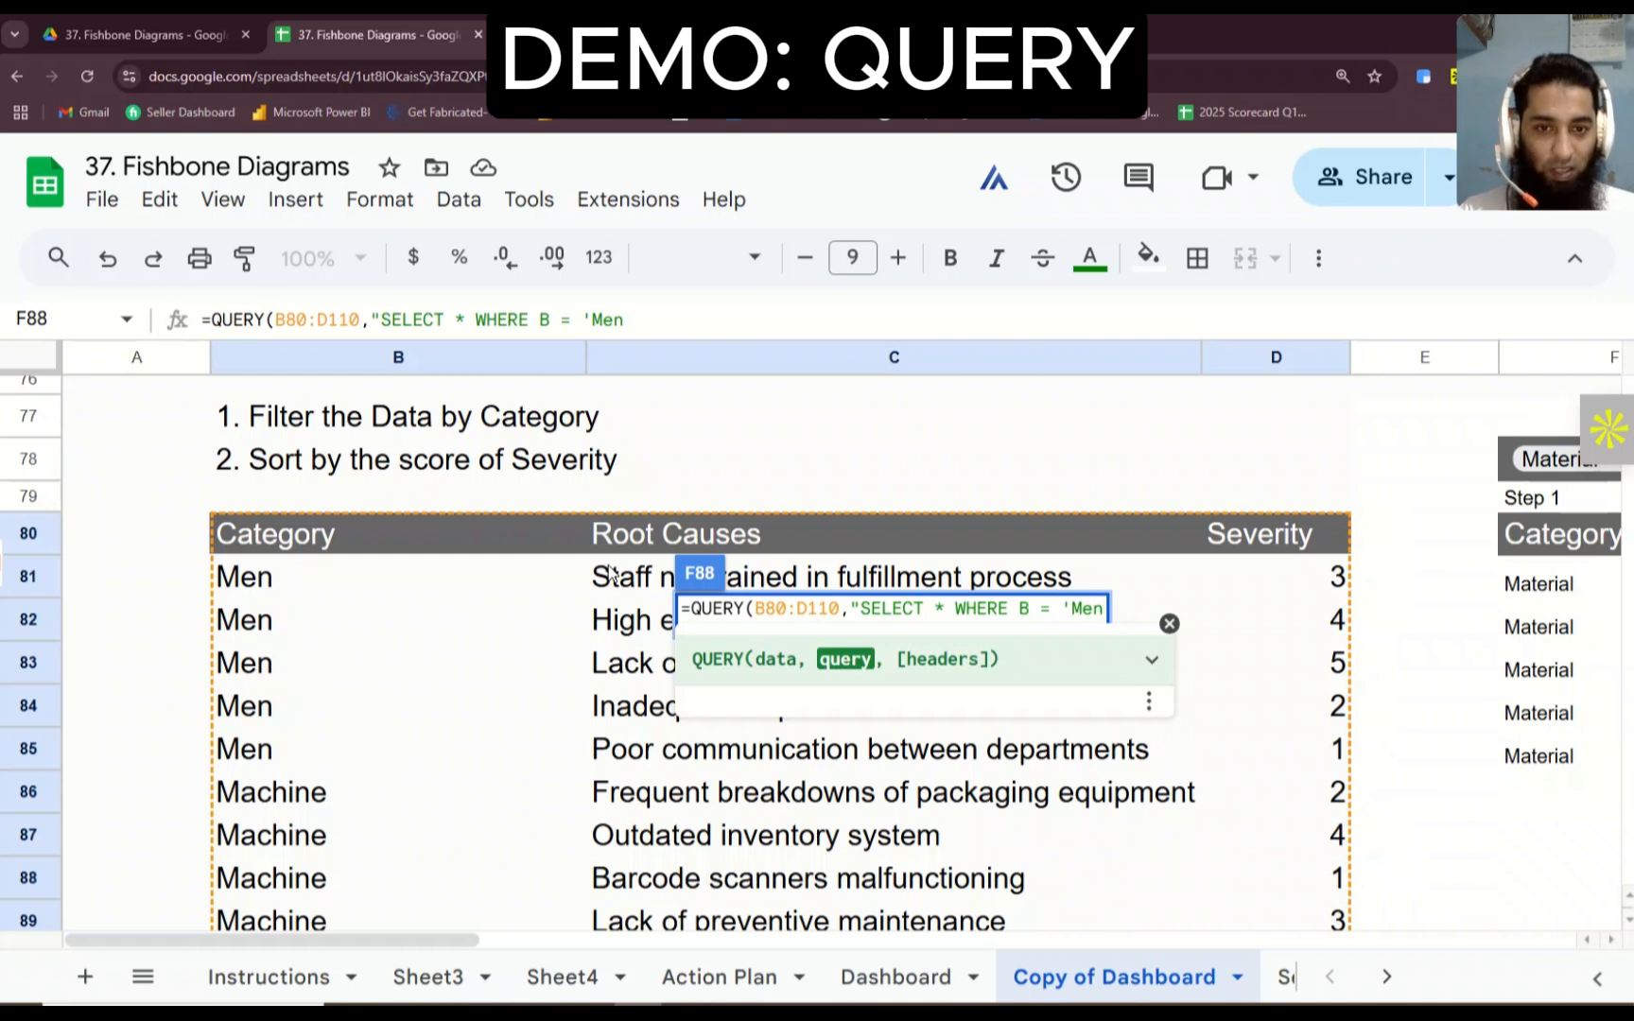
pyautogui.write("'")
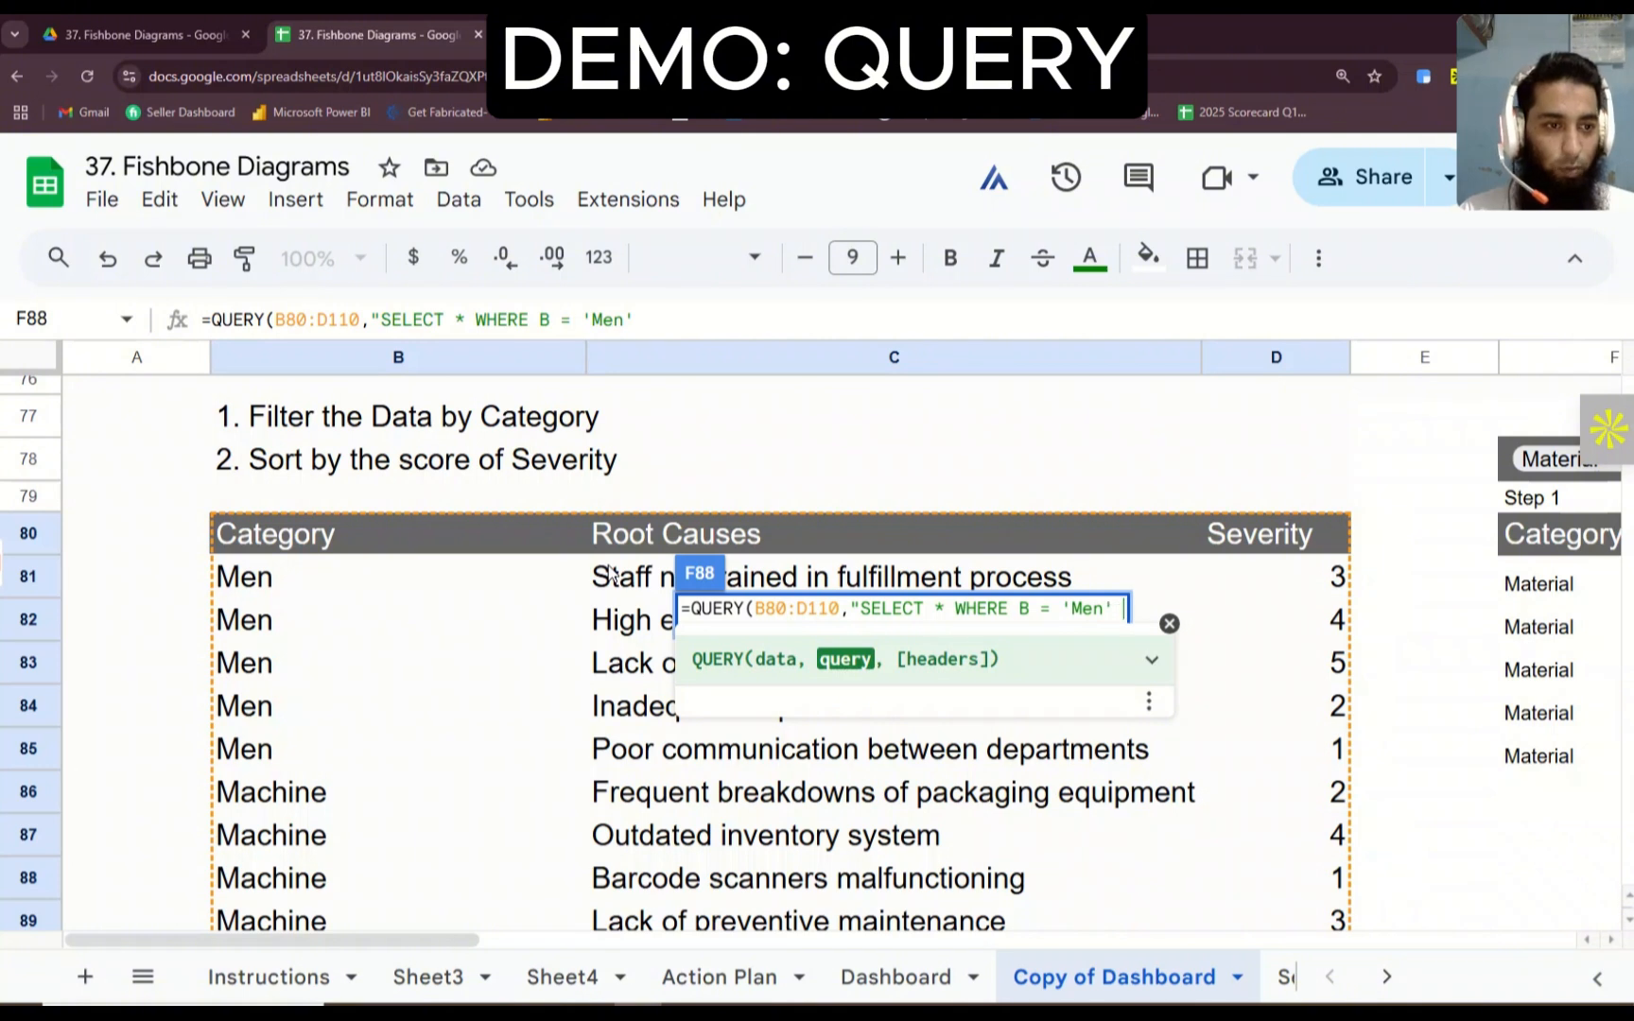
# Step: Complete the F88 query with ORDER BY D DESC and a headers value of 1, and view the resulting table
pyautogui.write(' ORD')
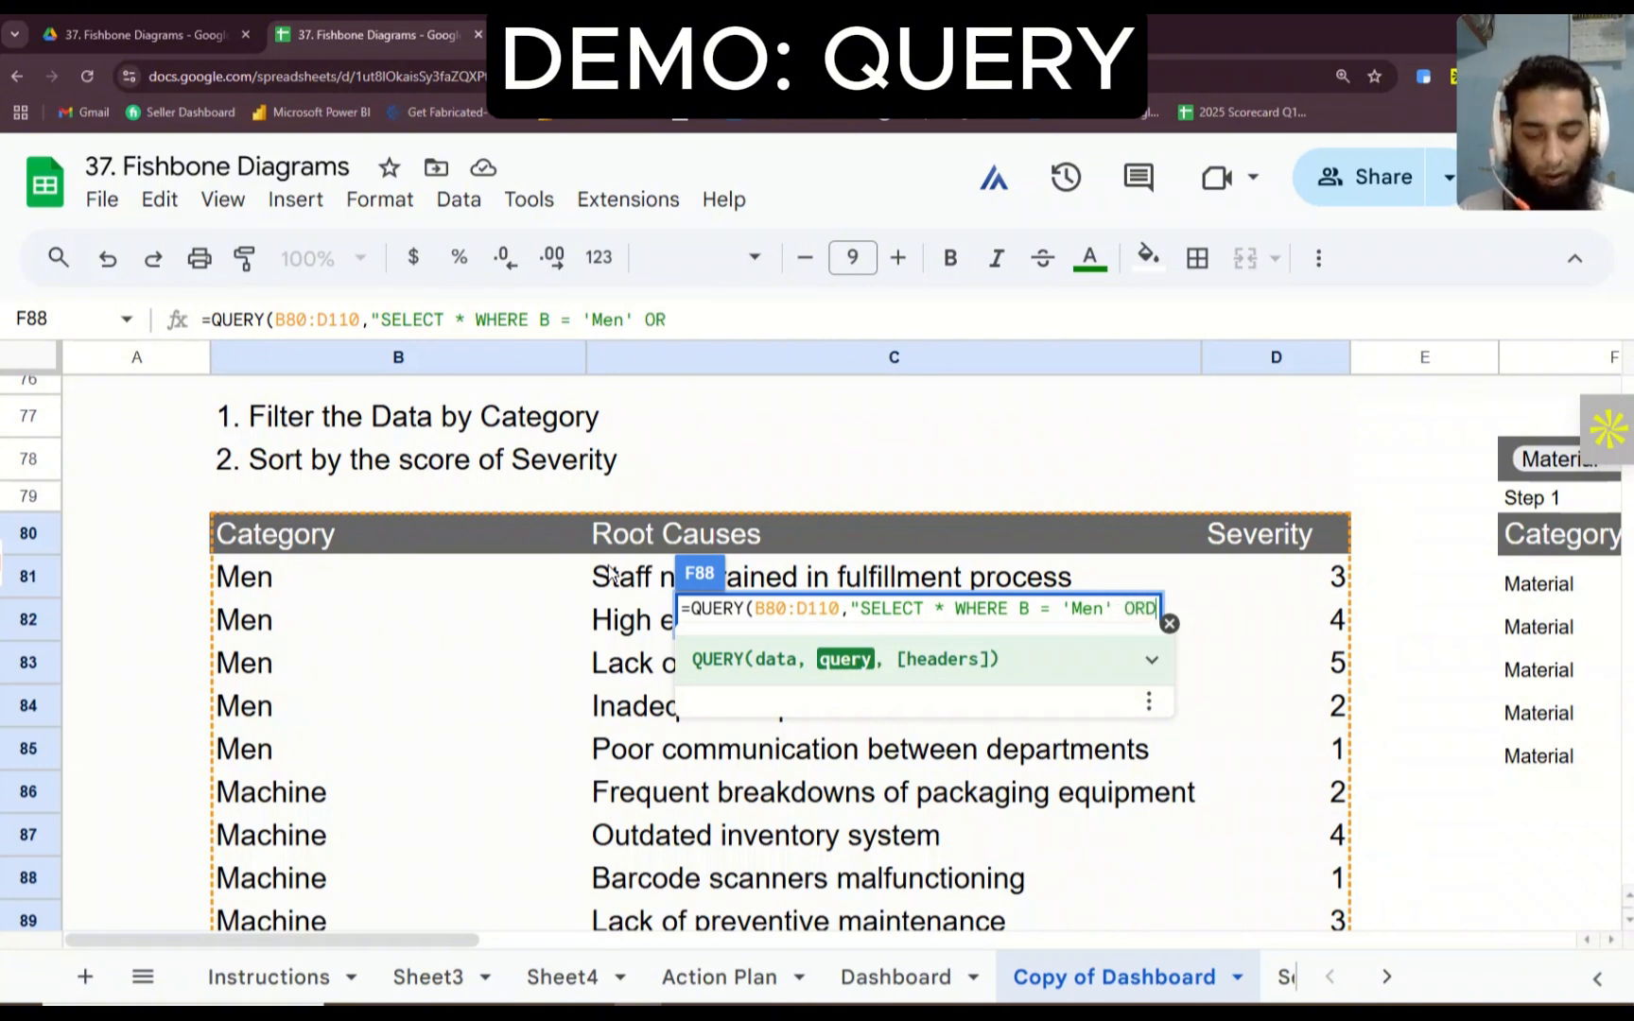
pyautogui.write('ER BY ')
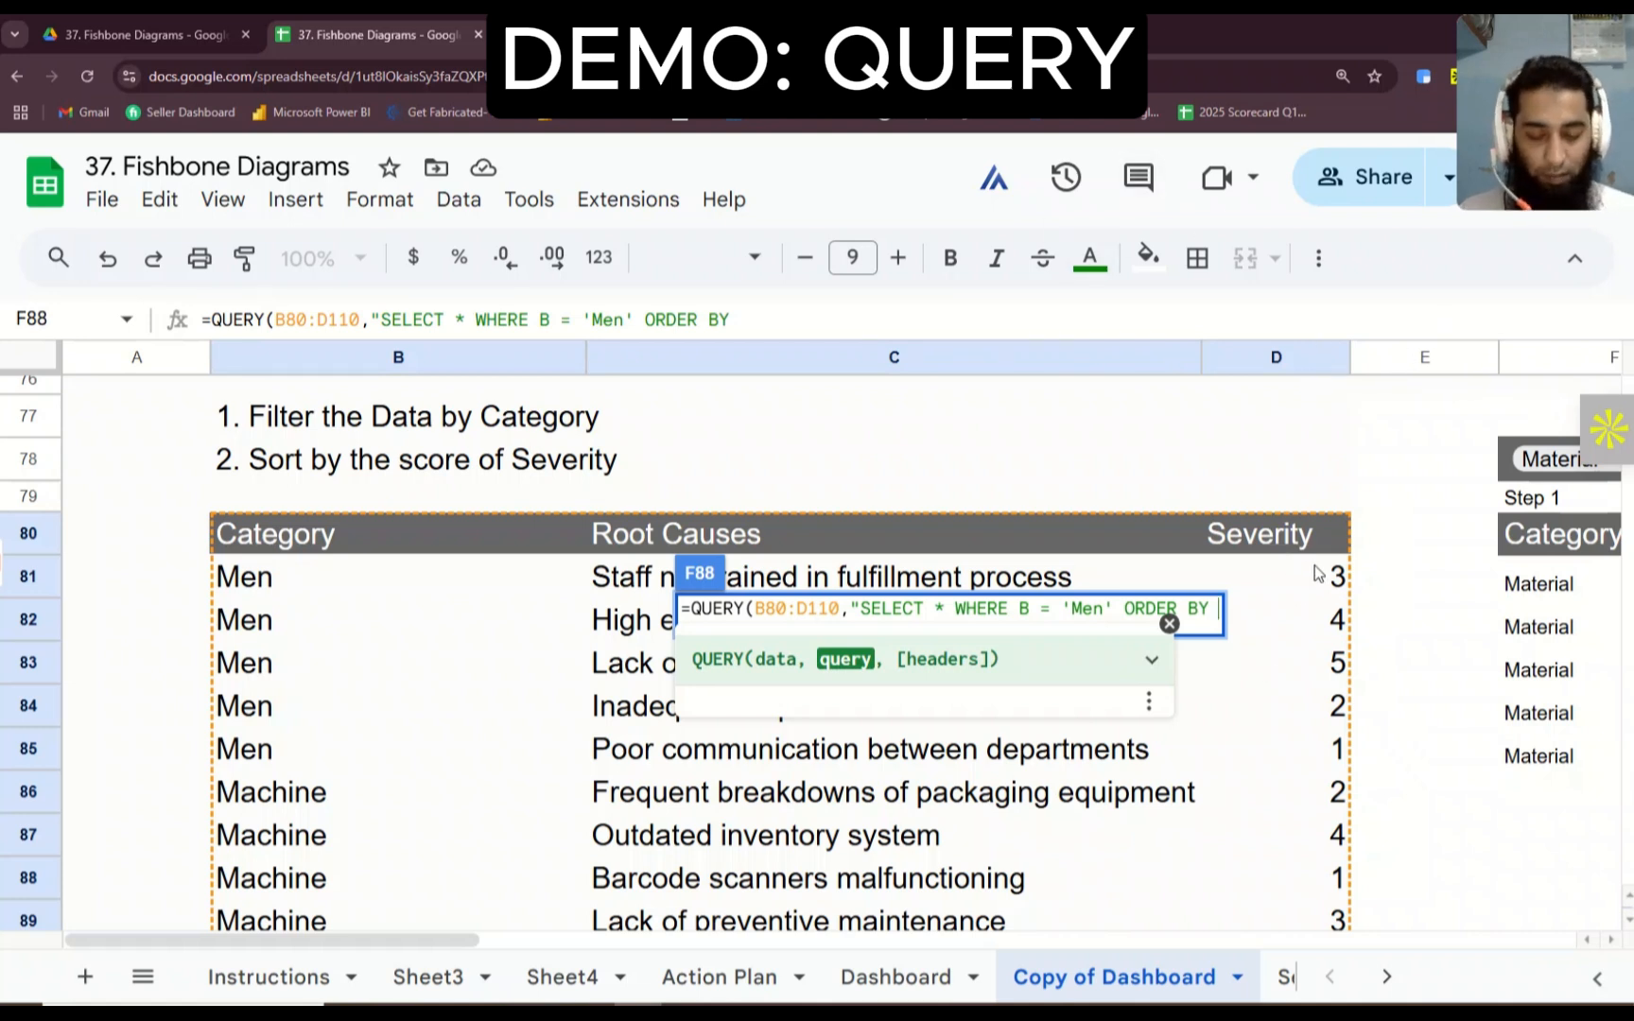
pyautogui.write('D DESC')
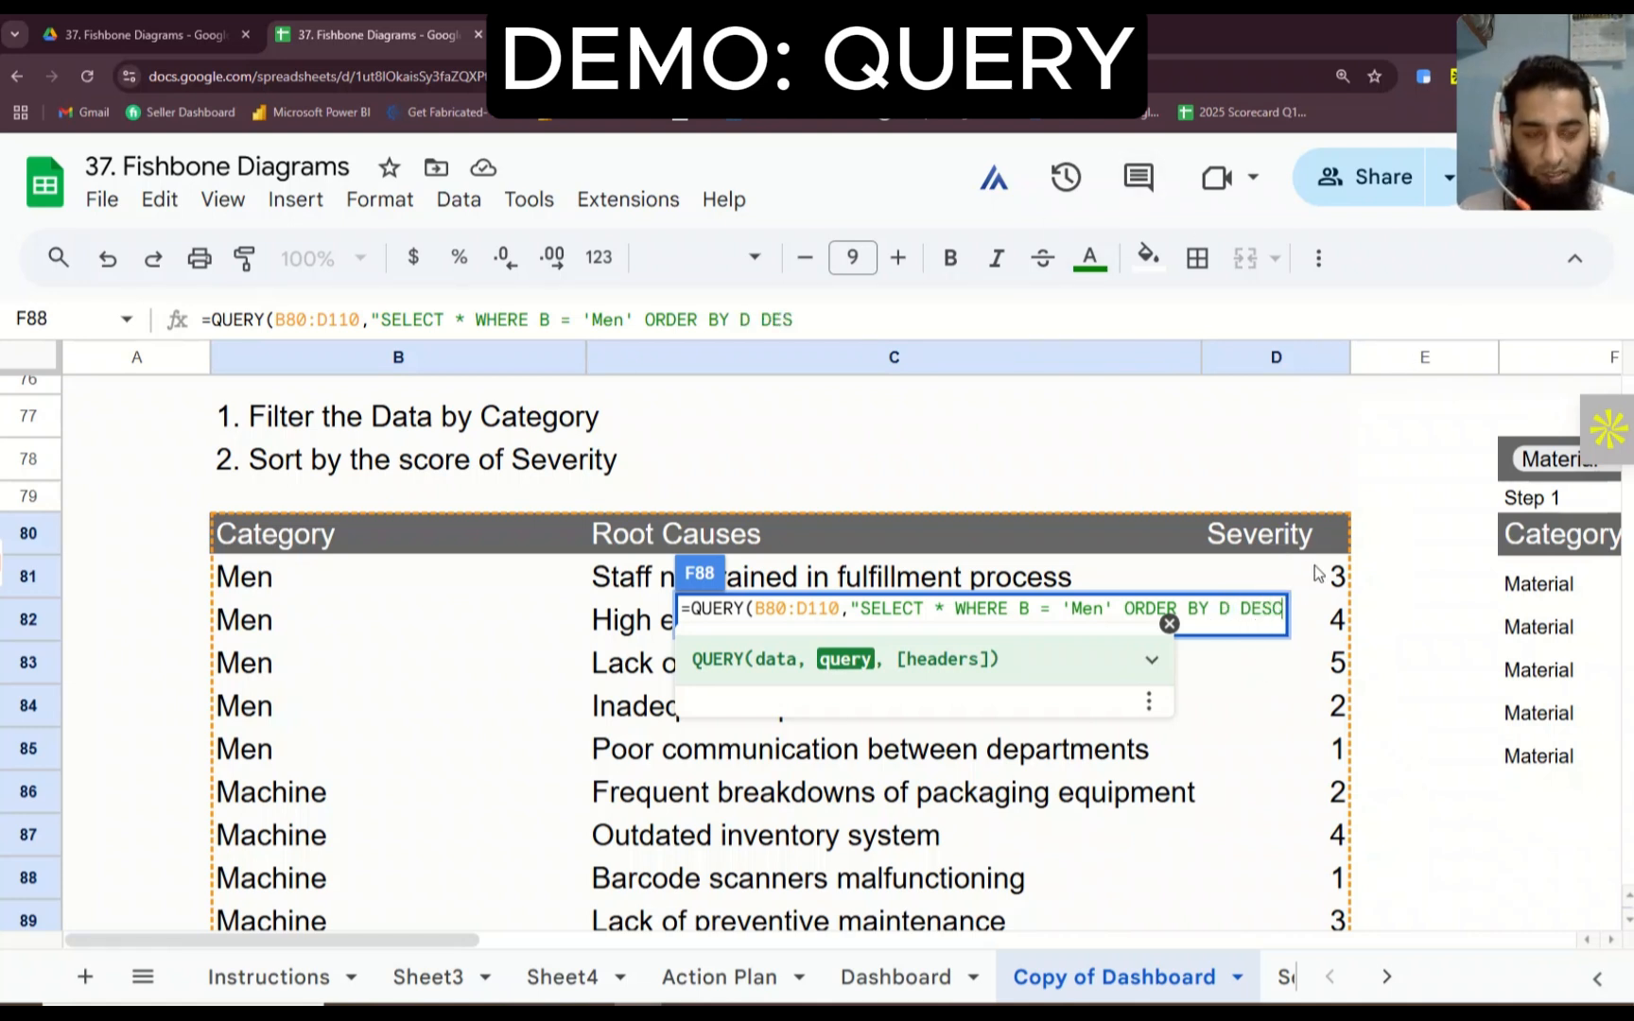
pyautogui.write('"')
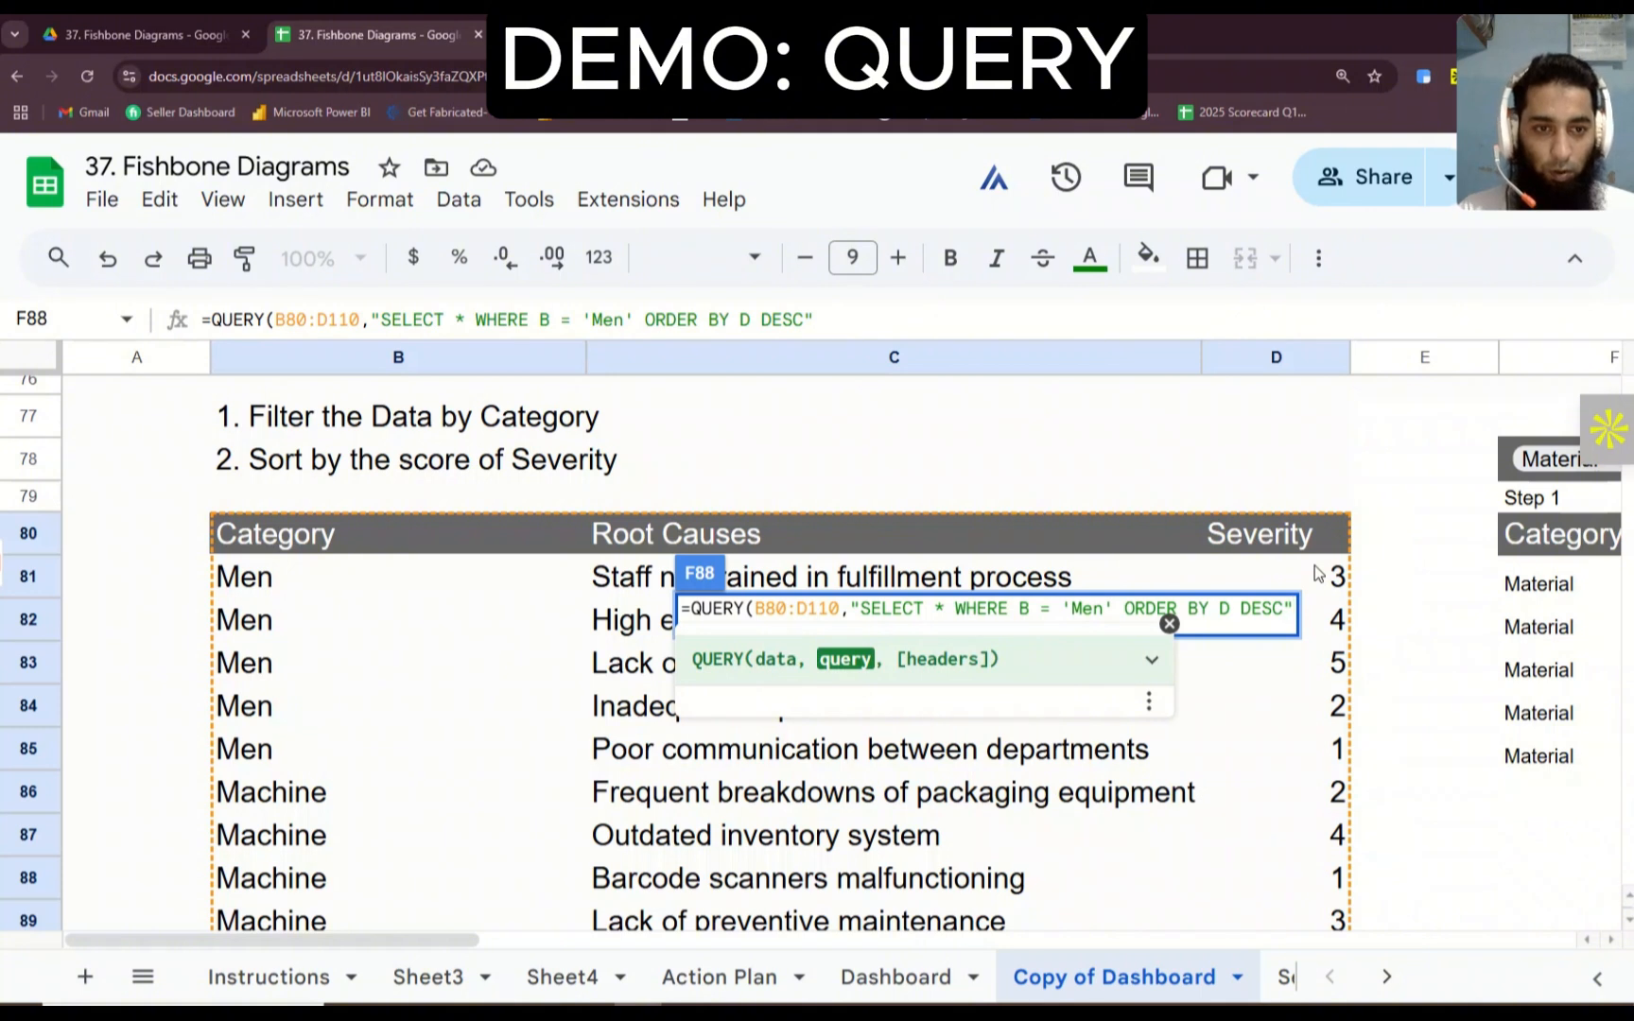
pyautogui.write(',')
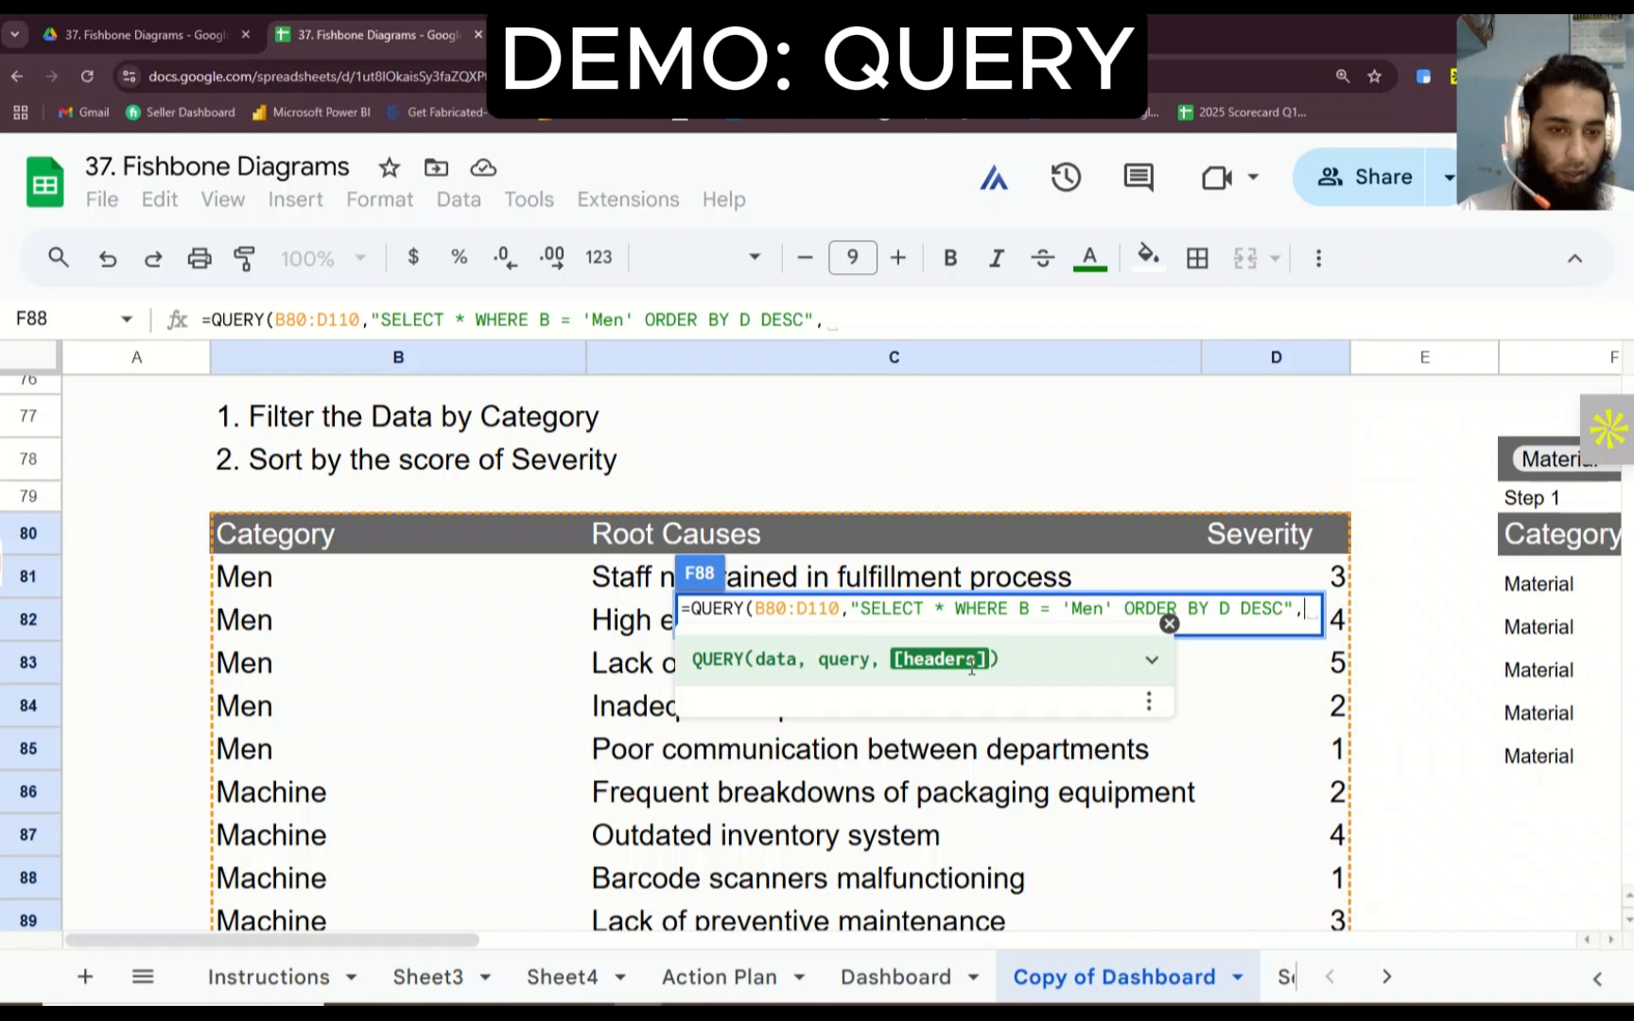
pyautogui.write('1')
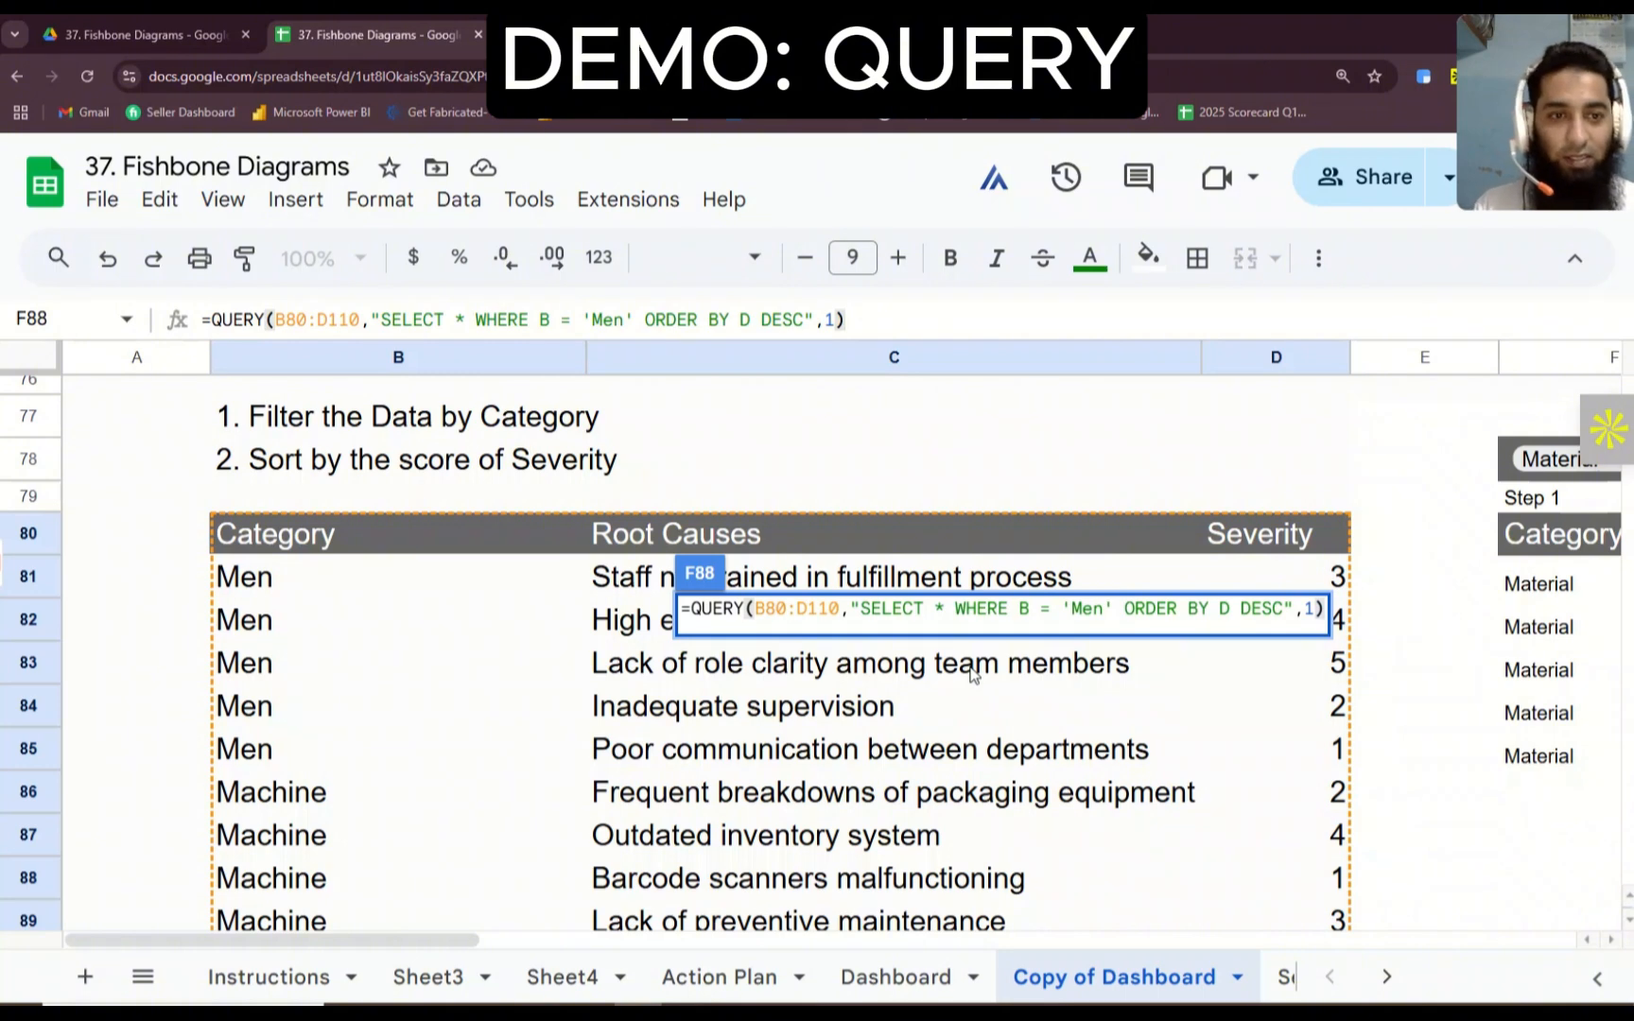
pyautogui.press('Return')
pyautogui.scroll(-5, 1569, 682)
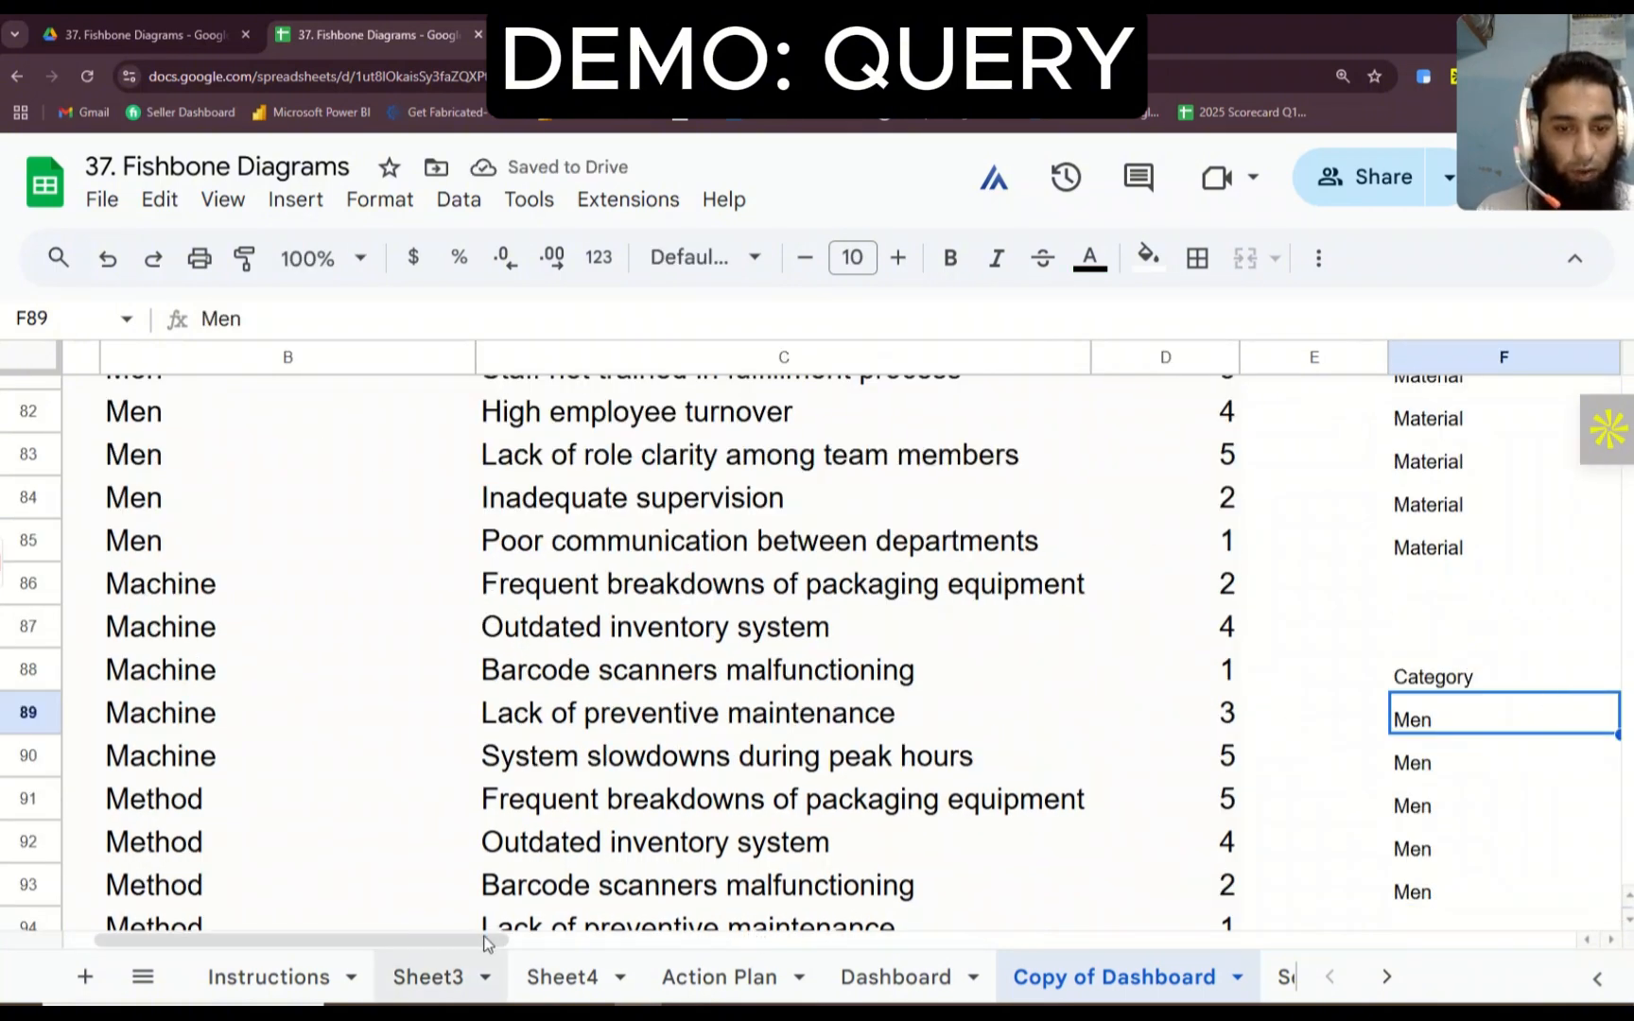
pyautogui.moveTo(490, 941); pyautogui.dragTo(820, 938)
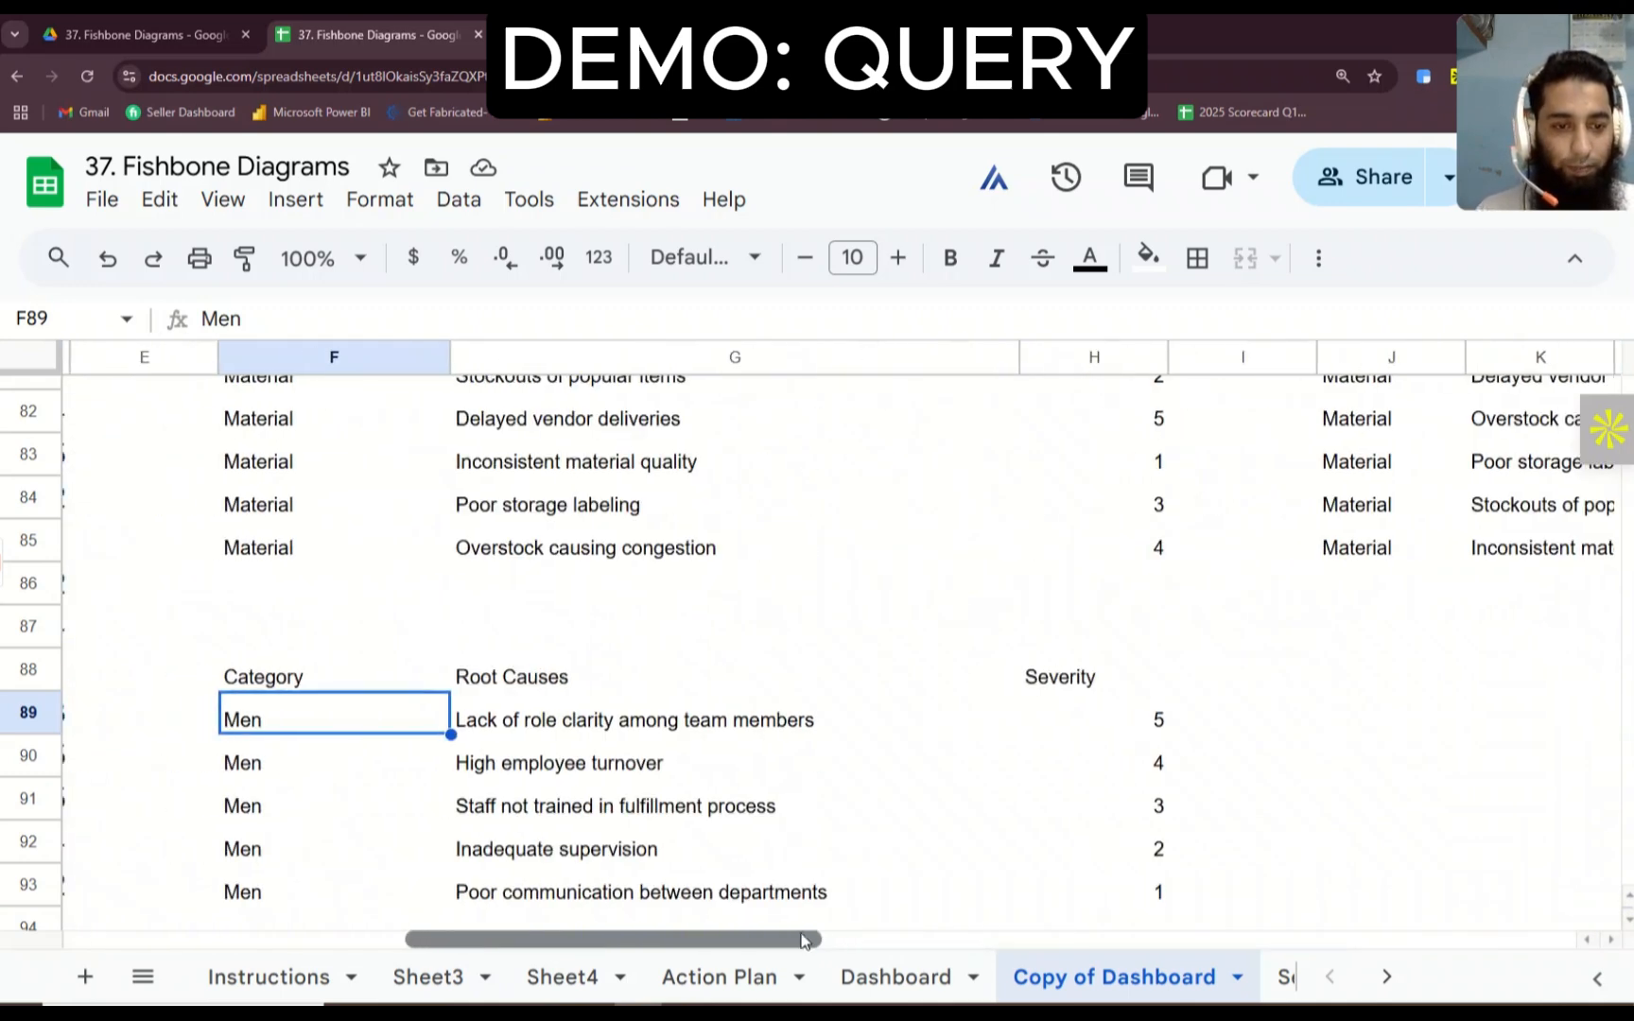
pyautogui.scroll(-1, 1116, 837)
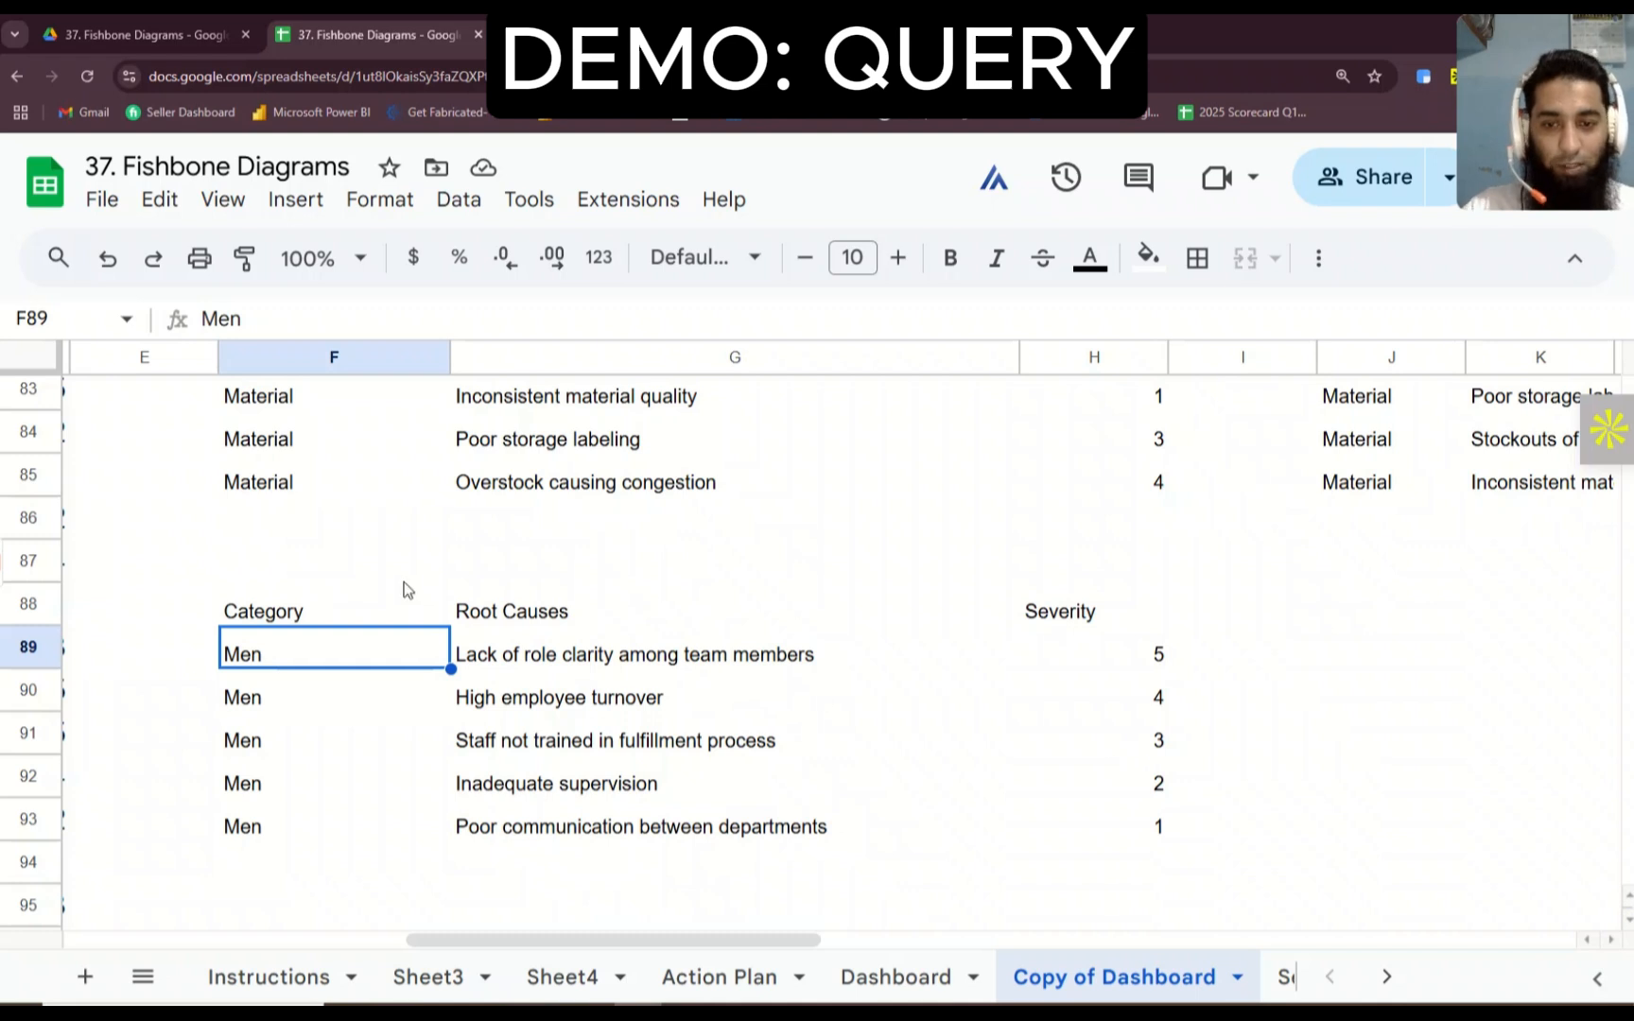
# Step: Replace the asterisk in the F88 query's SELECT clause with B to return only the category column
pyautogui.click(315, 619)
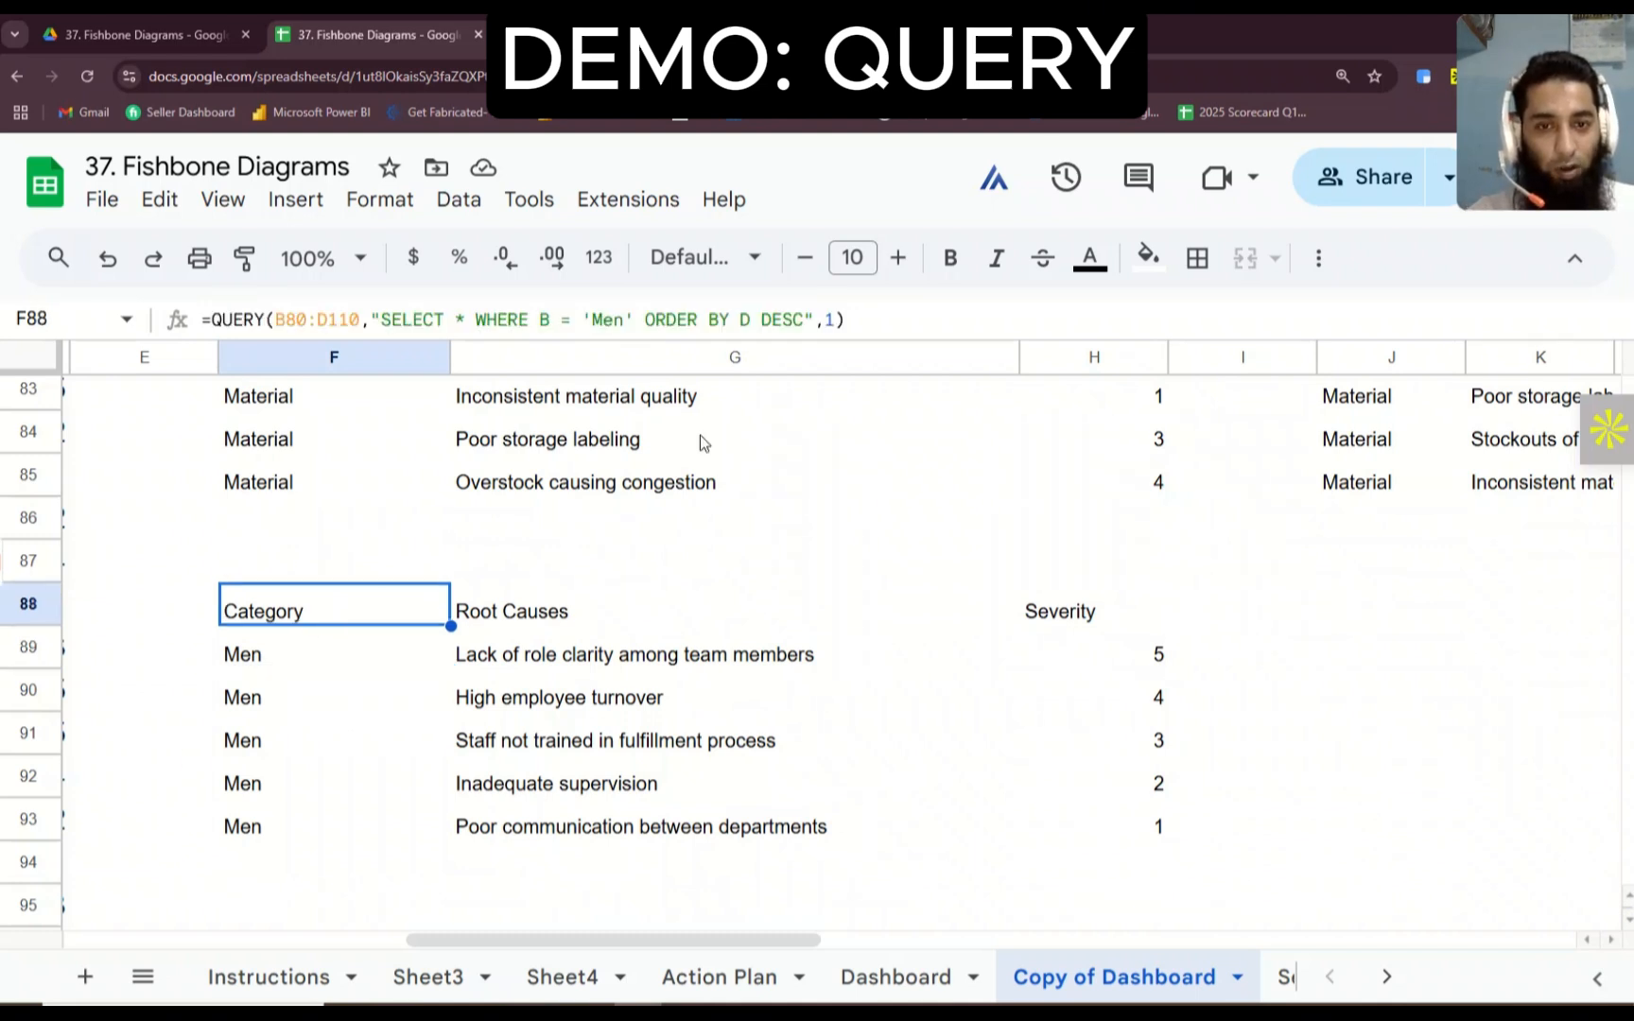
pyautogui.click(468, 322)
pyautogui.press('BackSpace')
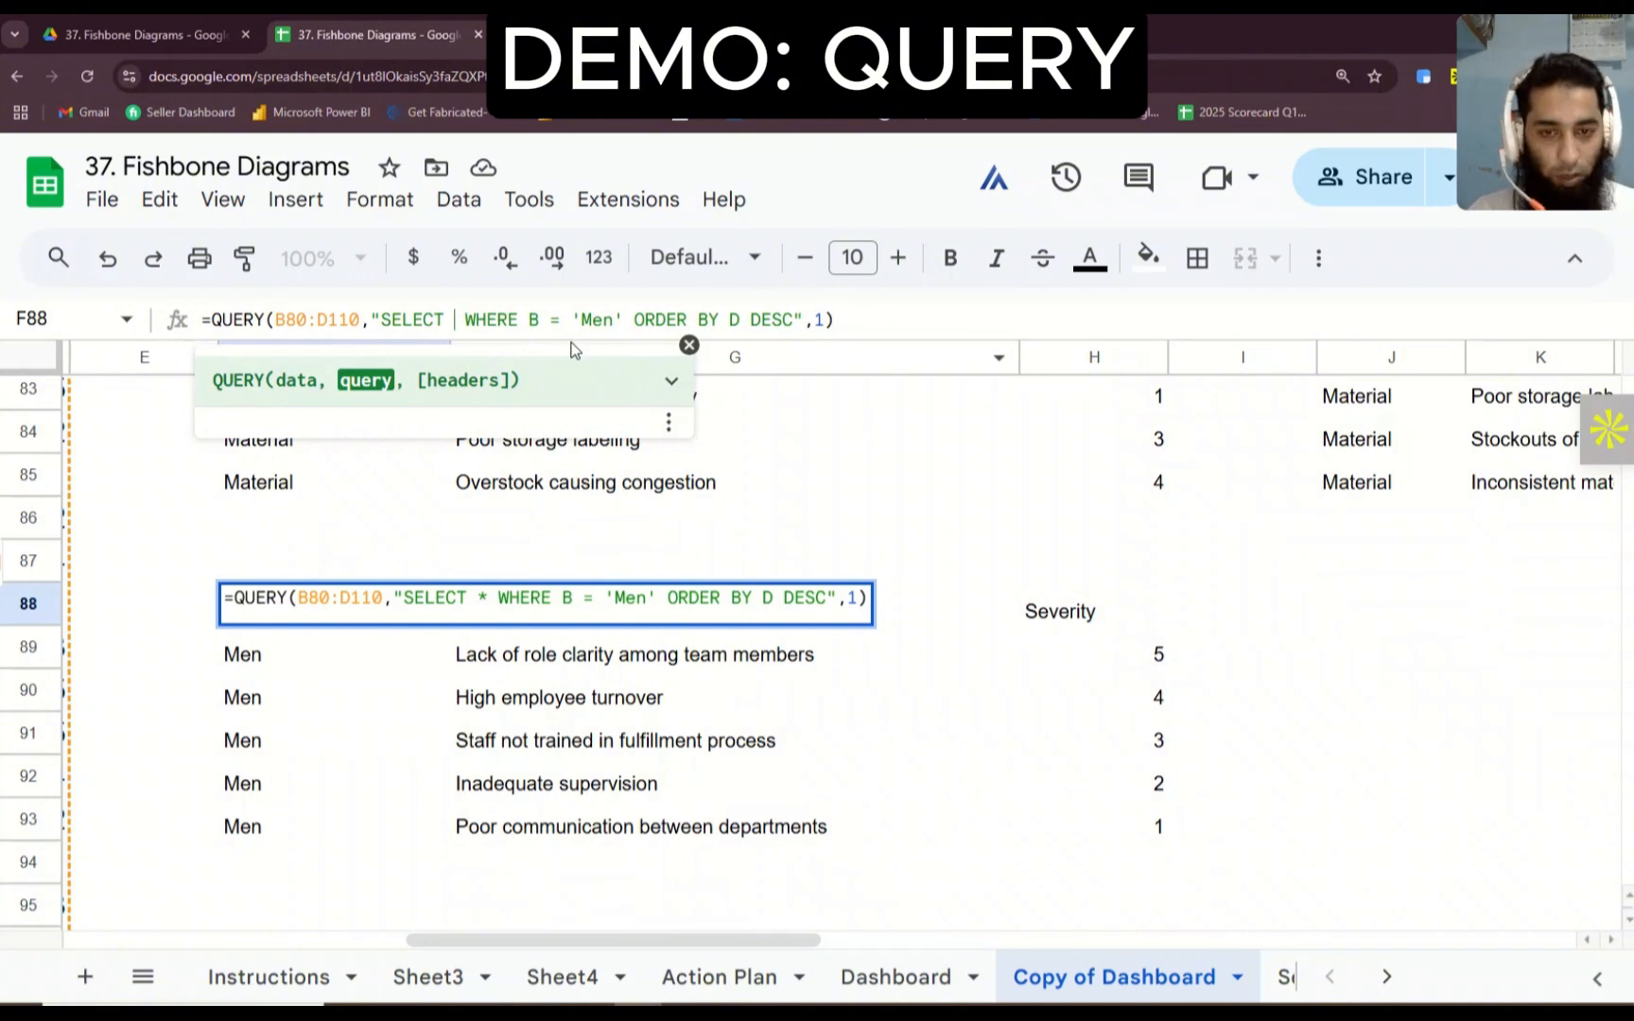
pyautogui.write('B')
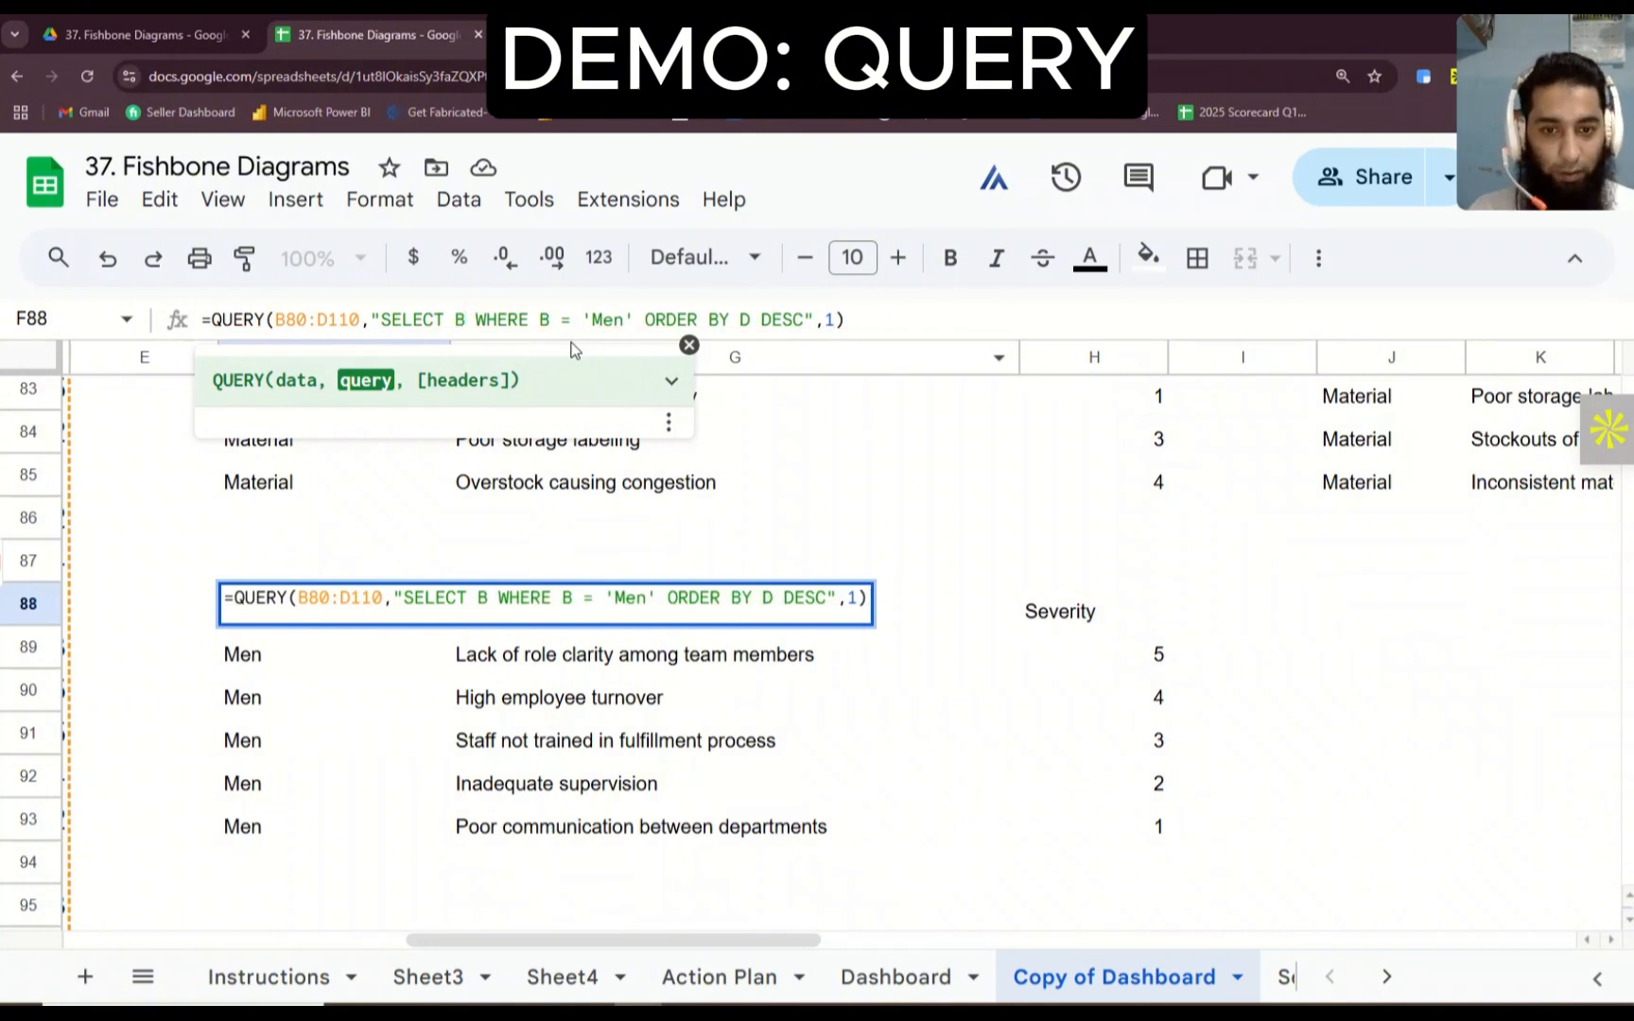
pyautogui.press('Return')
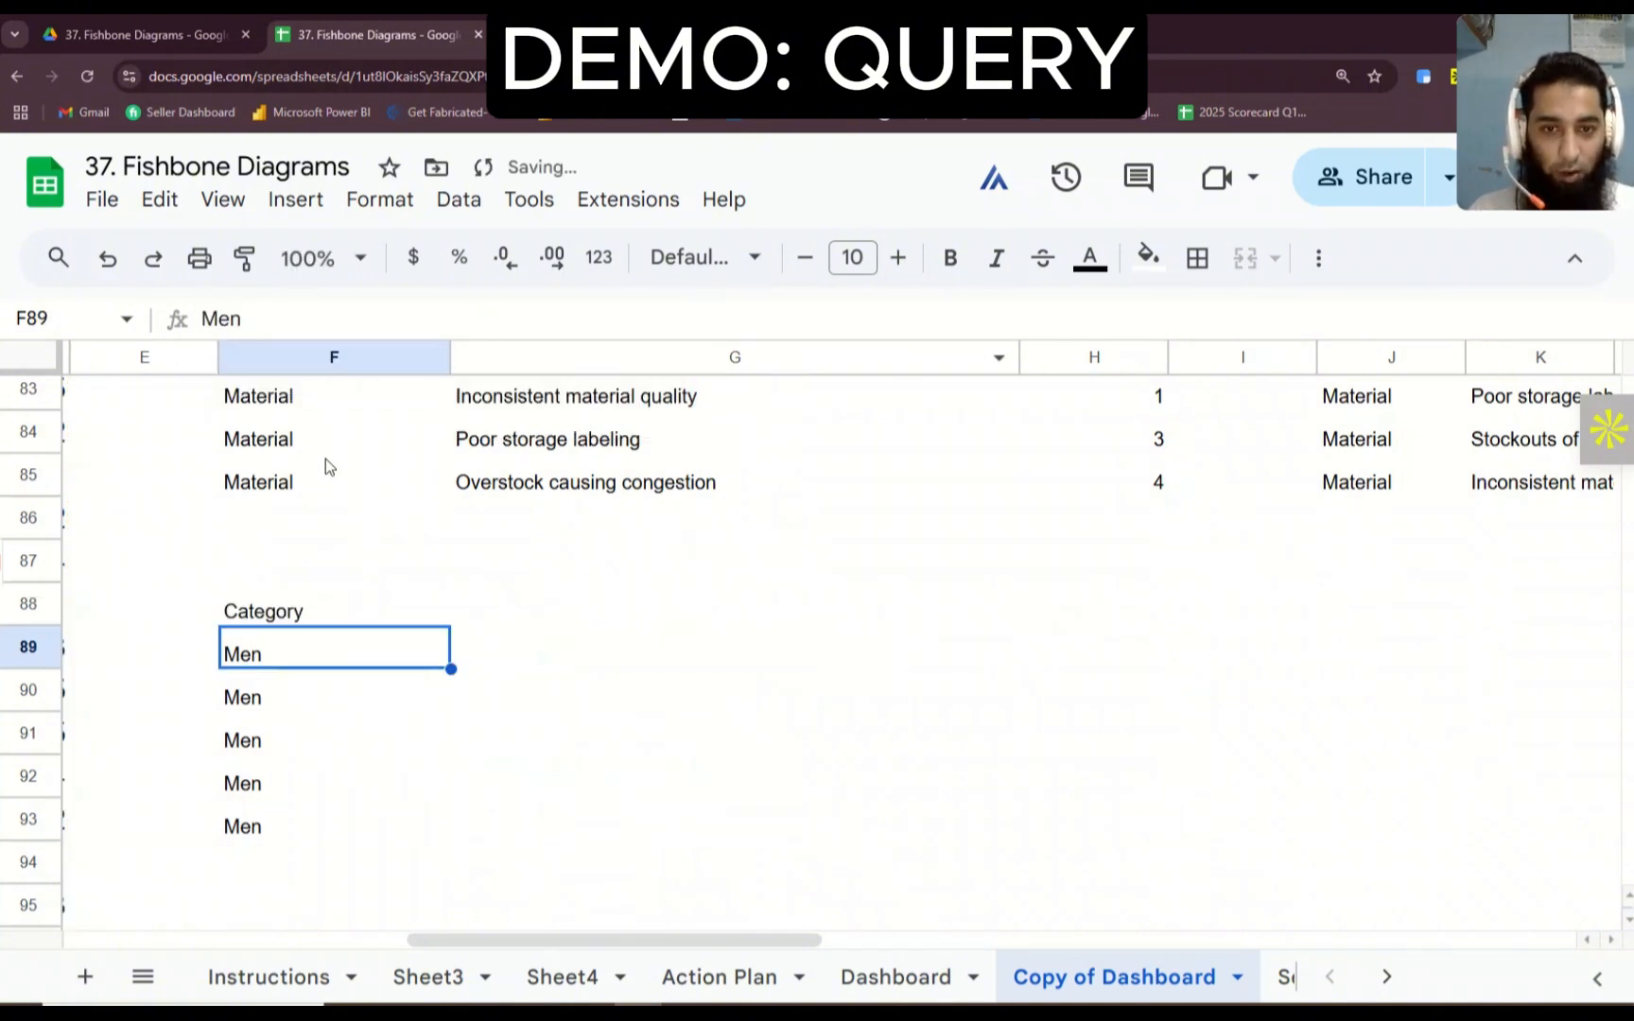
pyautogui.click(308, 613)
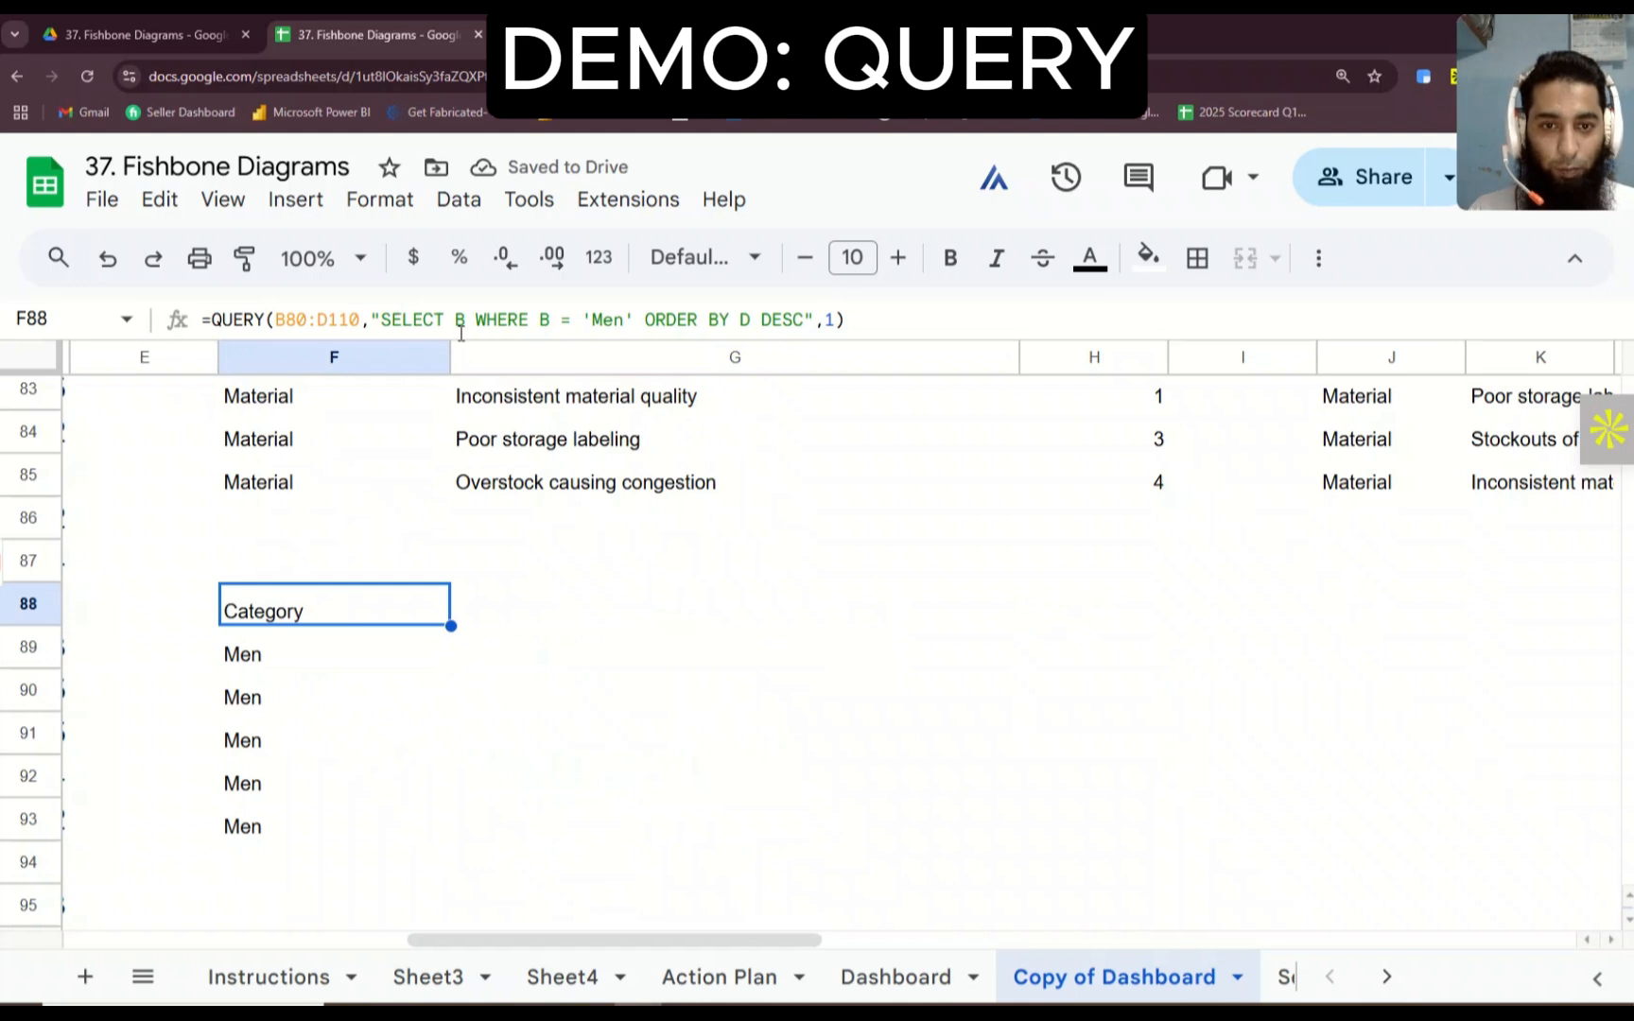
# Step: Change the F88 query's SELECT clause to C to return only the root causes column
pyautogui.click(518, 326)
pyautogui.press('BackSpace')
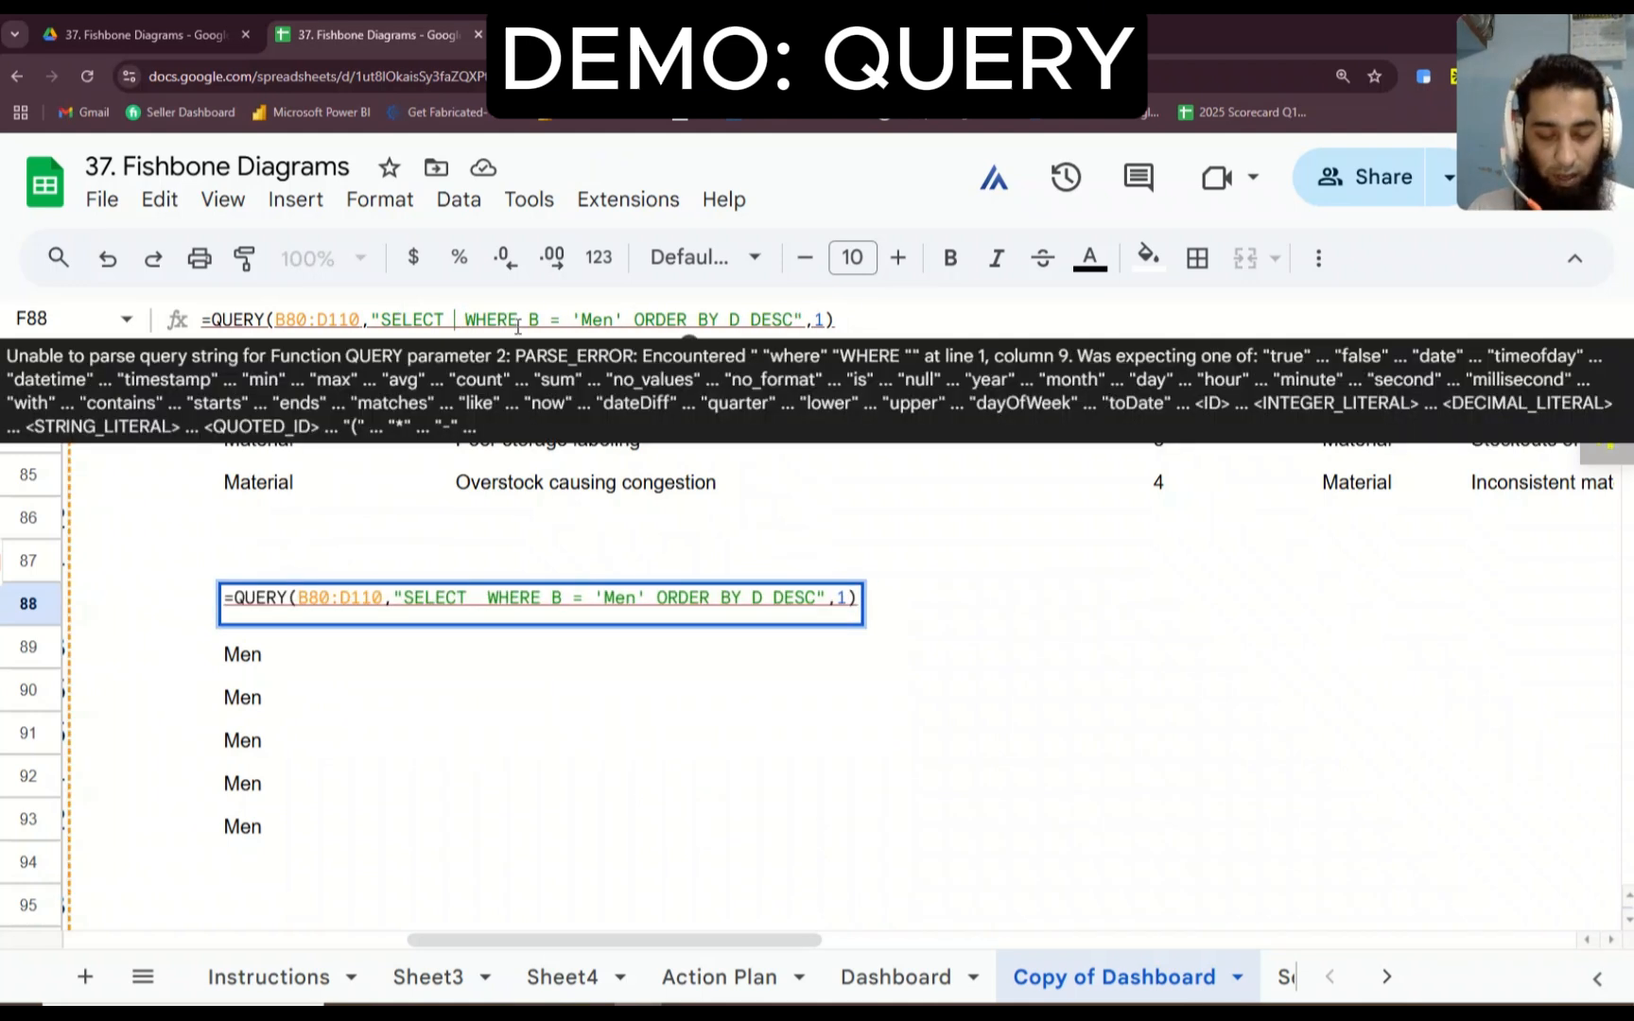
pyautogui.write('c')
pyautogui.press('BackSpace')
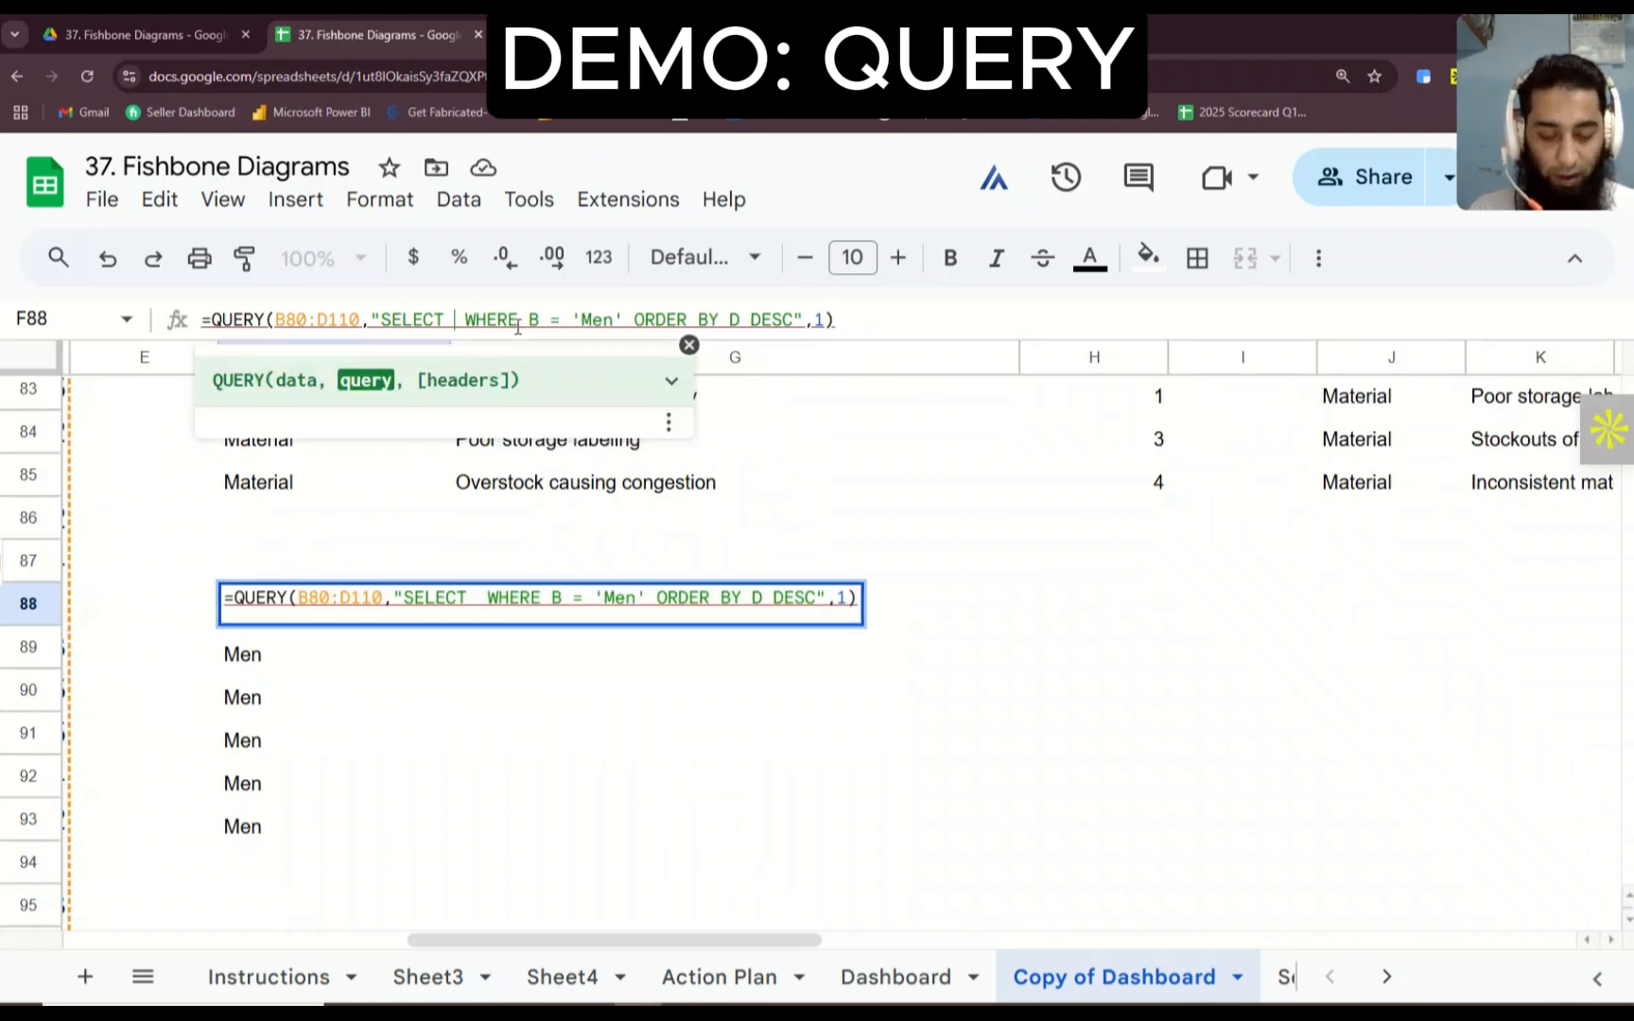
pyautogui.write('C')
pyautogui.press('Return')
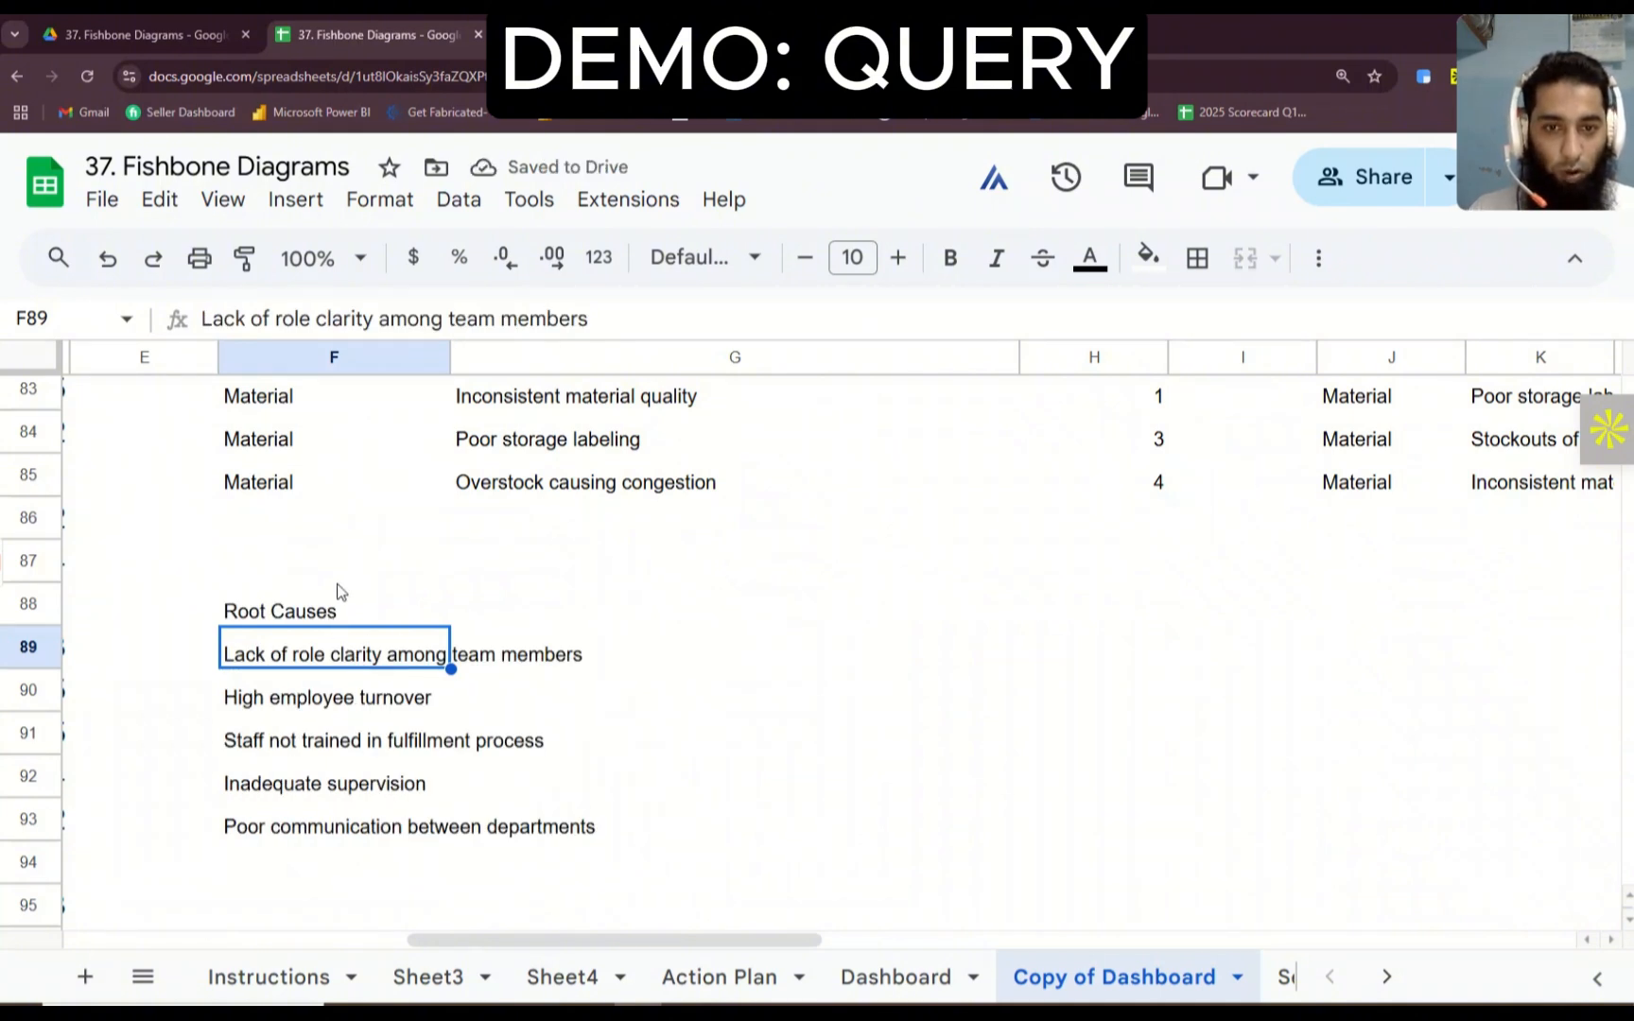
# Step: Change the F88 query's SELECT clause to D to return only the severity column
pyautogui.click(332, 614)
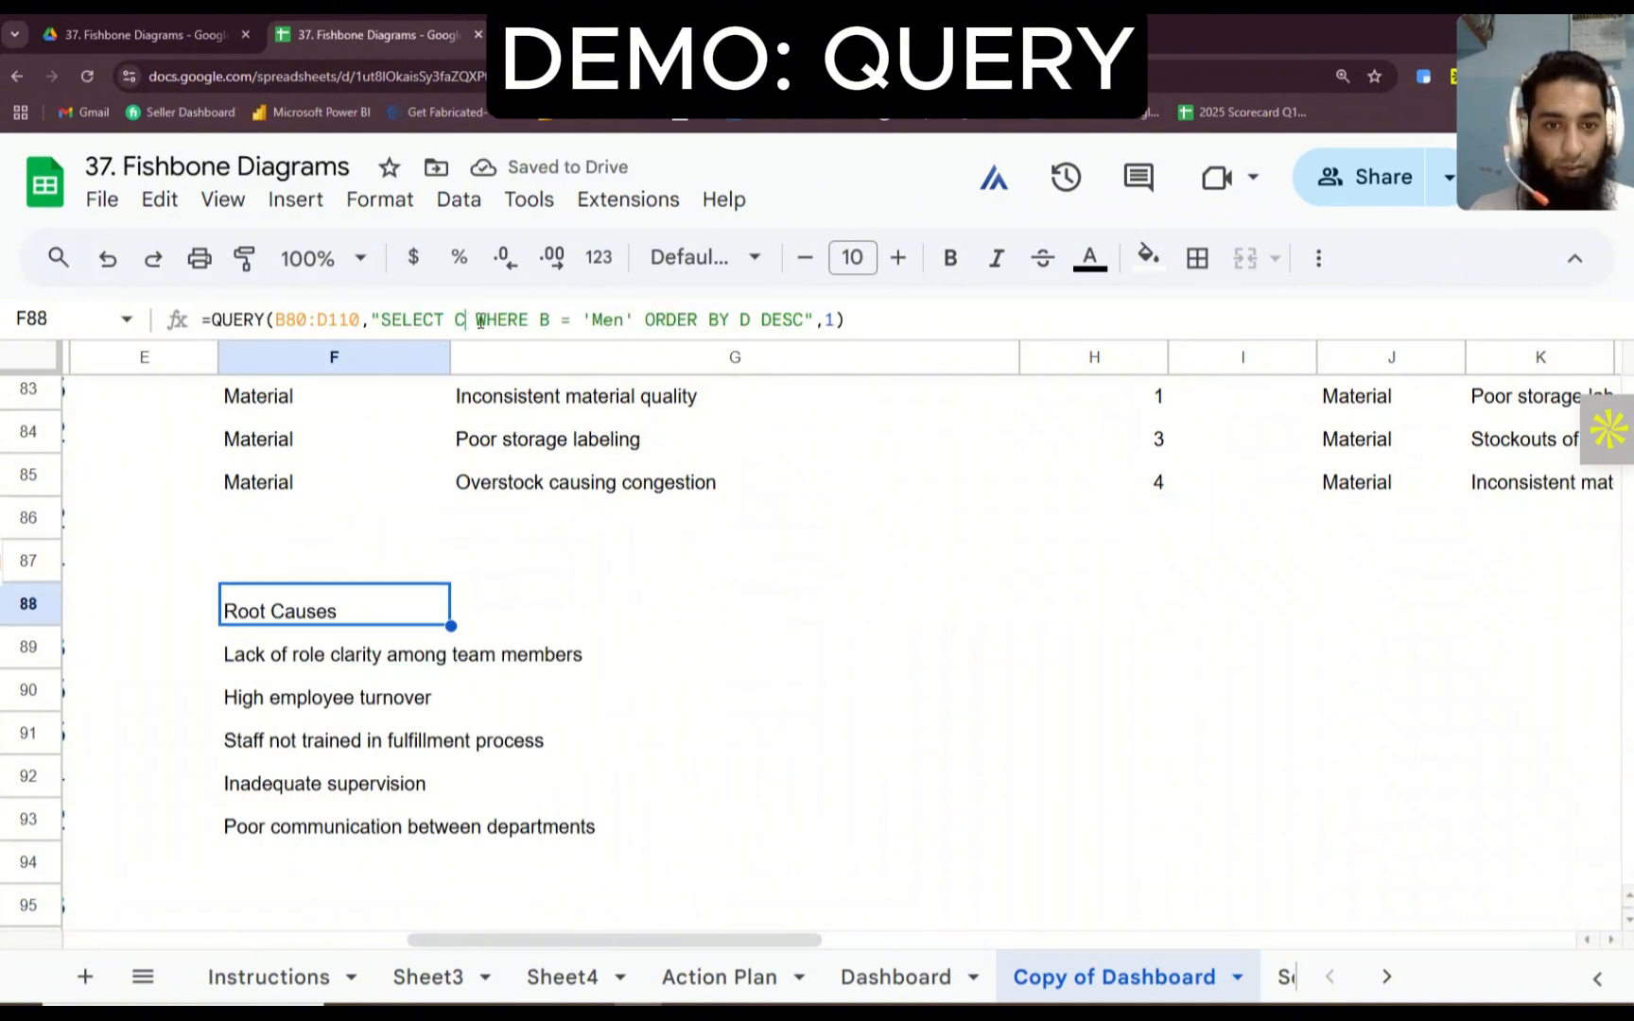
pyautogui.click(468, 320)
pyautogui.press('BackSpace')
pyautogui.write('D')
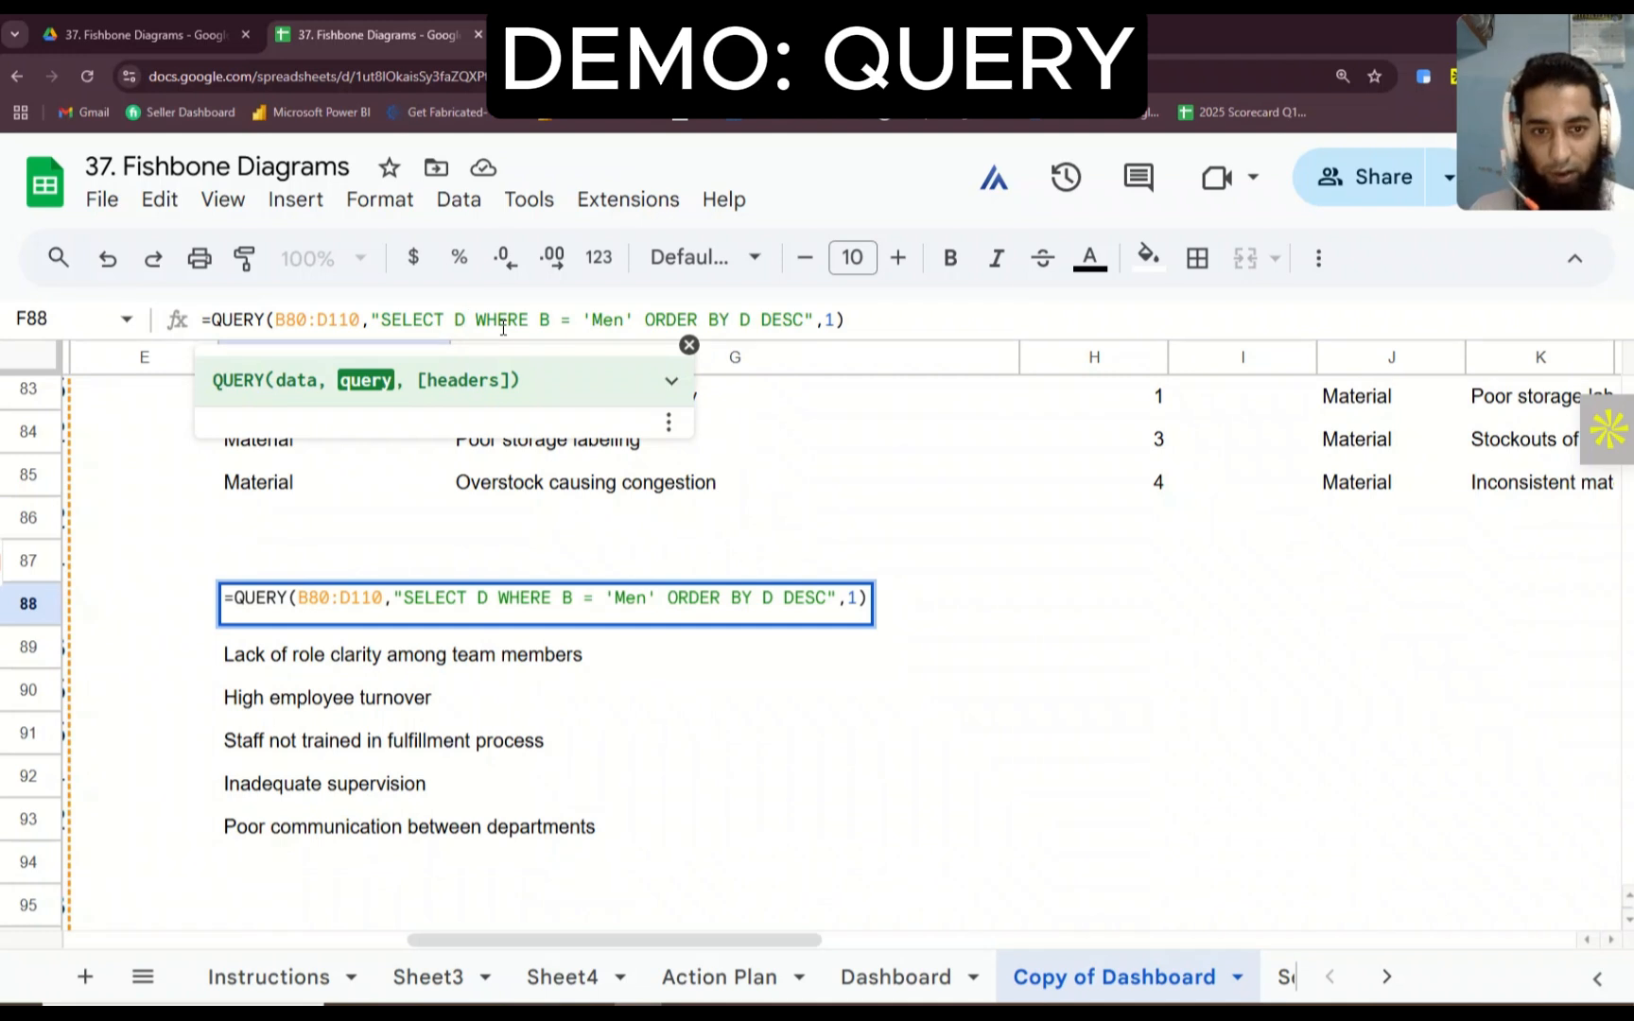
pyautogui.press('Return')
# Step: Change the F88 query's SELECT clause to B,C to return the category and root causes columns
pyautogui.click(320, 622)
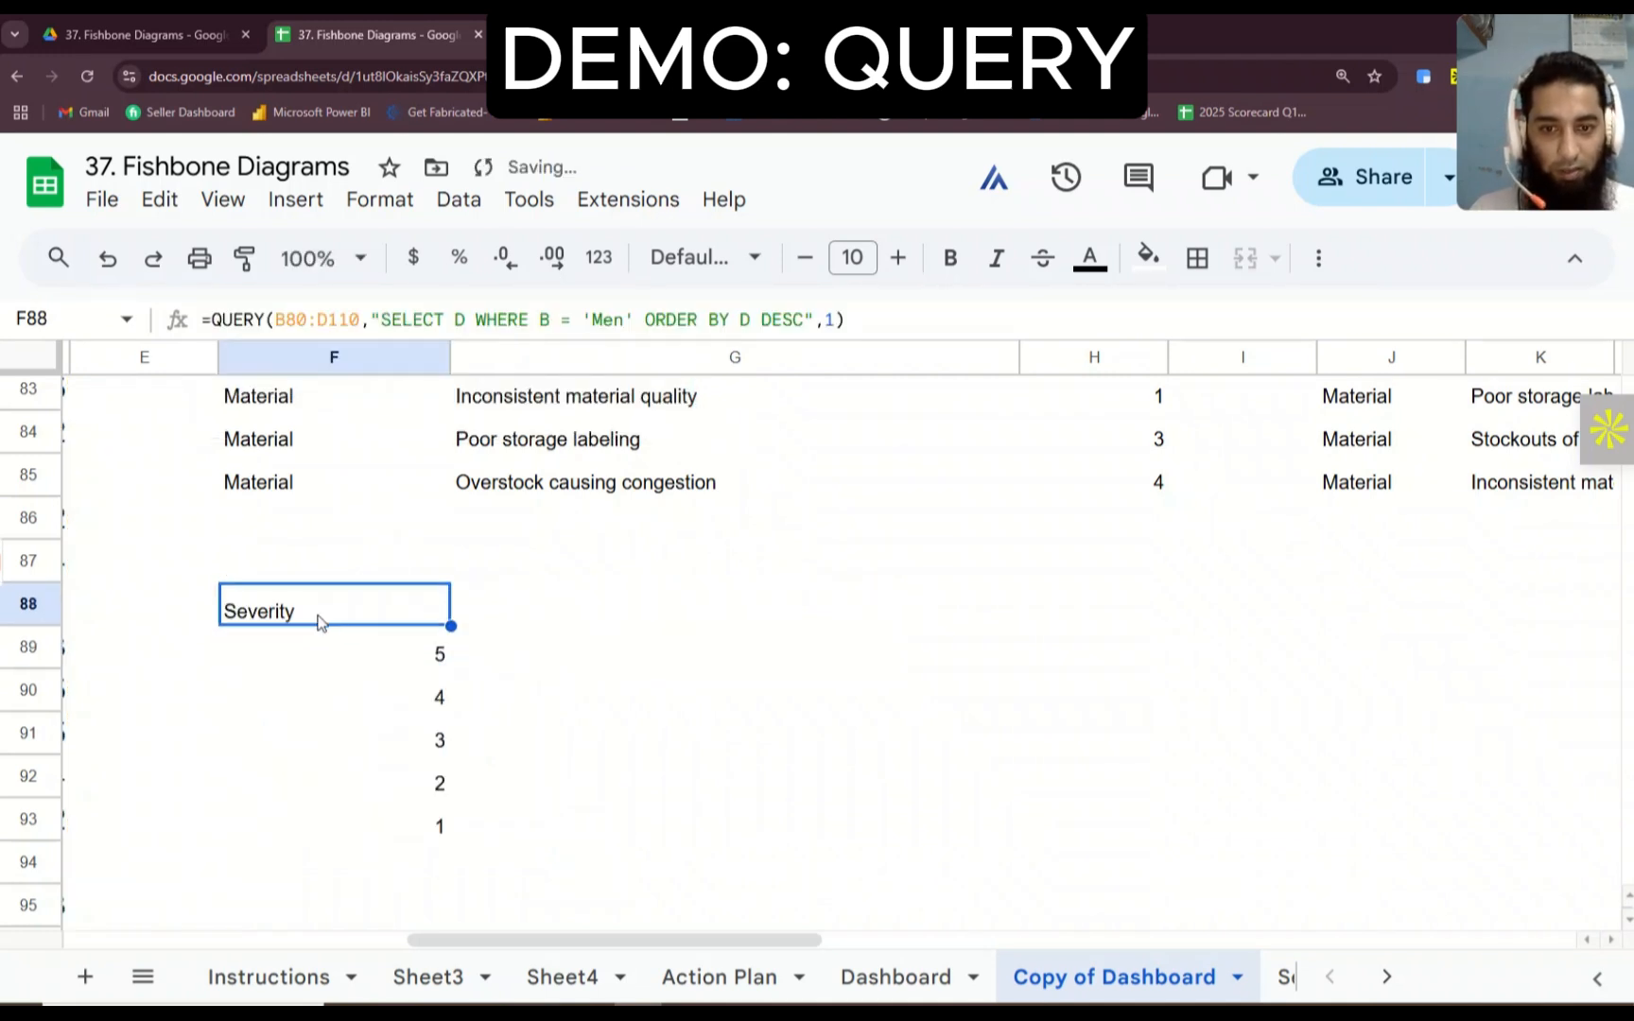
pyautogui.click(465, 320)
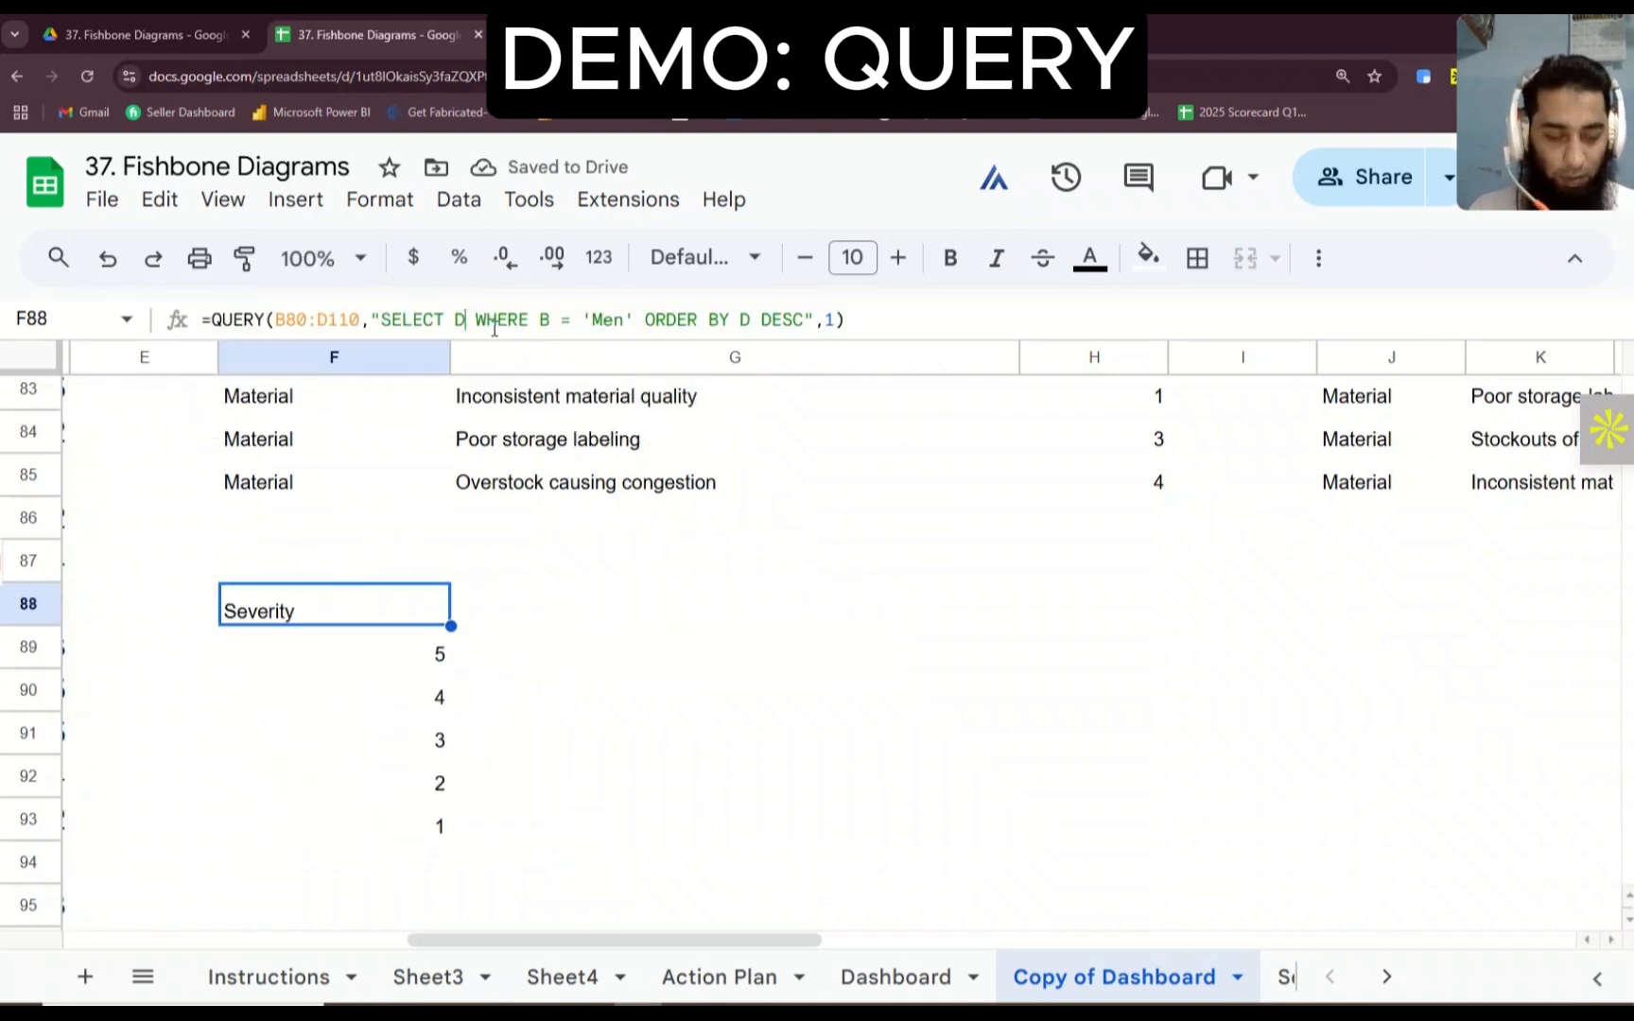
pyautogui.press('BackSpace')
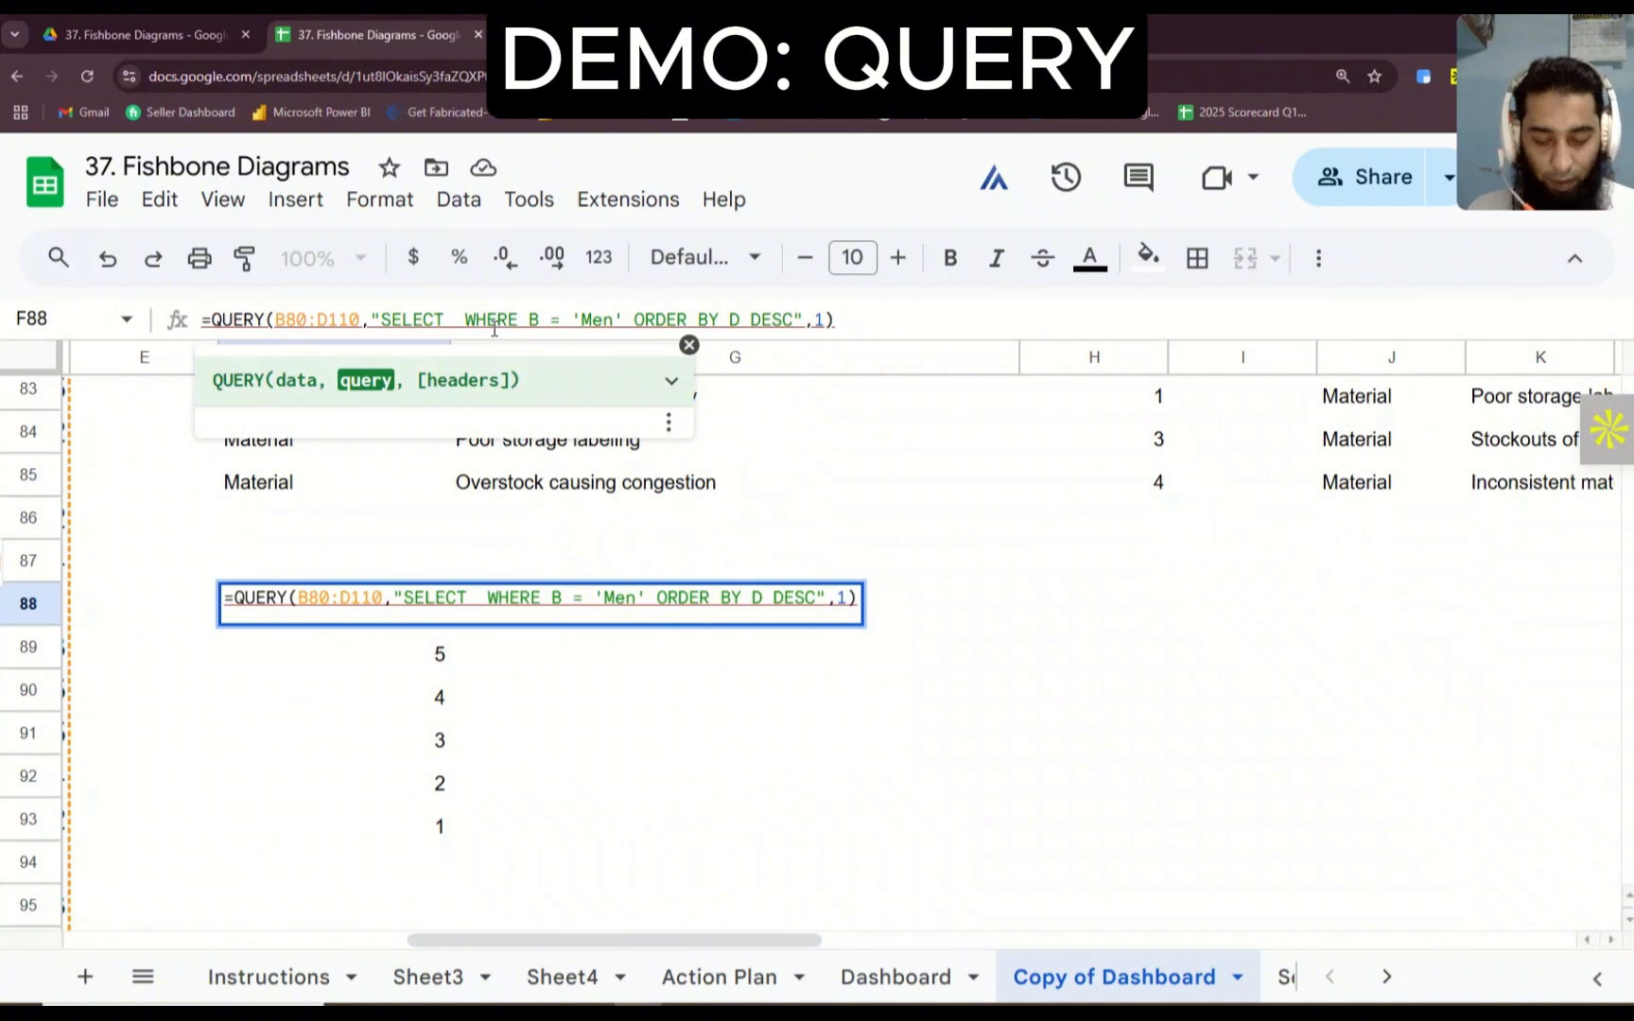
pyautogui.write('B,C')
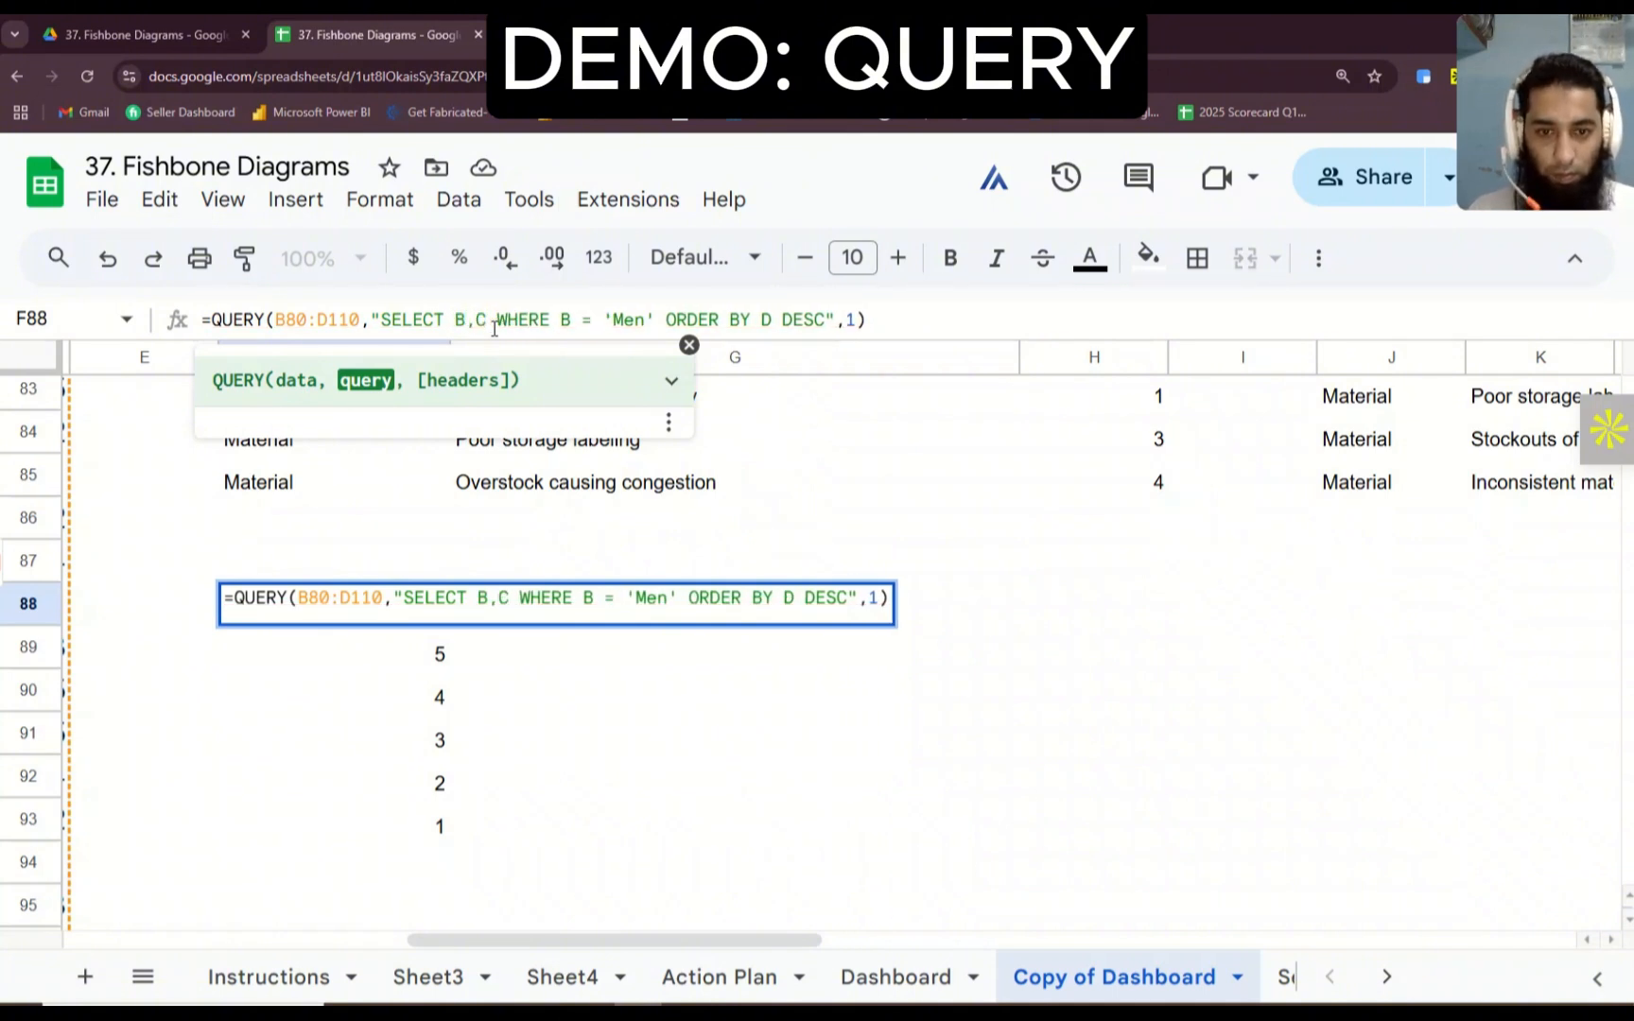
pyautogui.press('Return')
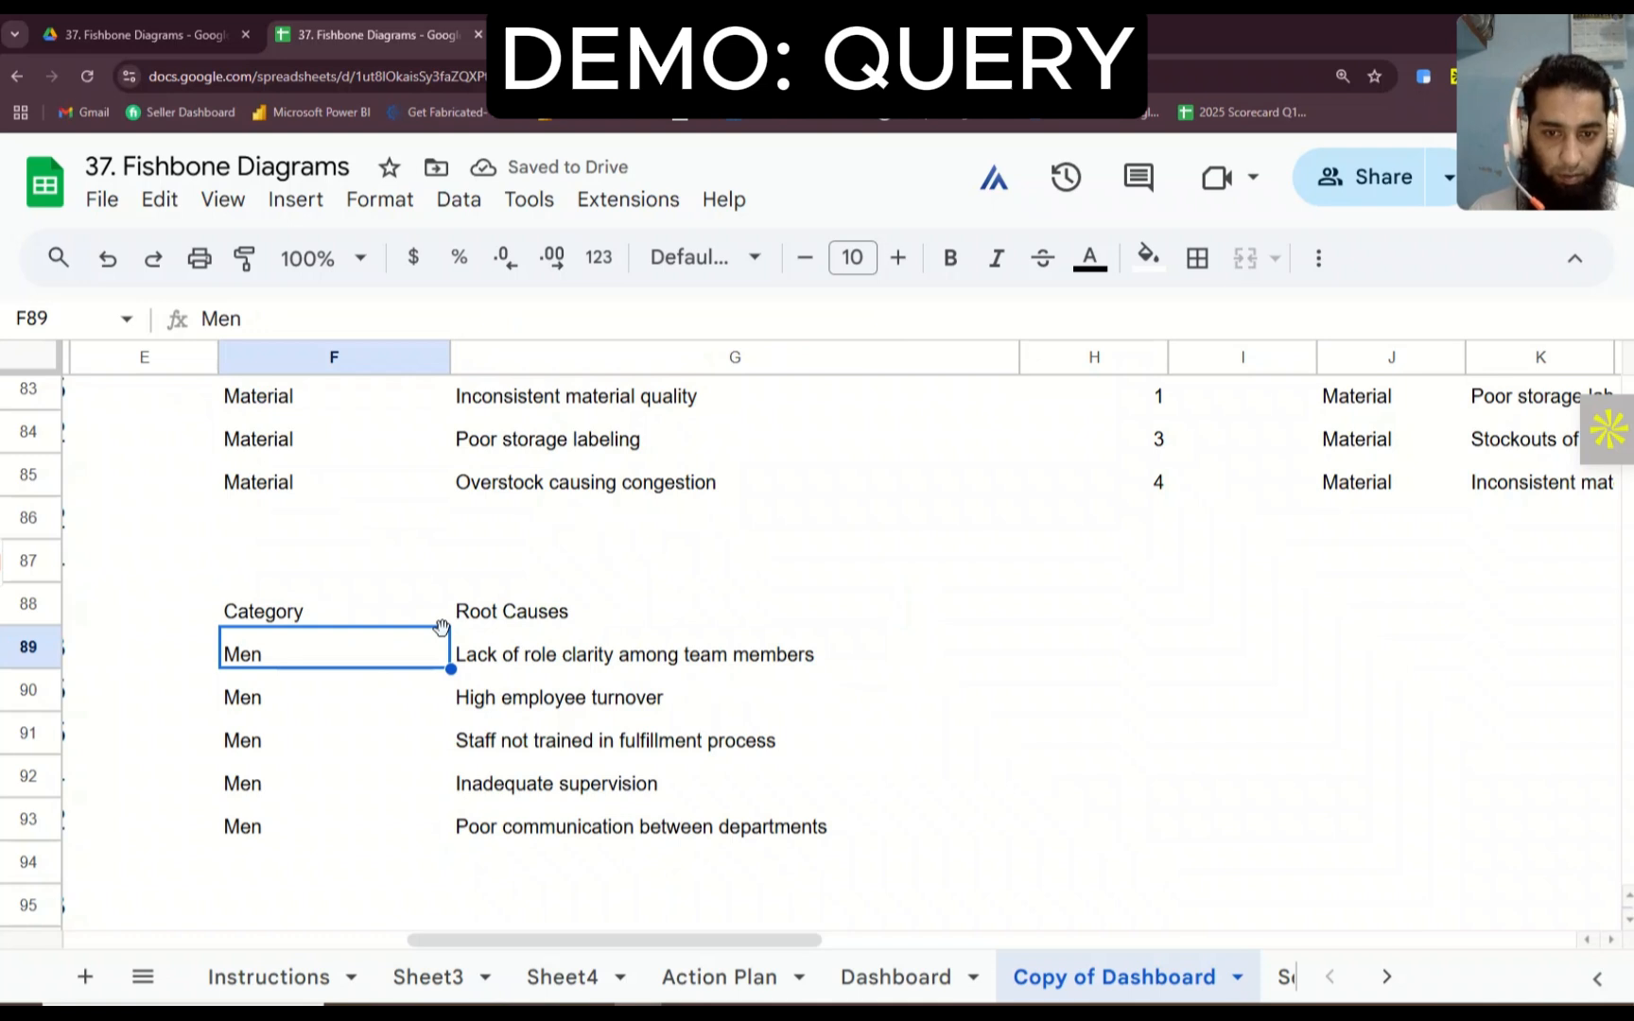
# Step: Put the asterisk back in the F88 query's SELECT clause to return all columns, and view the resulting table
pyautogui.click(378, 623)
pyautogui.click(484, 320)
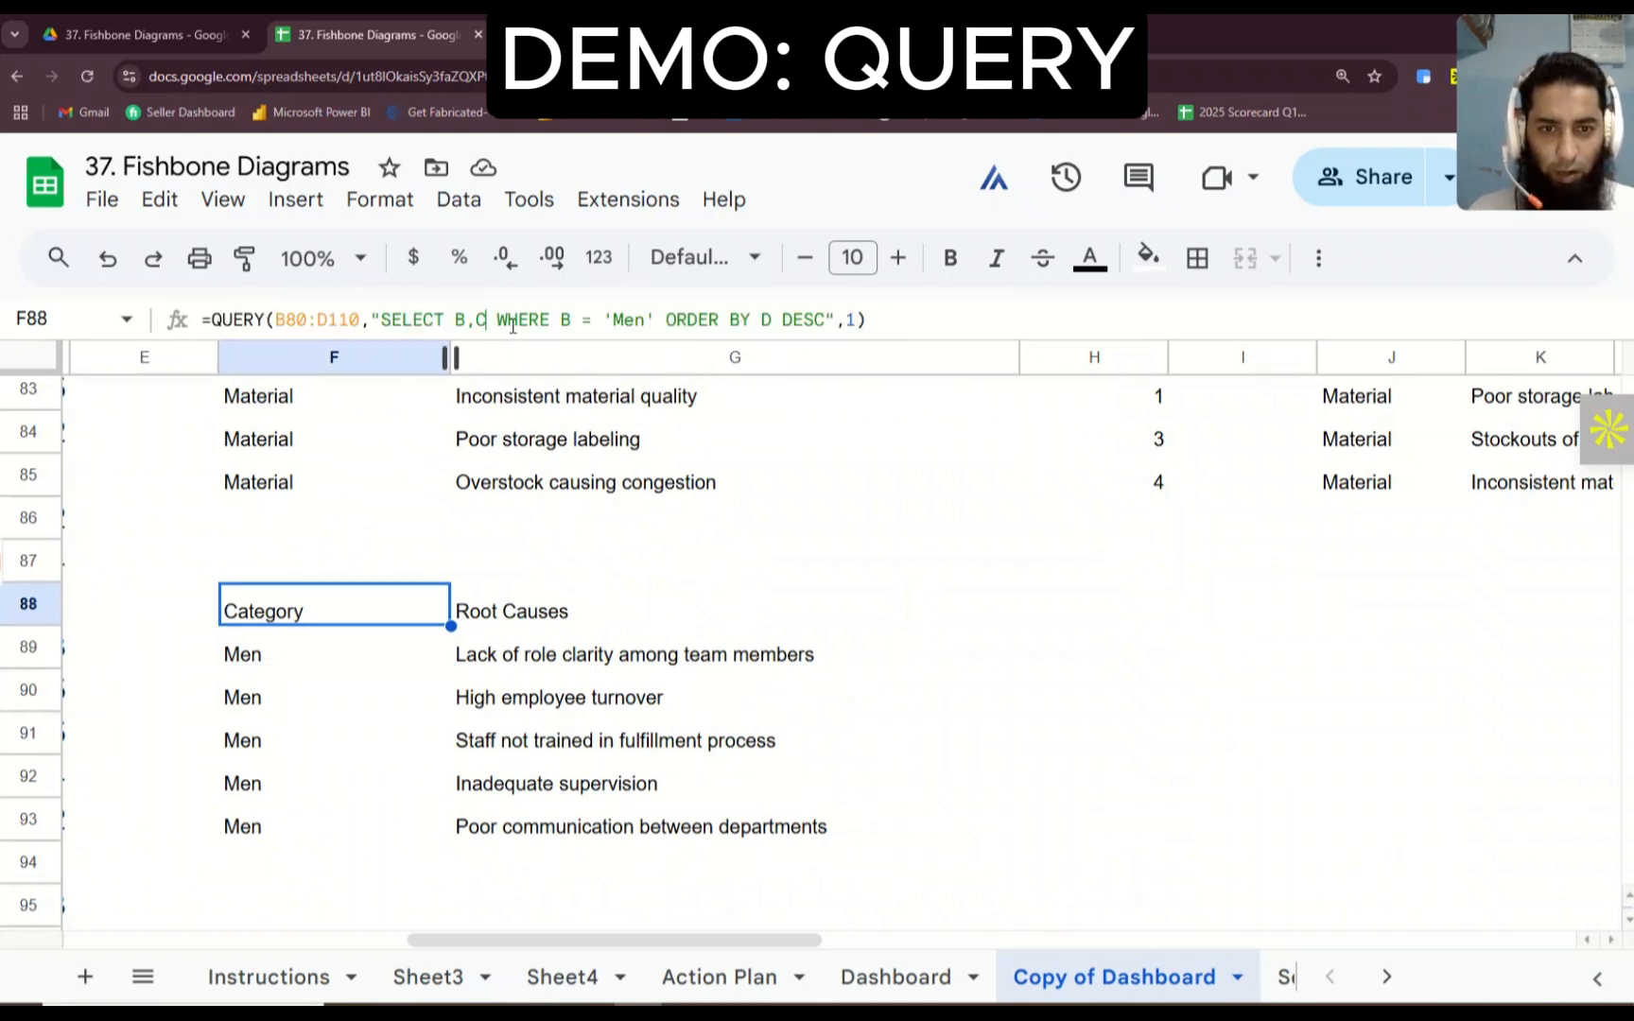
pyautogui.press('BackSpace')
pyautogui.press('BackSpace')
pyautogui.press('BackSpace')
pyautogui.write('*')
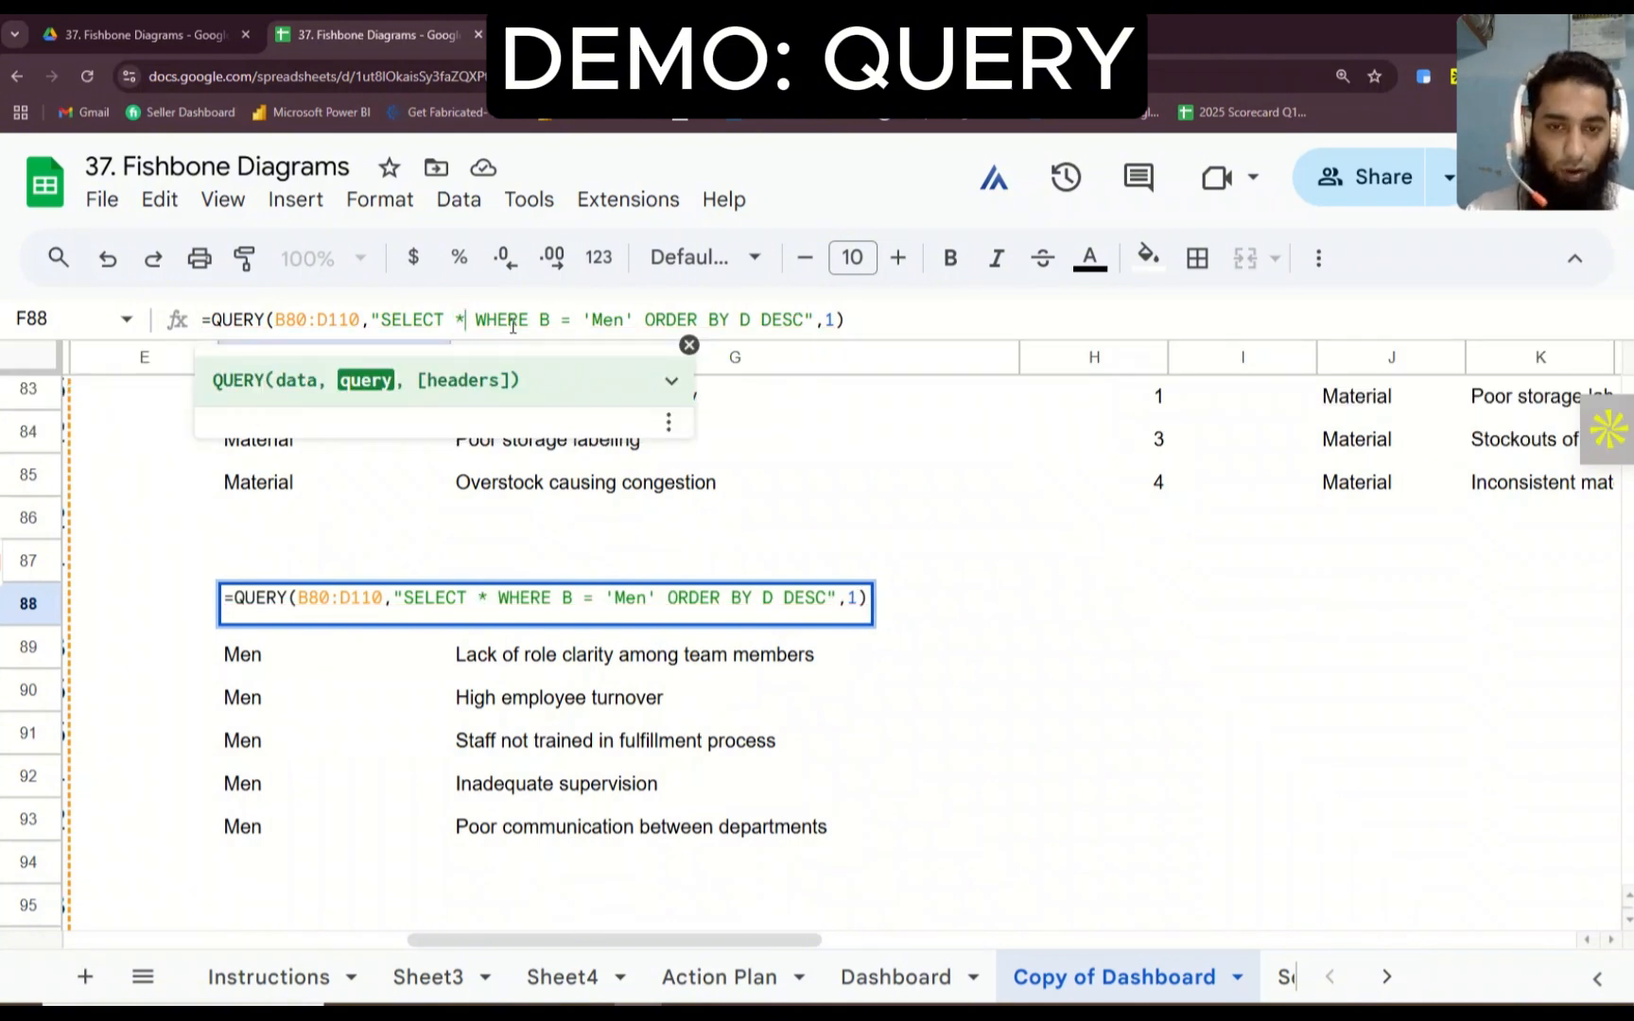
pyautogui.press('Return')
pyautogui.press('Down')
pyautogui.press('Down')
pyautogui.press('Down')
pyautogui.press('Down')
pyautogui.press('Down')
pyautogui.press('Down')
pyautogui.press('Down')
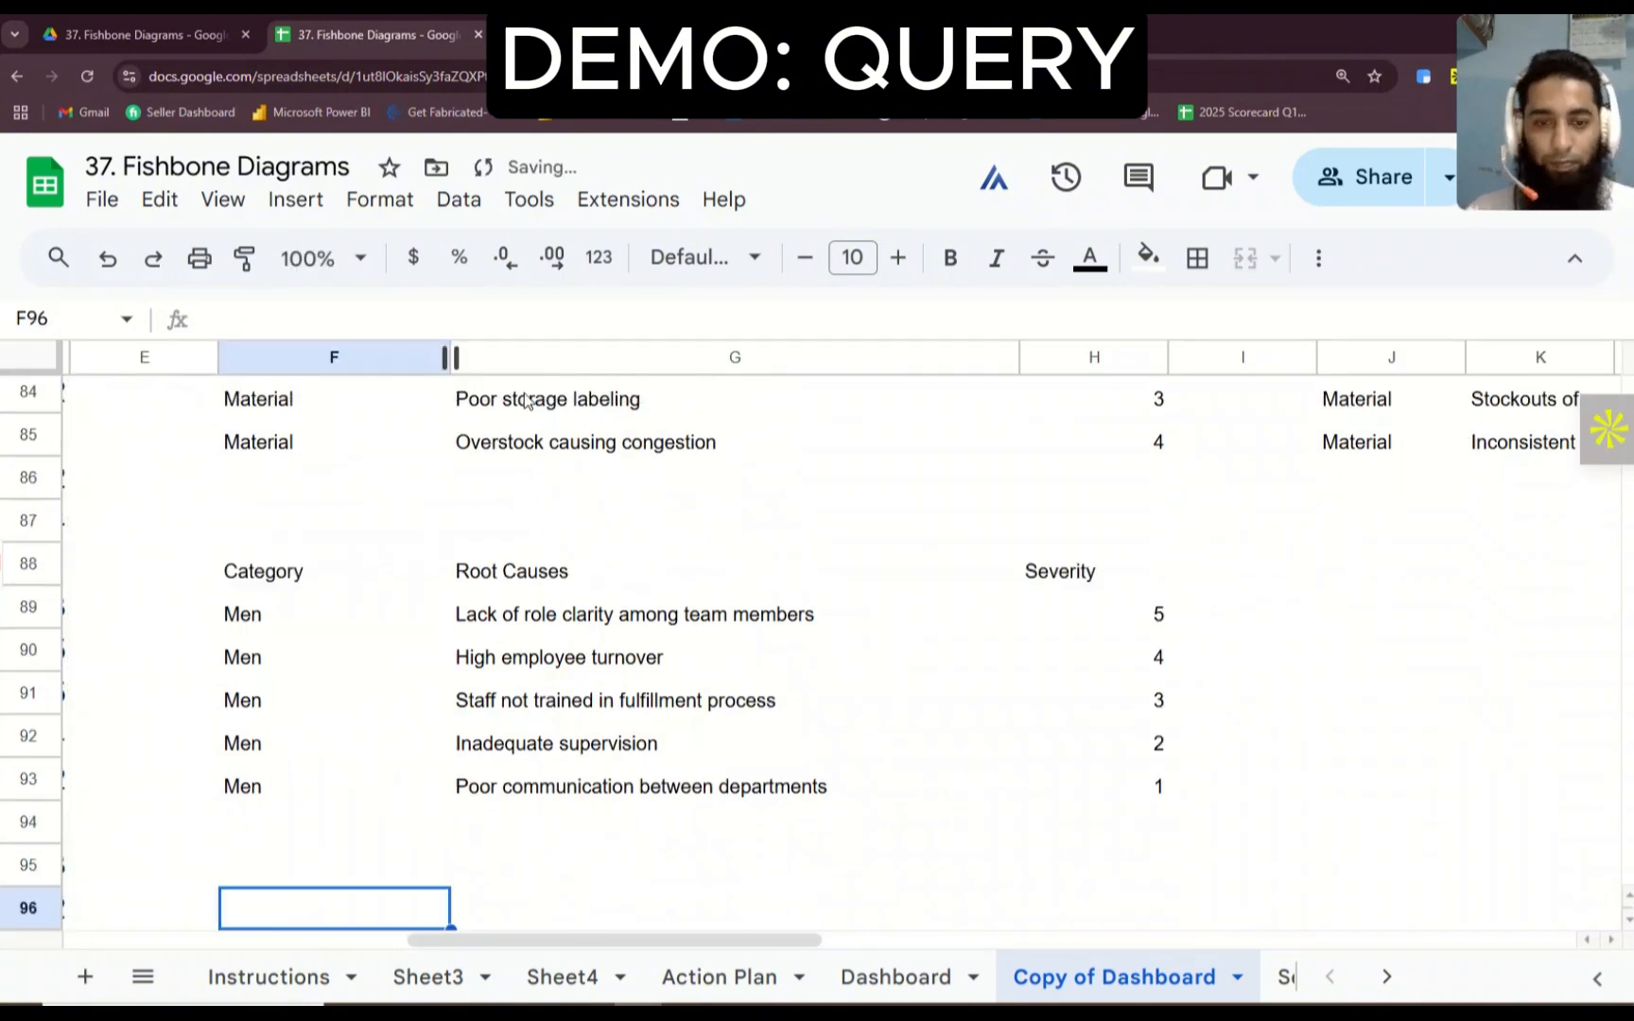
pyautogui.scroll(1, 497, 610)
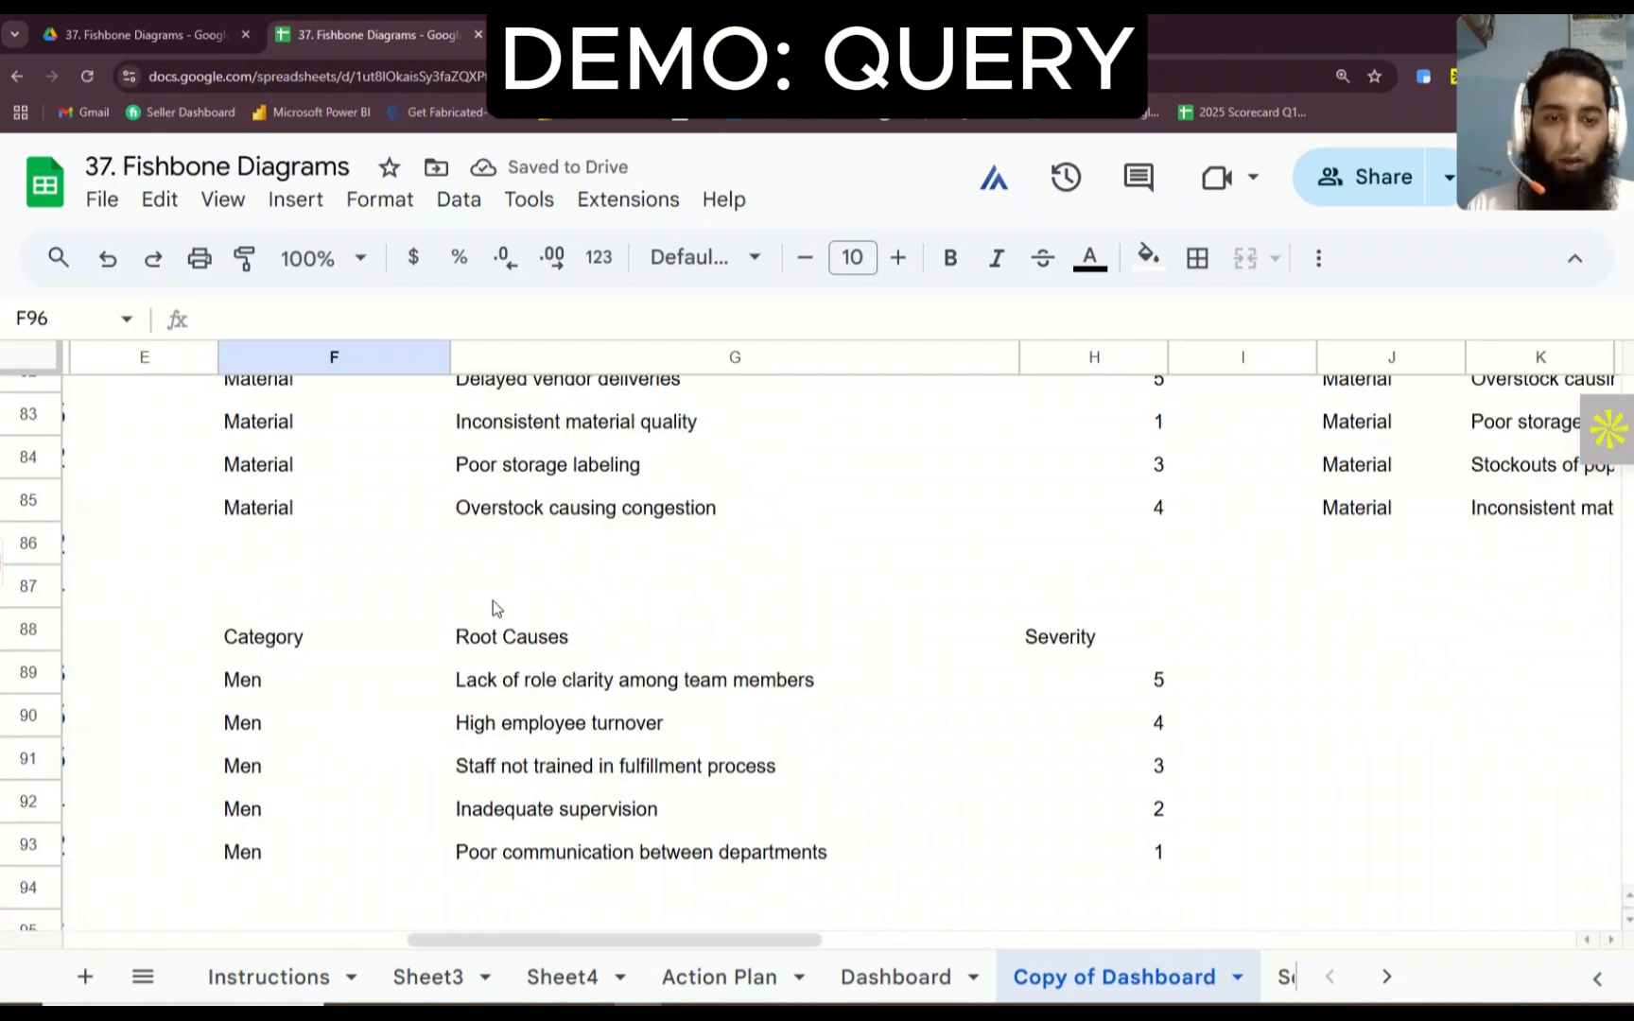
# Step: Examine the 'Men' ORDER BY D DESC part of the F88 query against the category dropdown, leaving the formula unchanged
pyautogui.click(289, 636)
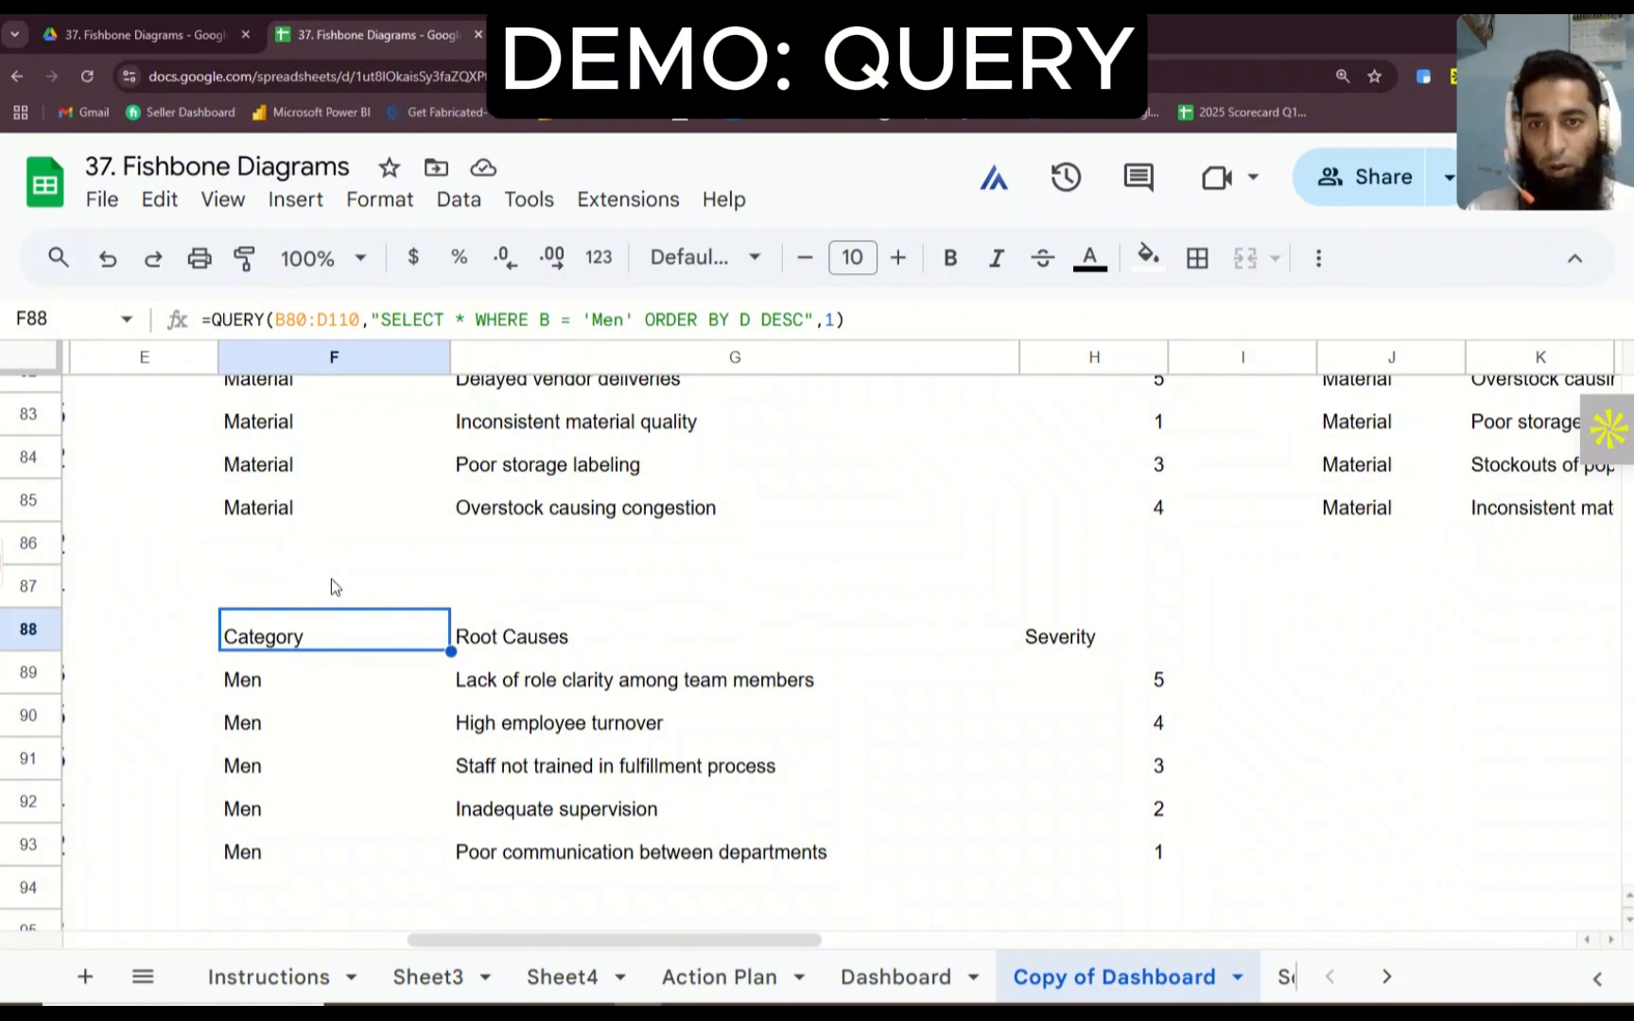
pyautogui.scroll(3, 331, 578)
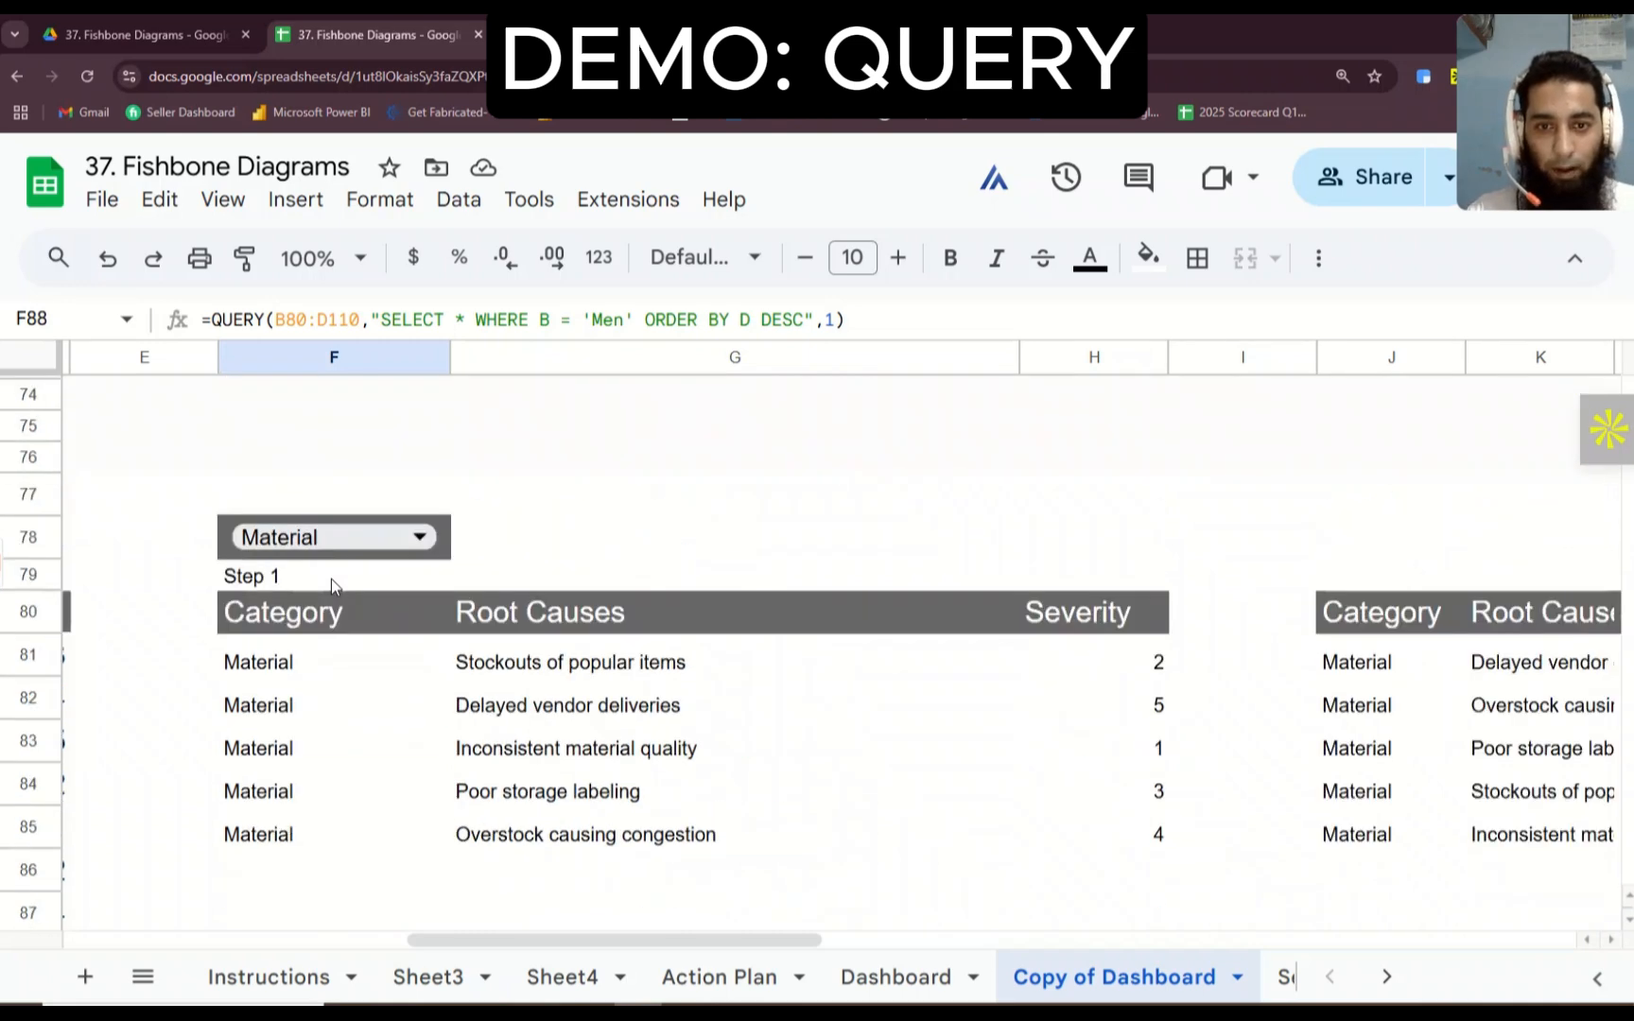
pyautogui.scroll(-2, 354, 711)
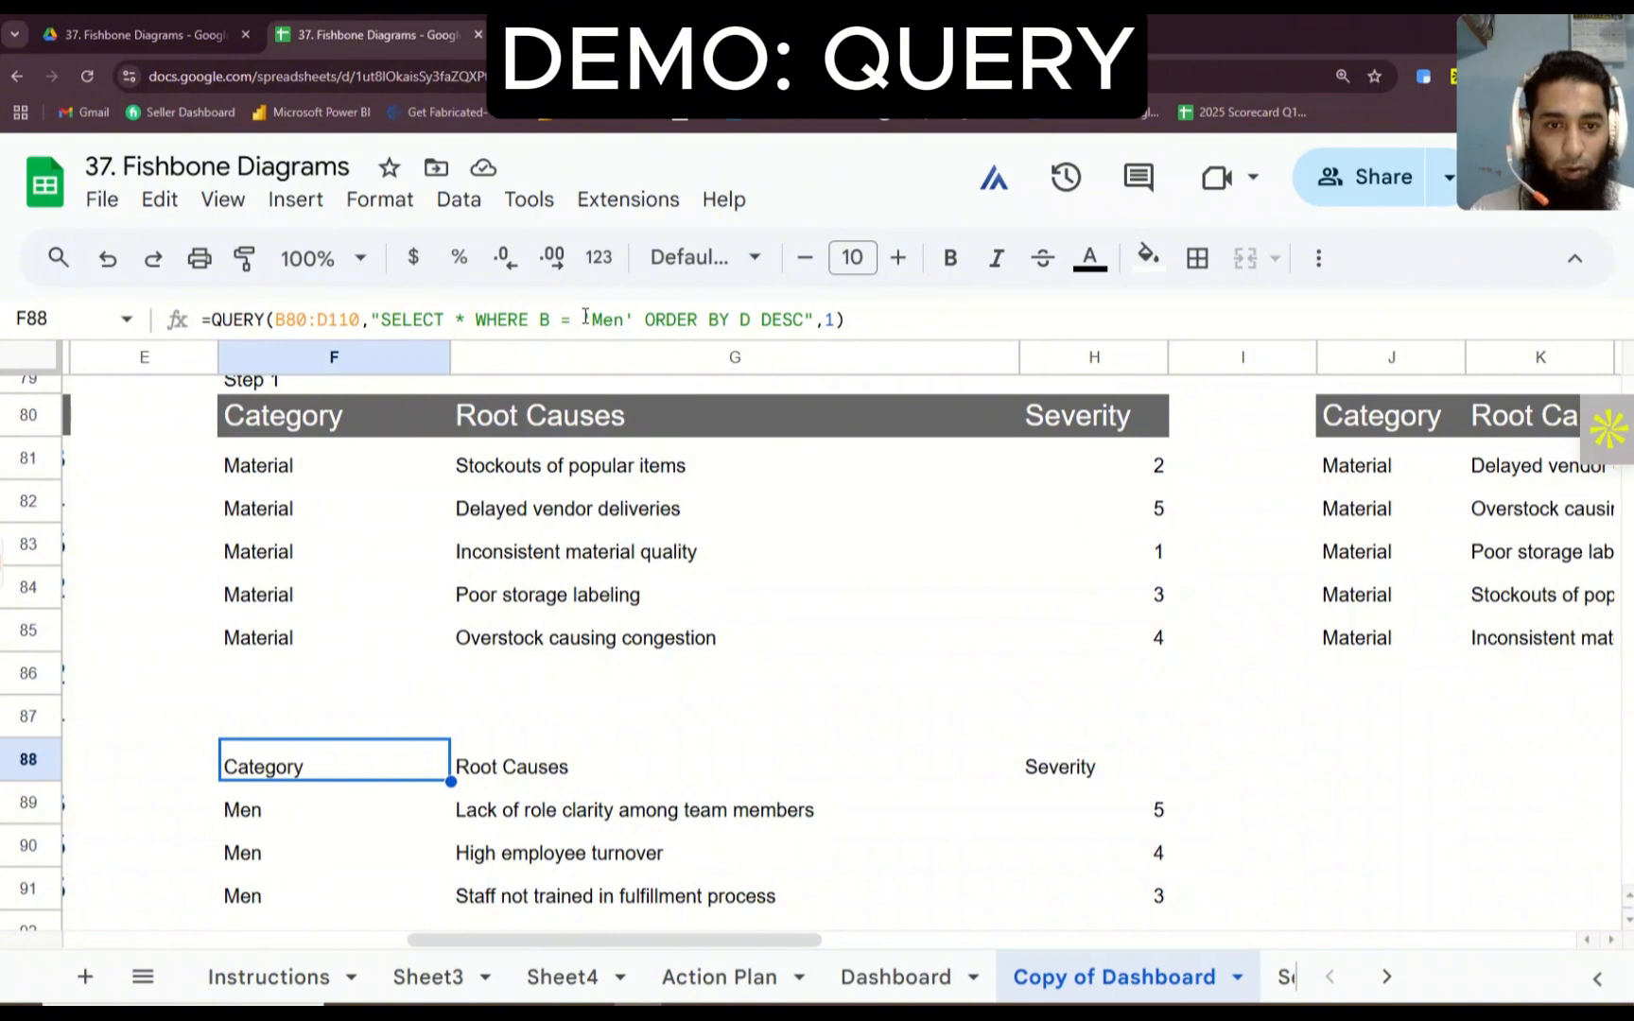
pyautogui.moveTo(585, 317); pyautogui.dragTo(808, 317)
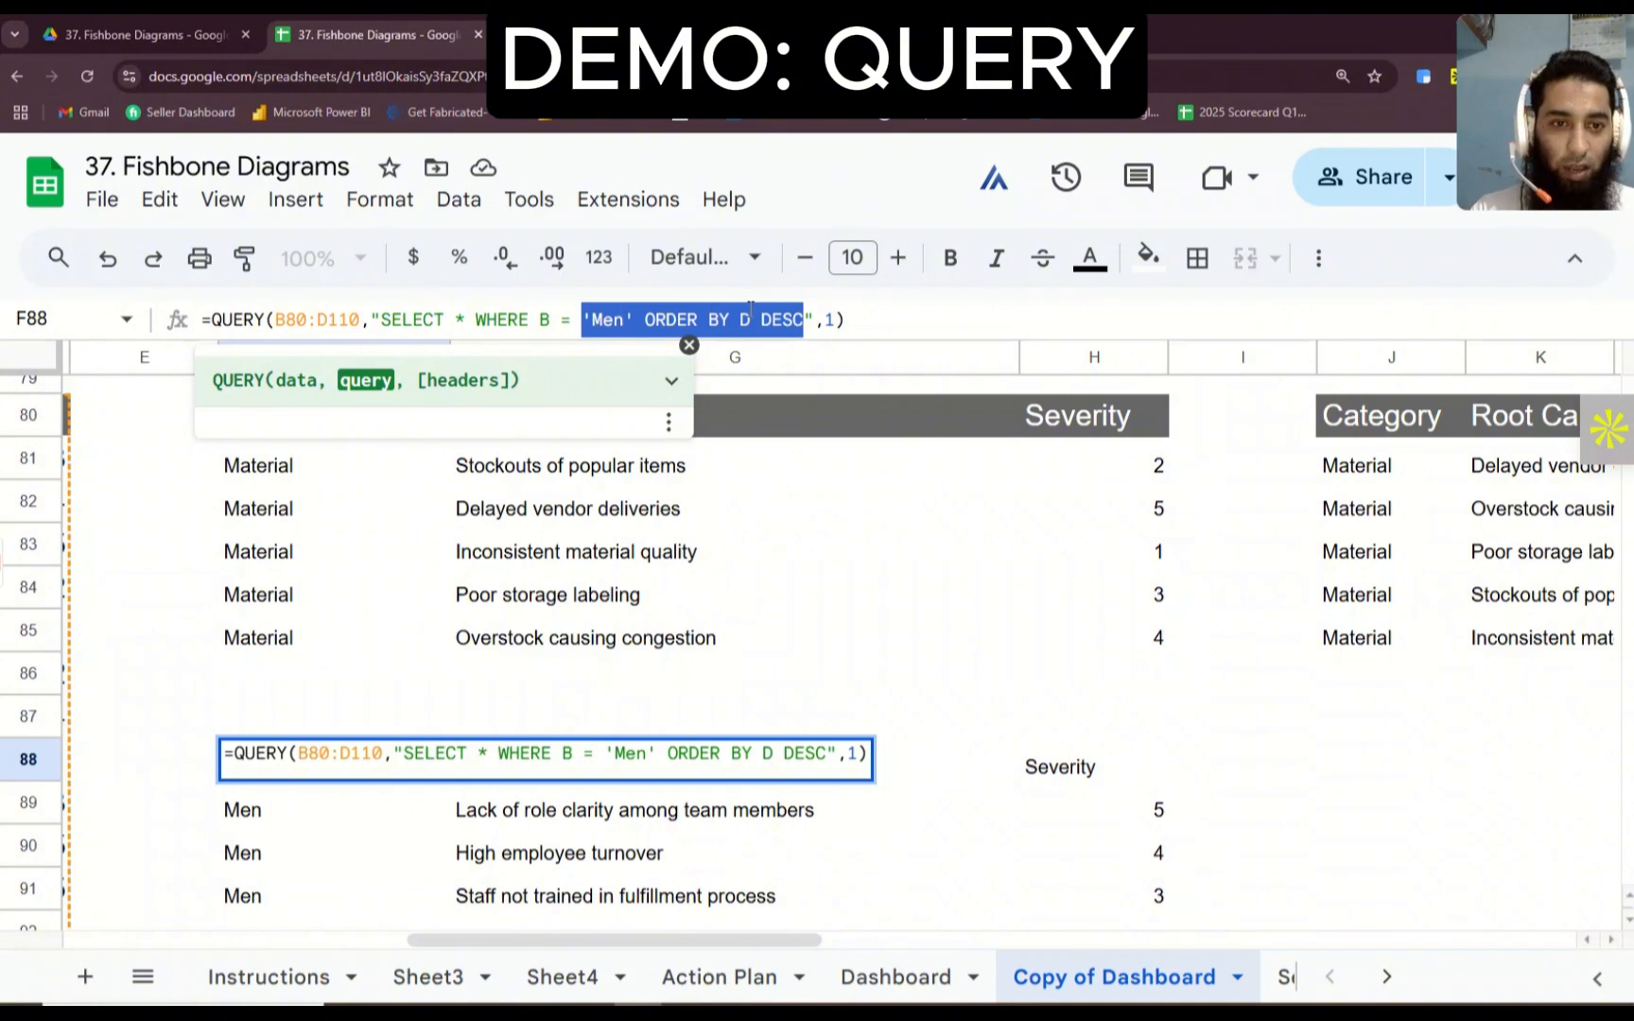
pyautogui.press('Escape')
# Step: In the empty cell F87, build a text formula that wraps the dropdown category in single quotes: ="'"&F78&"'"
pyautogui.click(292, 720)
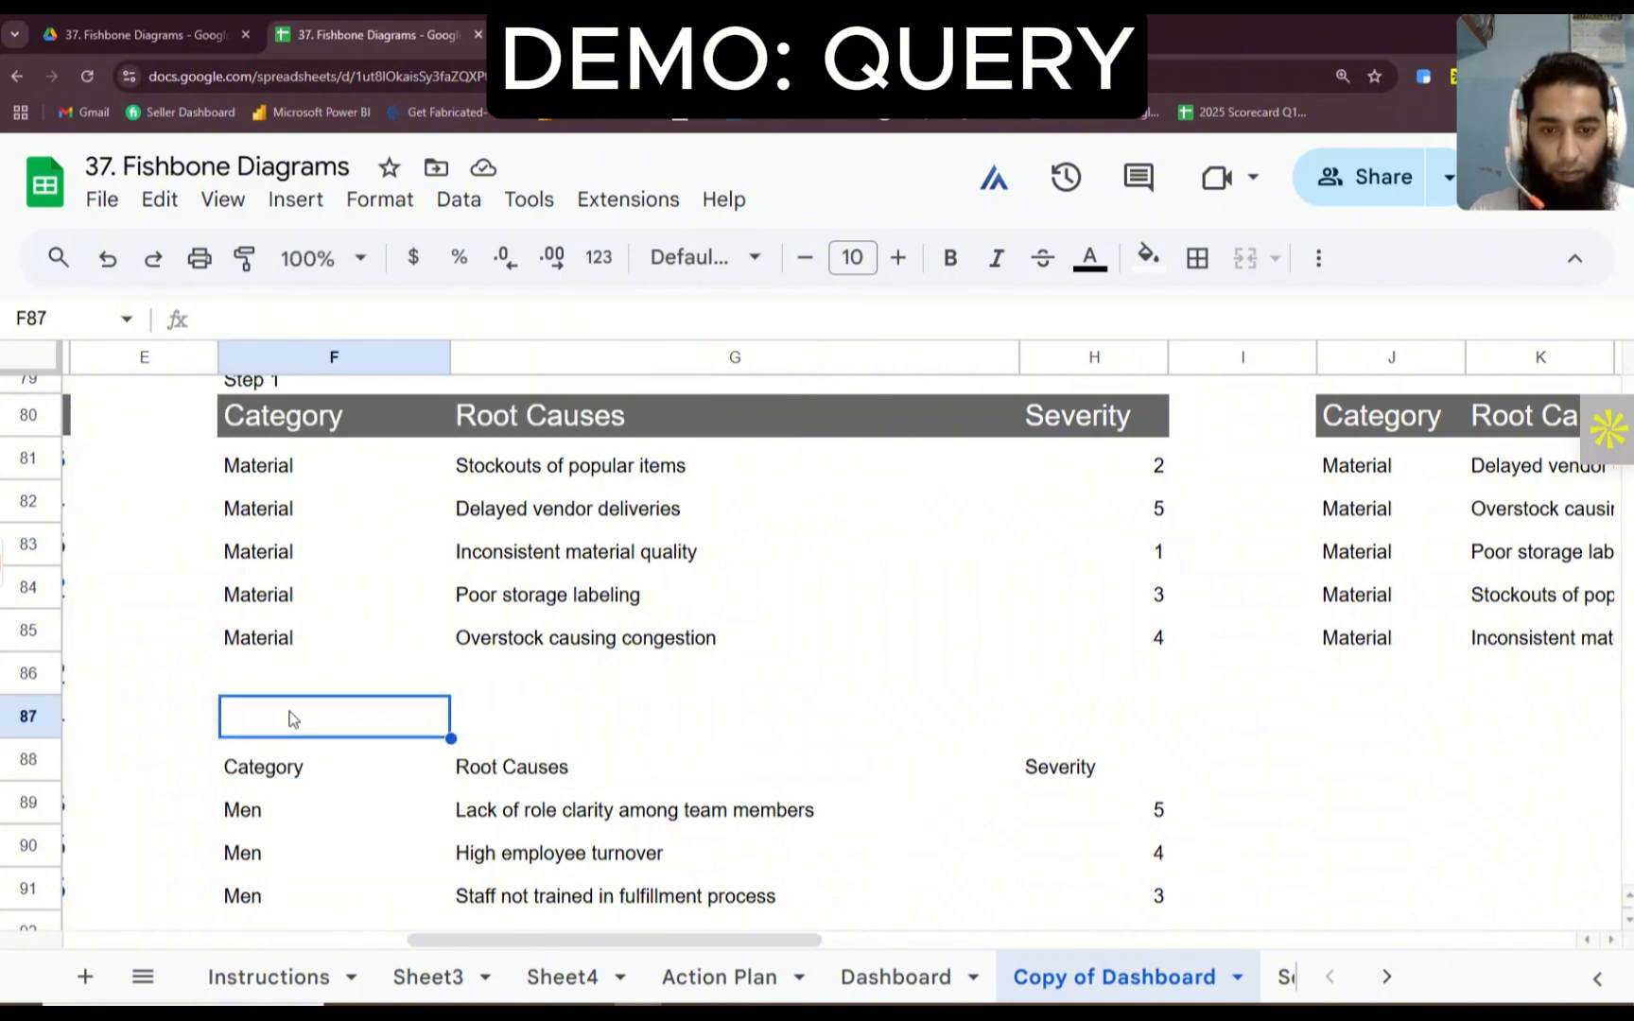
pyautogui.write('=')
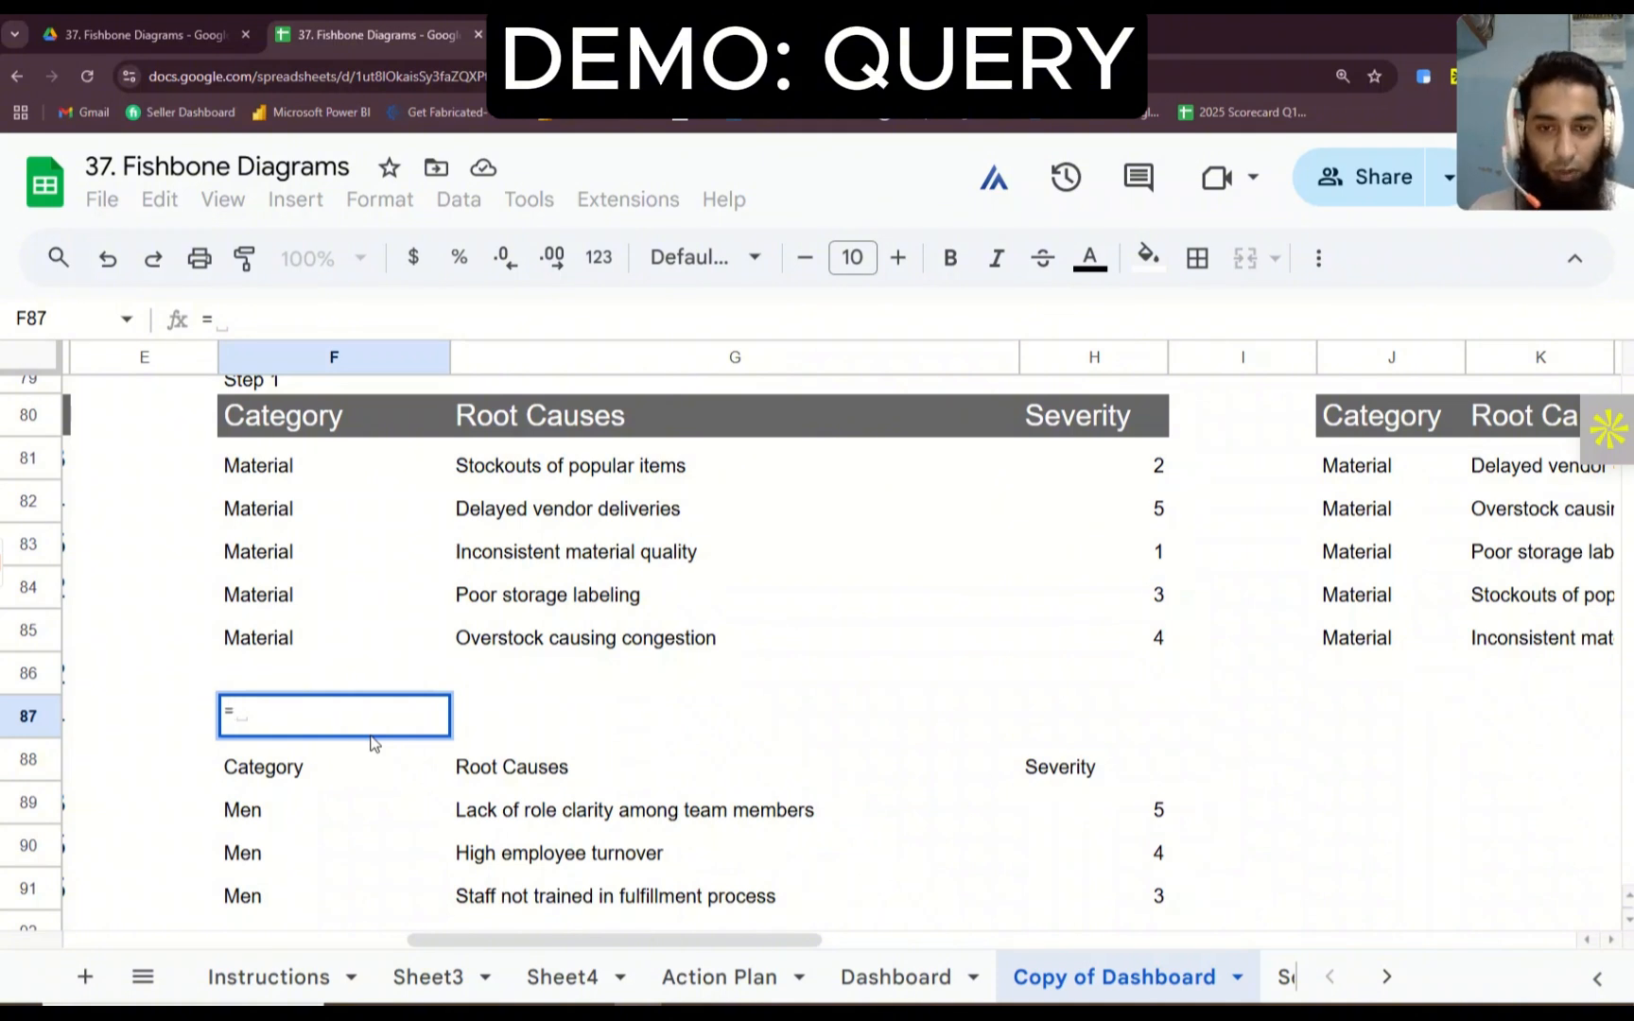
pyautogui.write('"')
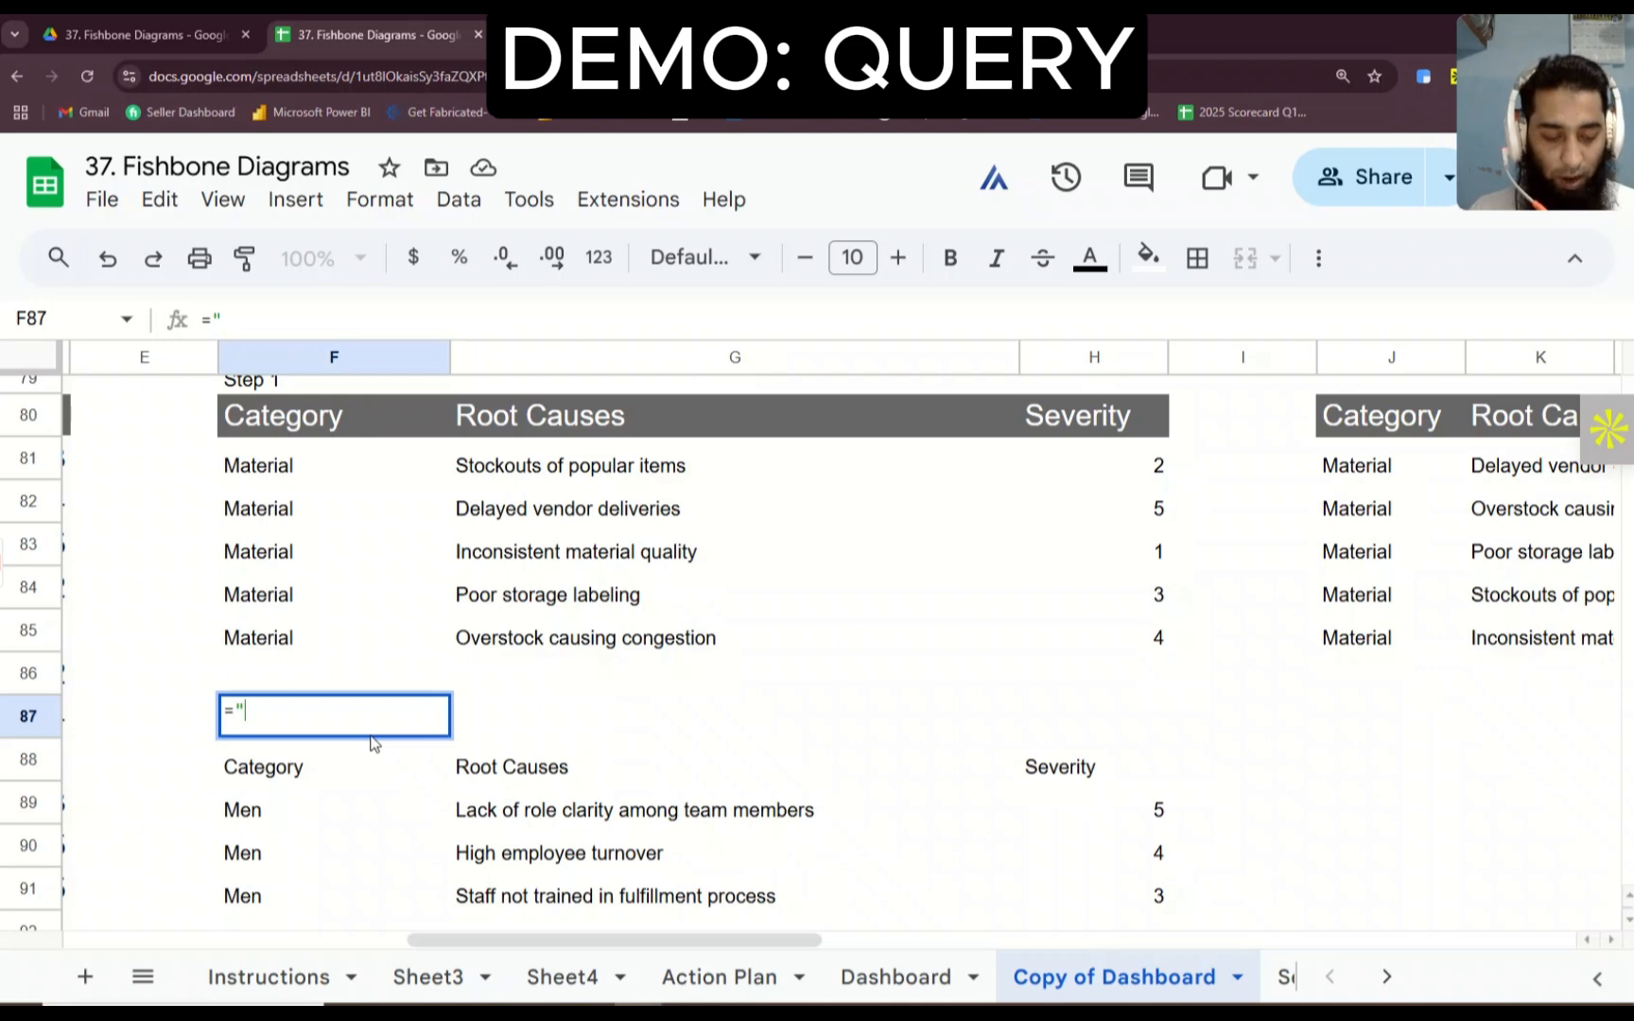
pyautogui.write(' \' "')
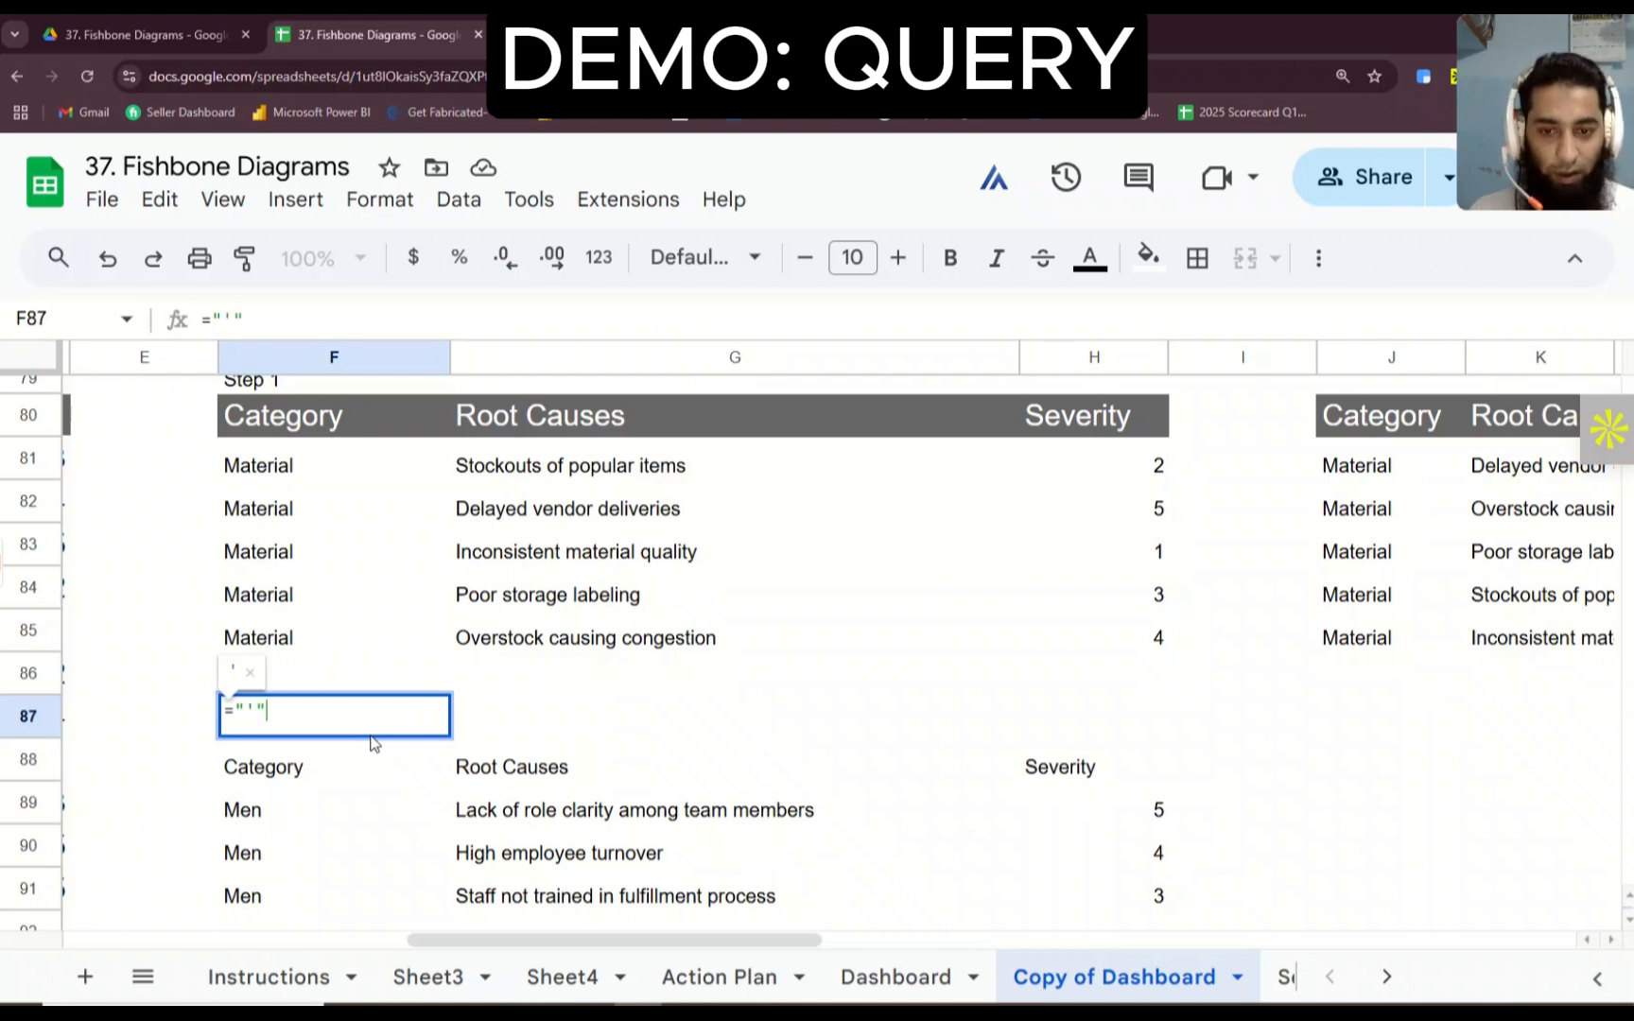
pyautogui.write('&')
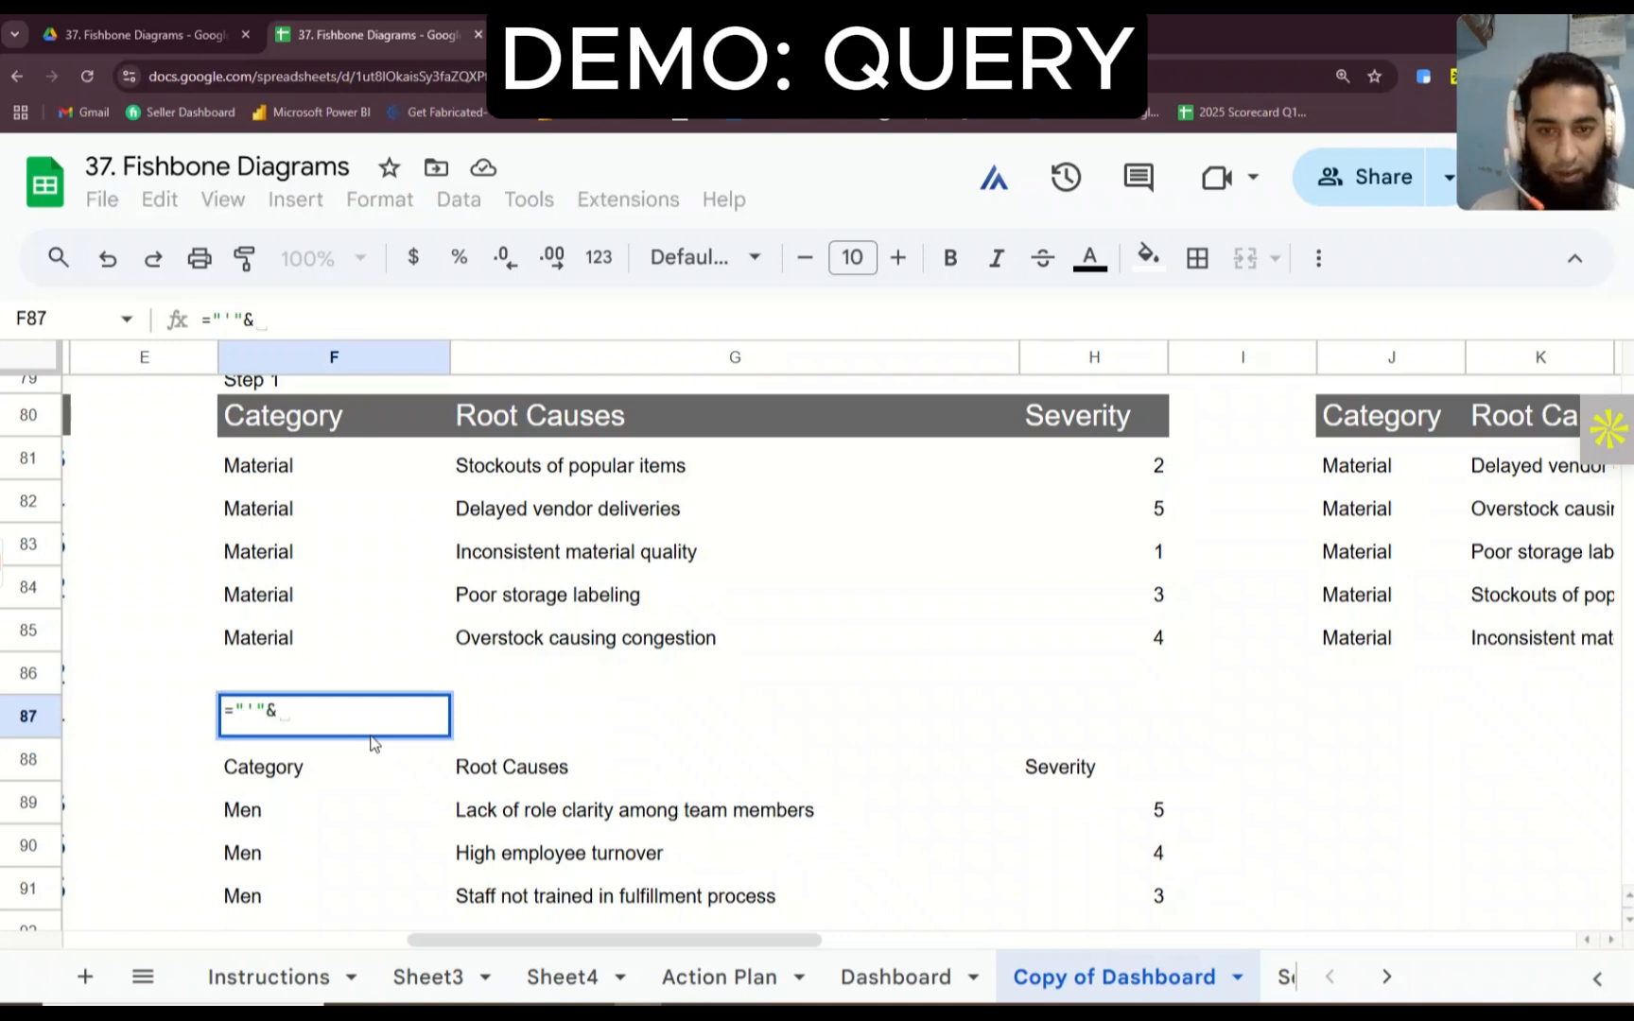
pyautogui.scroll(3, 438, 662)
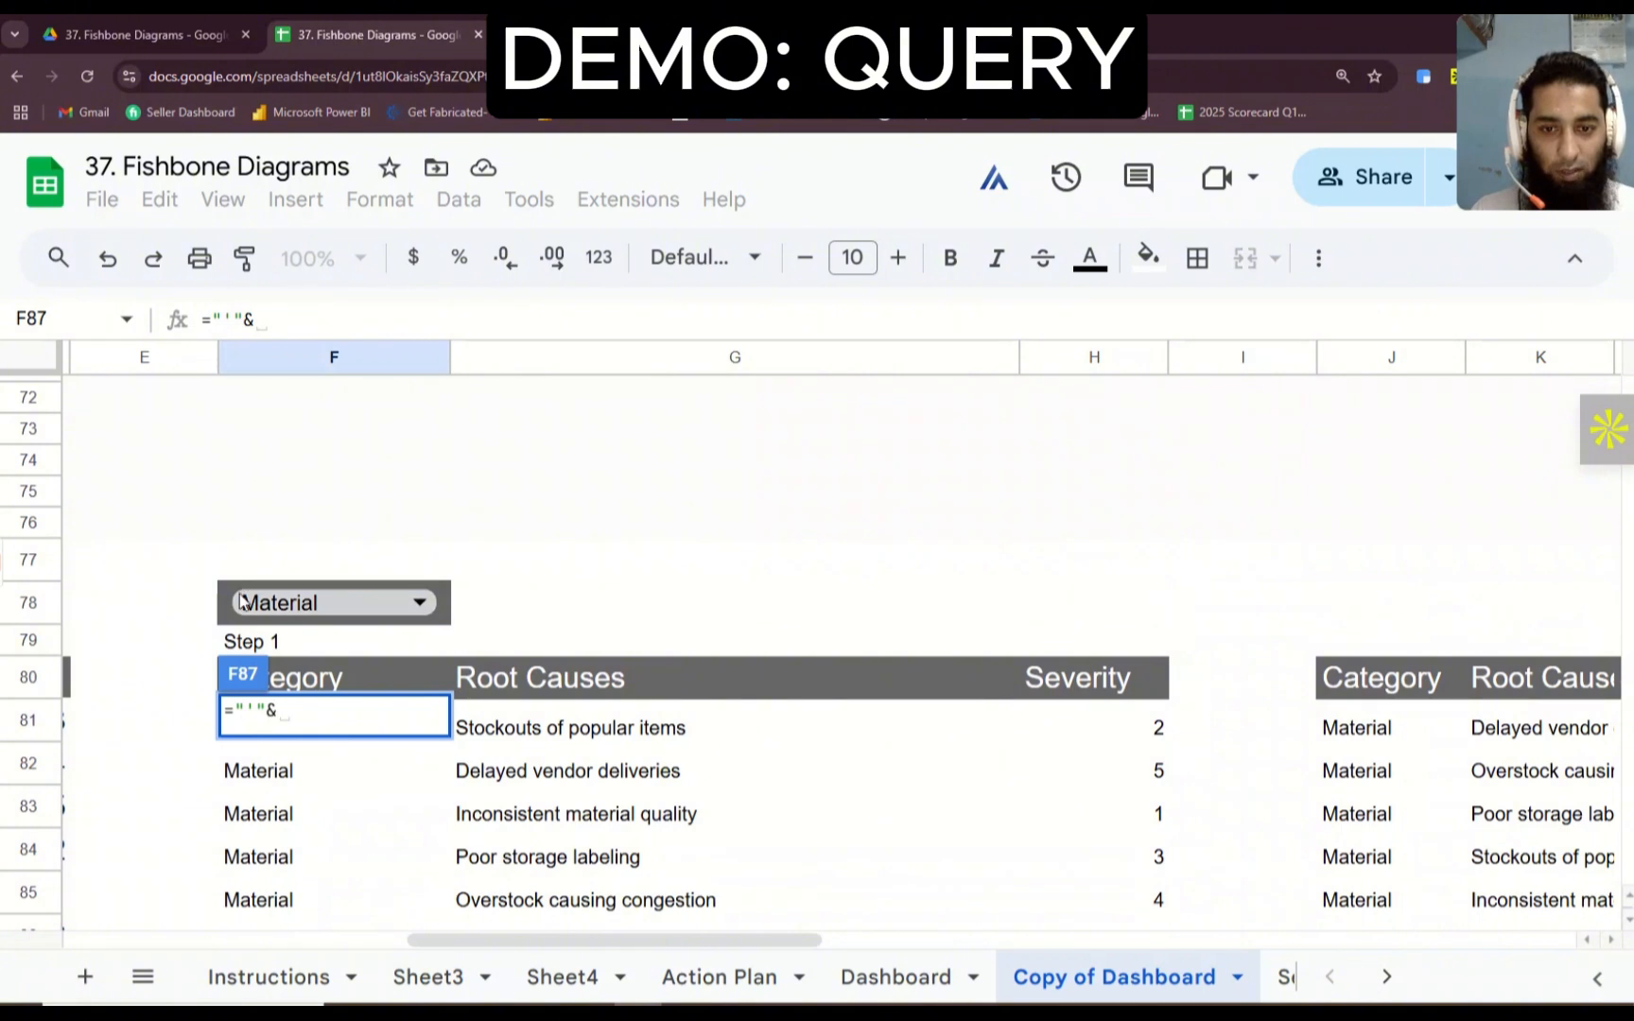
pyautogui.click(242, 602)
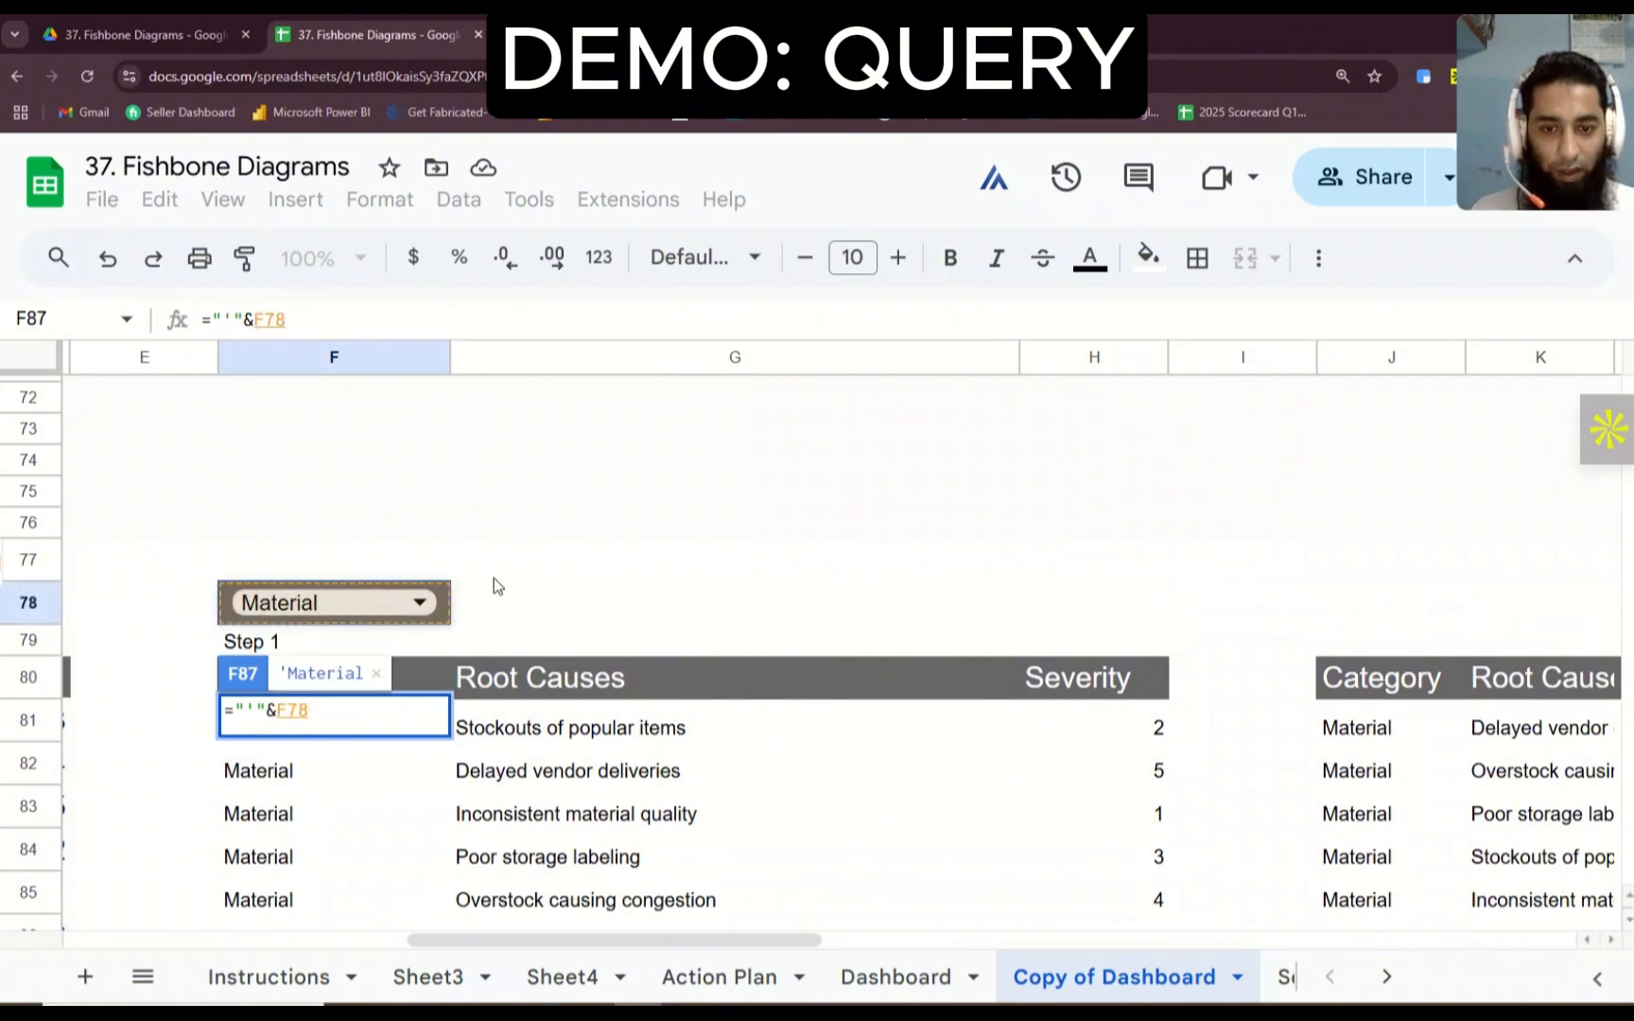
pyautogui.scroll(-2, 494, 586)
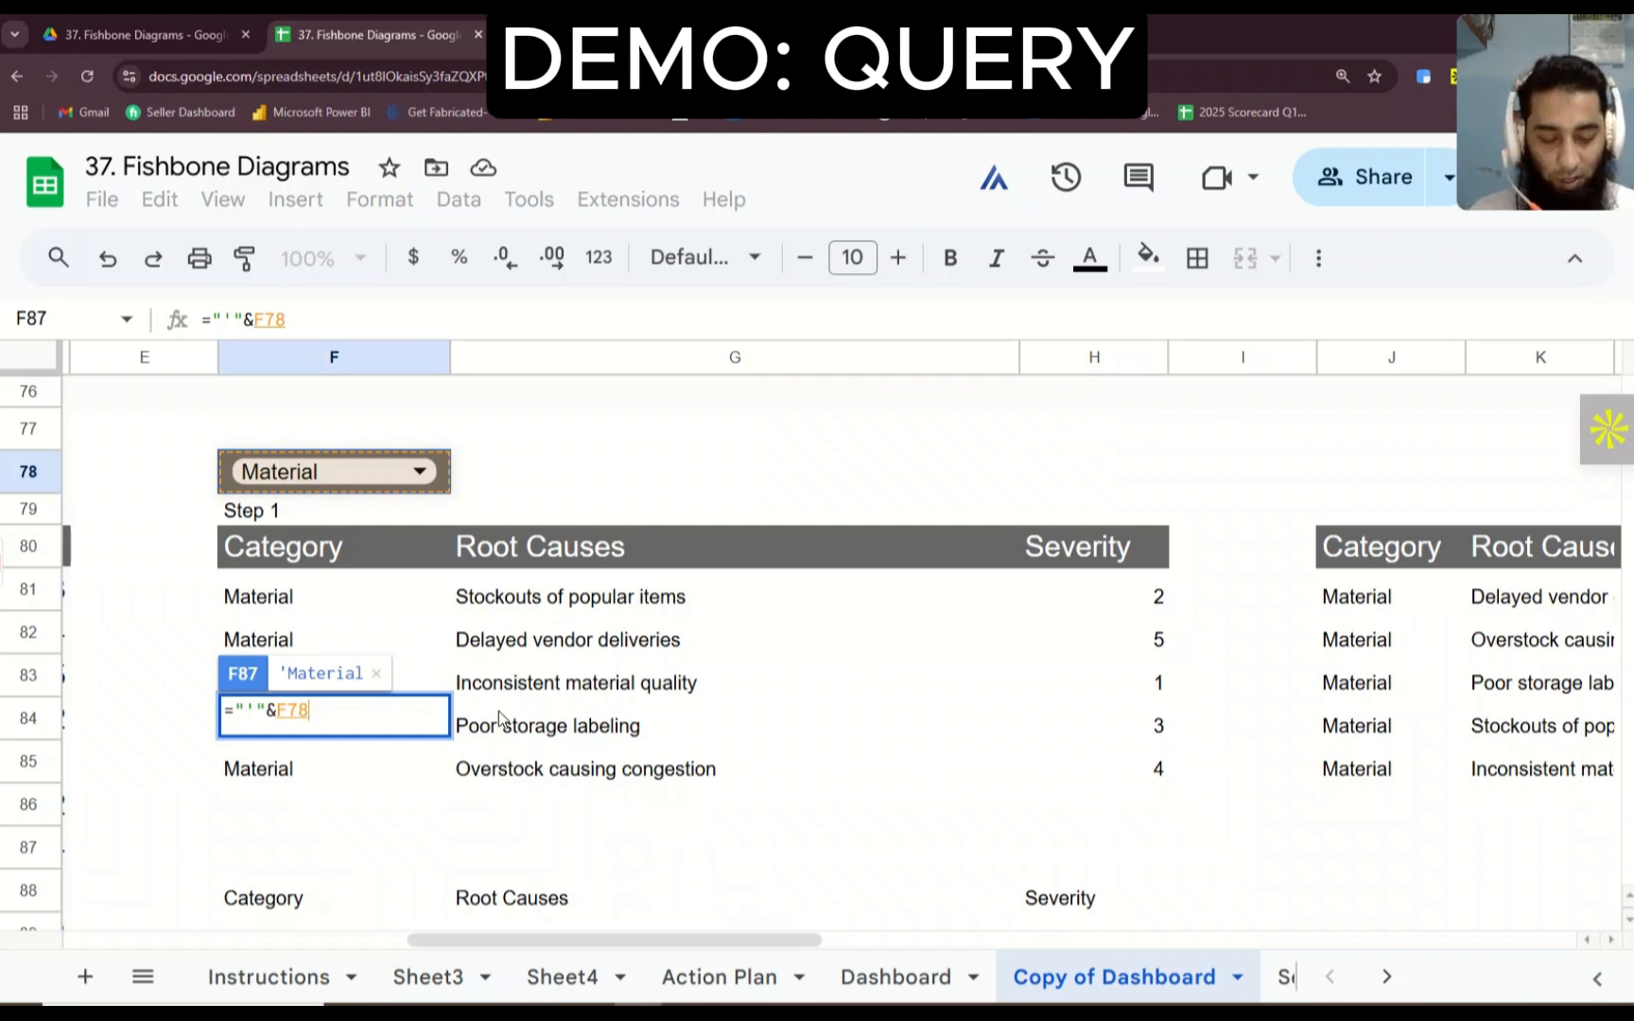
pyautogui.write('&')
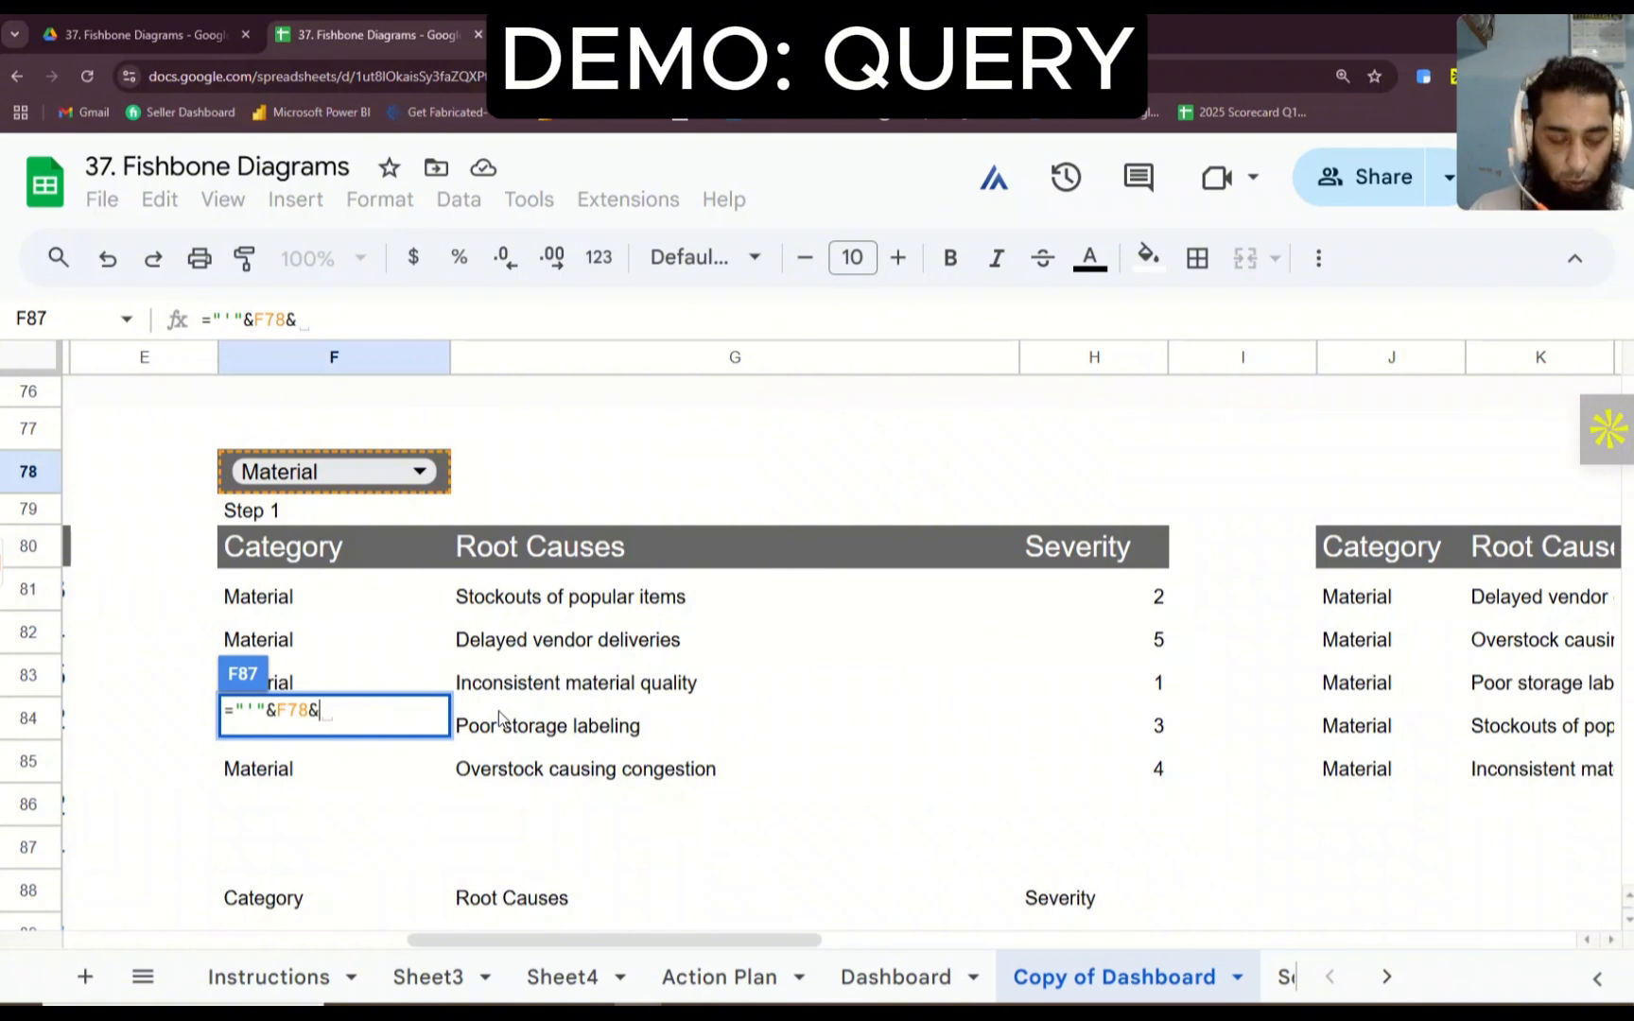
pyautogui.write('"\'"')
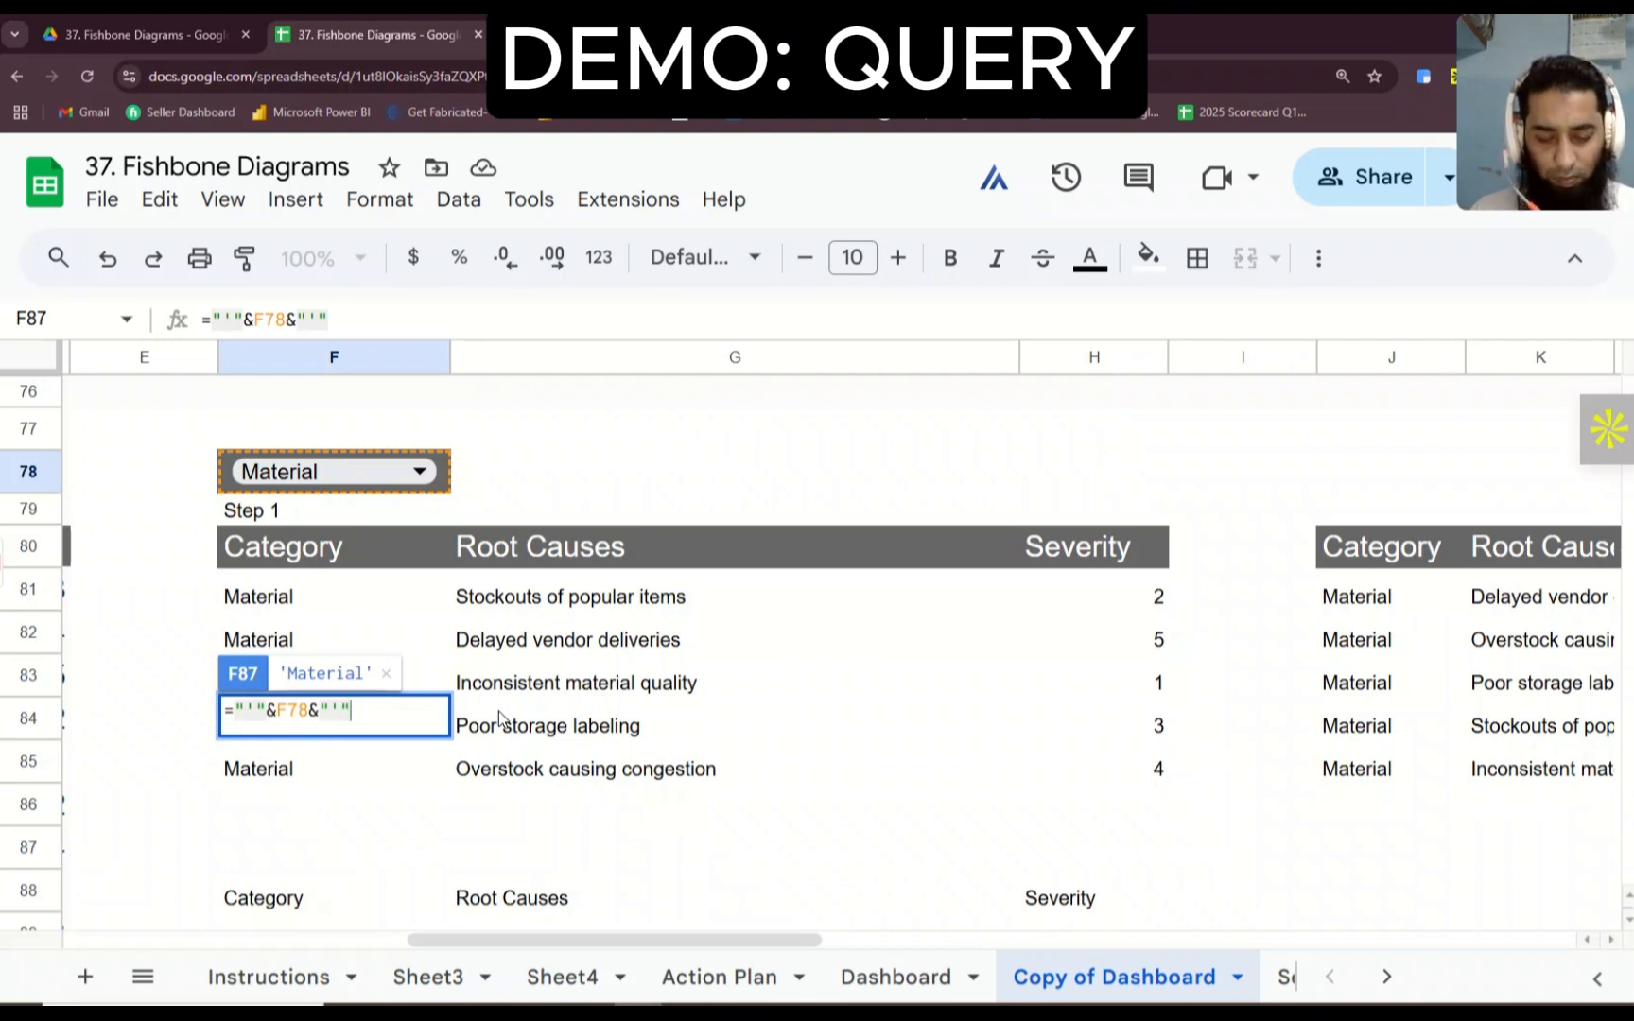
# Step: Extend the F87 text formula with a space and the sort clause by appending &" "&"ORDER BY D DESC"
pyautogui.write('&')
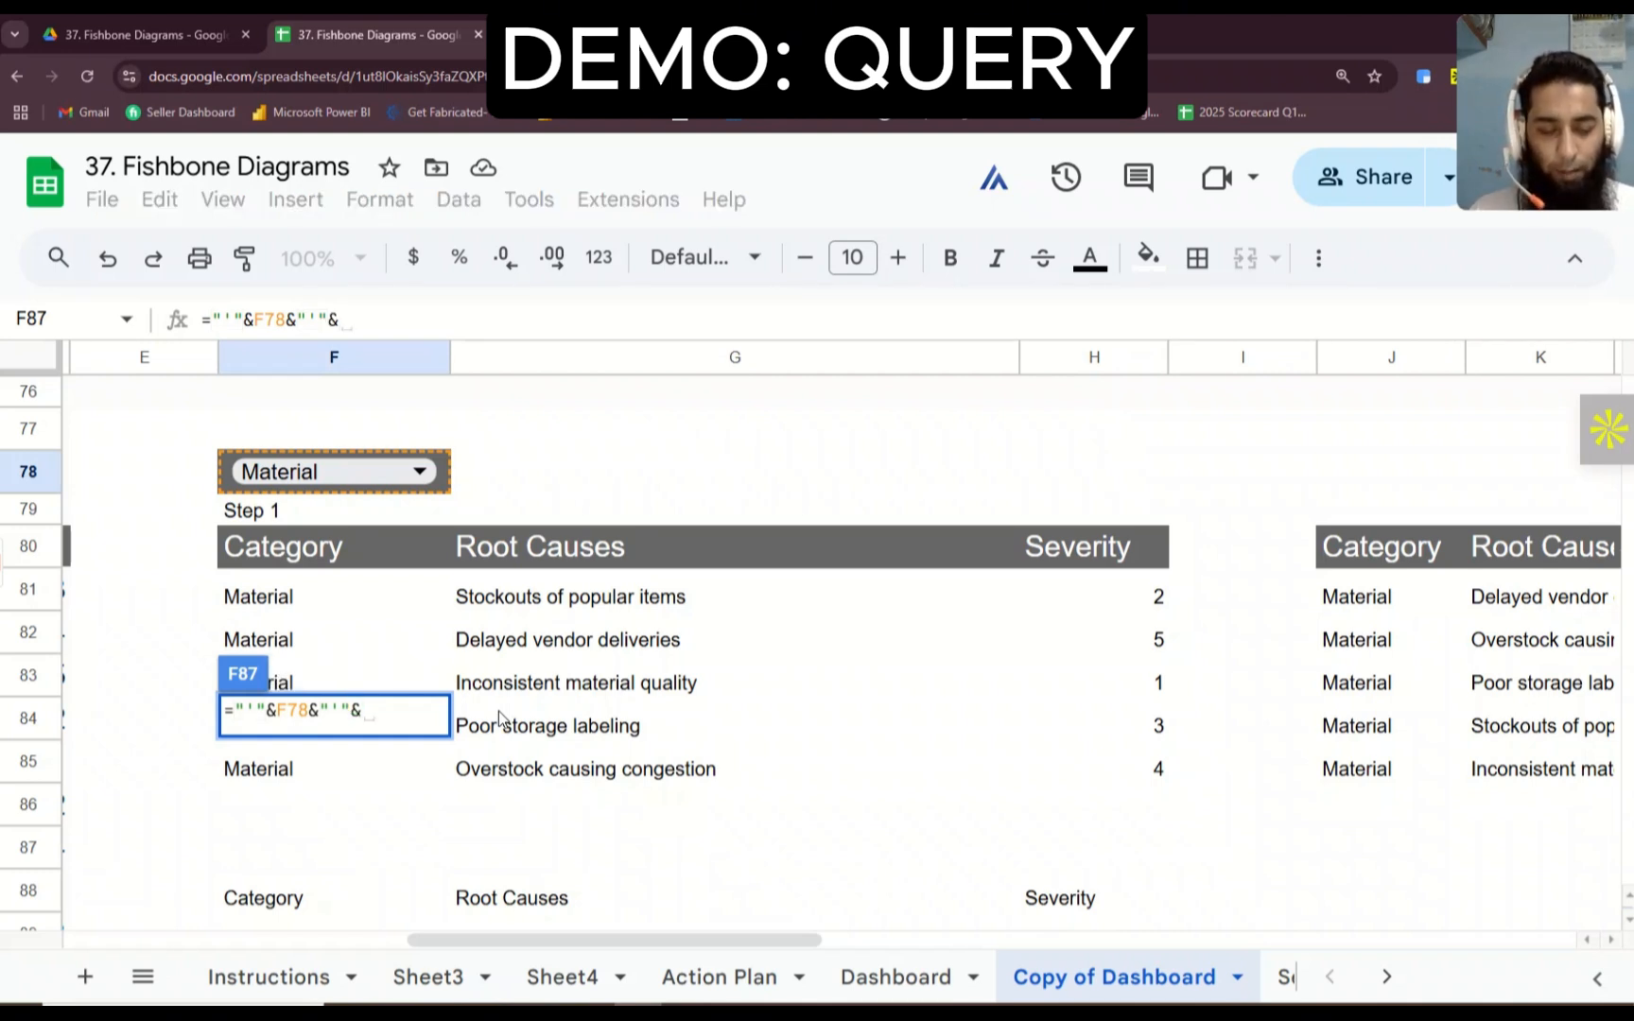
pyautogui.write('"')
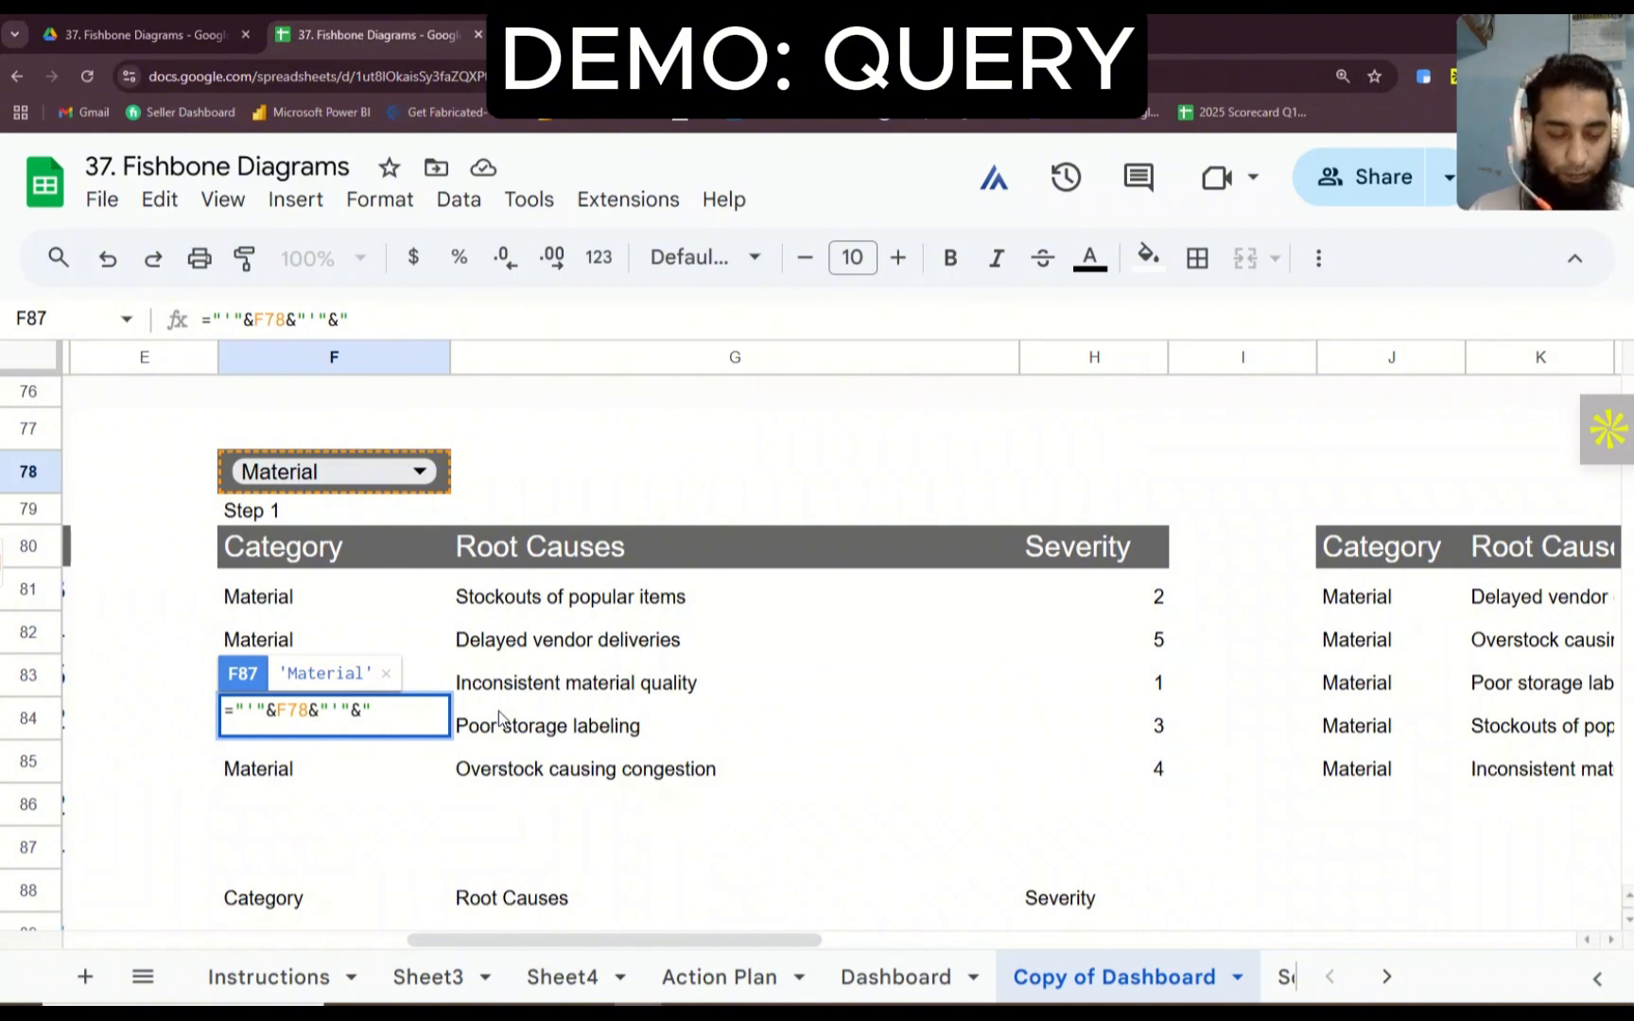
pyautogui.write(' "&')
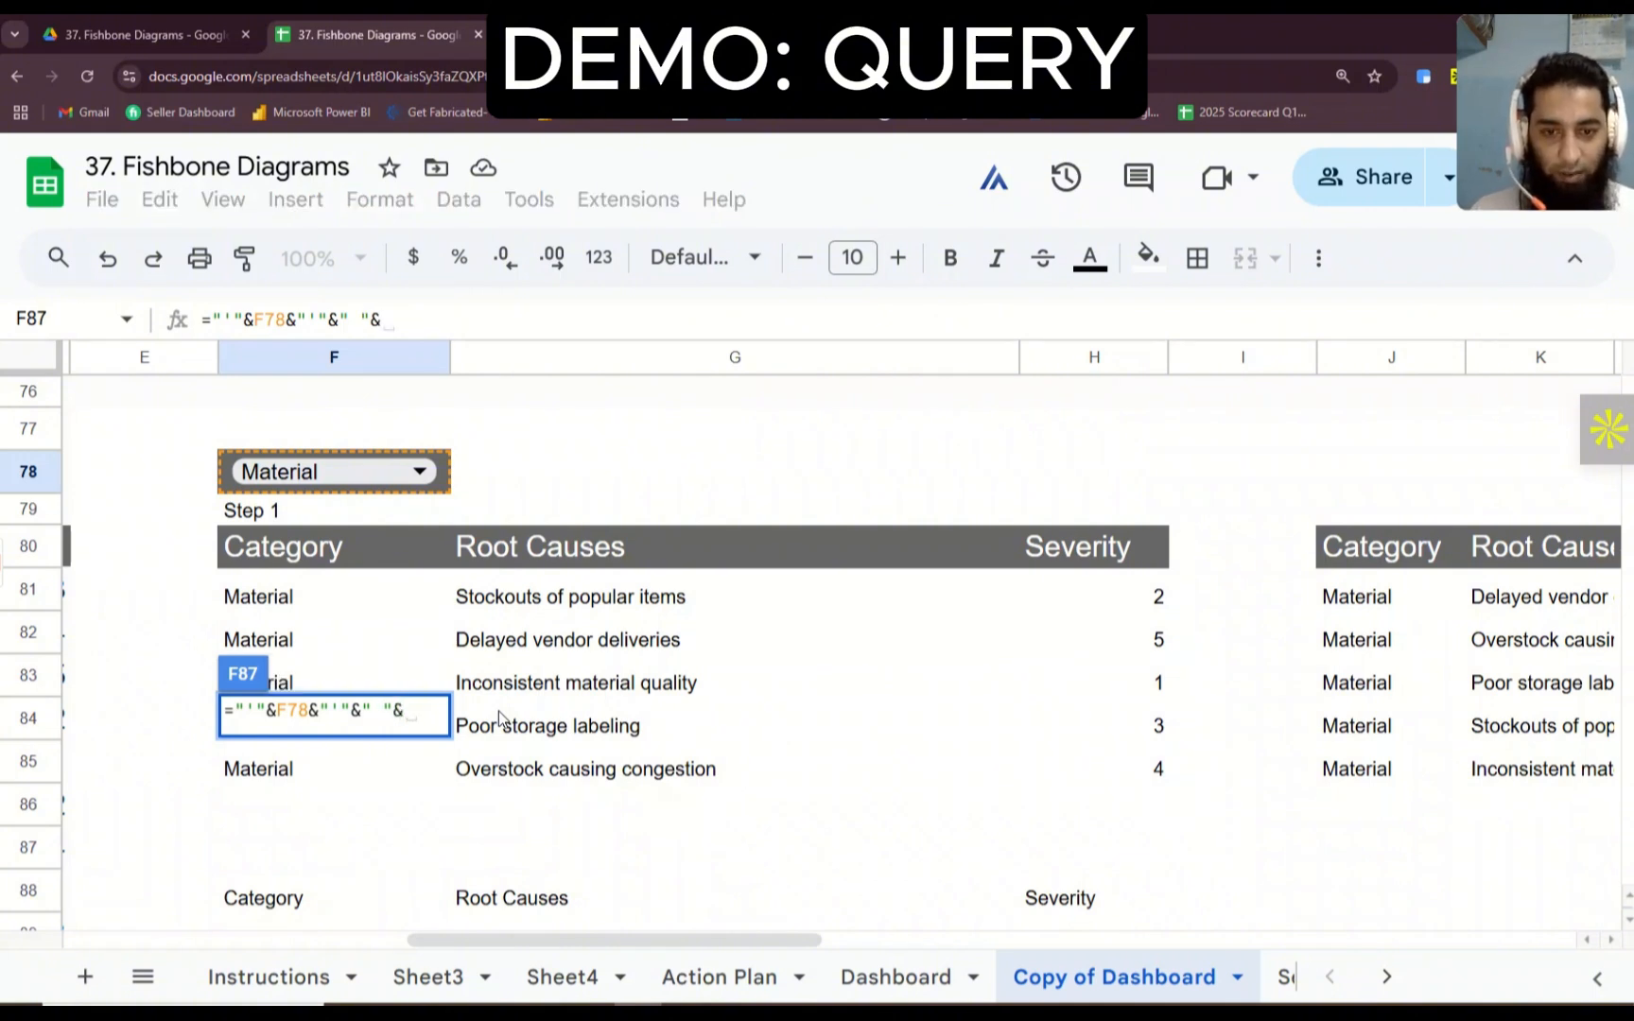
pyautogui.write('"')
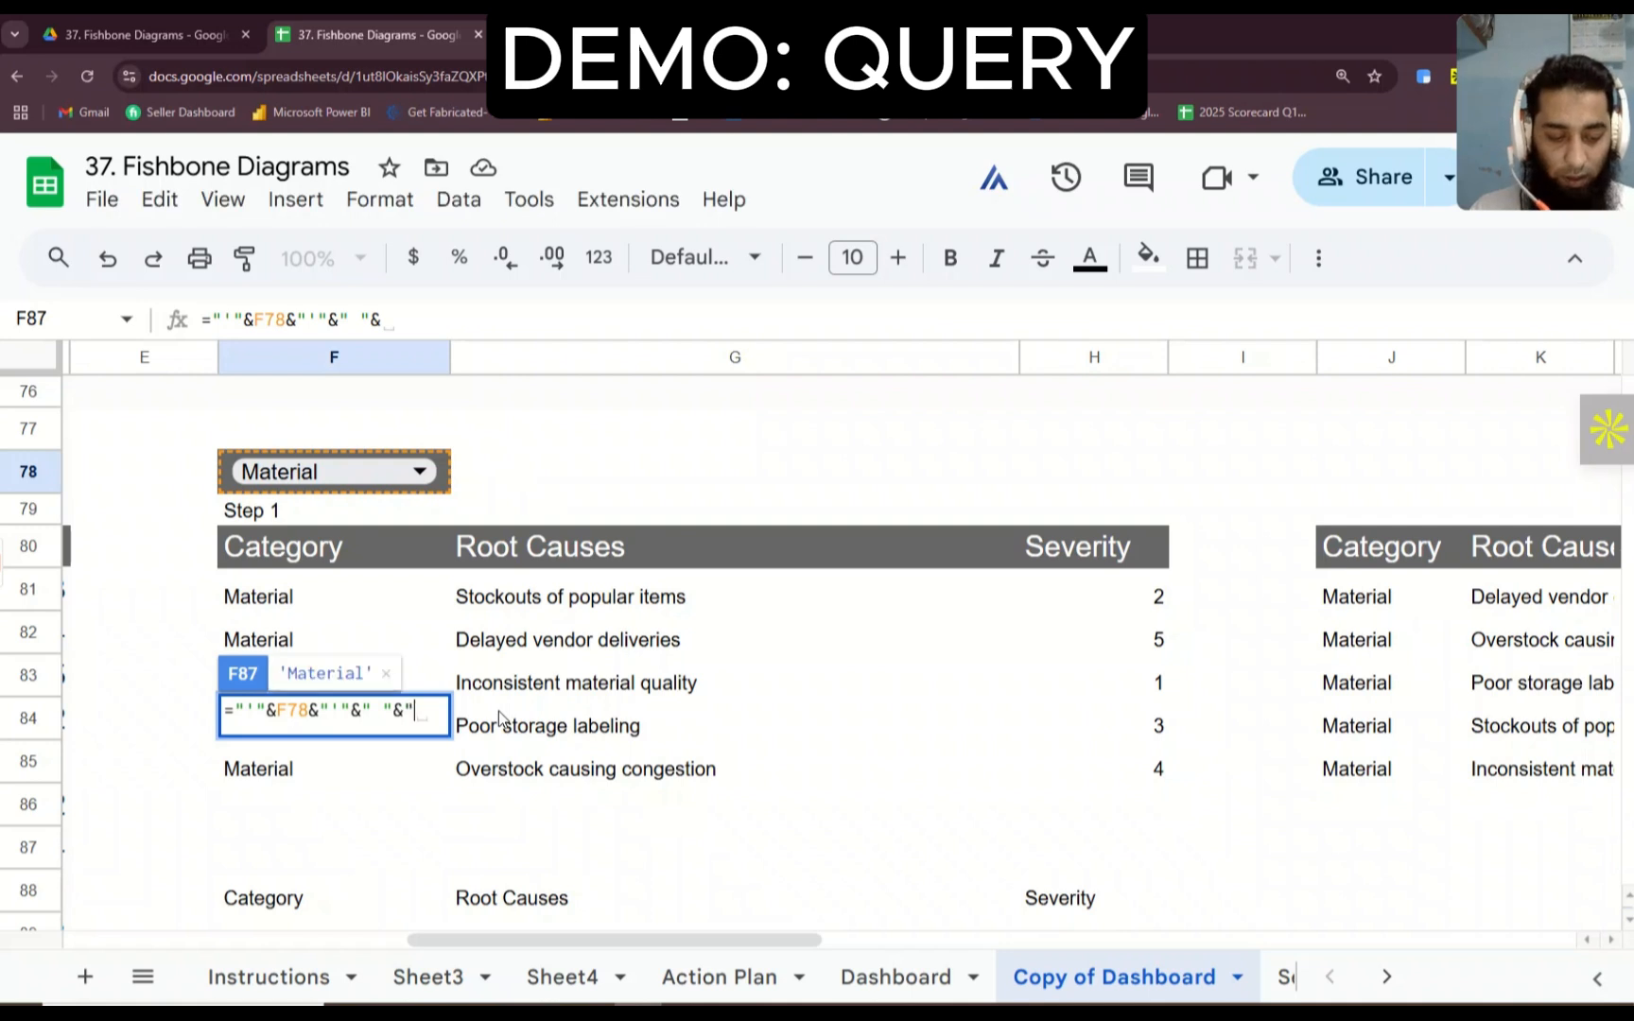
pyautogui.write('ORDER')
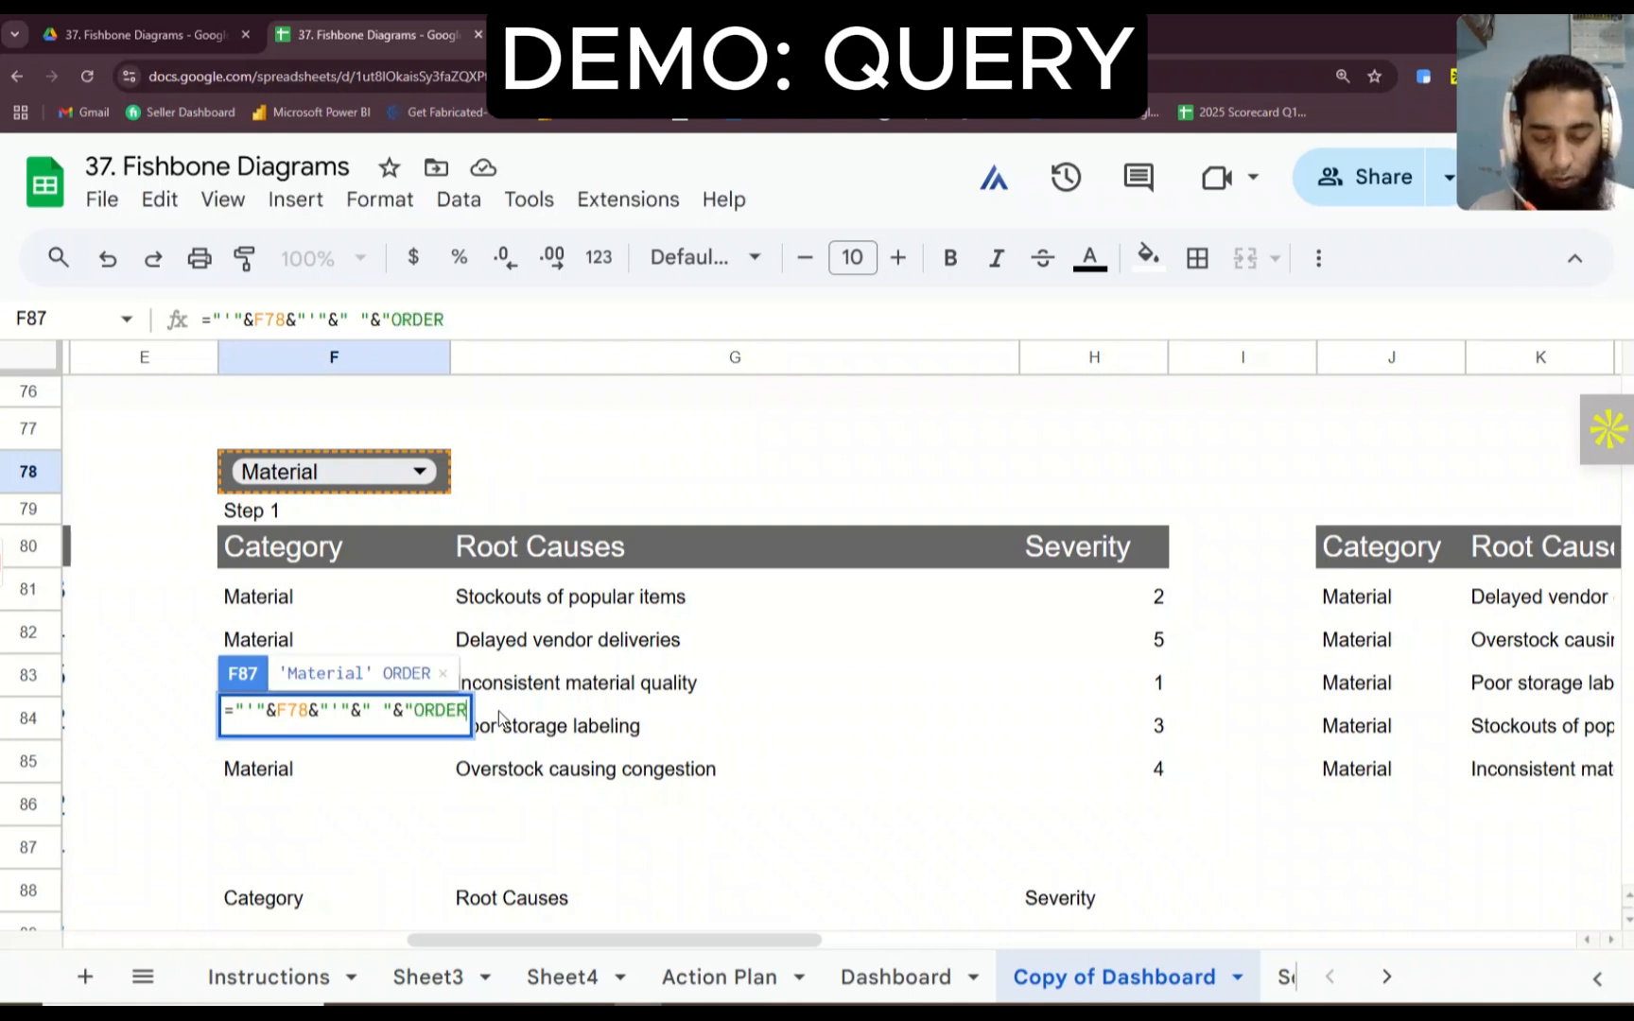
pyautogui.write(' BY')
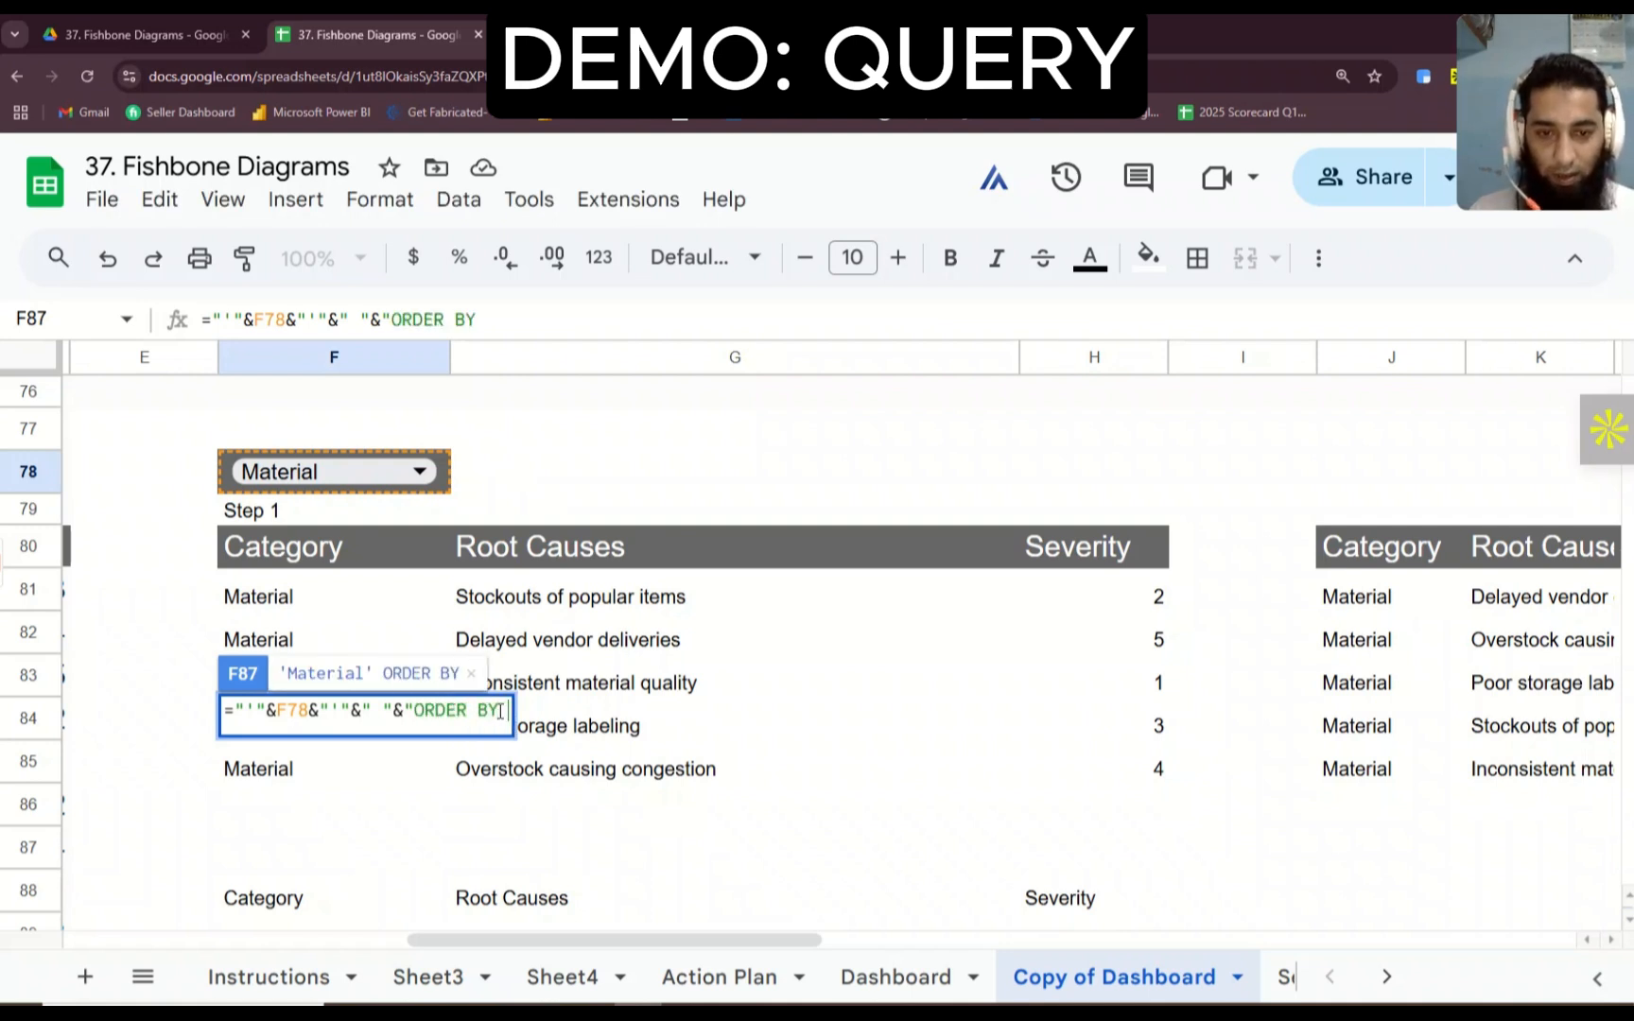
pyautogui.write(' D D')
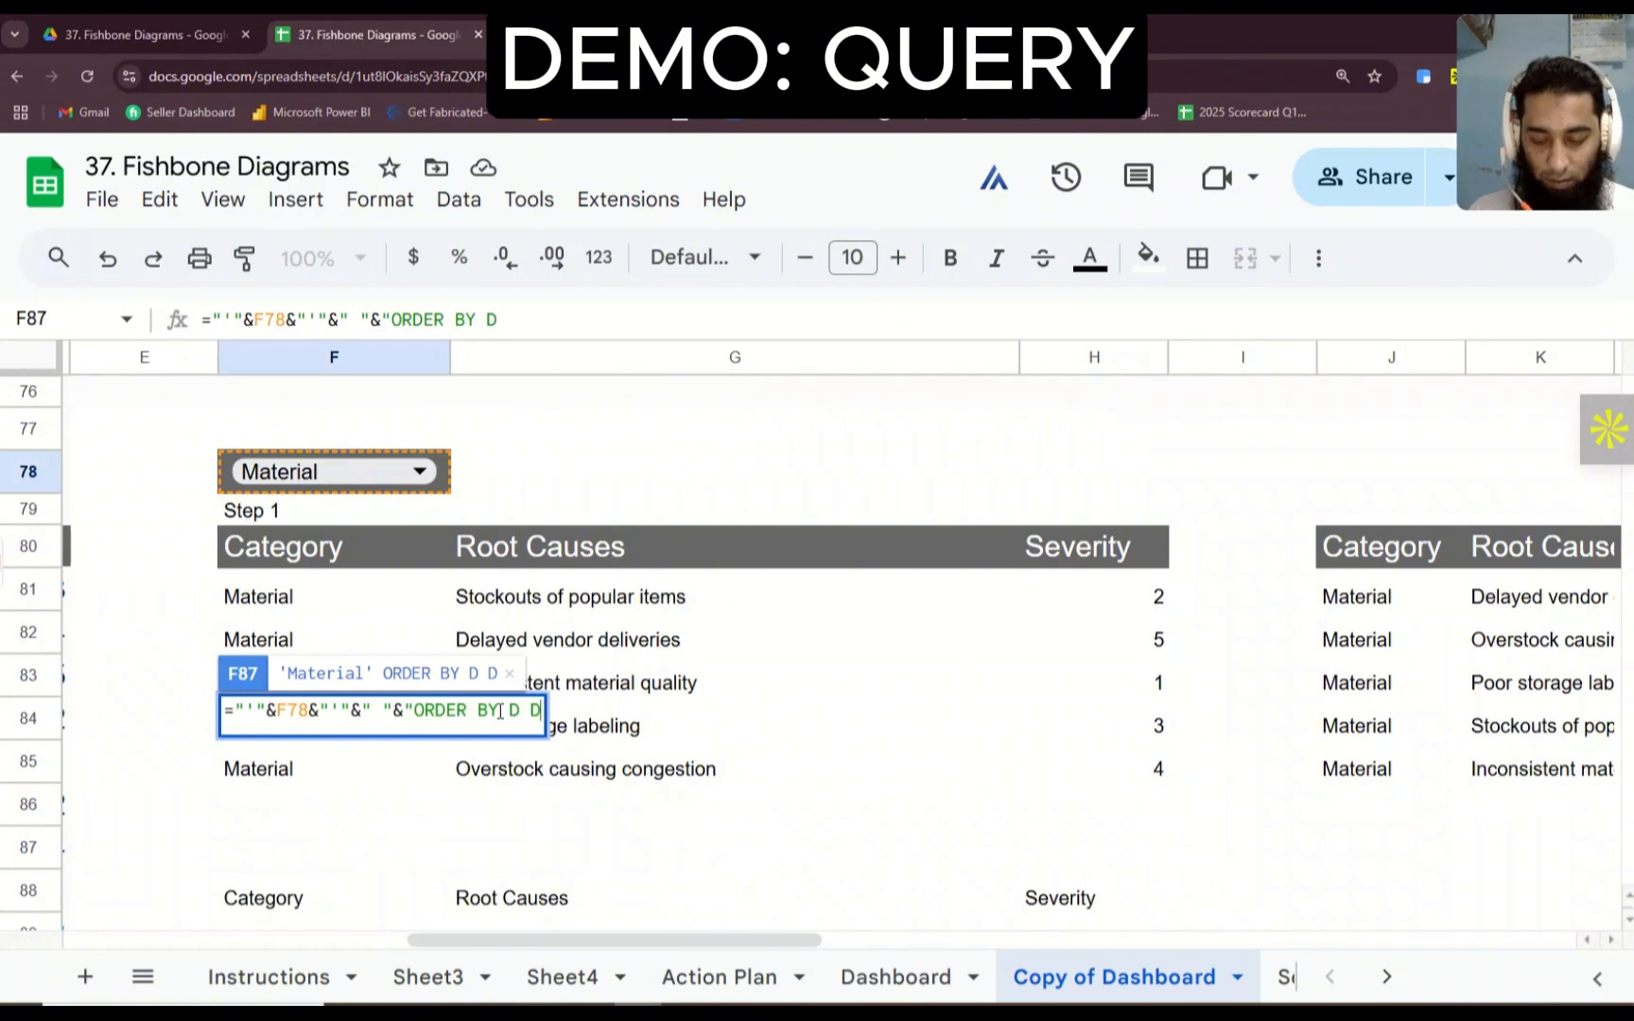
pyautogui.write('ESC')
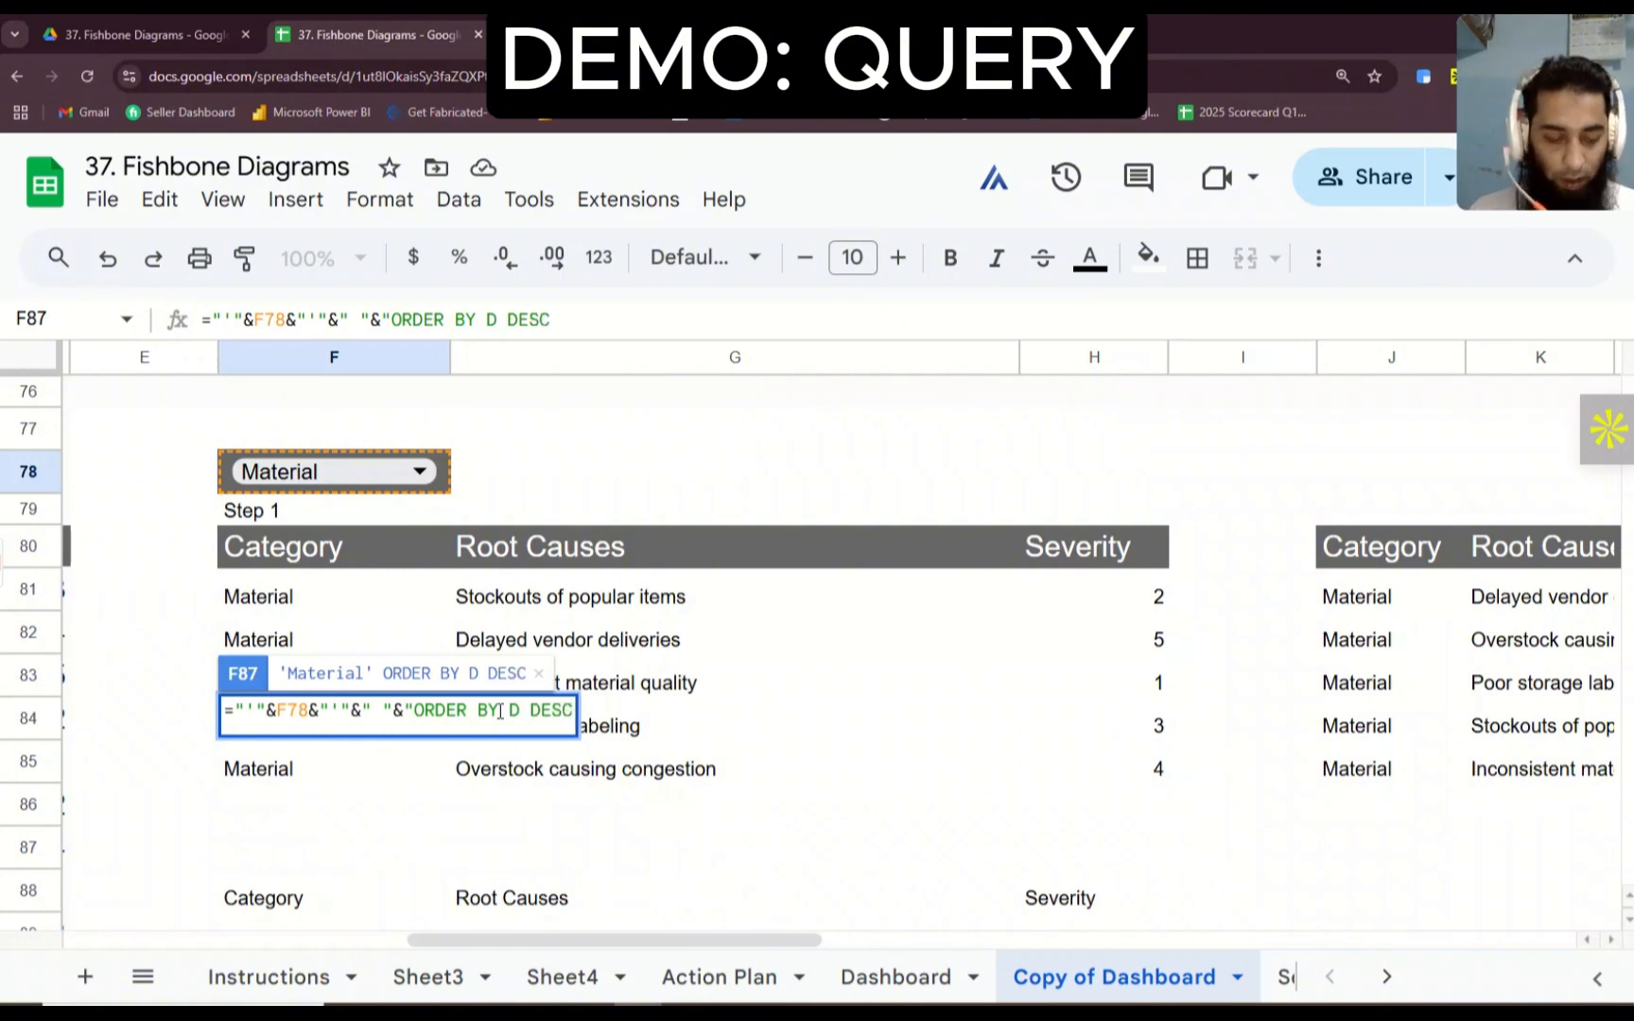
pyautogui.write('"')
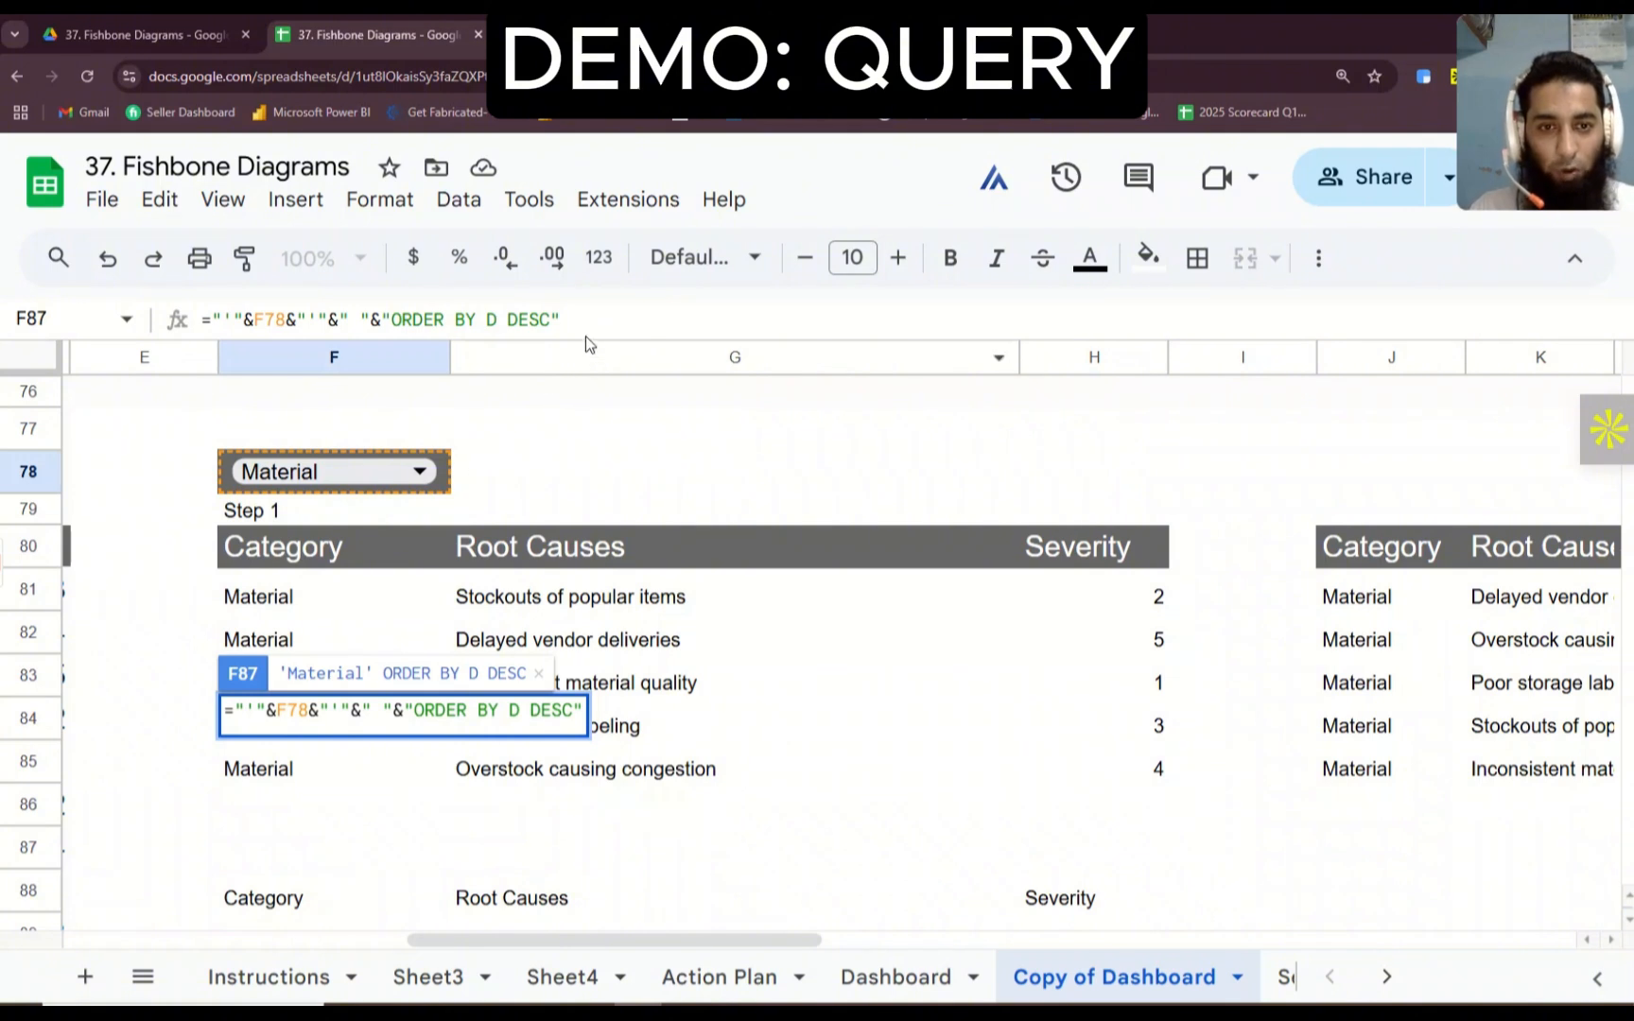
# Step: Copy the F87 expression without its equals sign and commit the formula
pyautogui.moveTo(580, 318); pyautogui.dragTo(214, 319)
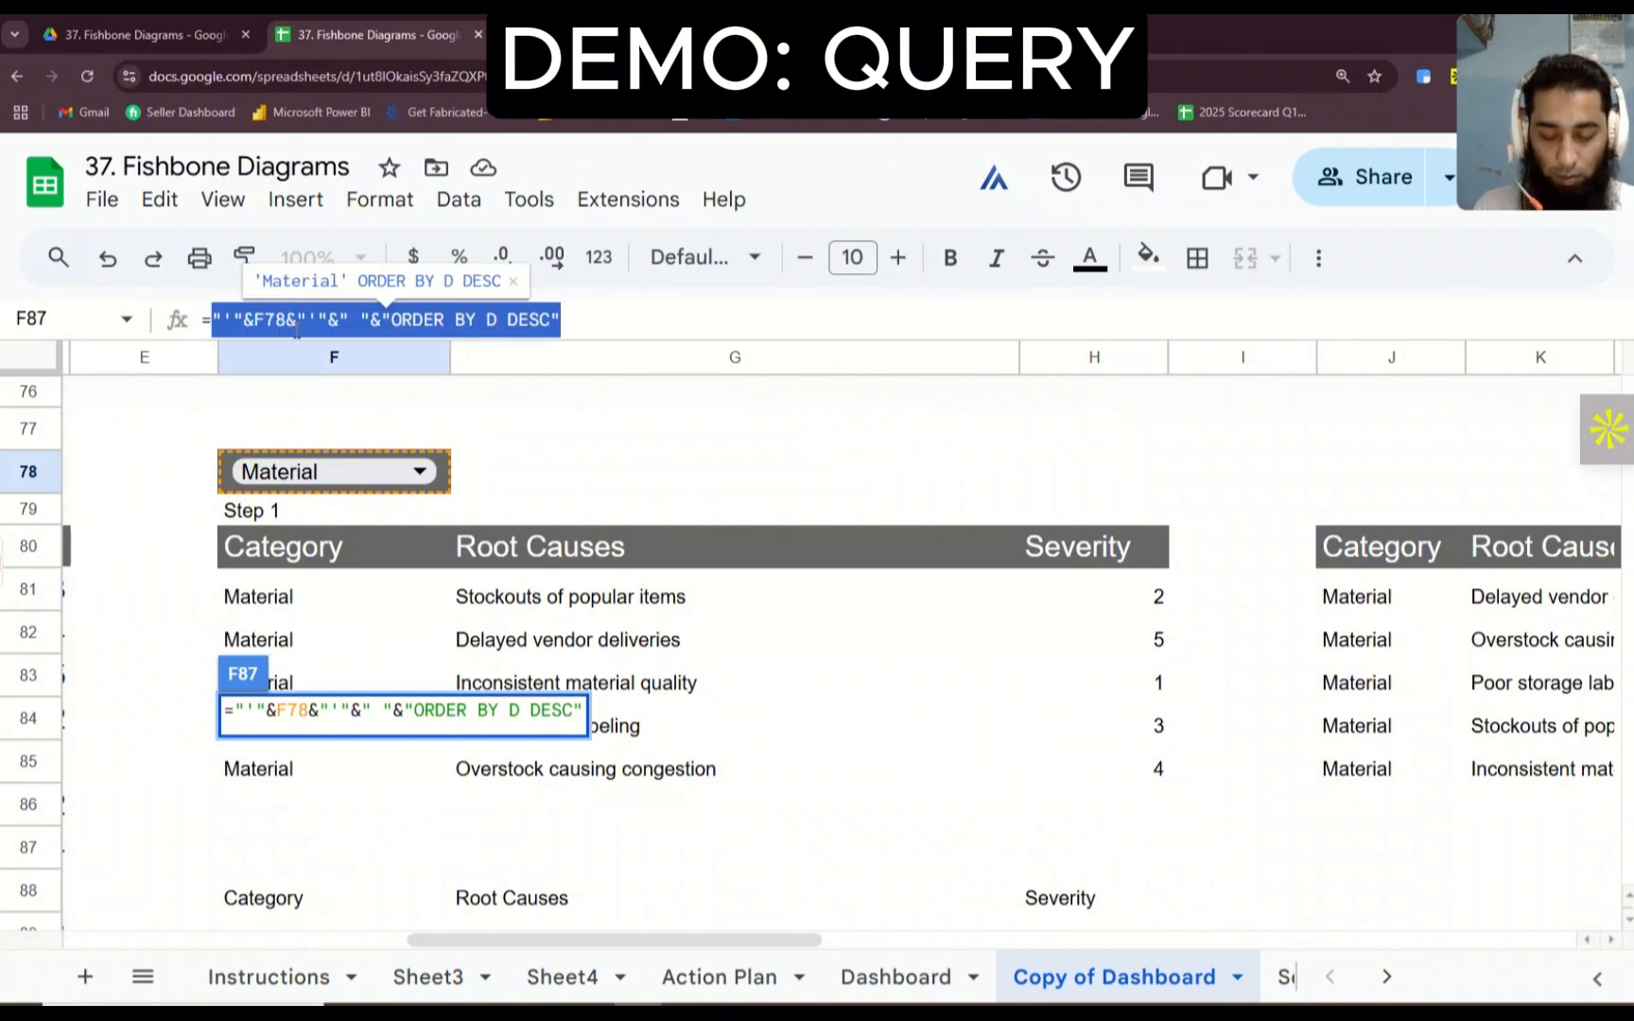
pyautogui.click(586, 329)
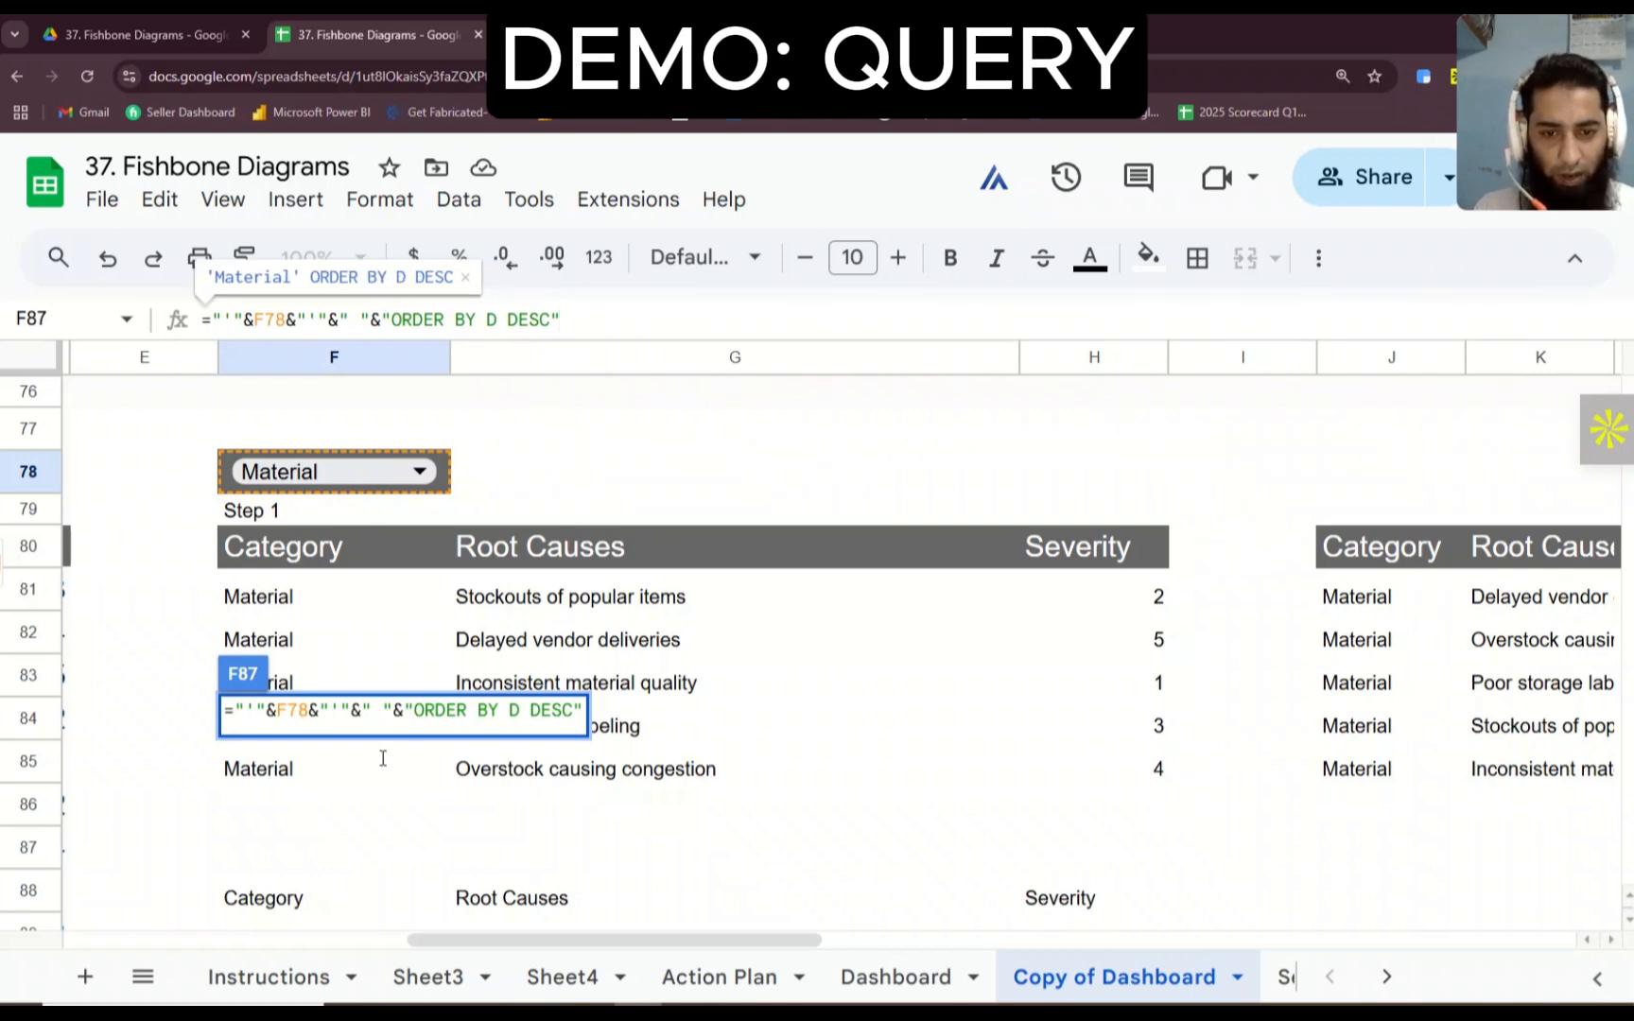
pyautogui.press('Return')
# Step: In the F88 query, replace the hardcoded 'Men' ORDER BY D DESC" with "&"'"&F78&"'"&" "&"ORDER BY D DESC"
pyautogui.scroll(-2, 461, 778)
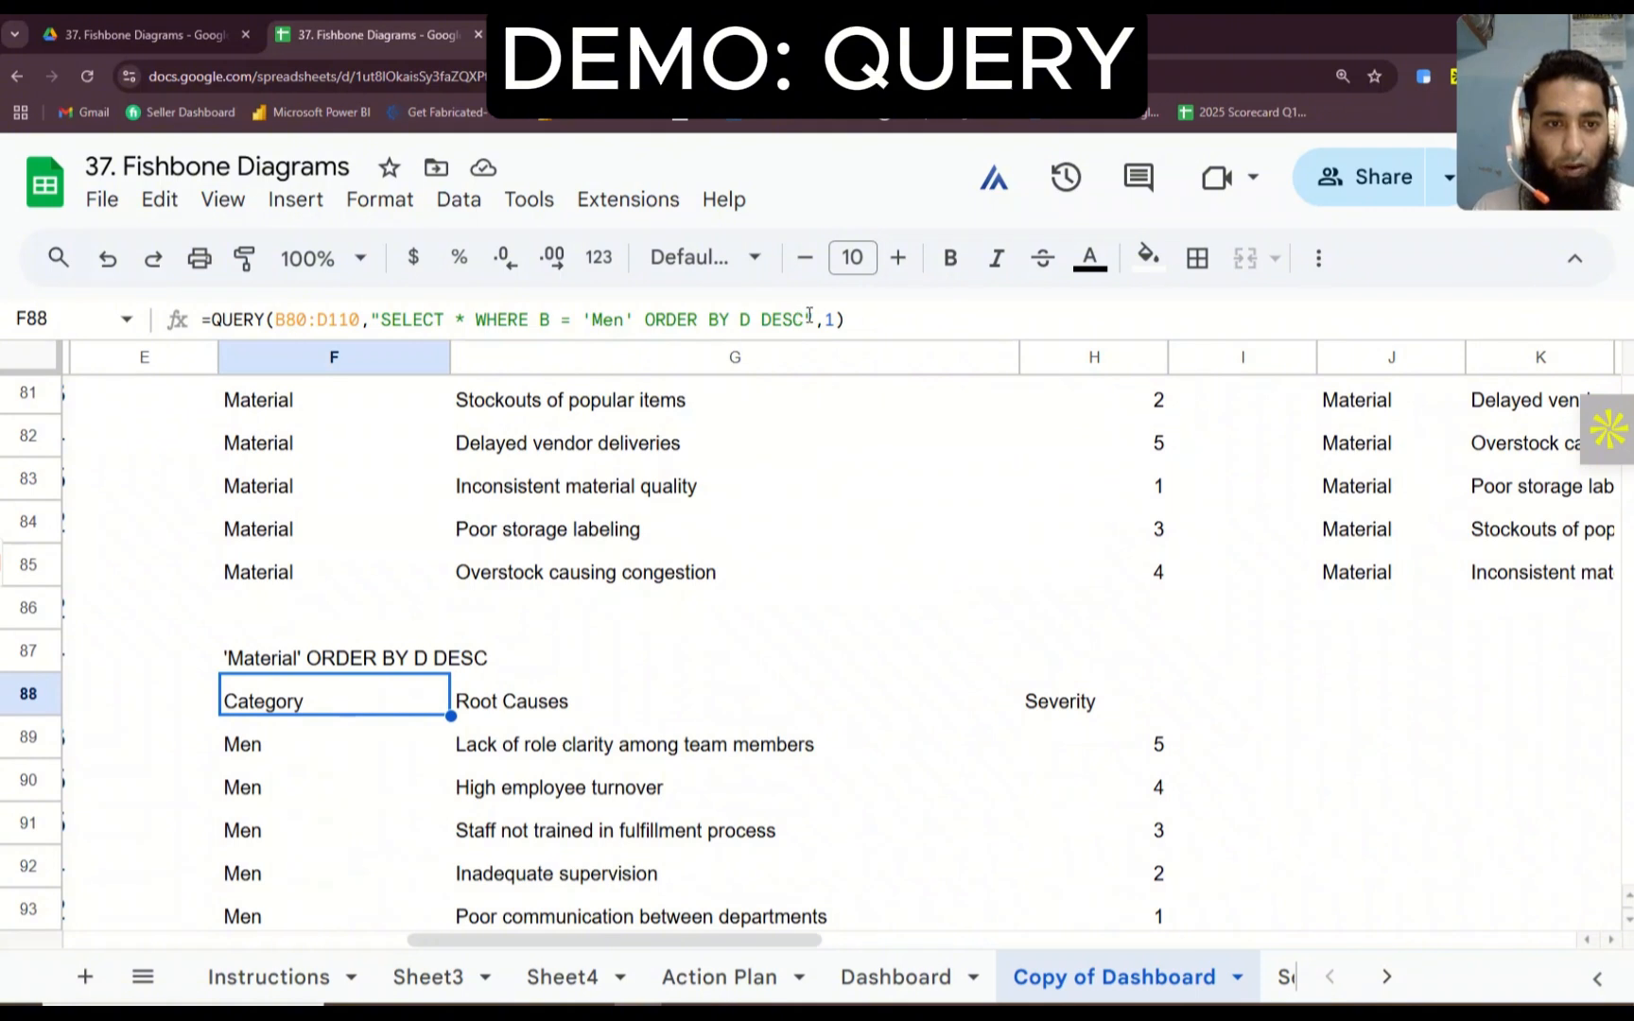
pyautogui.moveTo(812, 318); pyautogui.dragTo(579, 317)
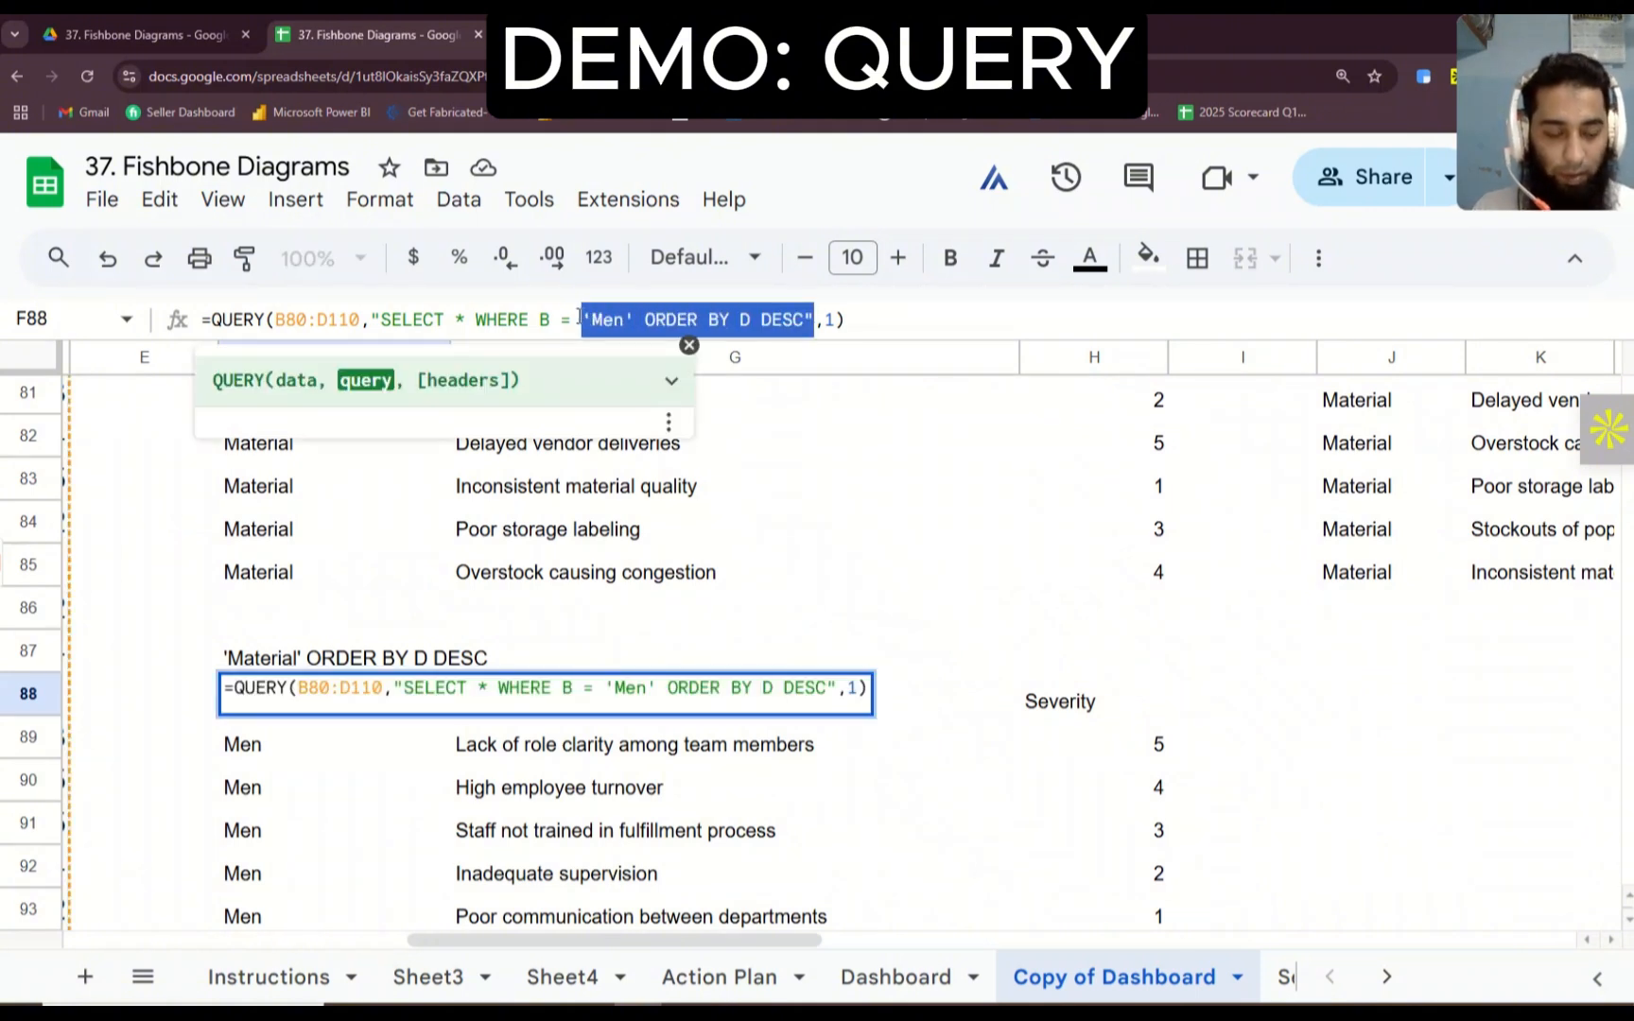
pyautogui.press('BackSpace')
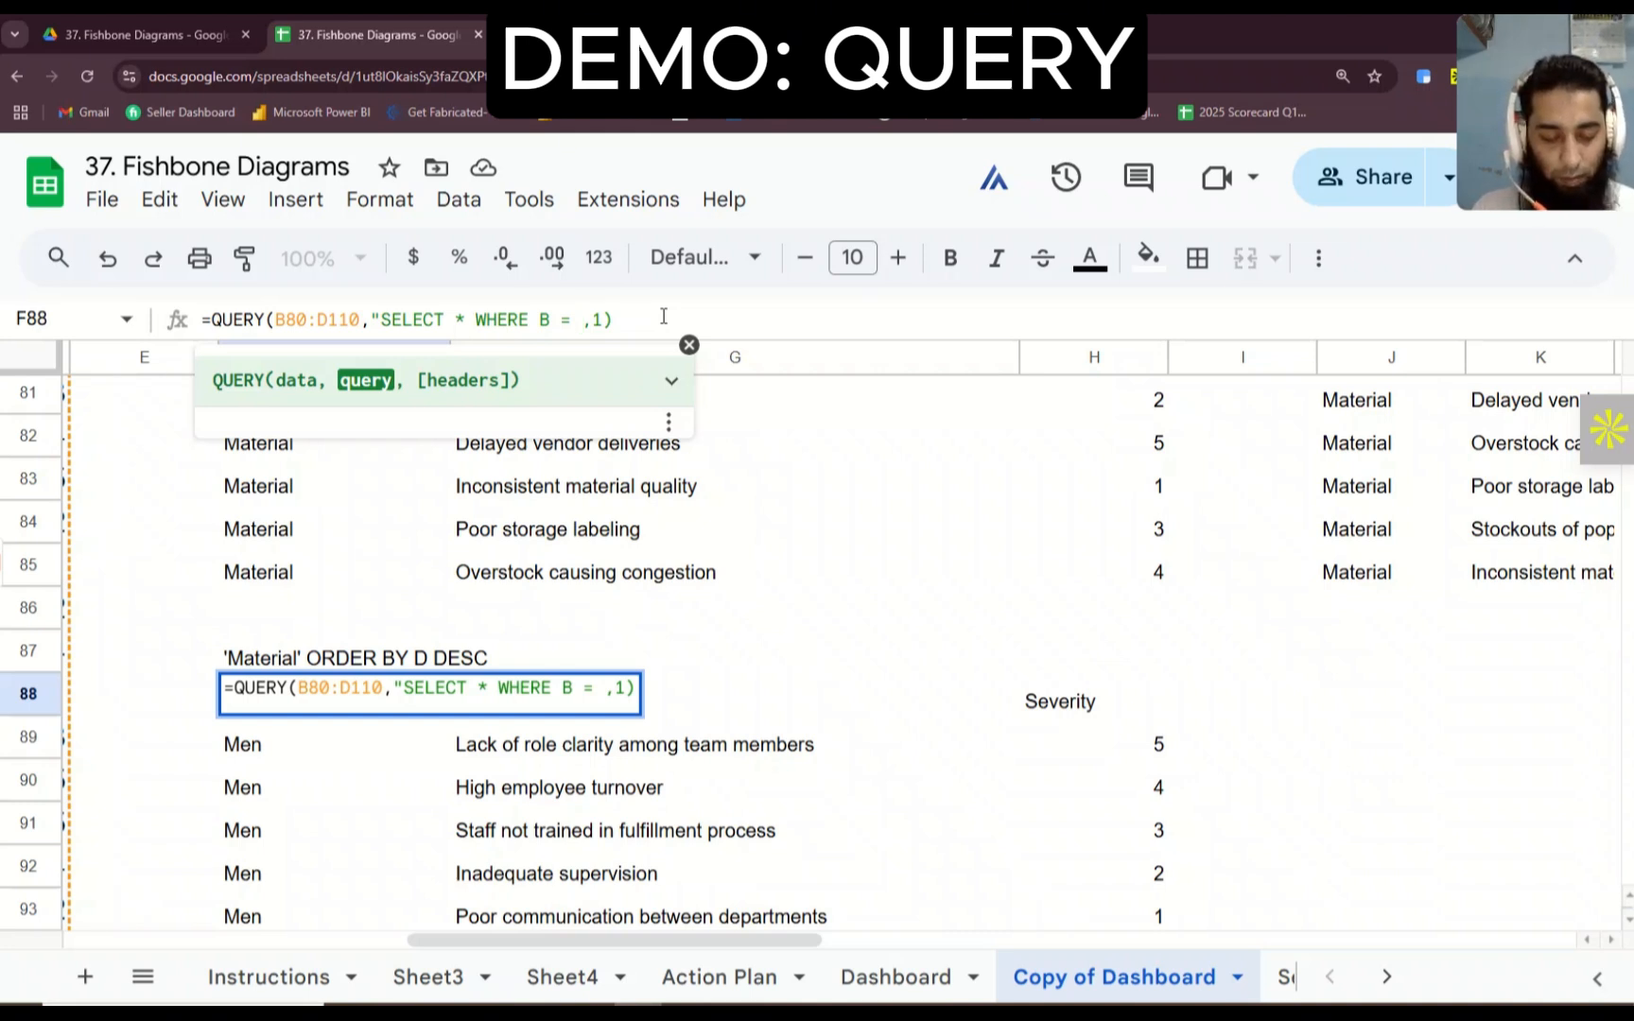
pyautogui.write('"')
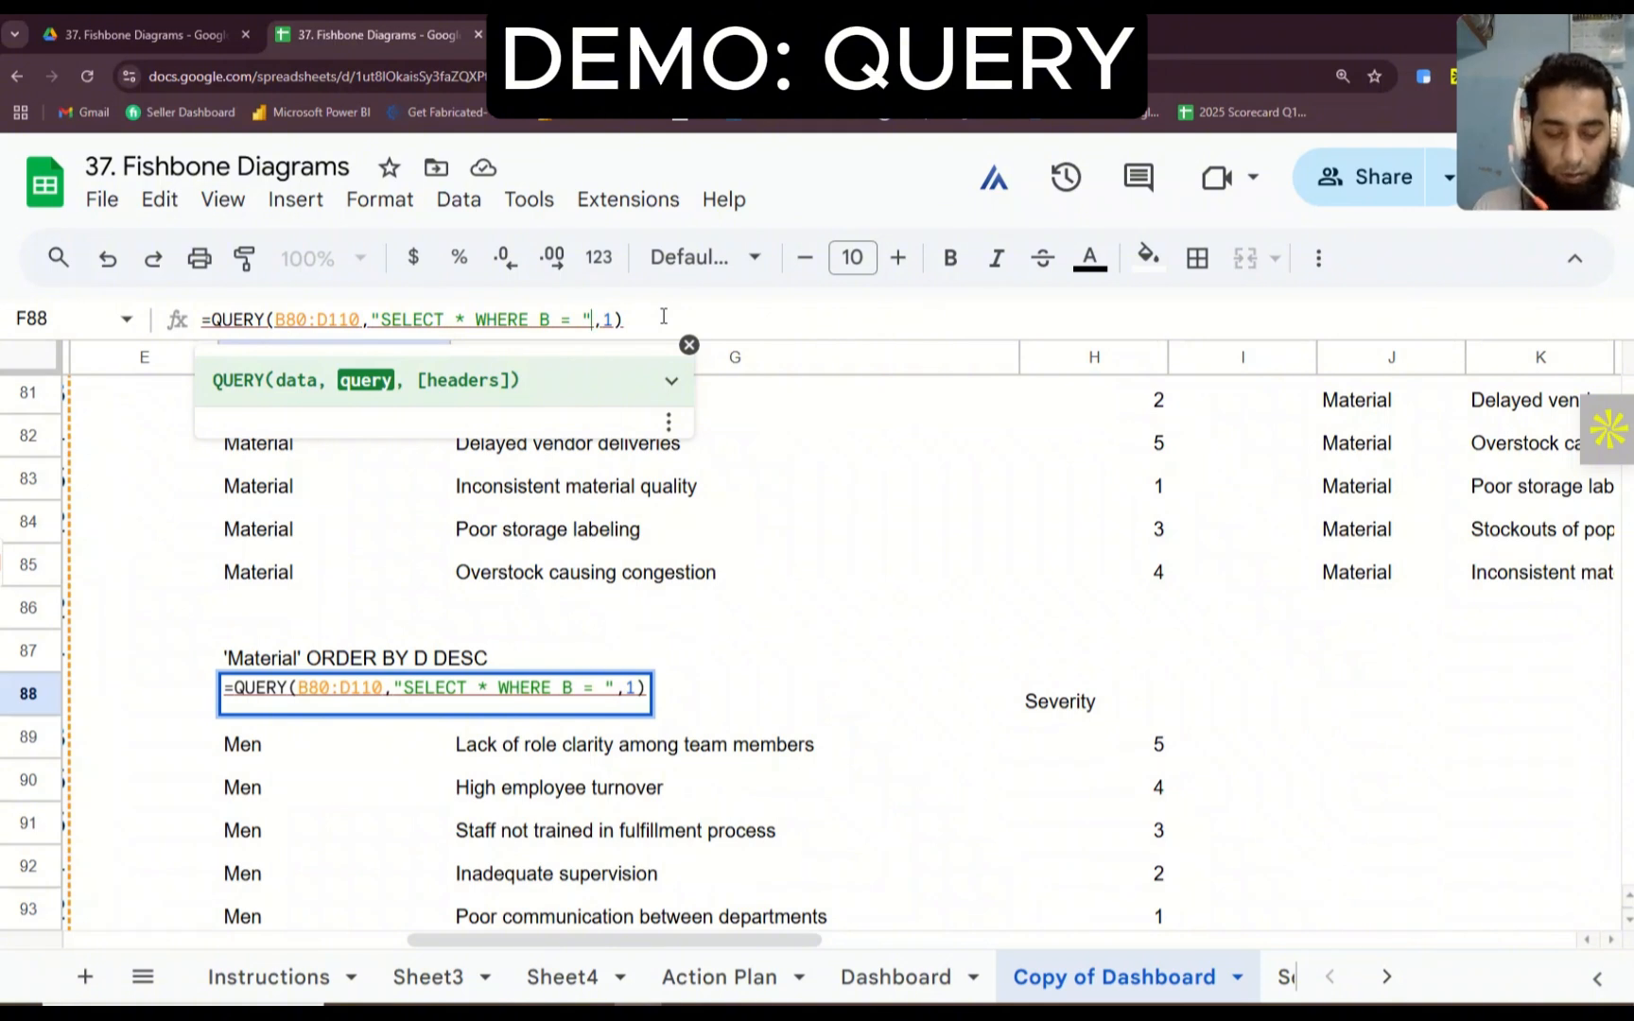
pyautogui.write('&')
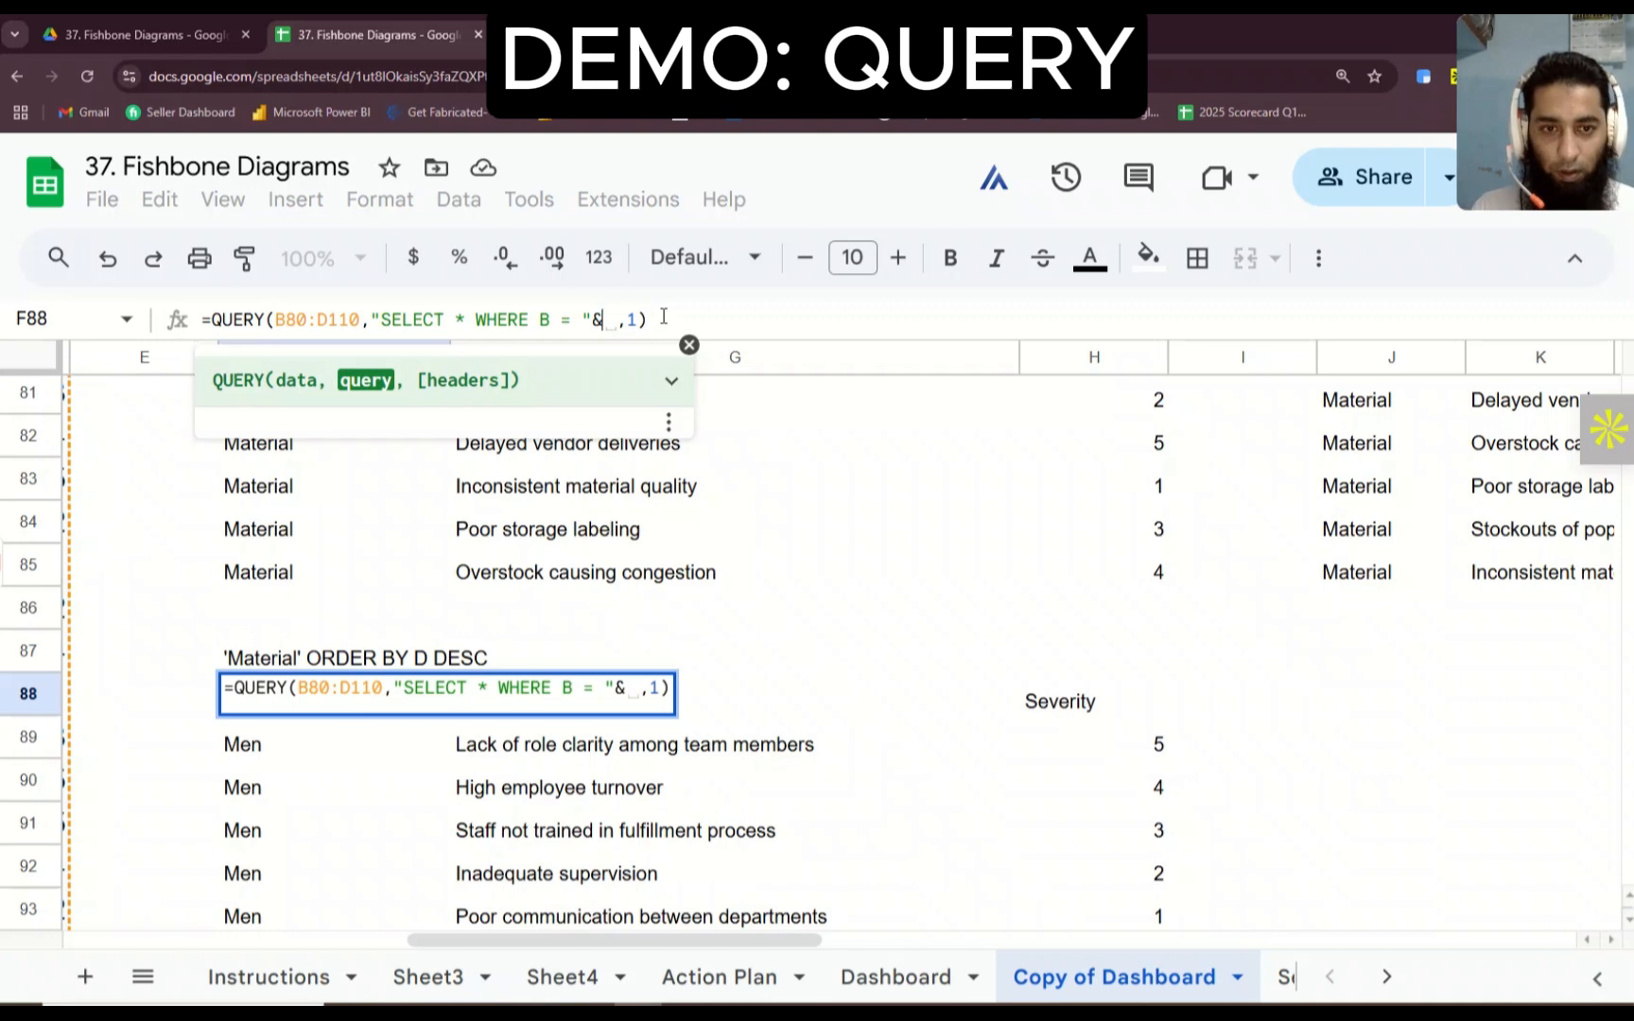
pyautogui.write('"\'"&F78&"\'"&" "&"ORDER BY D DESC"')
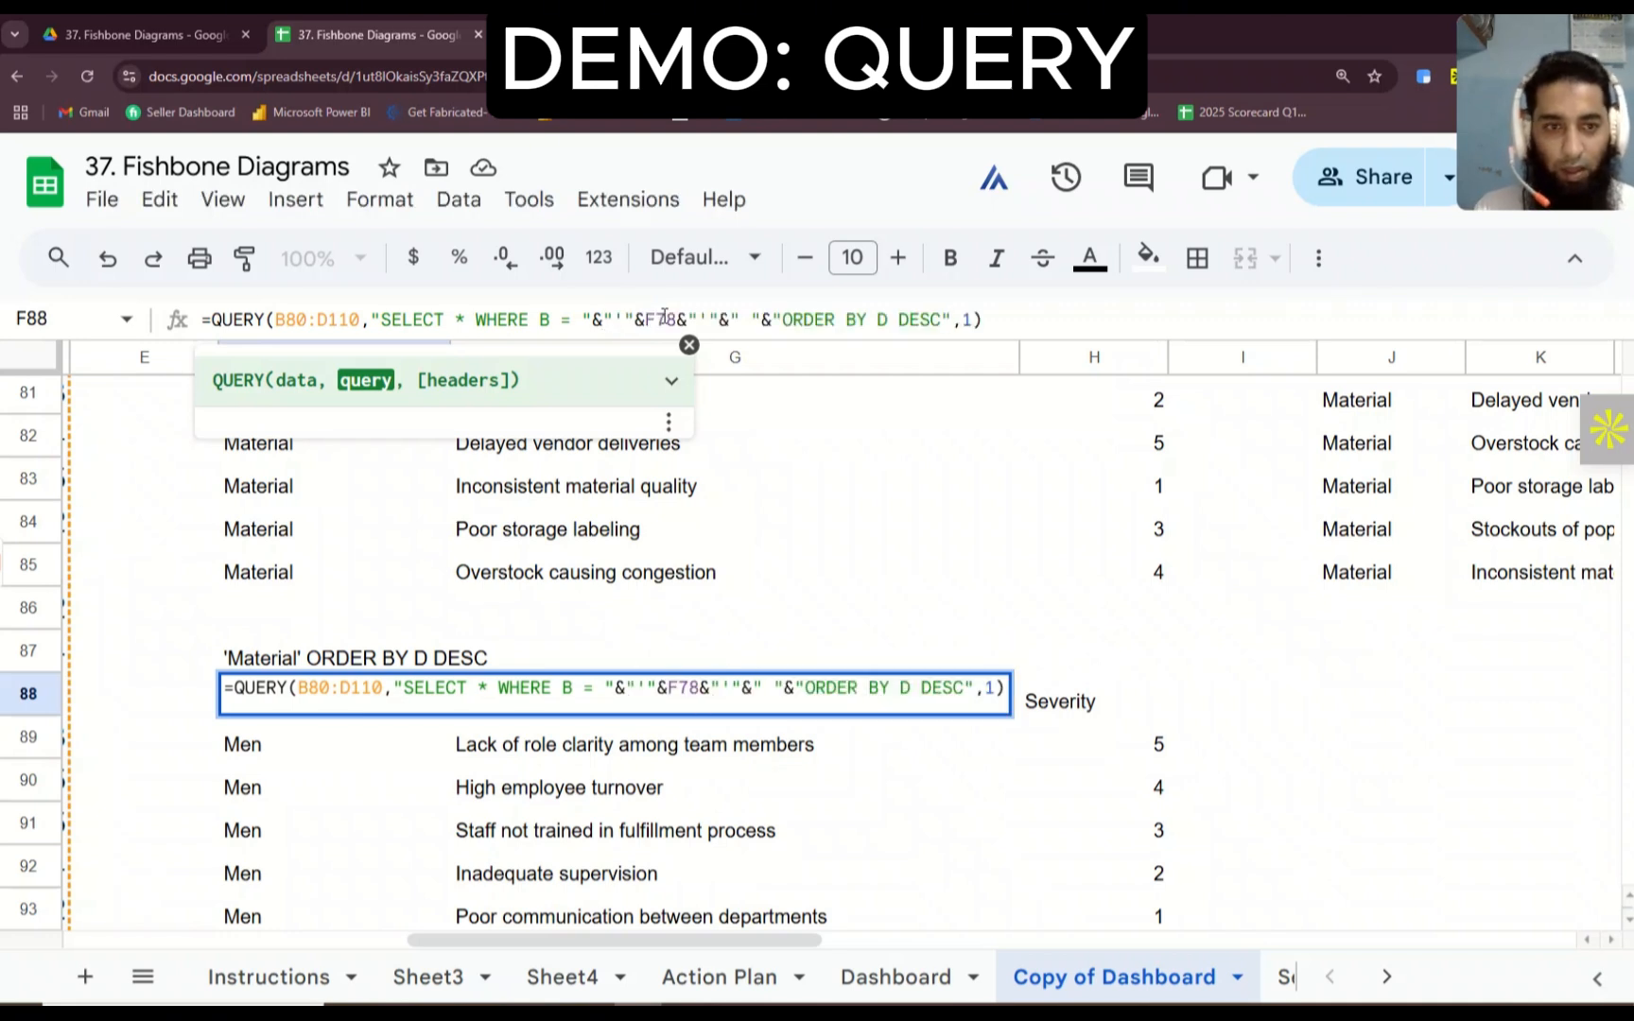
pyautogui.click(1027, 321)
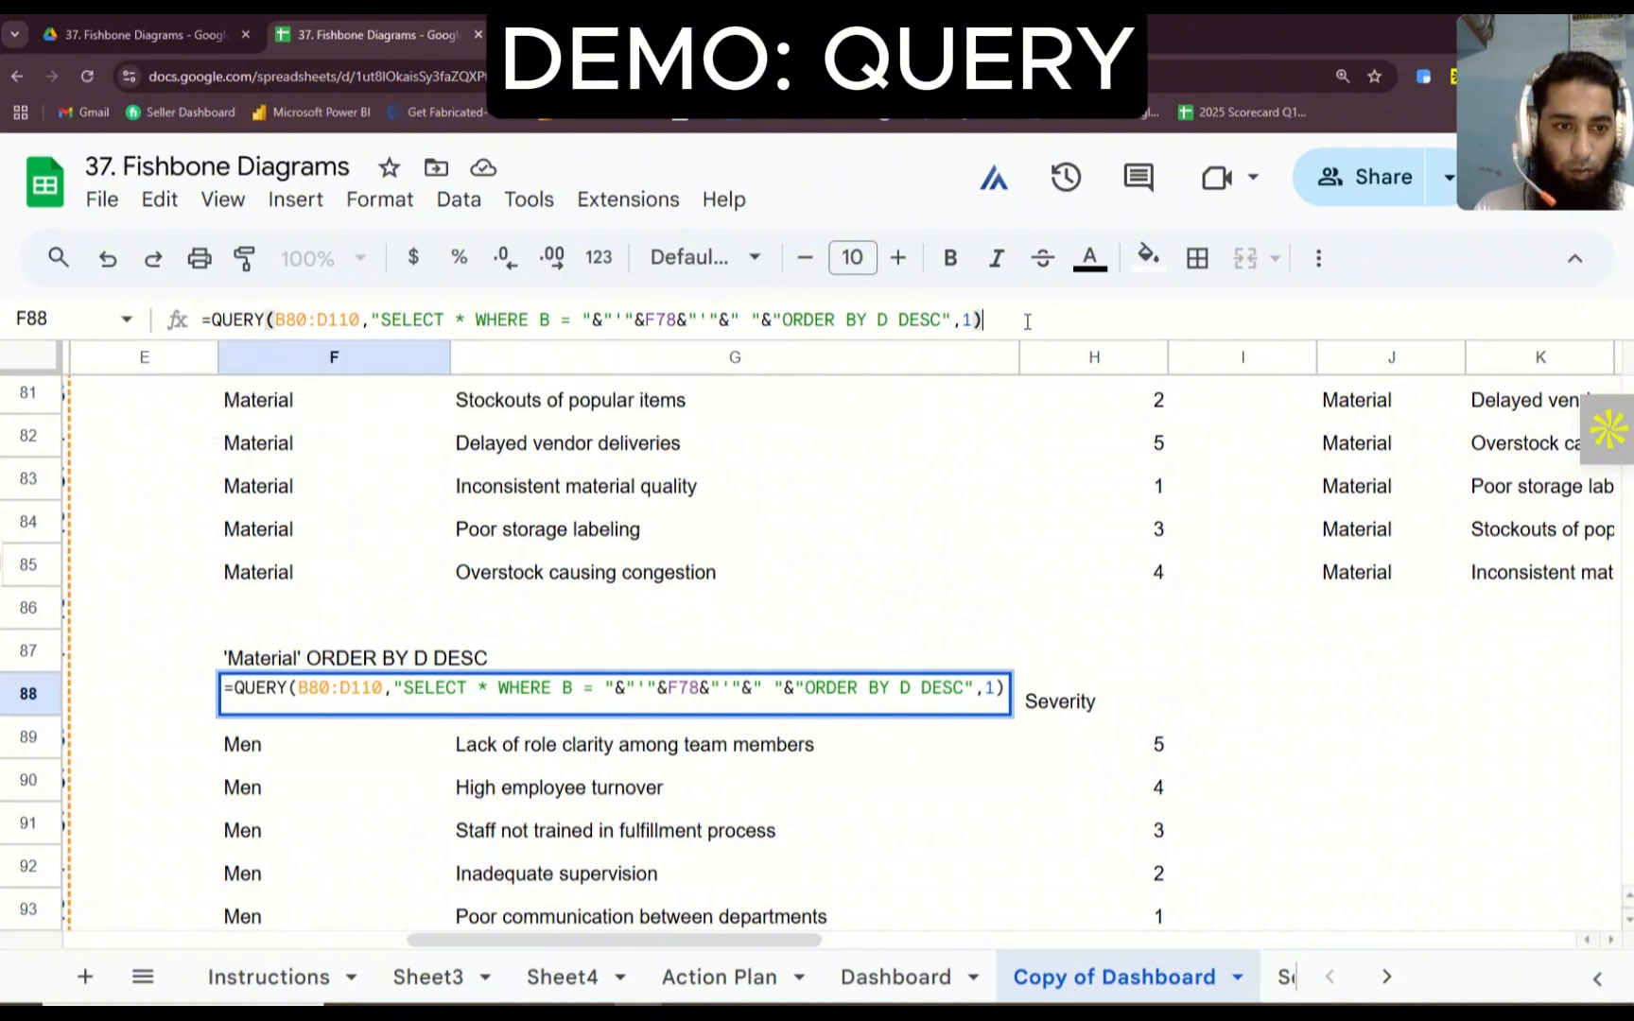
pyautogui.press('Return')
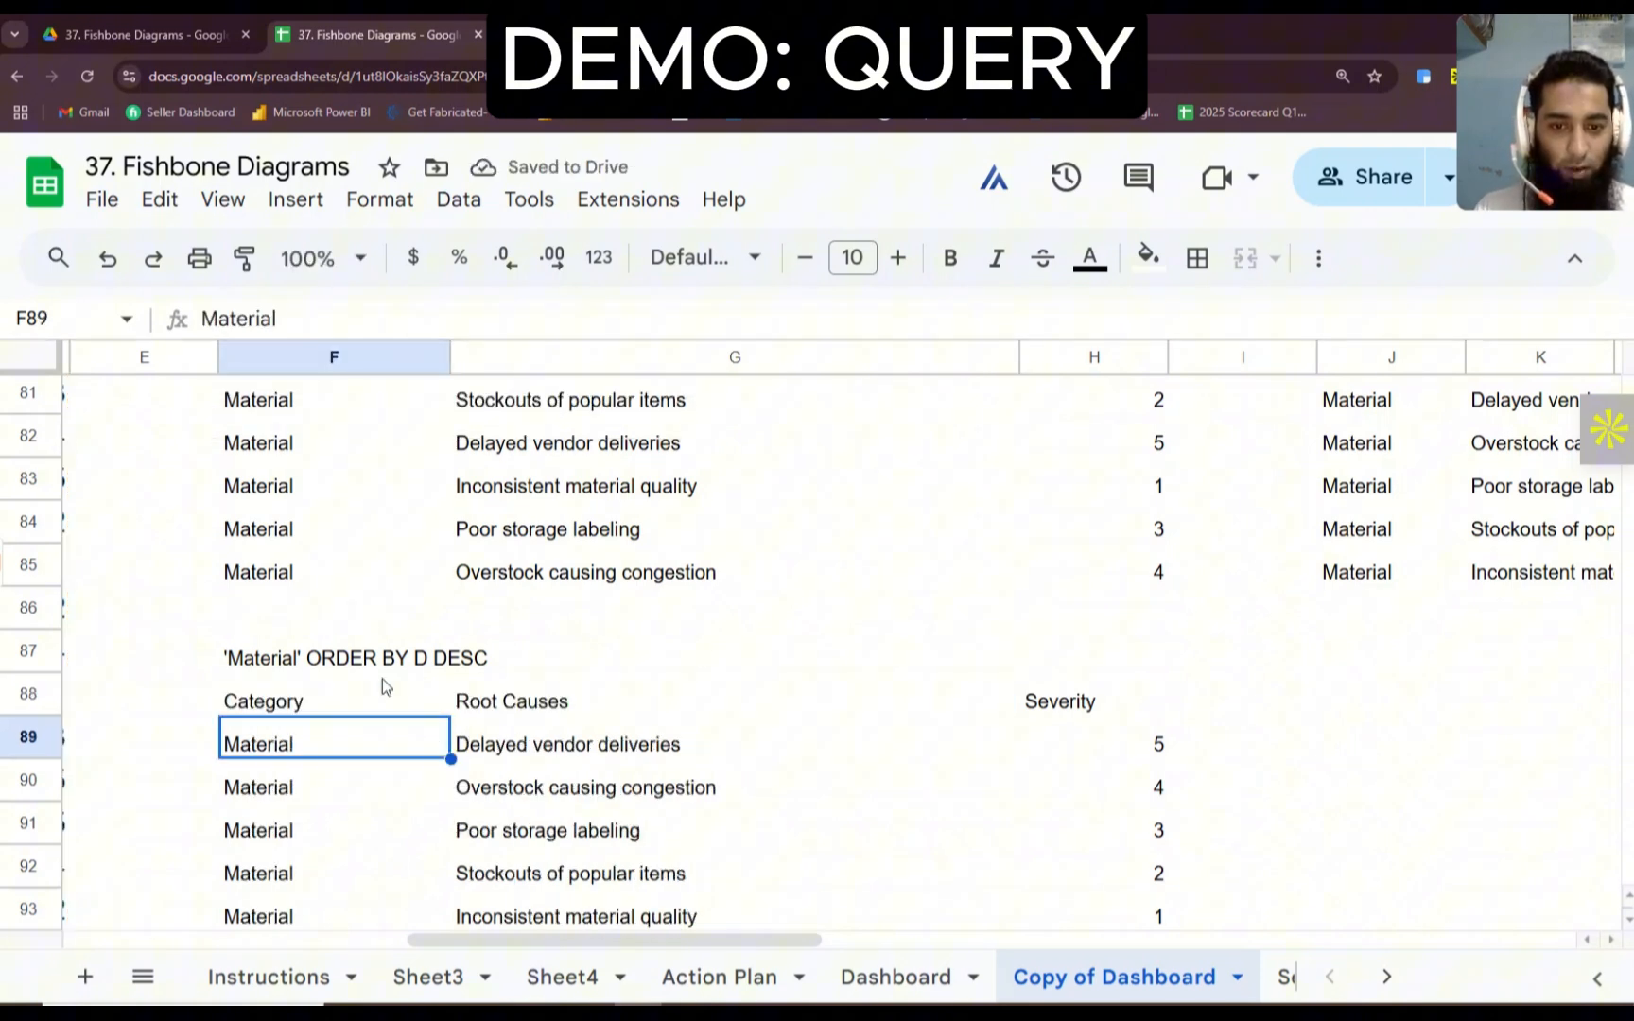
# Step: Delete the helper text formula in F87 and review the F88 query table
pyautogui.click(281, 667)
pyautogui.press('Delete')
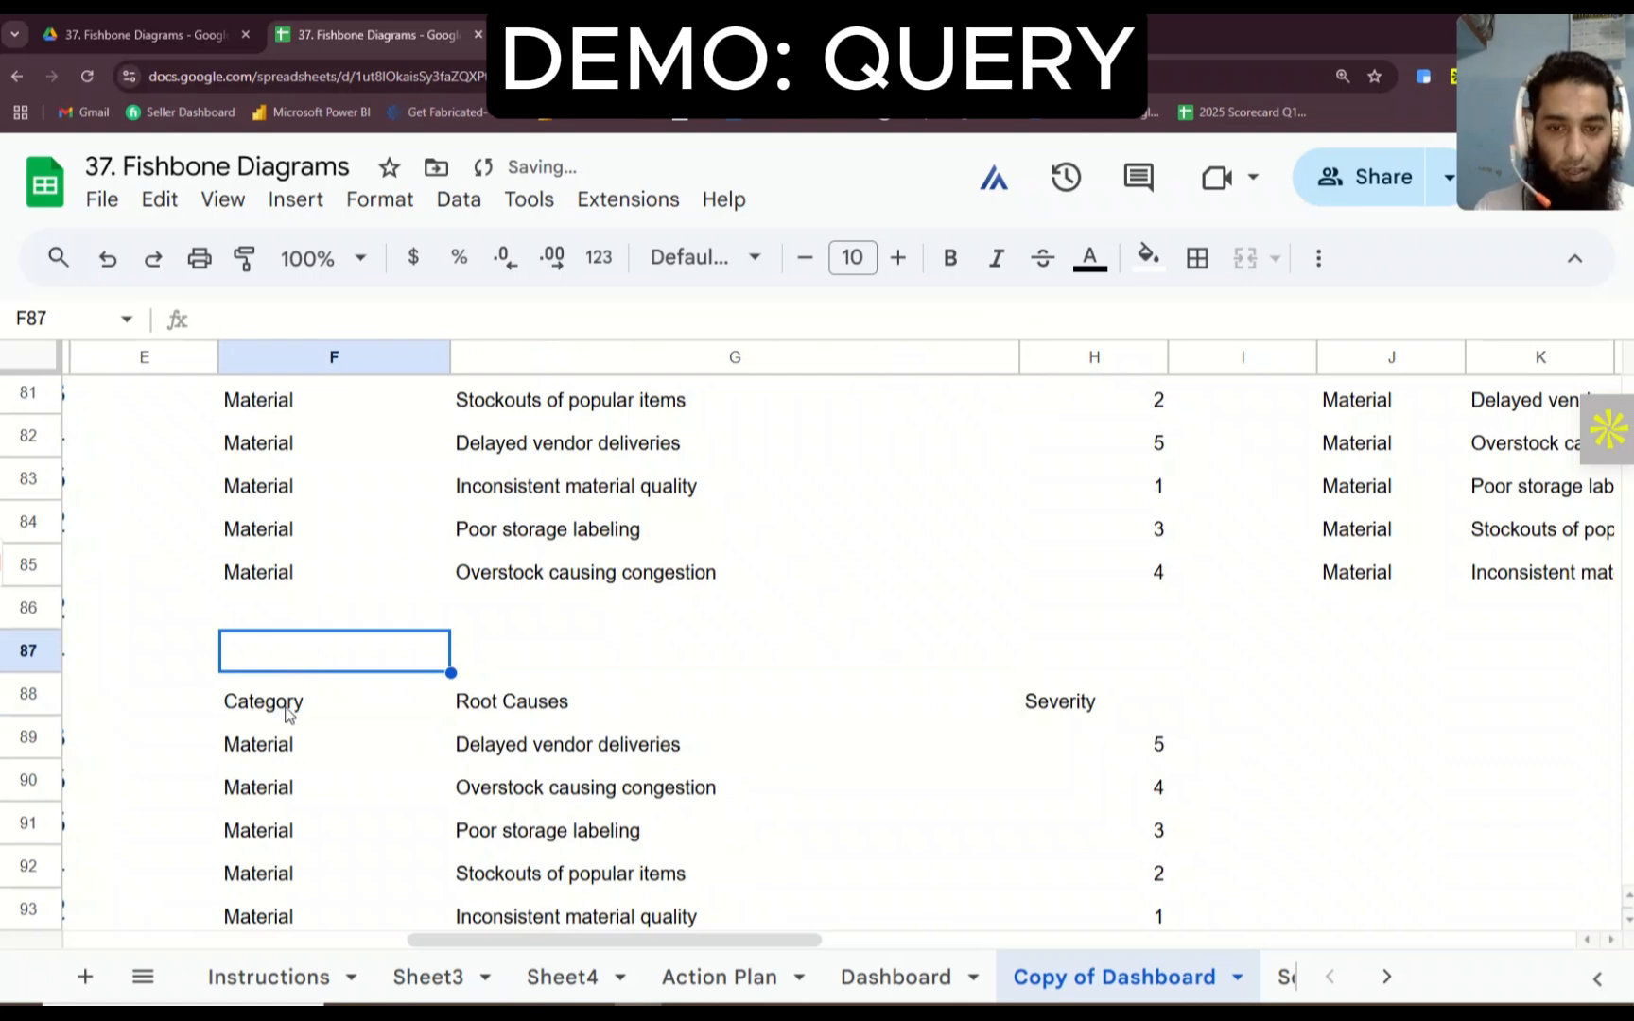
pyautogui.scroll(2, 288, 711)
pyautogui.scroll(-4, 353, 572)
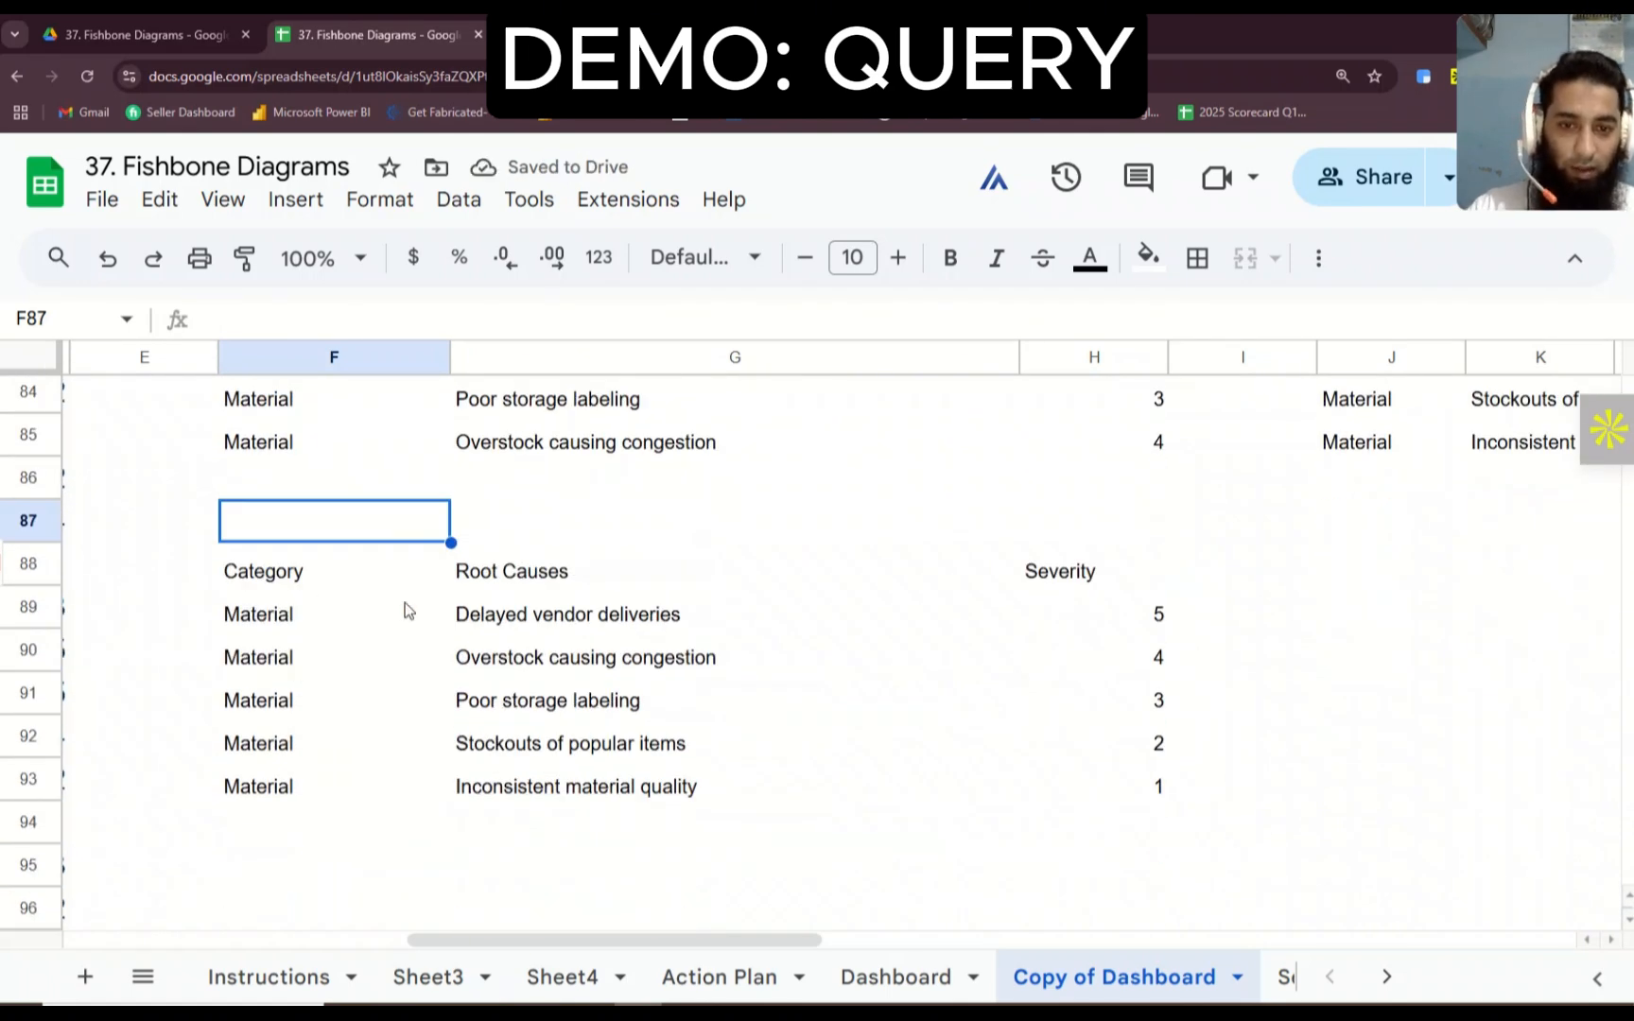
# Step: Set the category dropdown in F78 to Environment and check the F88 query table
pyautogui.scroll(1, 864, 635)
pyautogui.scroll(3, 864, 630)
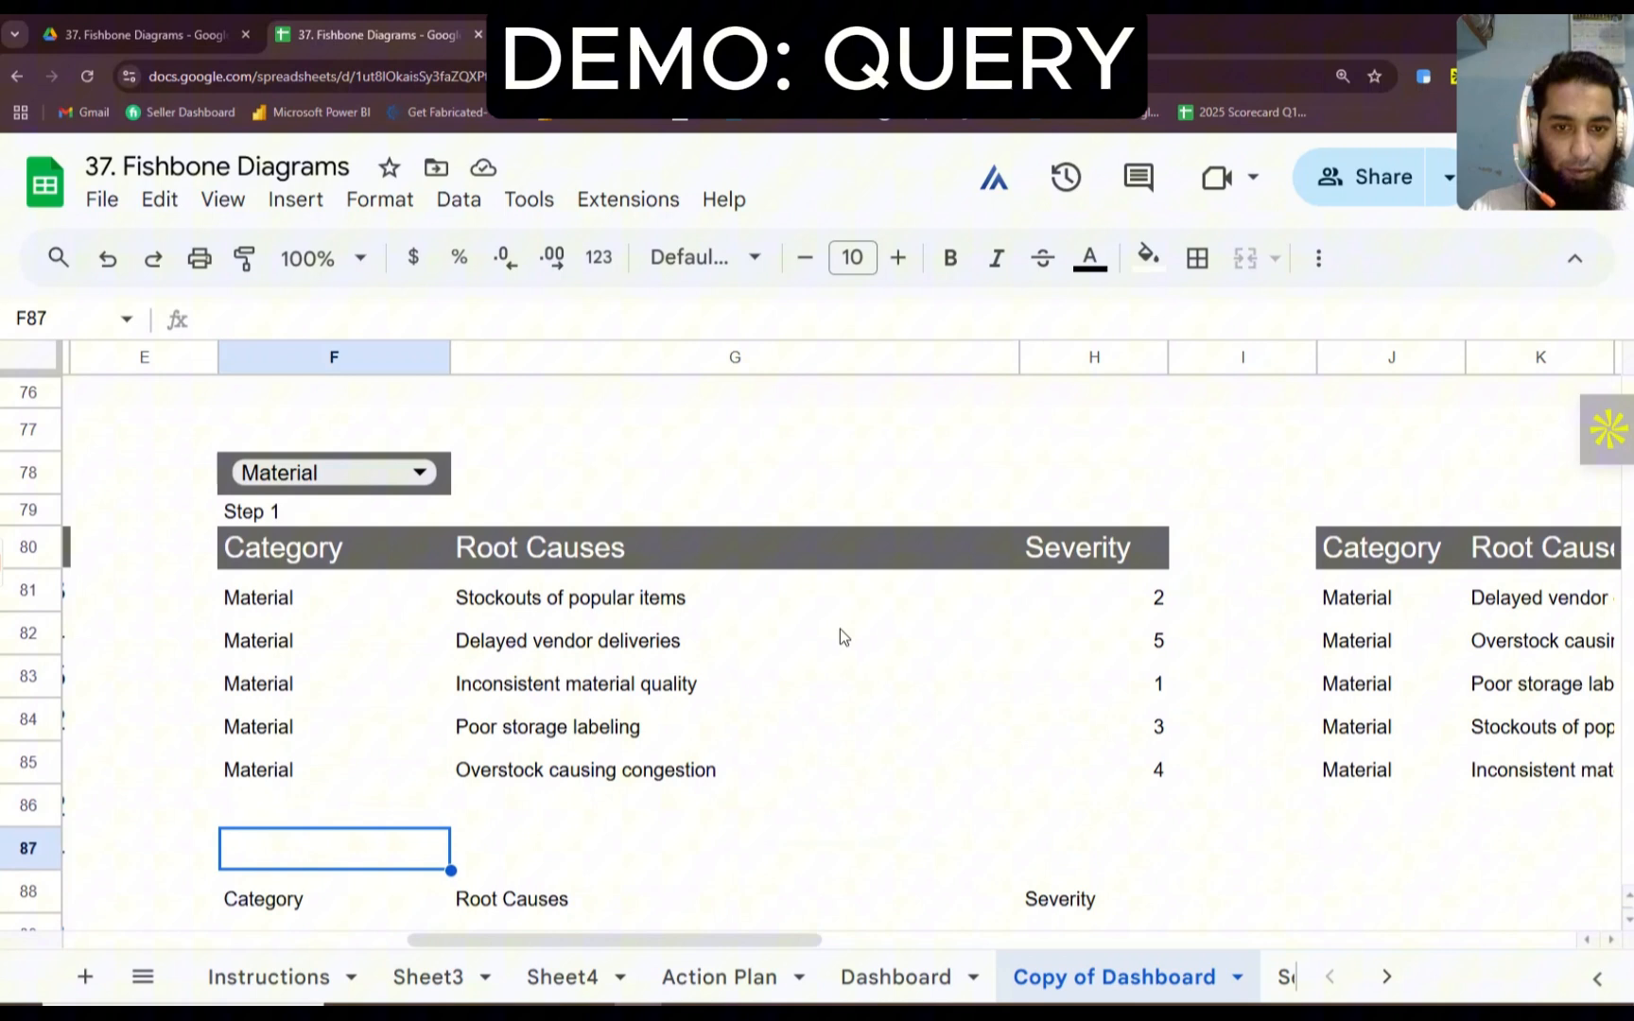
pyautogui.click(395, 472)
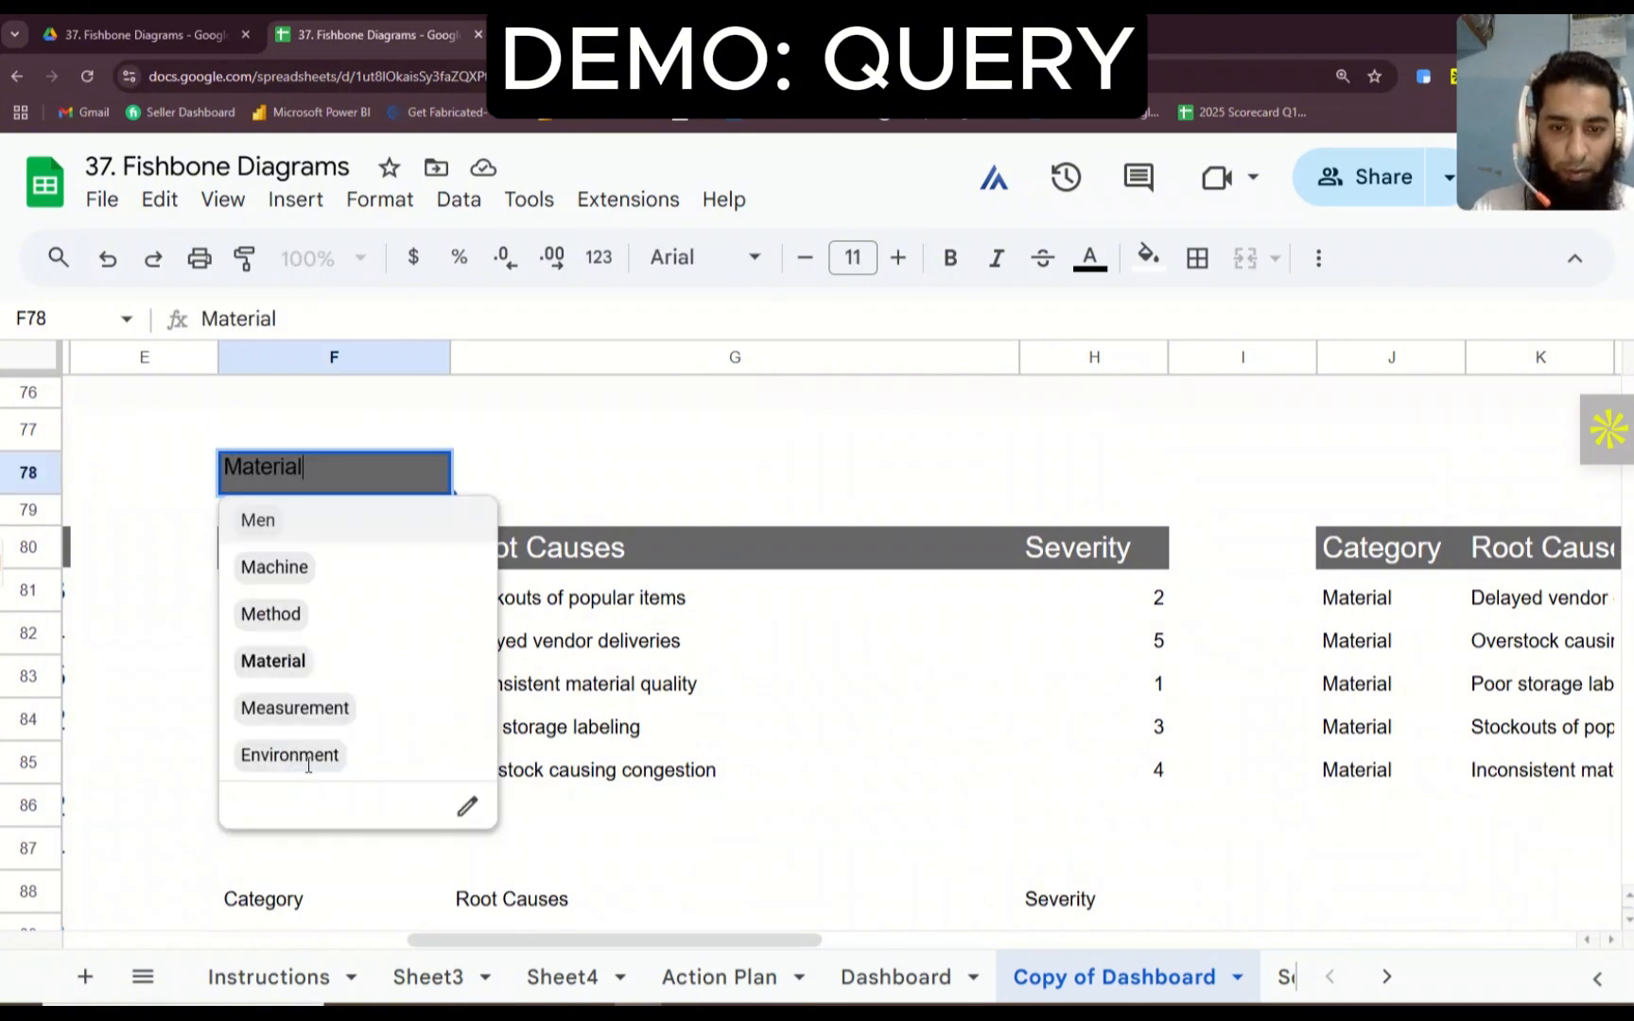
pyautogui.click(292, 756)
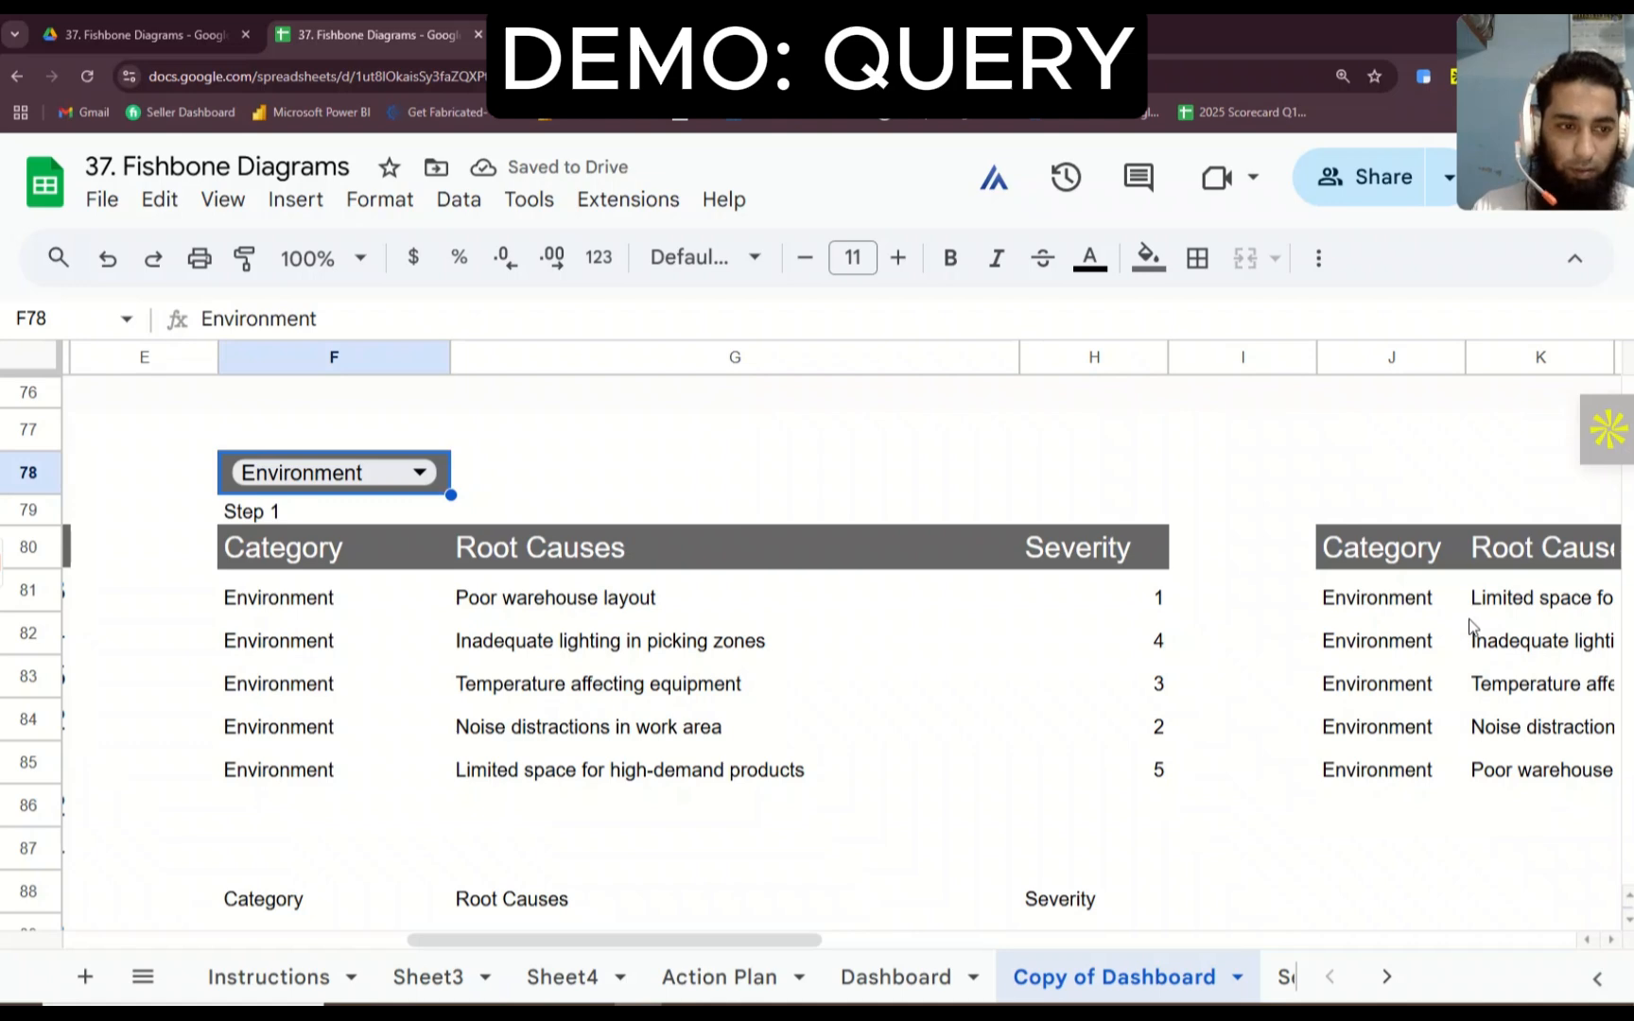
pyautogui.scroll(-3, 1297, 635)
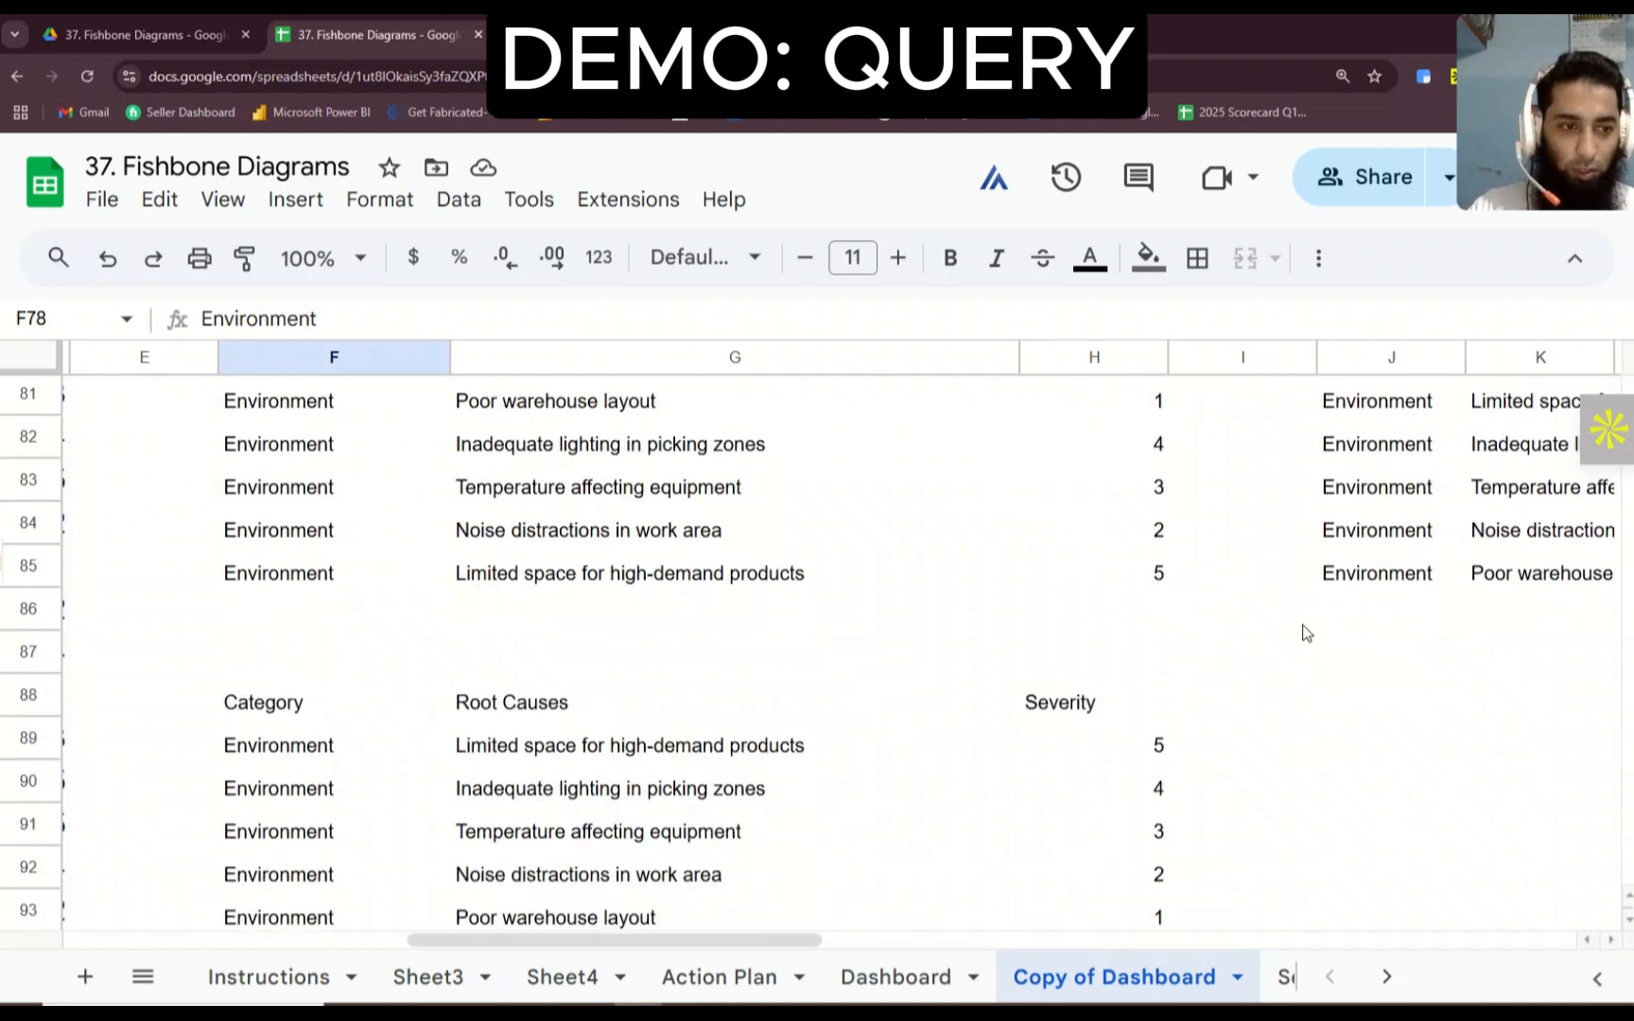
pyautogui.scroll(-3, 1281, 650)
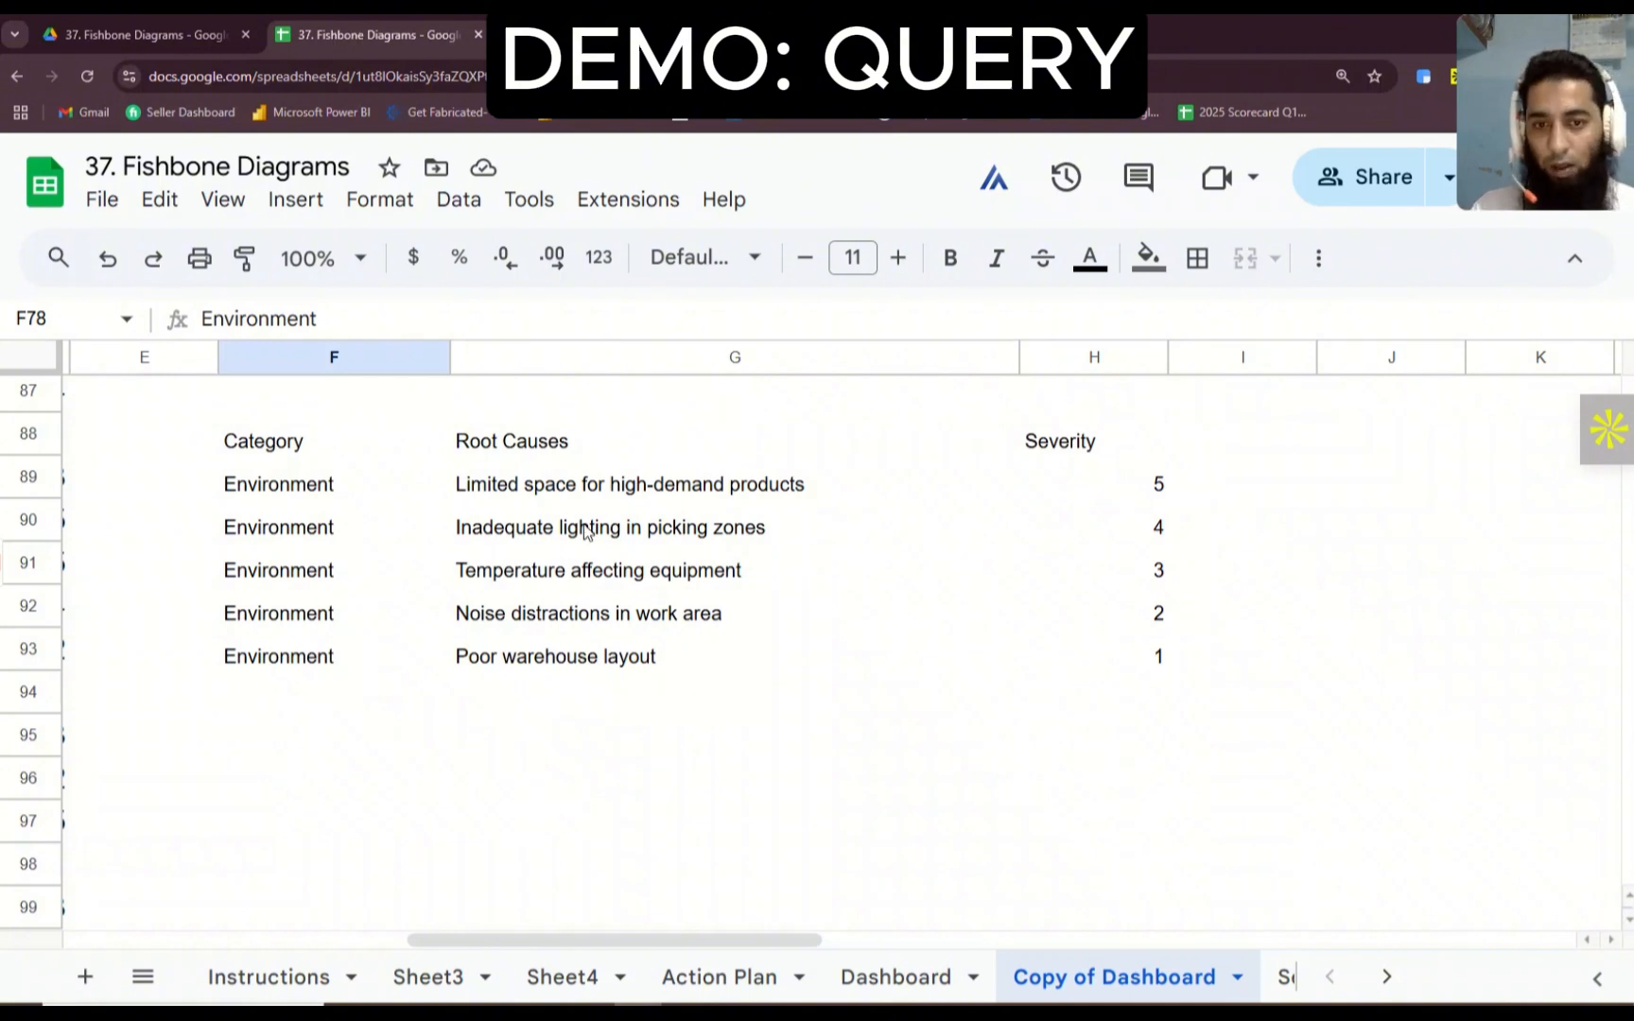
# Step: Copy the header formatting from Category cell F80 onto the query table's header row F88:H88
pyautogui.scroll(4, 585, 531)
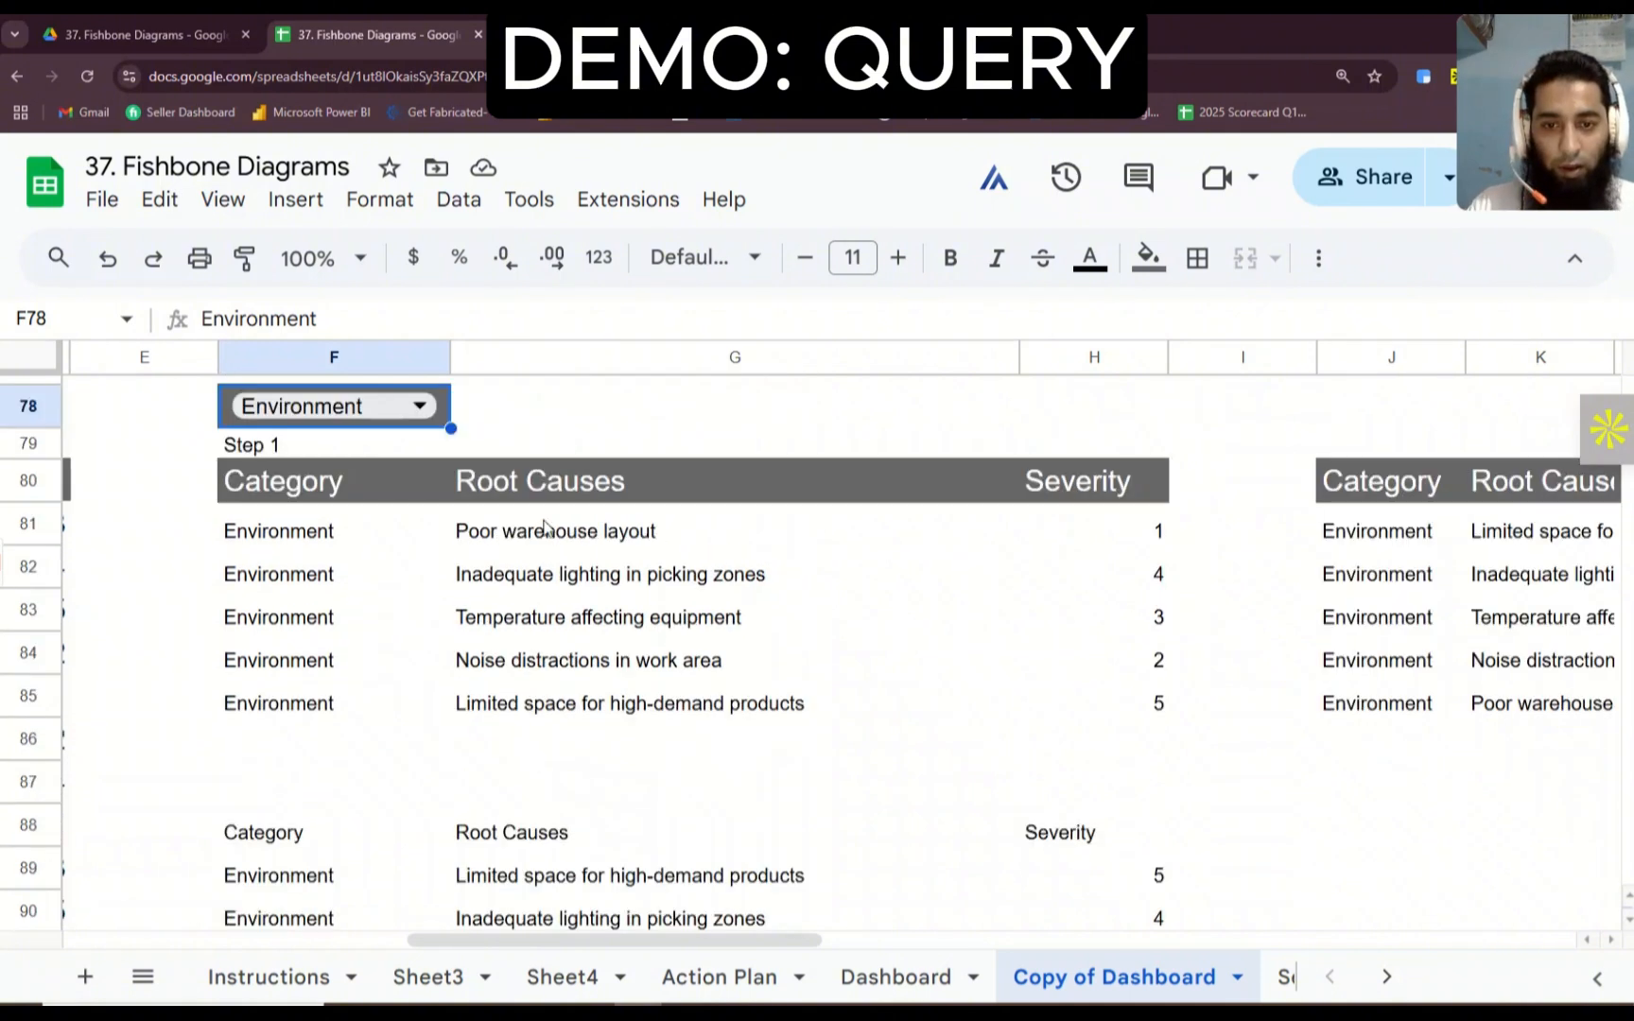
pyautogui.click(372, 478)
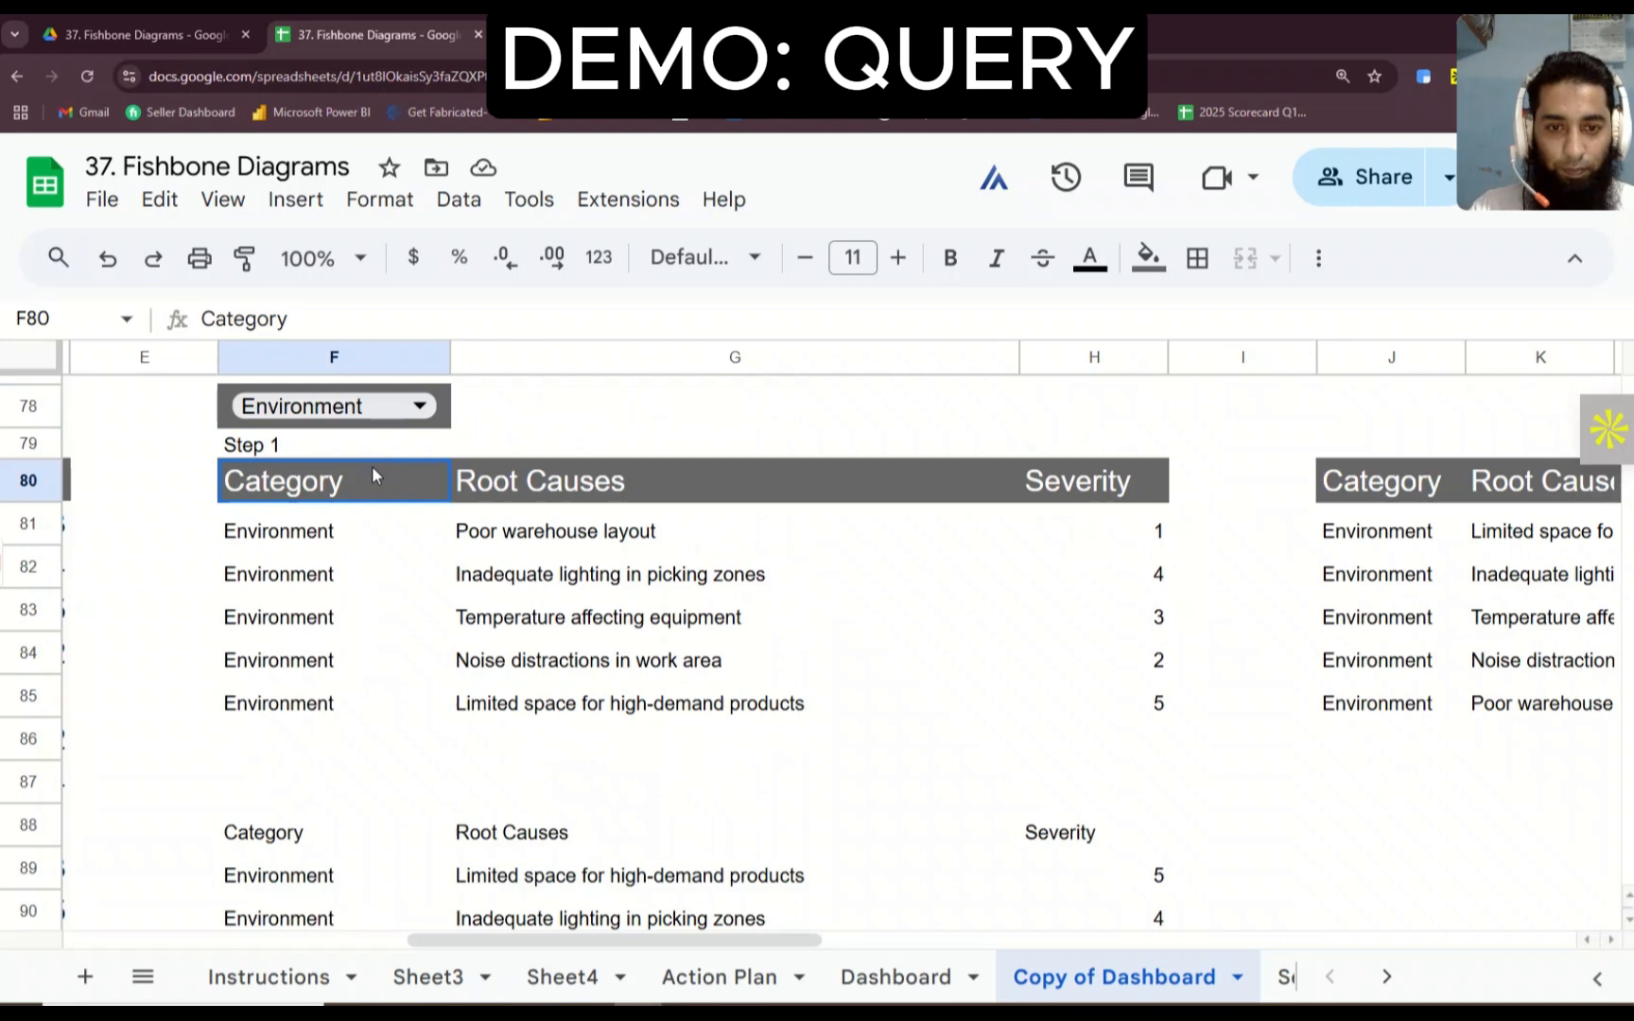
pyautogui.click(245, 257)
pyautogui.scroll(-5, 359, 586)
pyautogui.scroll(1, 378, 624)
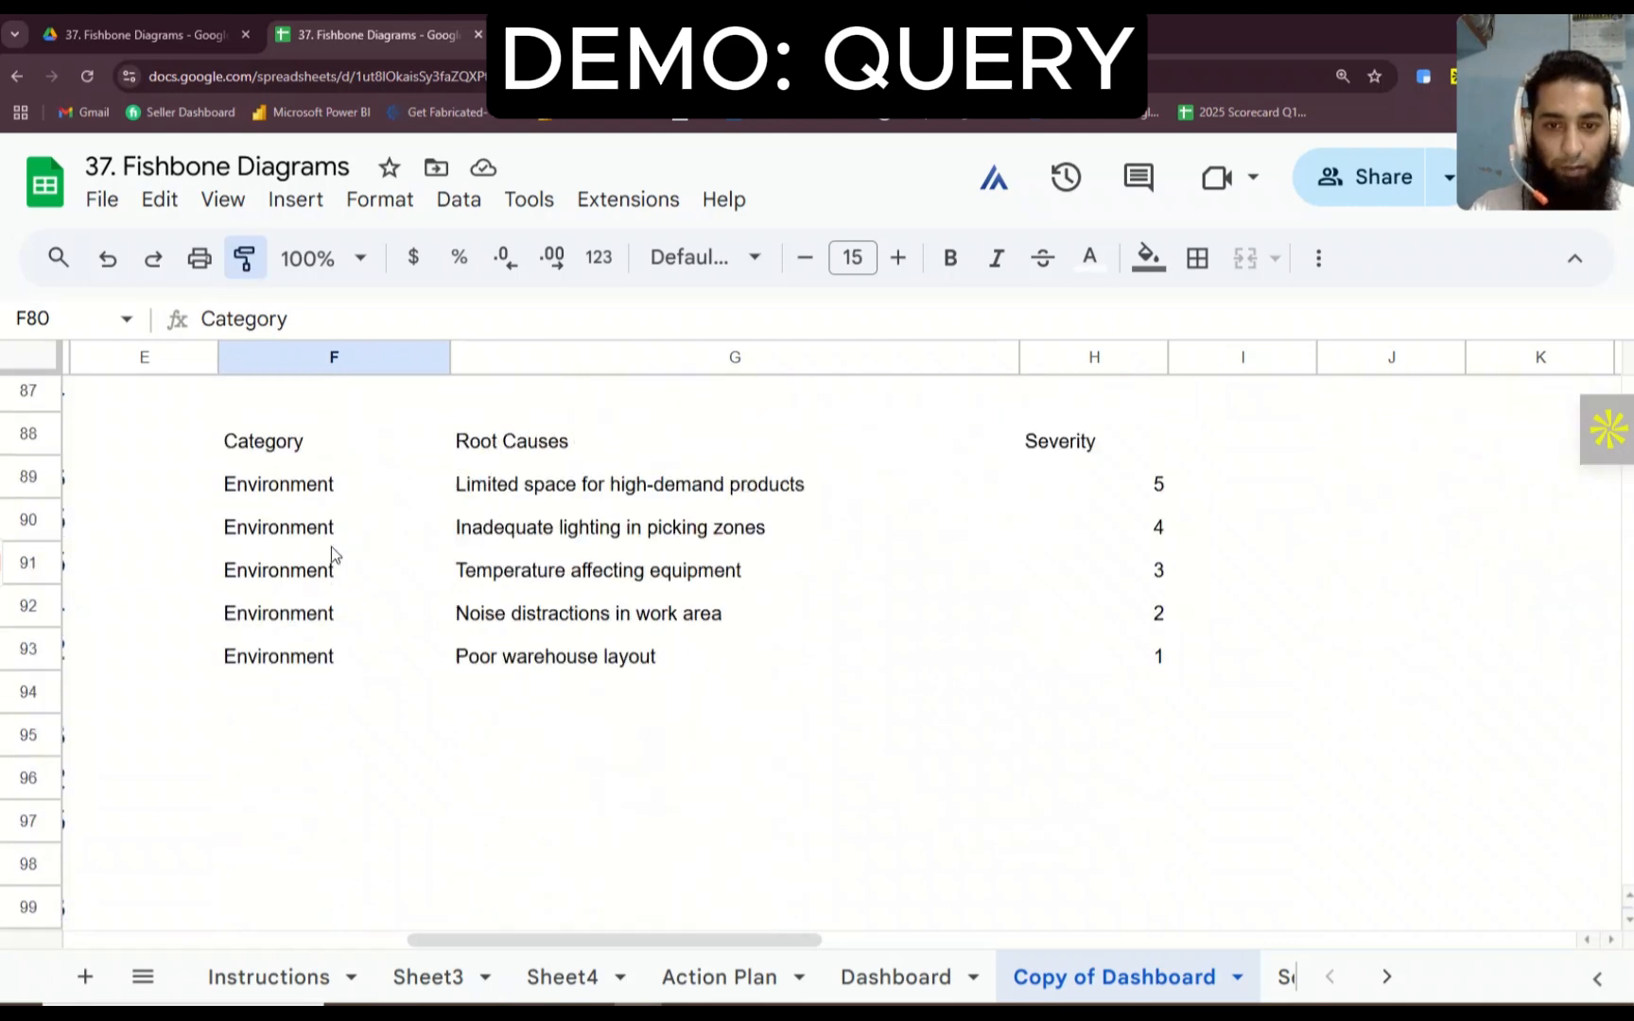
pyautogui.scroll(1, 331, 553)
pyautogui.click(285, 574)
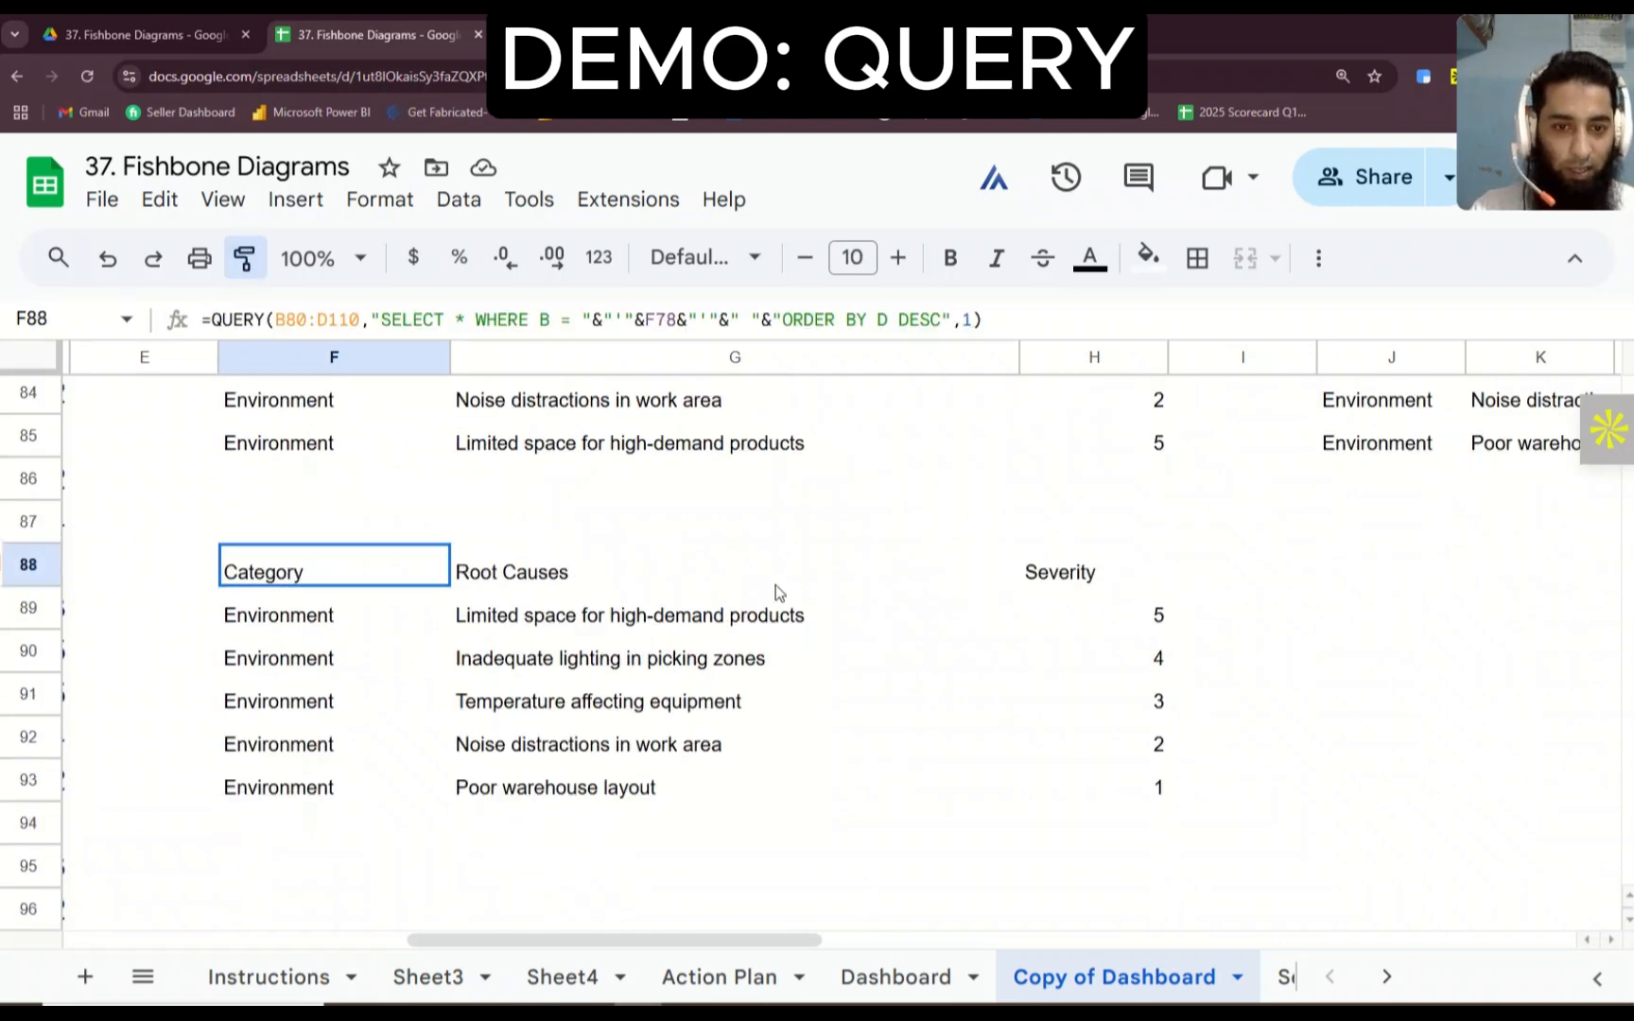
pyautogui.moveTo(775, 593)
pyautogui.mouseDown()
pyautogui.moveTo(961, 589)
pyautogui.moveTo(1053, 571)
pyautogui.moveTo(1045, 551)
pyautogui.moveTo(1044, 567)
pyautogui.mouseUp()
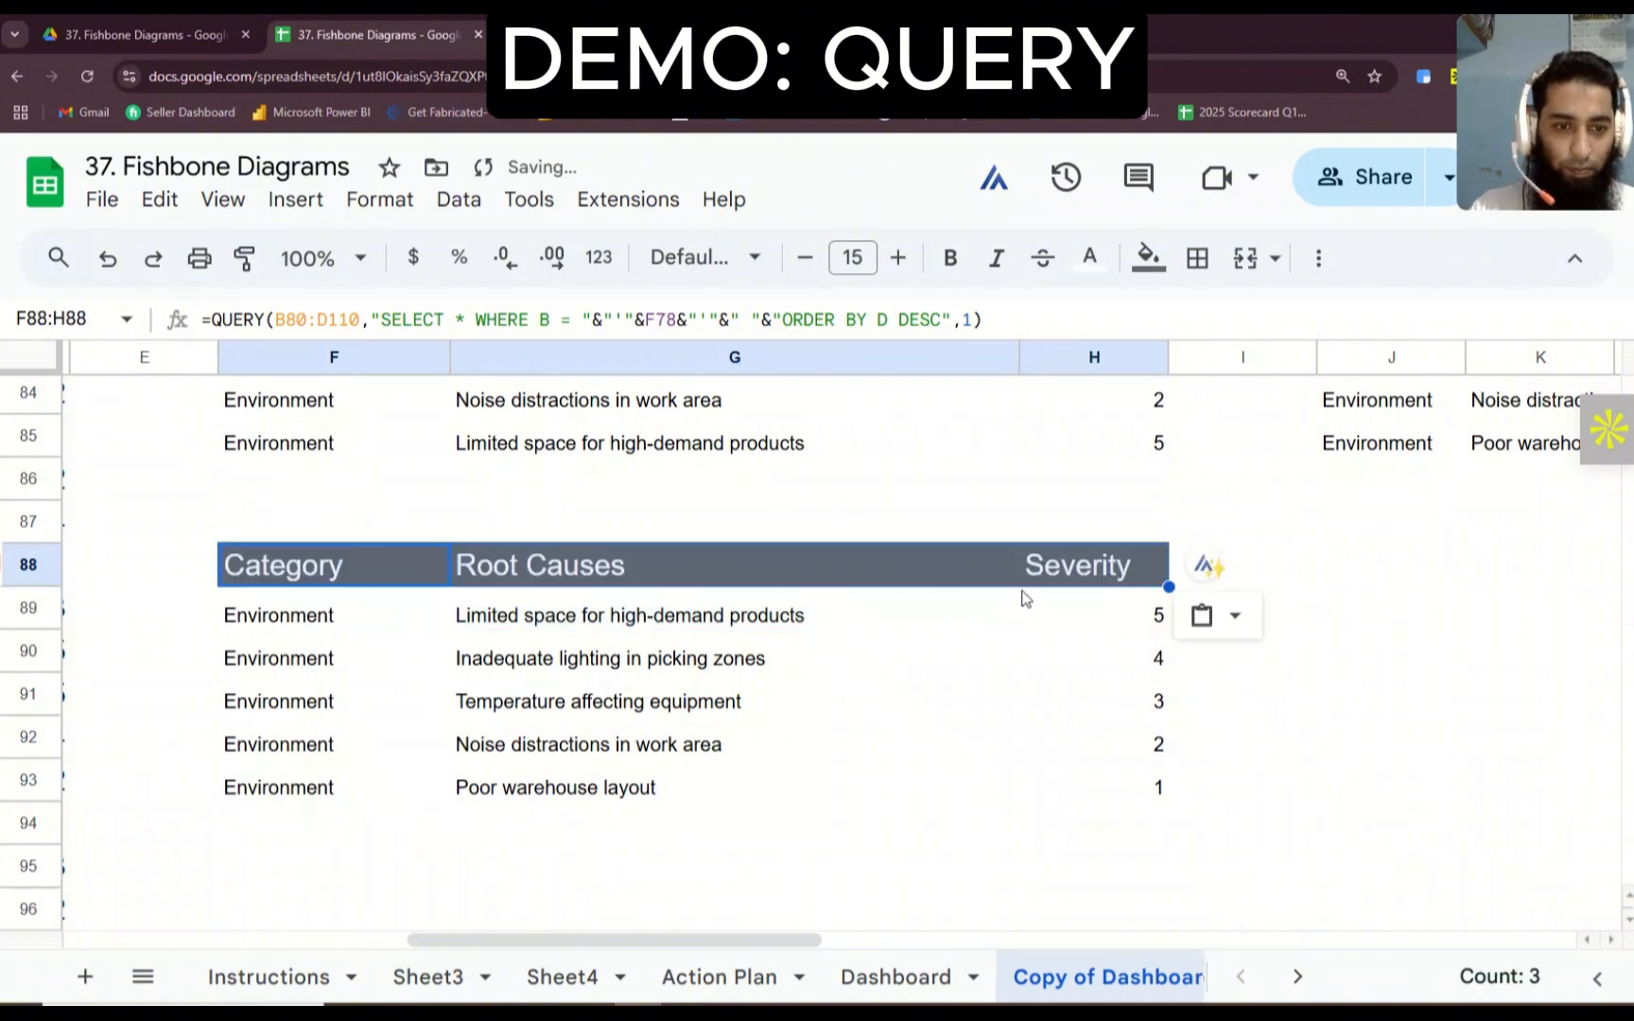
pyautogui.click(1000, 627)
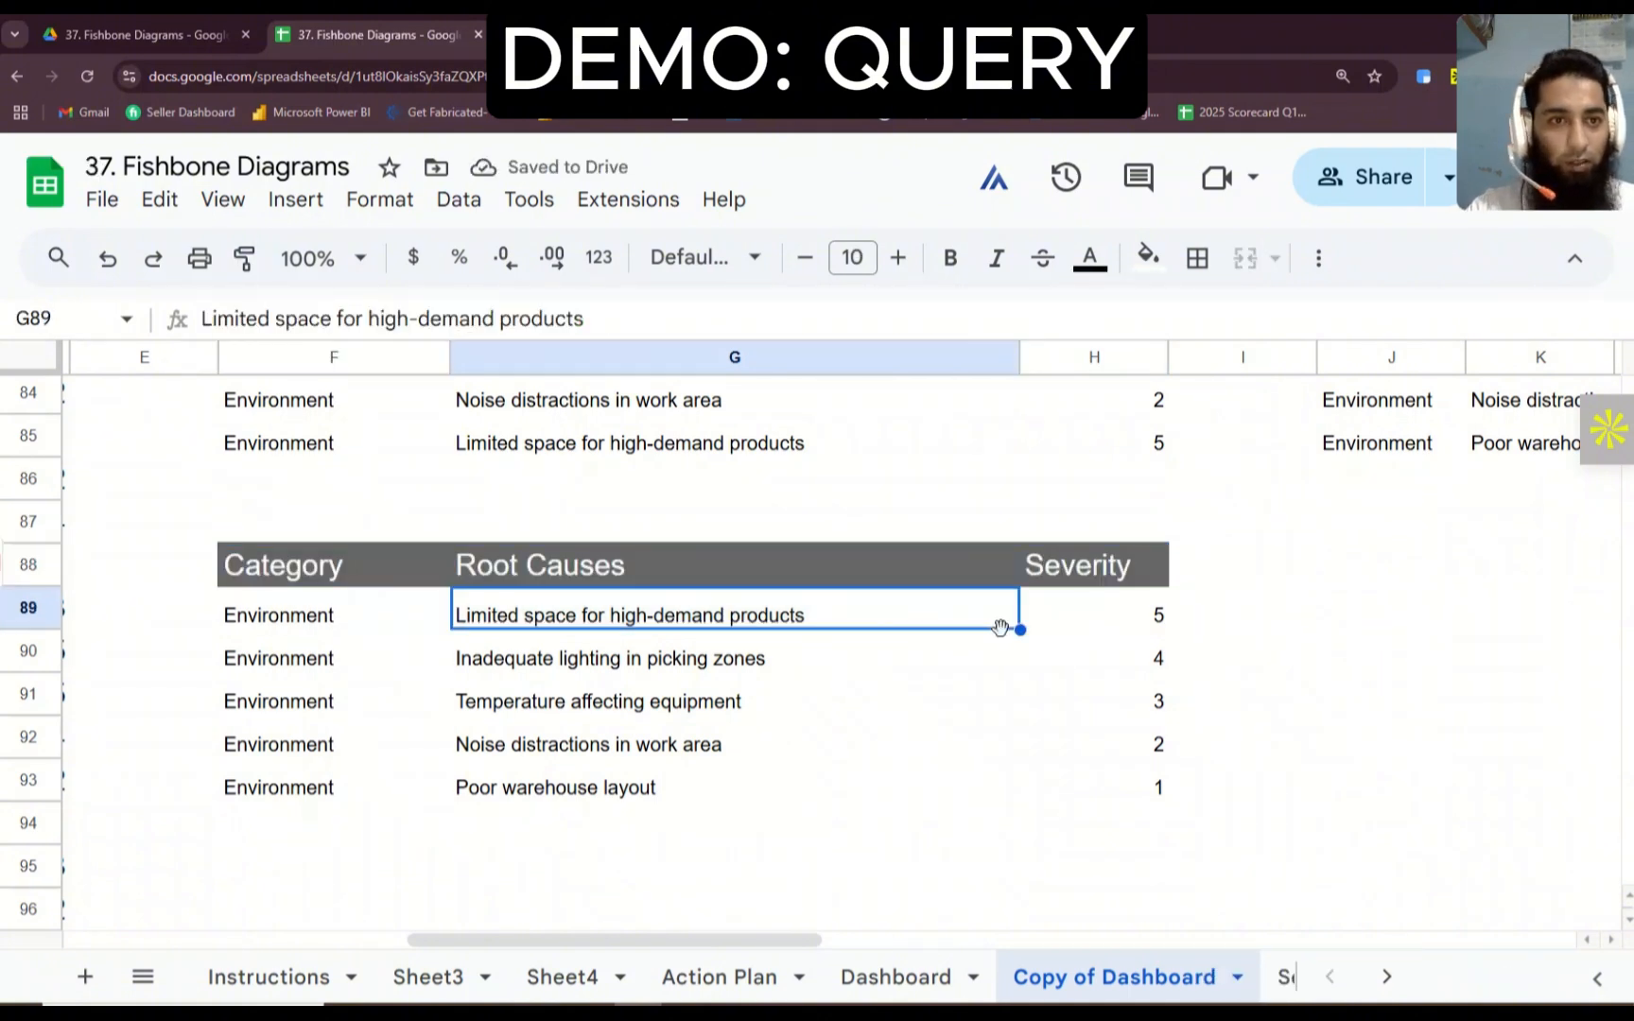